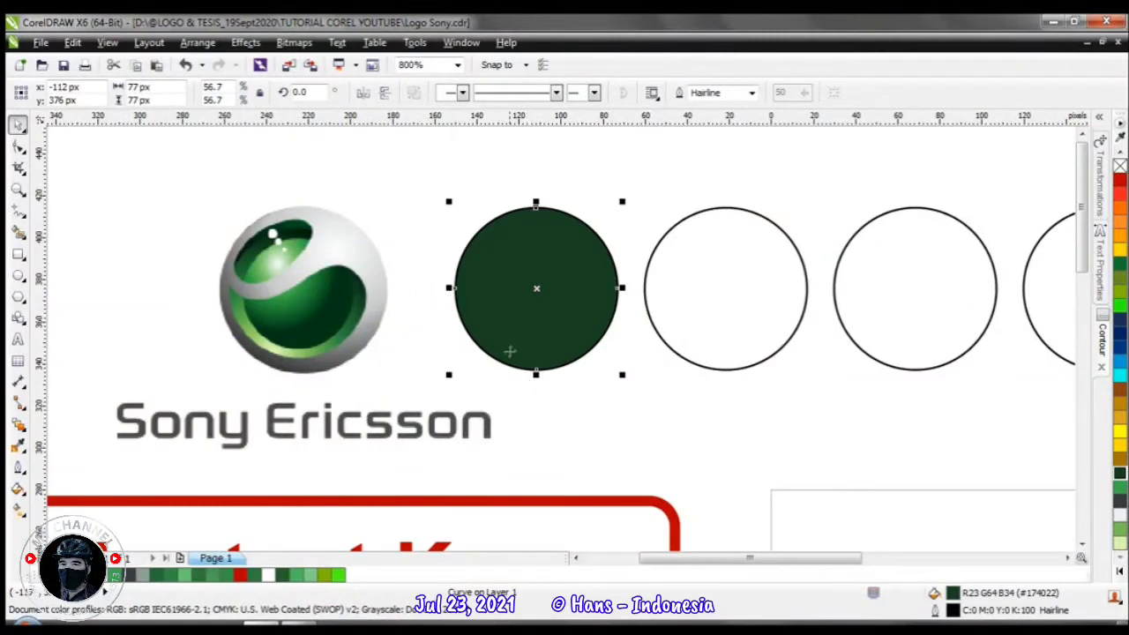
Give the dark green circle a radial custom fountain fill from dark green to white, with intermediate stops at about 45%, 62% and 80%
{"action": "left_click", "coordinate": [19, 490]}
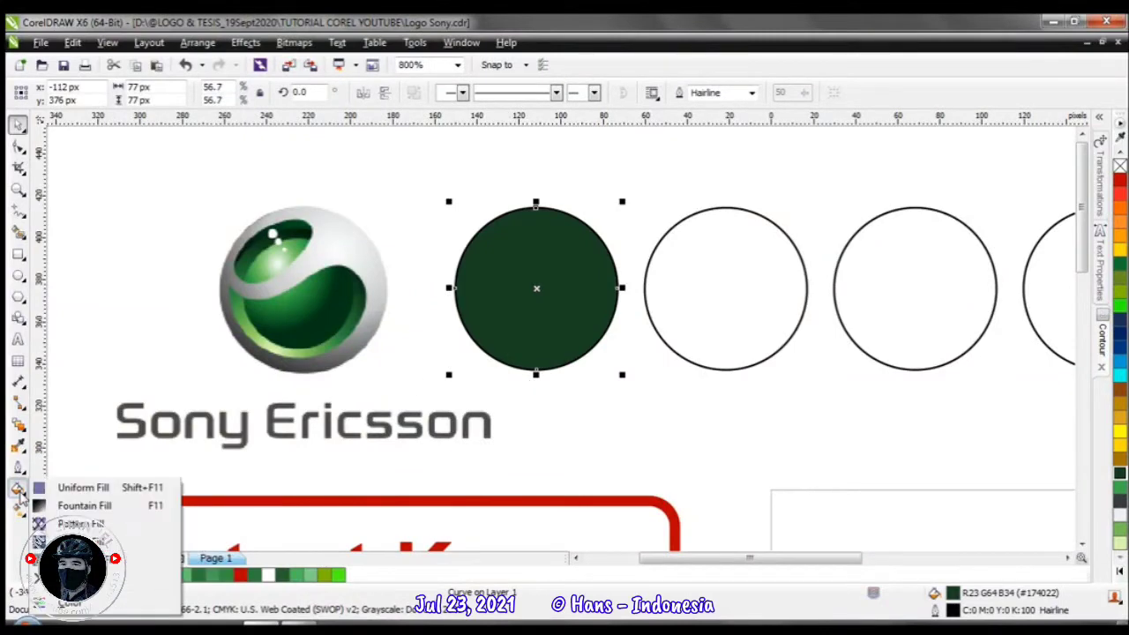
{"action": "left_click", "coordinate": [147, 509]}
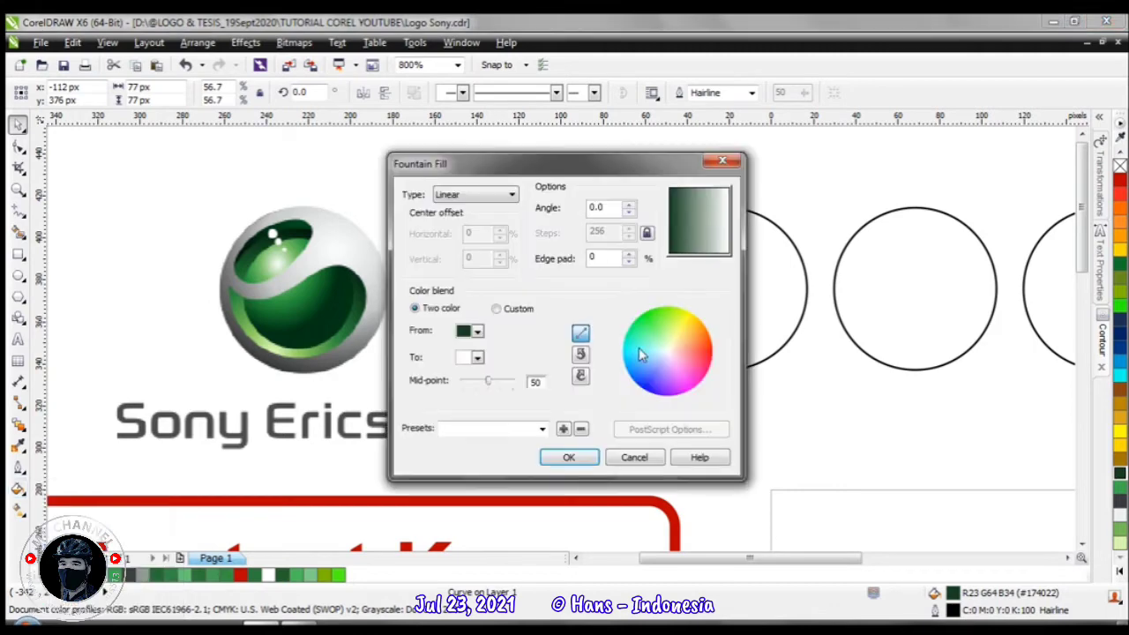
{"action": "left_click", "coordinate": [496, 308]}
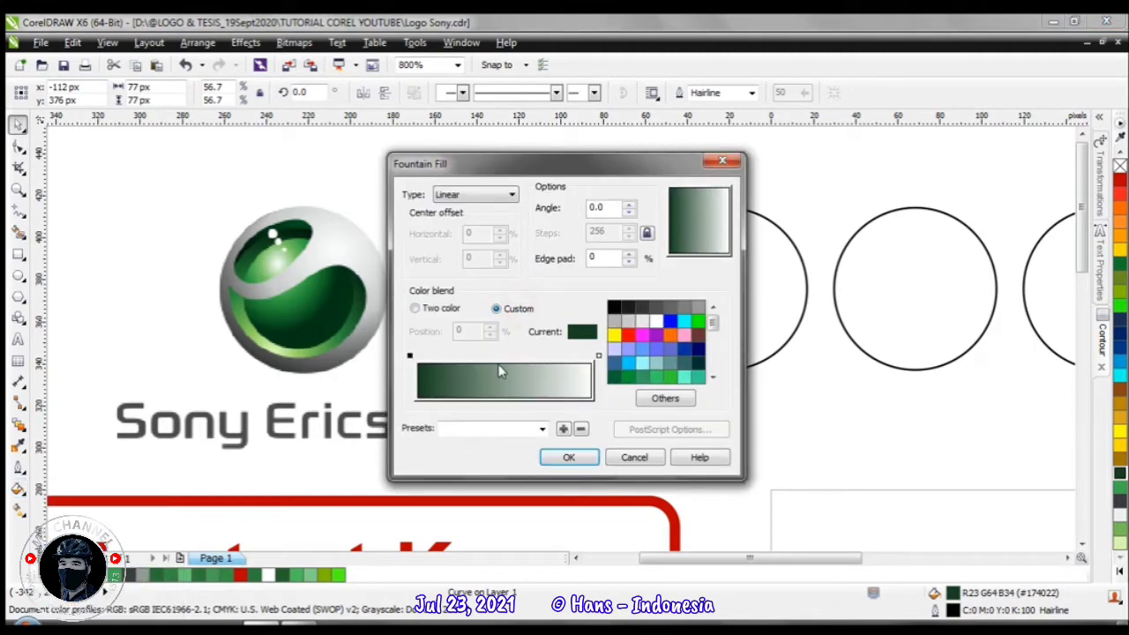
{"action": "double_click", "coordinate": [496, 356]}
{"action": "double_click", "coordinate": [525, 356]}
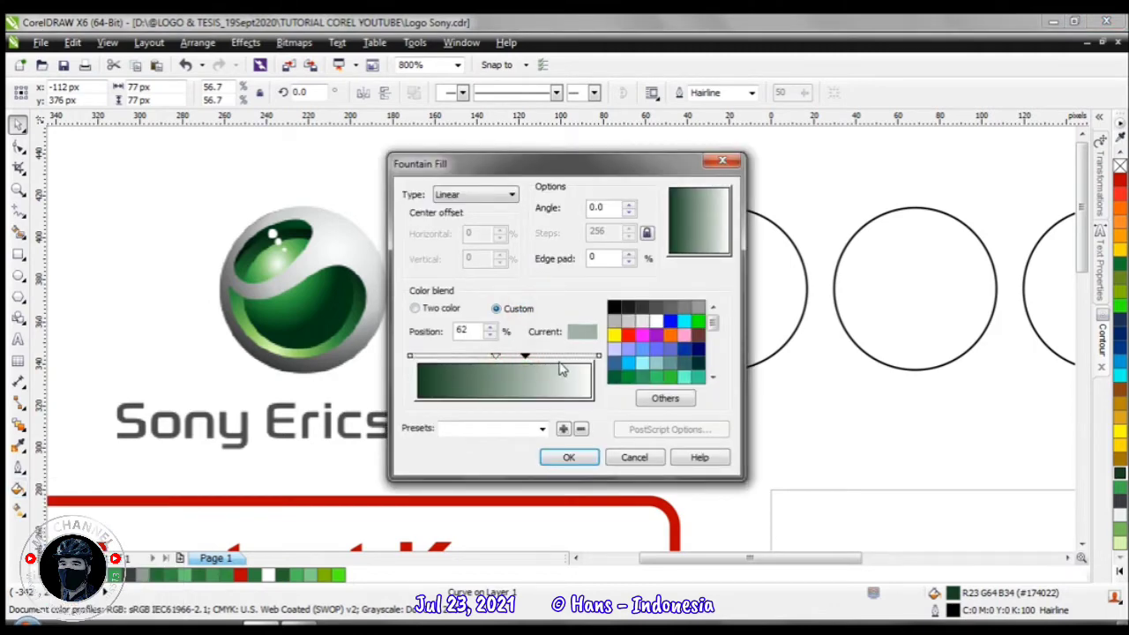
{"action": "double_click", "coordinate": [556, 355]}
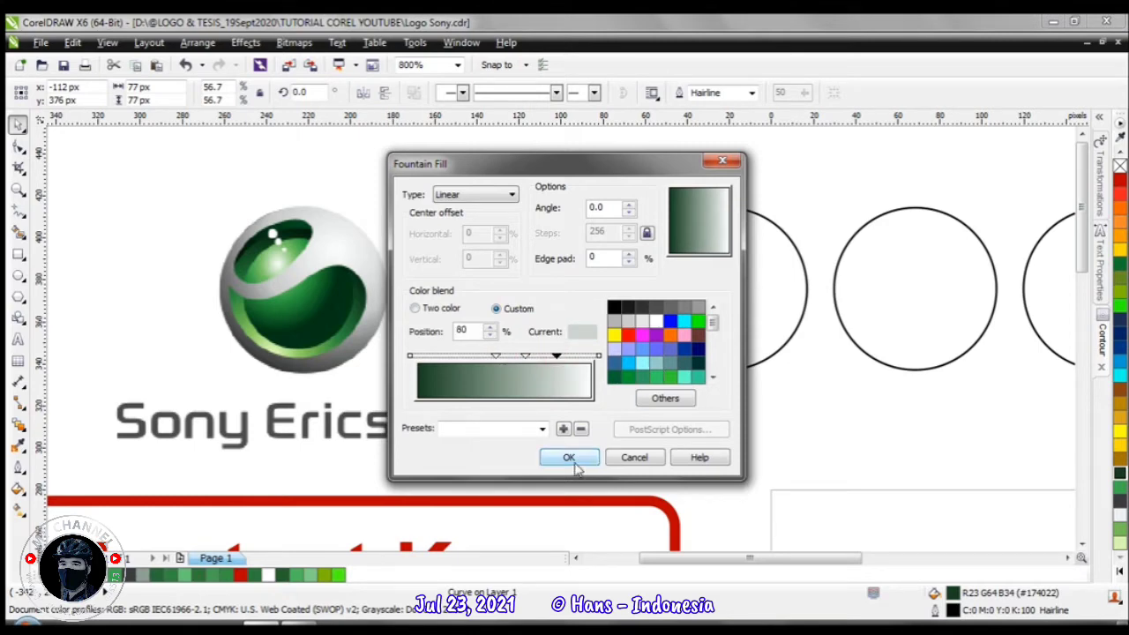
{"action": "left_click", "coordinate": [510, 194]}
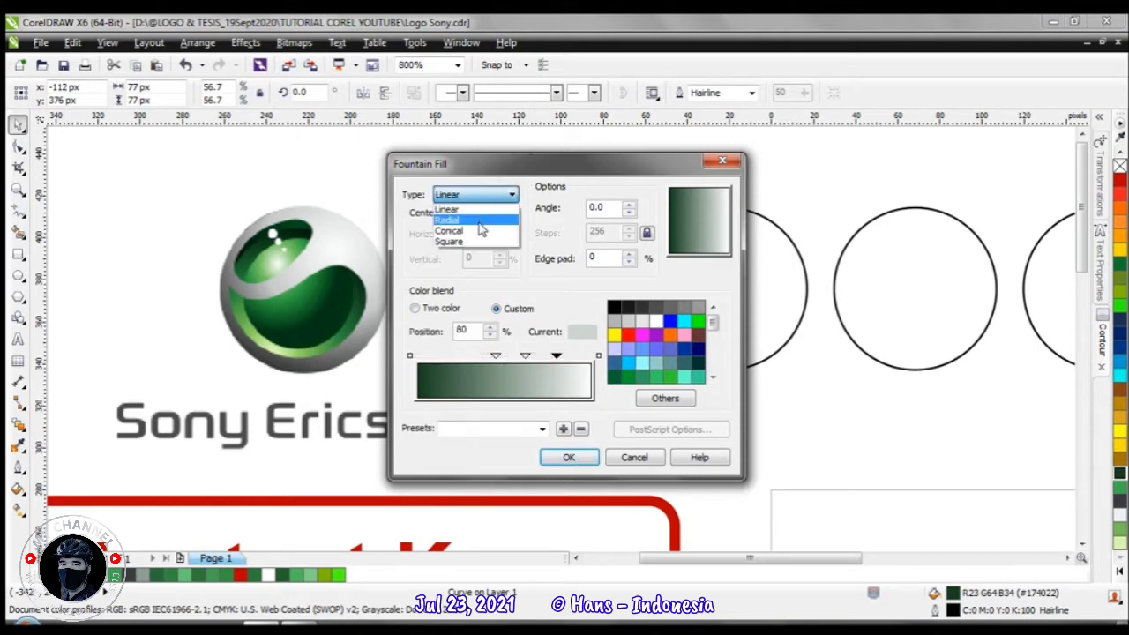
{"action": "left_click", "coordinate": [476, 215]}
{"action": "left_click", "coordinate": [570, 457]}
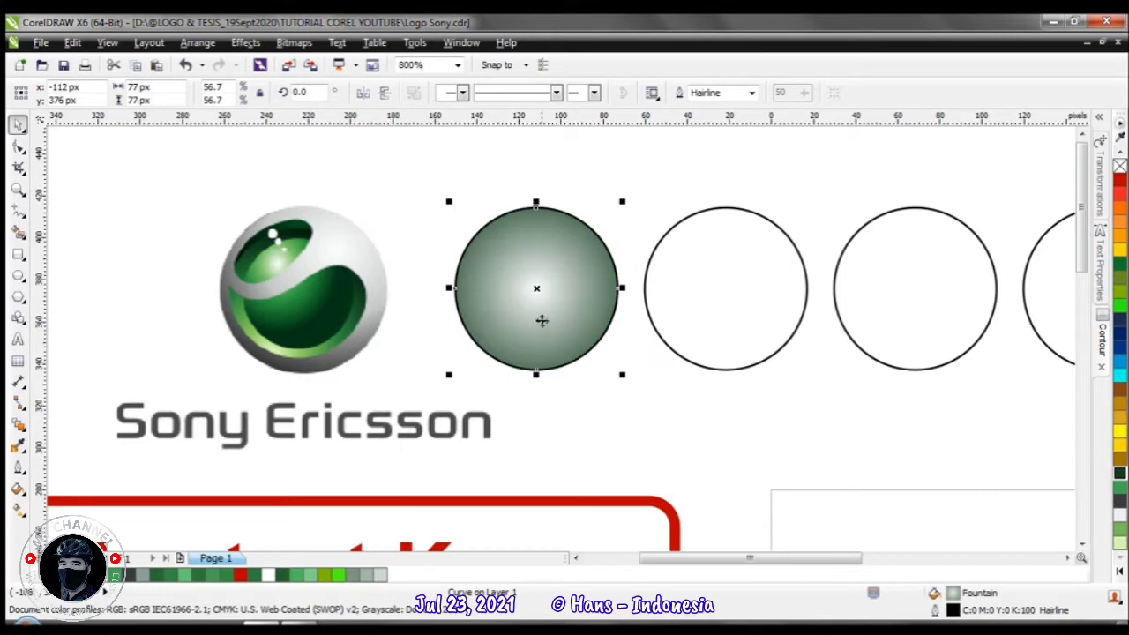
With Interactive Fill, move the gradient's white centre to the circle's lower-left edge and its dark green end near the circle's centre
{"action": "left_click", "coordinate": [18, 510]}
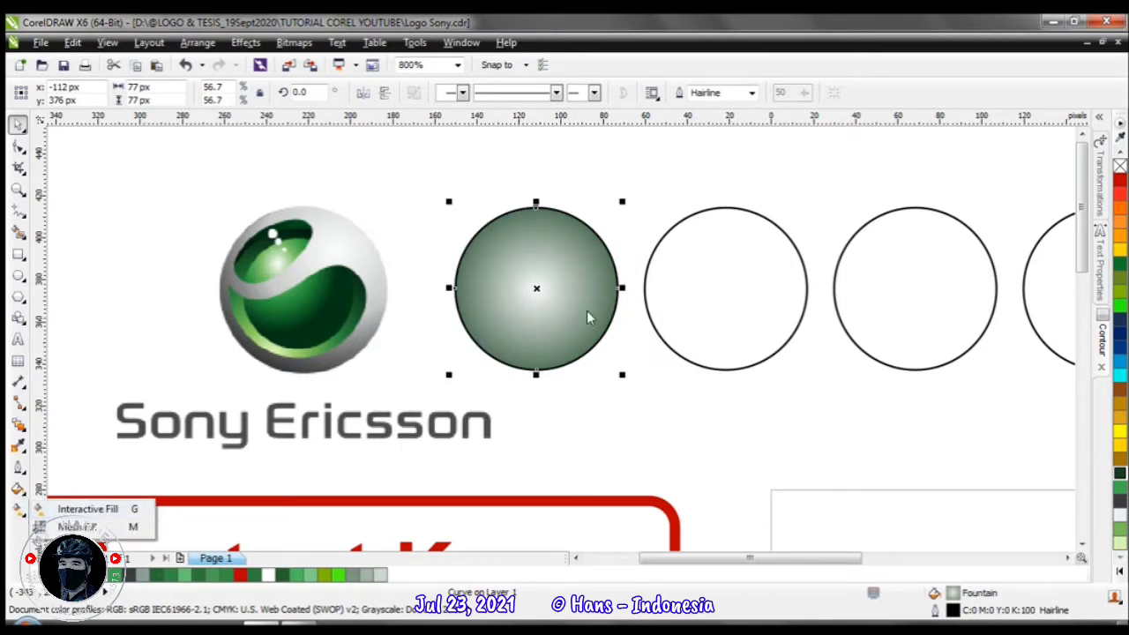
{"action": "left_click", "coordinate": [551, 308]}
{"action": "key", "text": "g"}
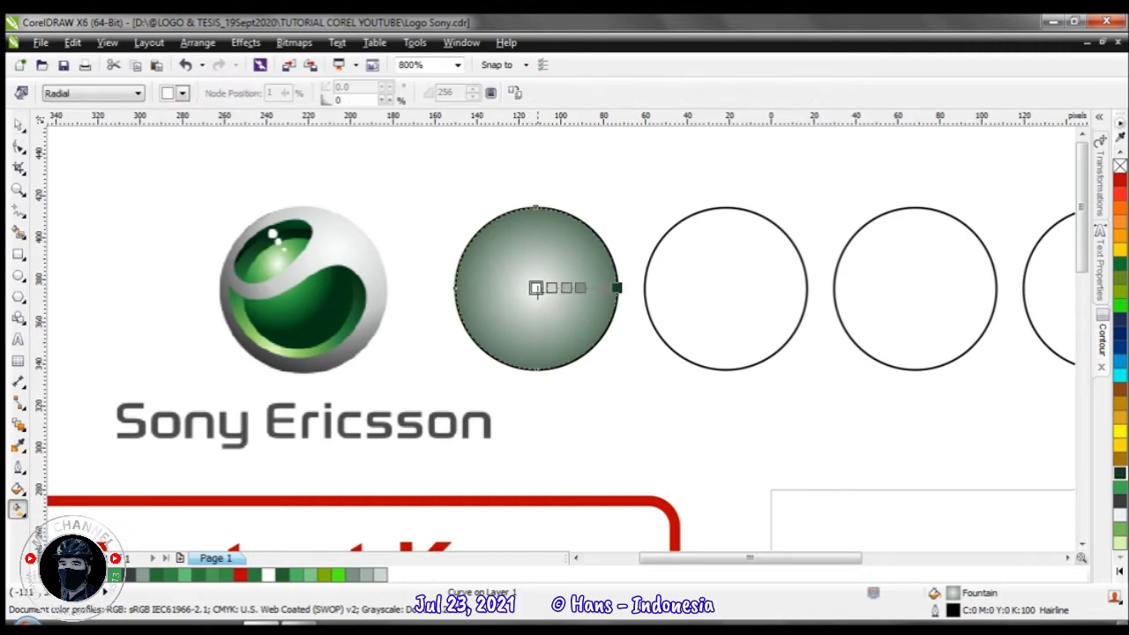
{"action": "left_click_drag", "start_coordinate": [537, 289], "coordinate": [502, 362]}
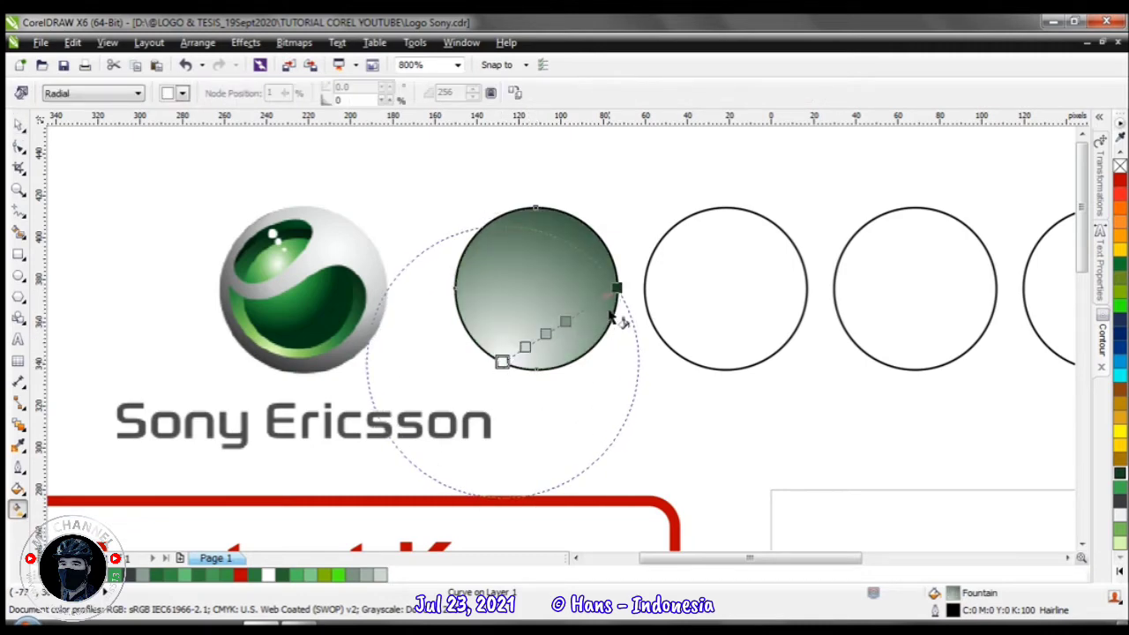
{"action": "left_click_drag", "start_coordinate": [616, 288], "coordinate": [539, 300]}
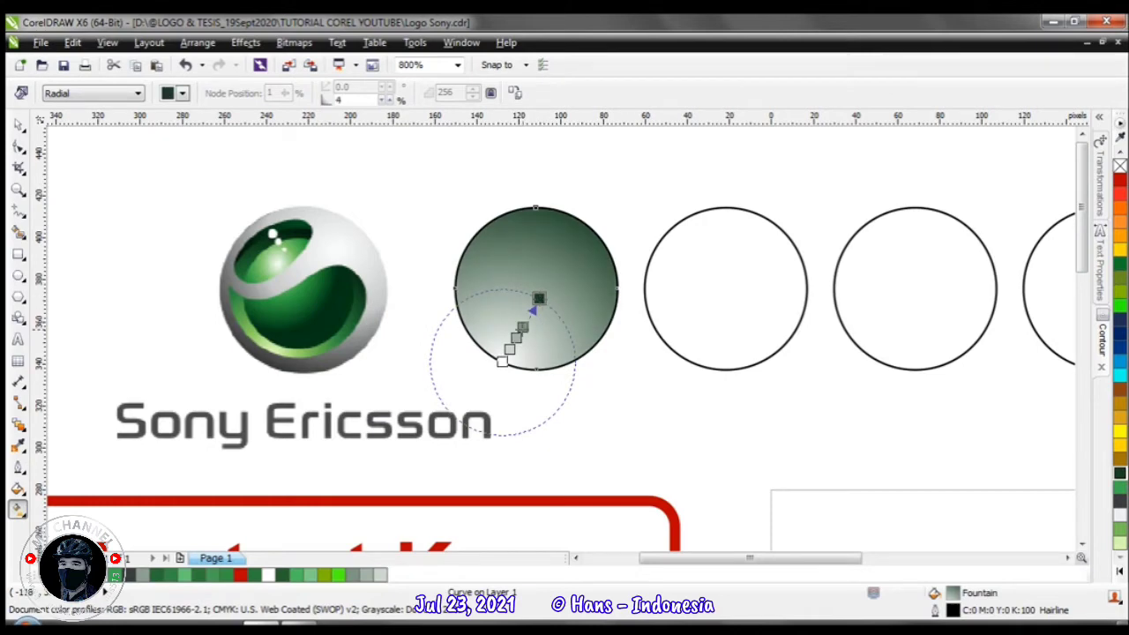
Recolour the three intermediate gradient stops at 45%, 62% and 80% medium green
{"action": "left_click", "coordinate": [522, 327]}
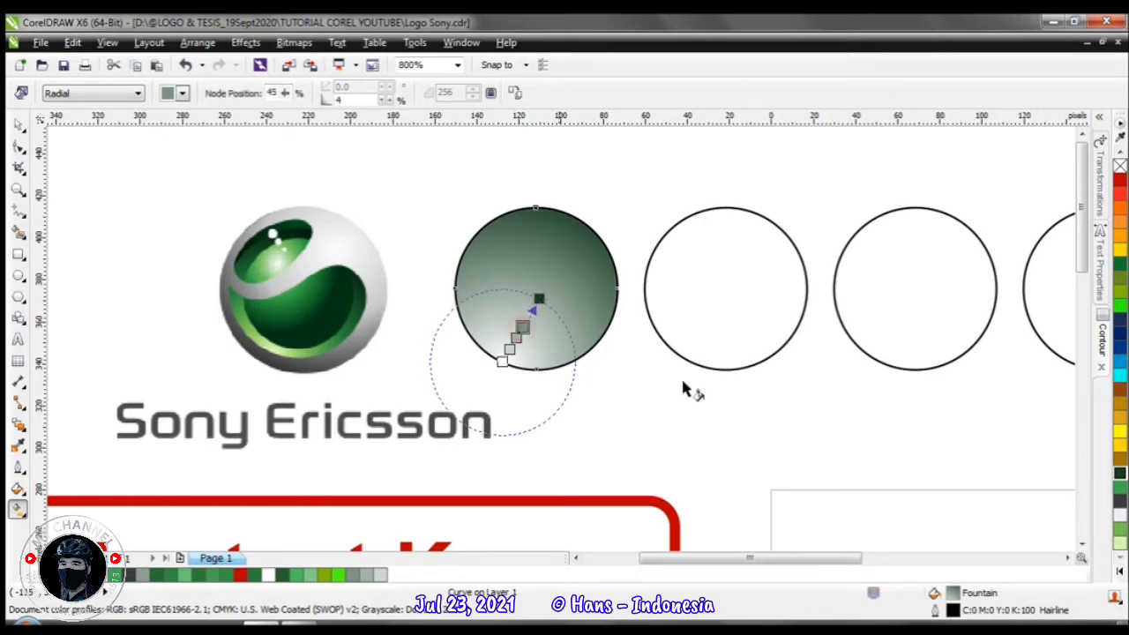
{"action": "left_click", "coordinate": [1119, 490]}
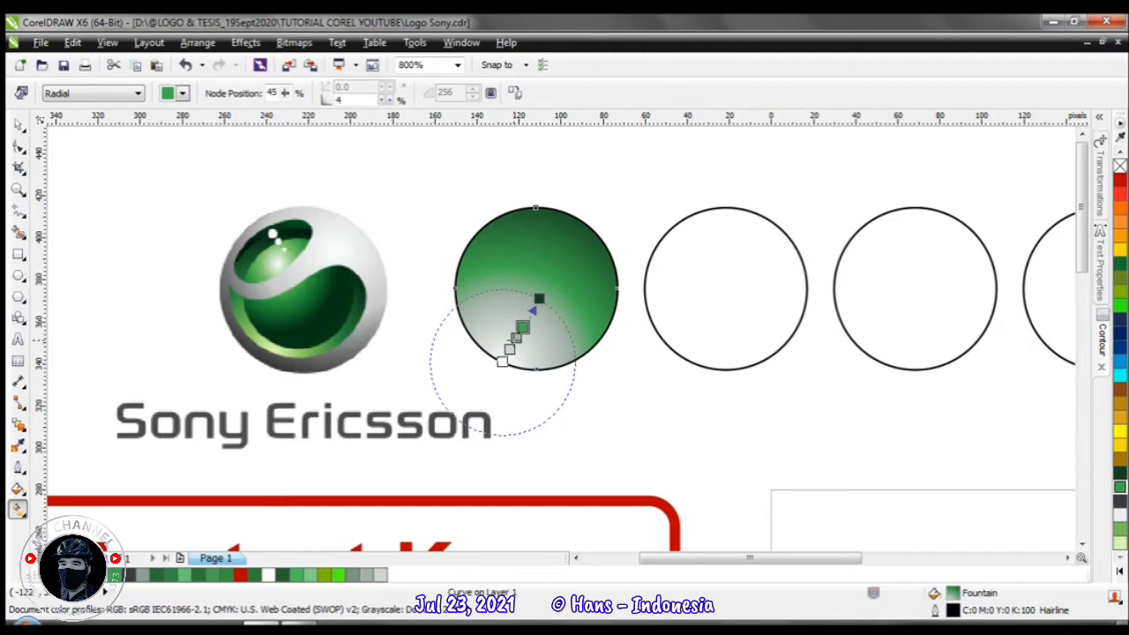
{"action": "left_click", "coordinate": [515, 338]}
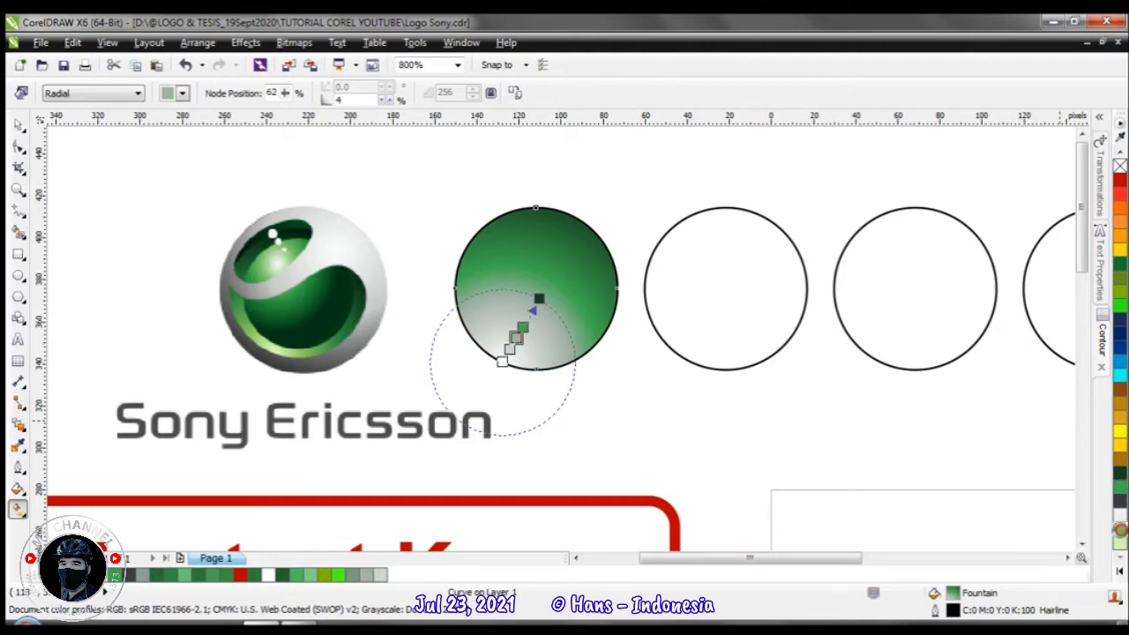
{"action": "left_click", "coordinate": [1119, 530]}
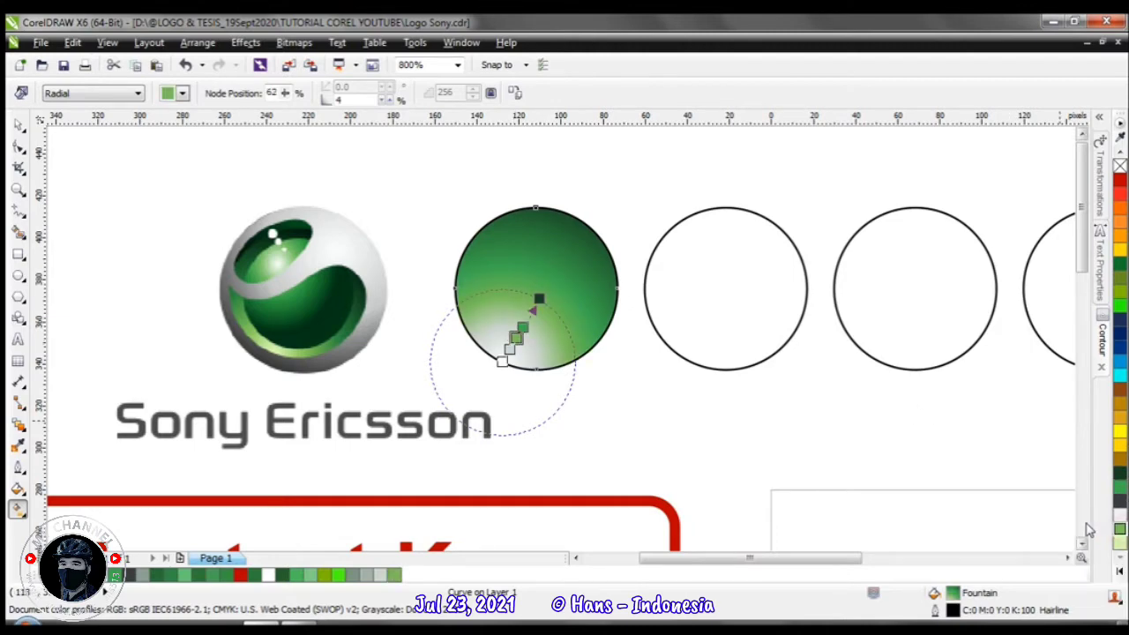
{"action": "left_click", "coordinate": [1120, 490]}
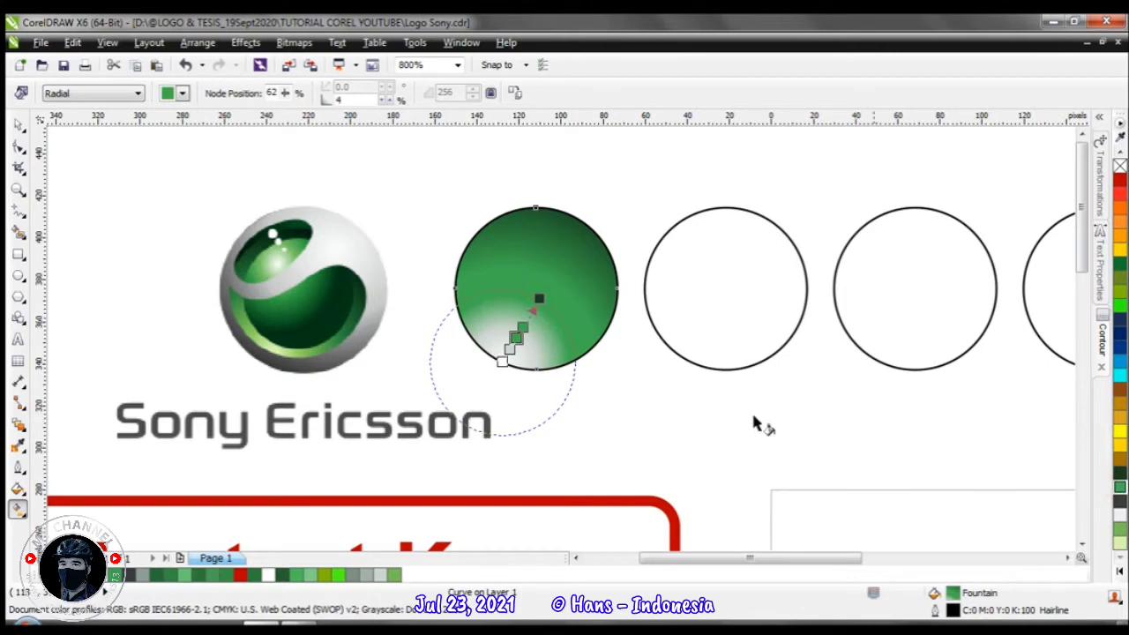
{"action": "left_click", "coordinate": [509, 350]}
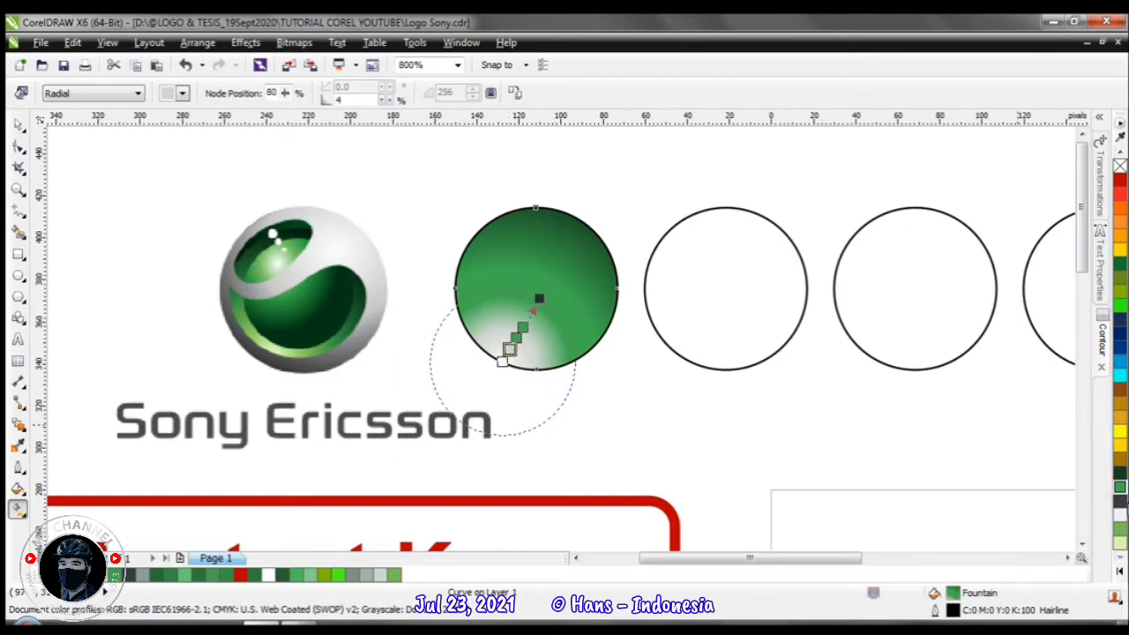
{"action": "left_click", "coordinate": [1120, 488]}
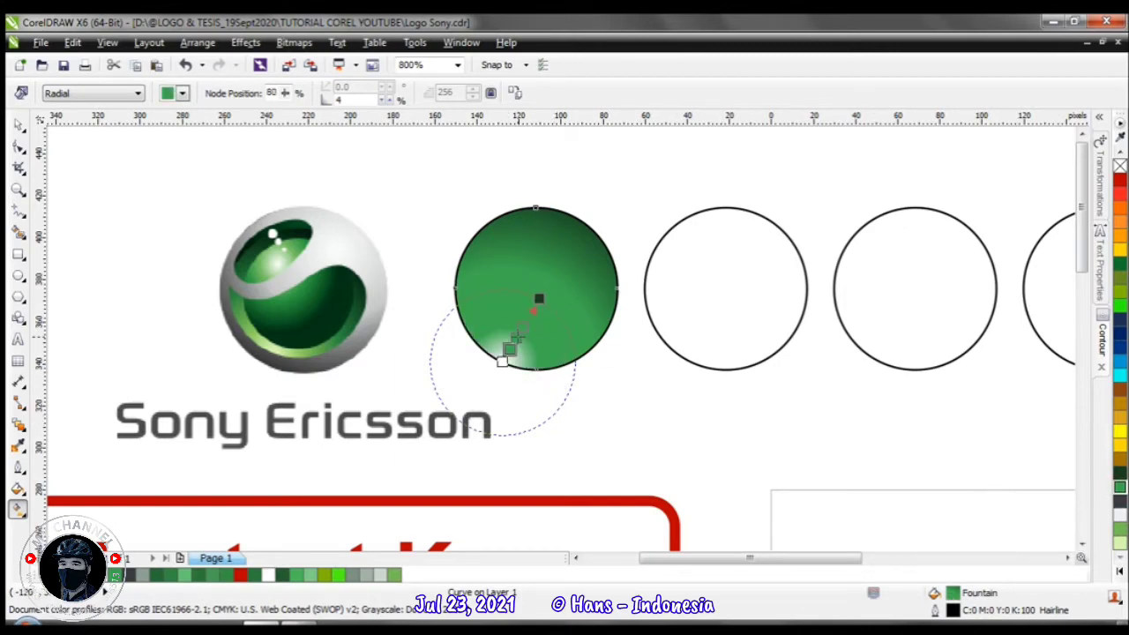
Recolour the 62% gradient stop with a lighter tint of medium green and the 80% stop with yellowish green
{"action": "left_click", "coordinate": [516, 339]}
{"action": "left_click", "coordinate": [1119, 531]}
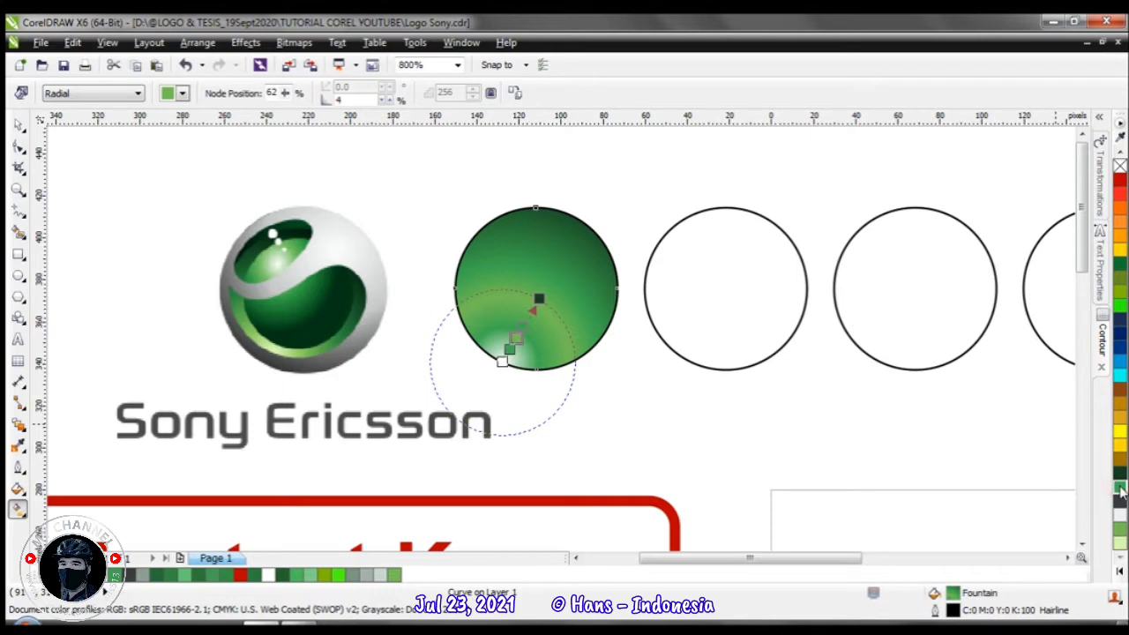
{"action": "left_click", "coordinate": [1120, 488]}
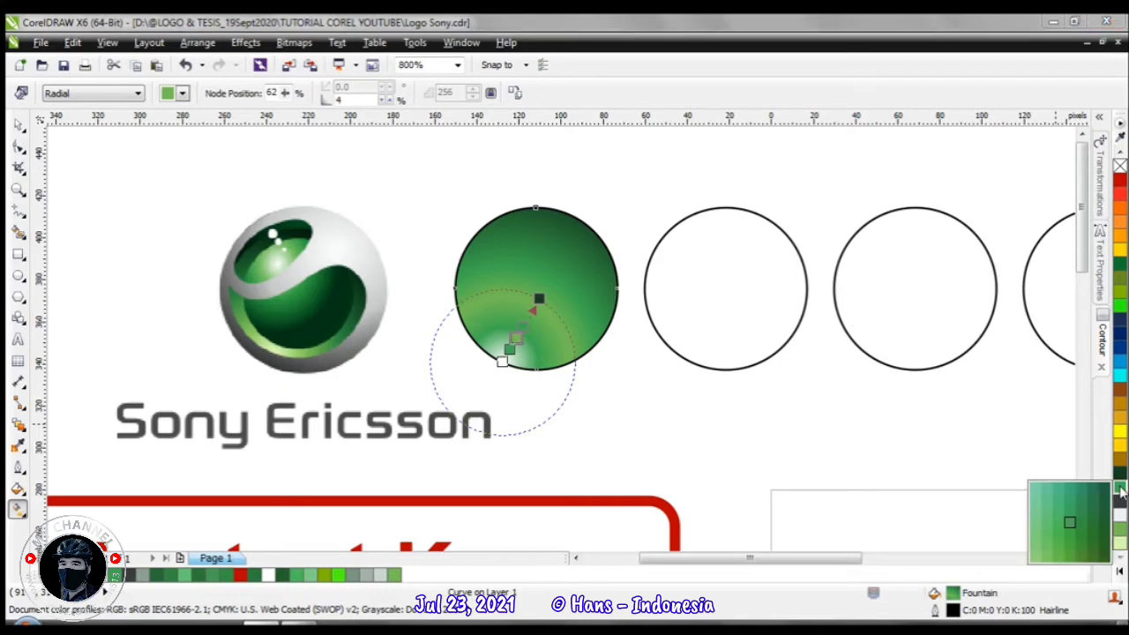
{"action": "left_click", "coordinate": [1048, 522]}
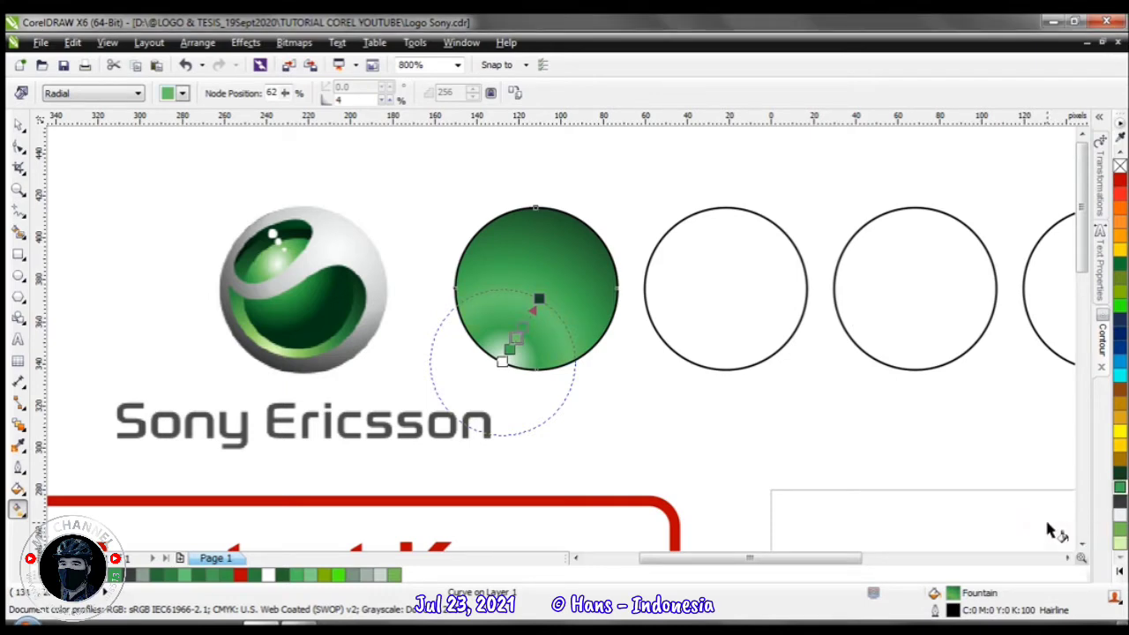
{"action": "left_click_drag", "start_coordinate": [516, 339], "coordinate": [509, 350]}
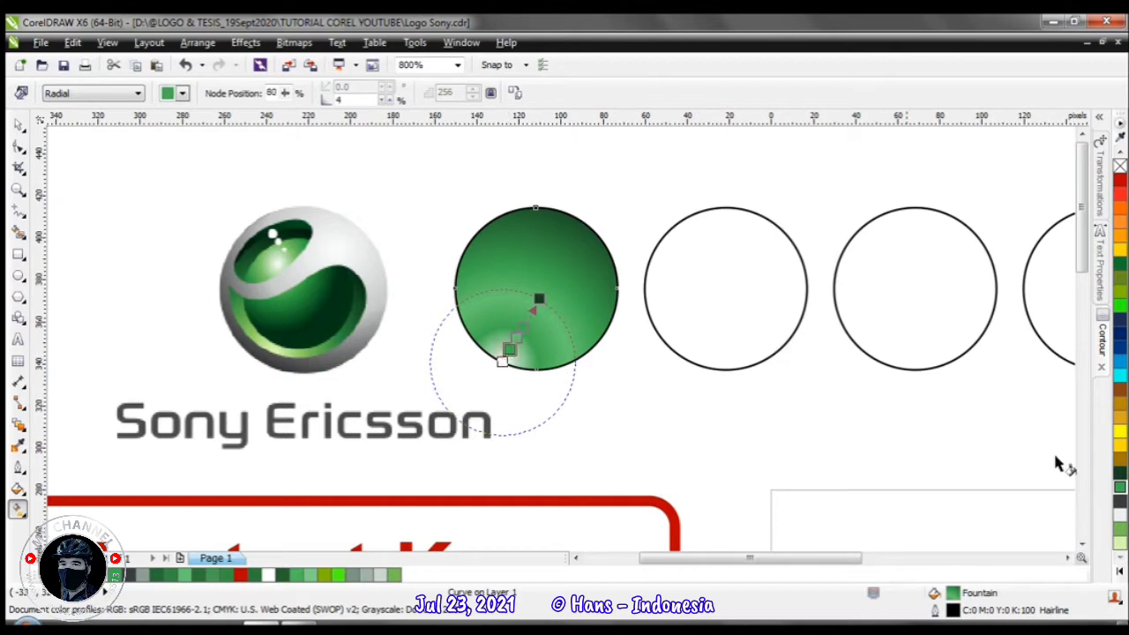
{"action": "left_click", "coordinate": [1120, 529]}
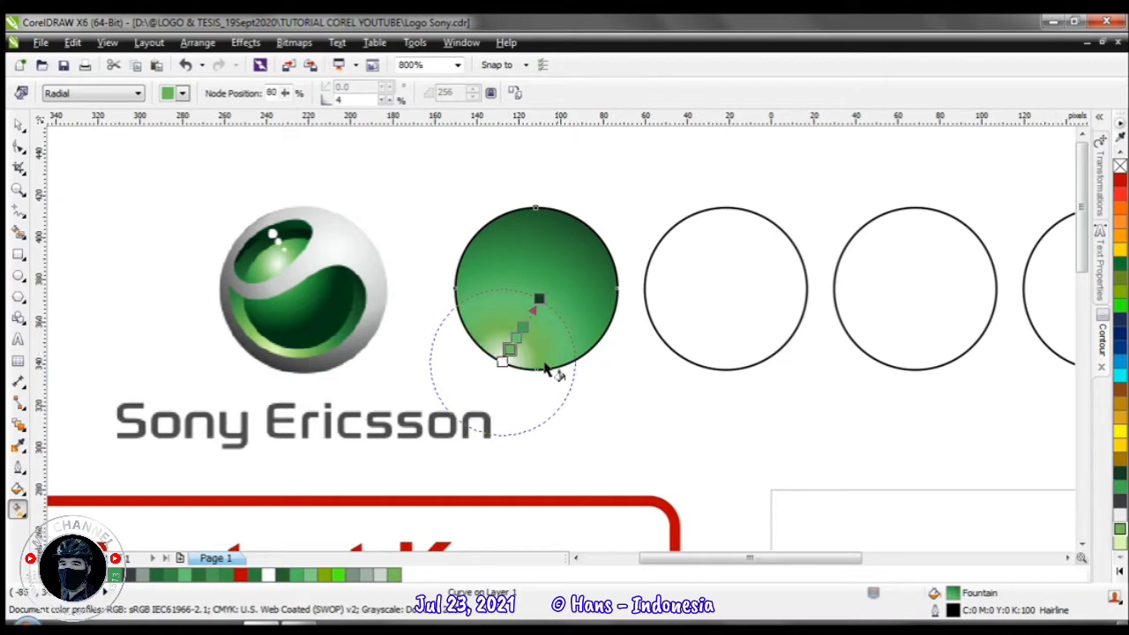
Reposition the yellowish green gradient stop to about 79% and shift the medium green stop slightly towards the dark end
{"action": "scroll", "coordinate": [520, 348], "scroll_direction": "up", "scroll_amount": 1}
{"action": "scroll", "coordinate": [565, 345], "scroll_direction": "up", "scroll_amount": 1}
{"action": "left_click_drag", "start_coordinate": [541, 340], "coordinate": [533, 352]}
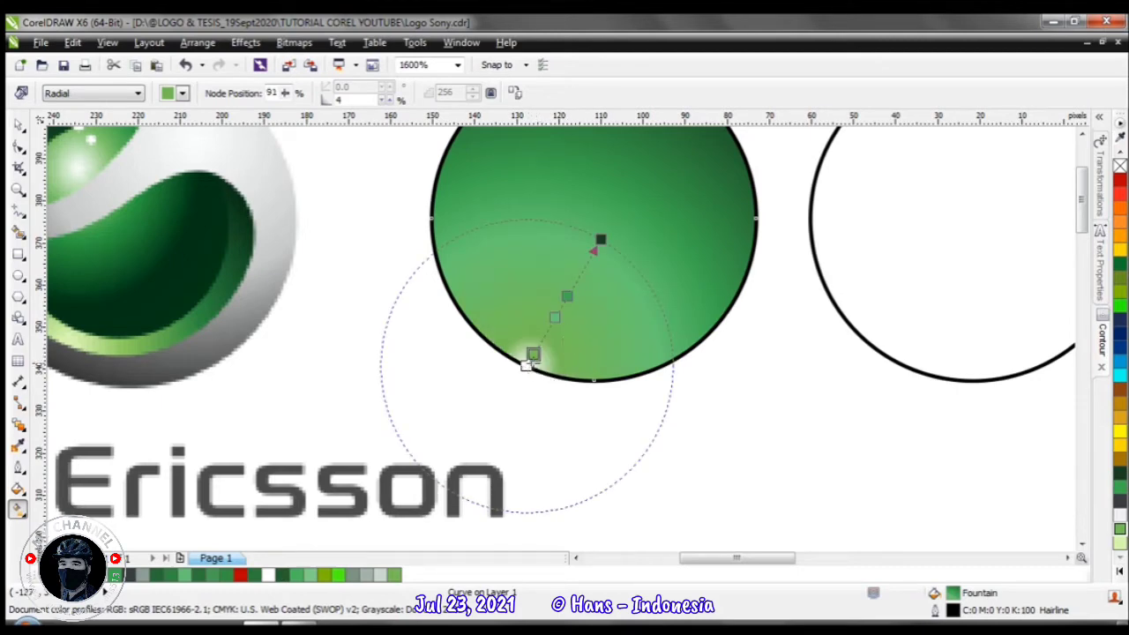
{"action": "left_click_drag", "start_coordinate": [532, 354], "coordinate": [543, 337]}
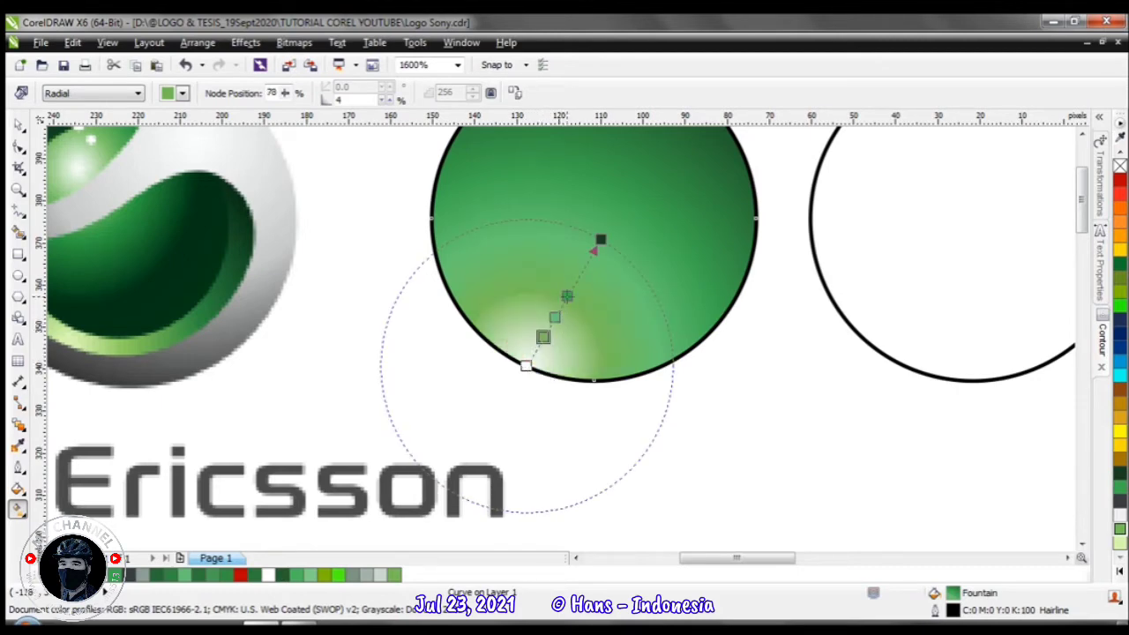
{"action": "left_click_drag", "start_coordinate": [567, 296], "coordinate": [573, 288]}
{"action": "left_click_drag", "start_coordinate": [543, 337], "coordinate": [542, 339]}
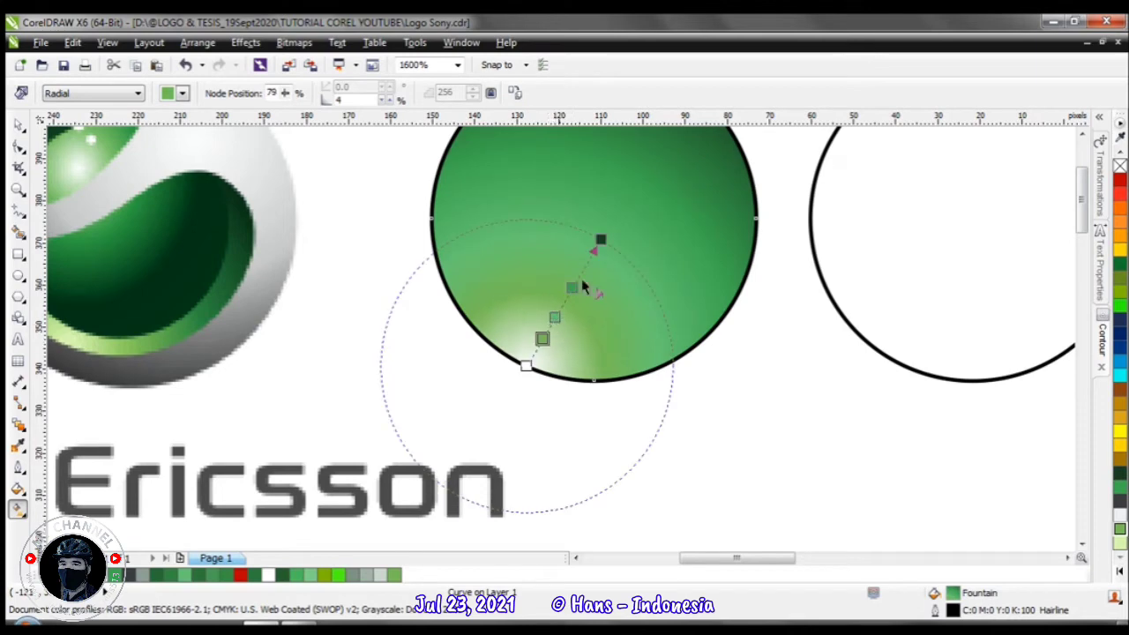
Pull the gradient's dark green end inwards and move its white centre just outside the circle's lower-left edge
{"action": "left_click_drag", "start_coordinate": [600, 239], "coordinate": [582, 275]}
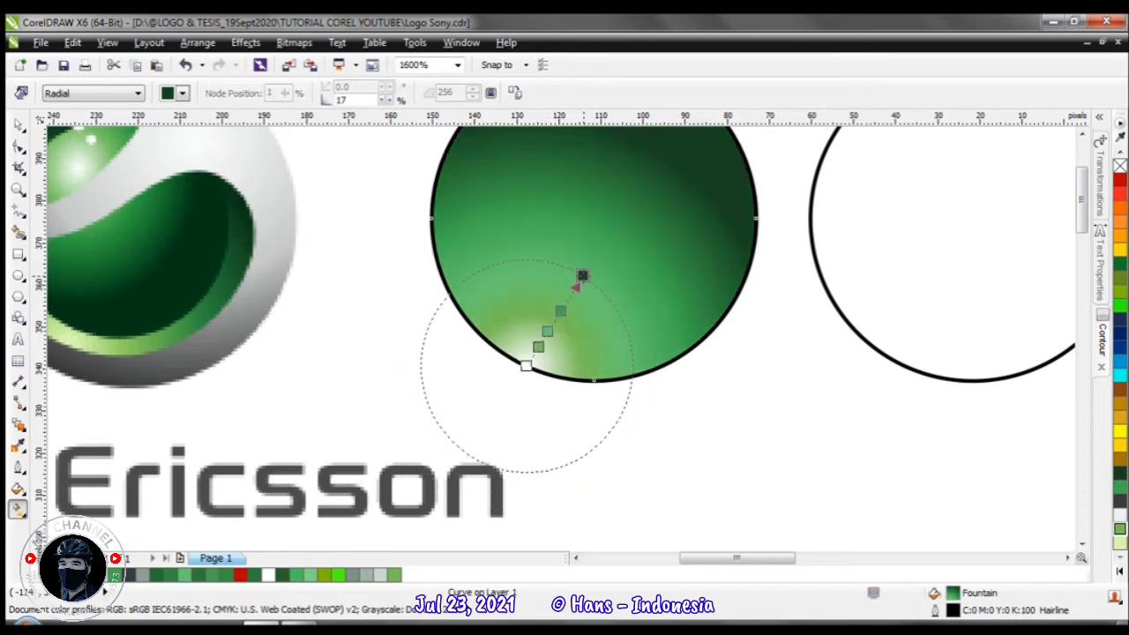
{"action": "scroll", "coordinate": [559, 327], "scroll_direction": "down", "scroll_amount": 1}
{"action": "scroll", "coordinate": [559, 335], "scroll_direction": "up", "scroll_amount": 2}
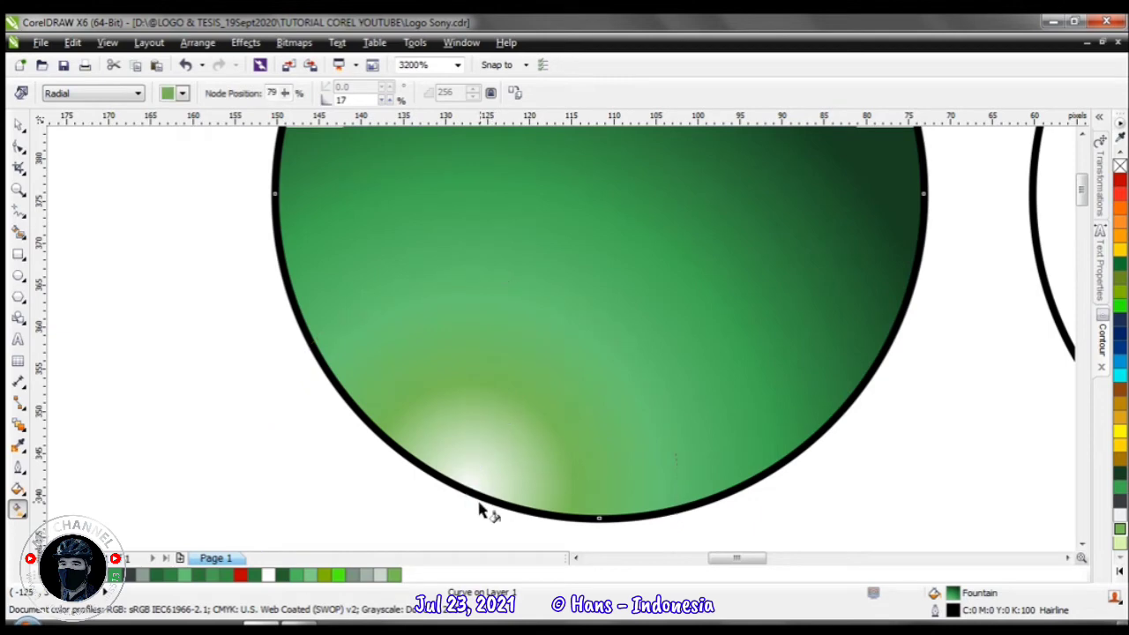
{"action": "left_click_drag", "start_coordinate": [465, 489], "coordinate": [452, 511]}
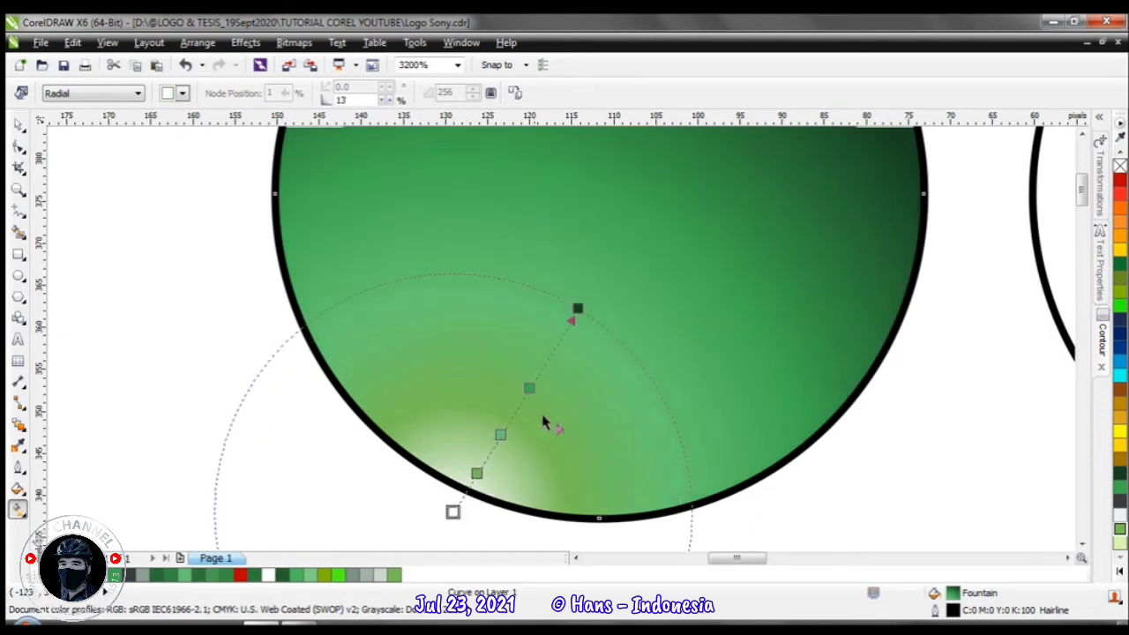
{"action": "scroll", "coordinate": [543, 422], "scroll_direction": "down", "scroll_amount": 4}
{"action": "scroll", "coordinate": [560, 336], "scroll_direction": "up", "scroll_amount": 4}
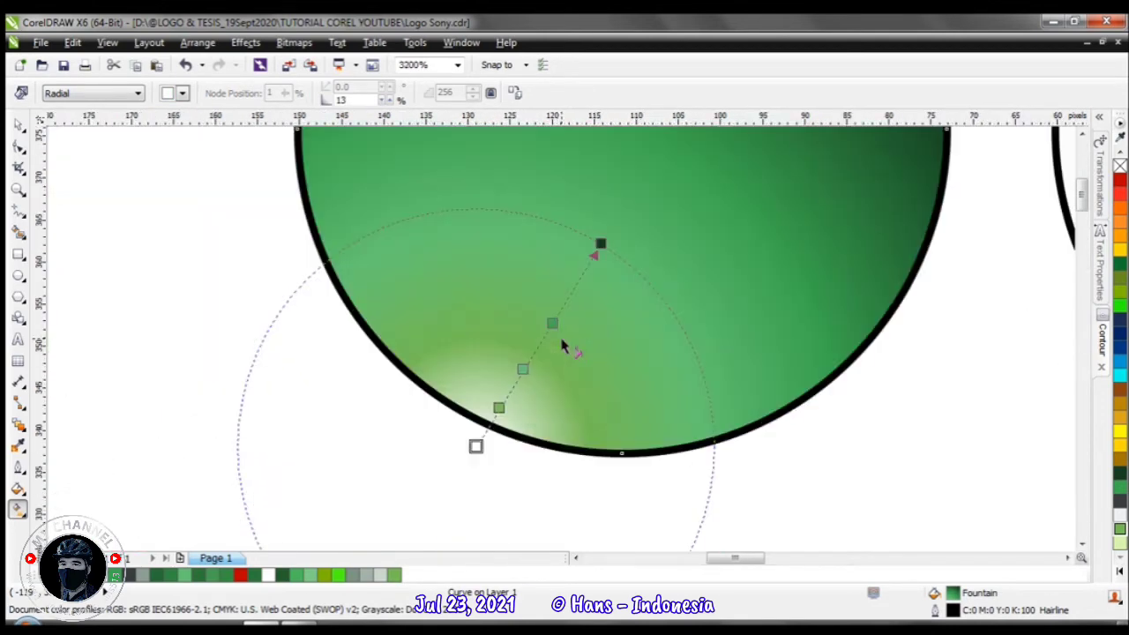
Recolour the gradient stop at 39% with a darker shade of medium green and finish editing the fill
{"action": "left_click", "coordinate": [553, 323]}
{"action": "scroll", "coordinate": [555, 328], "scroll_direction": "down", "scroll_amount": 4}
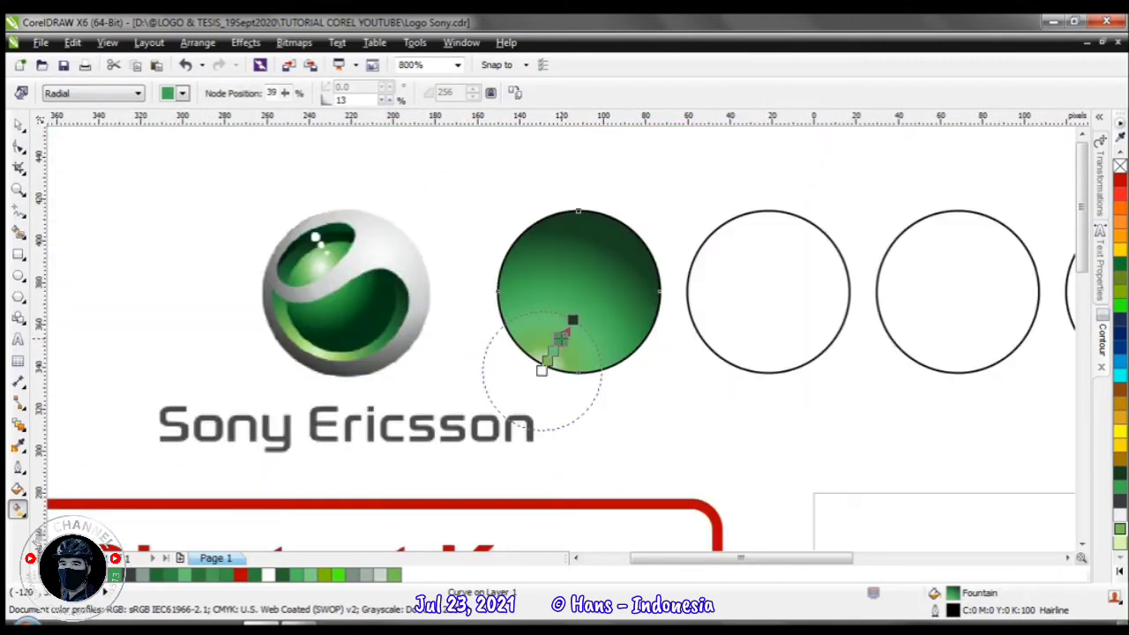
{"action": "scroll", "coordinate": [560, 335], "scroll_direction": "up", "scroll_amount": 2}
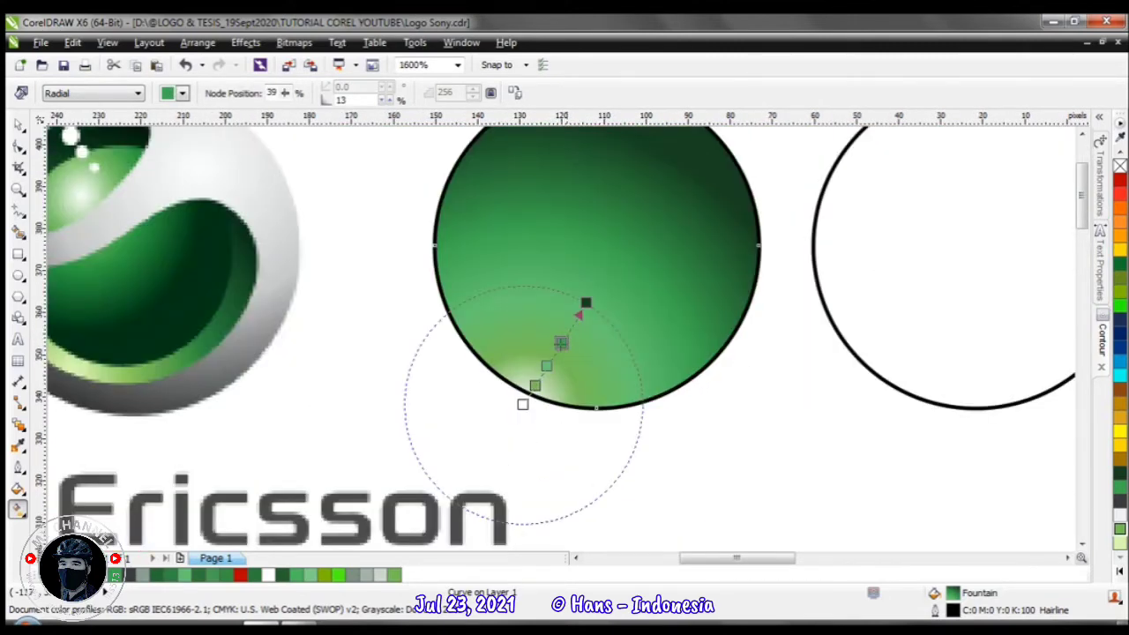
{"action": "left_click", "coordinate": [1122, 488]}
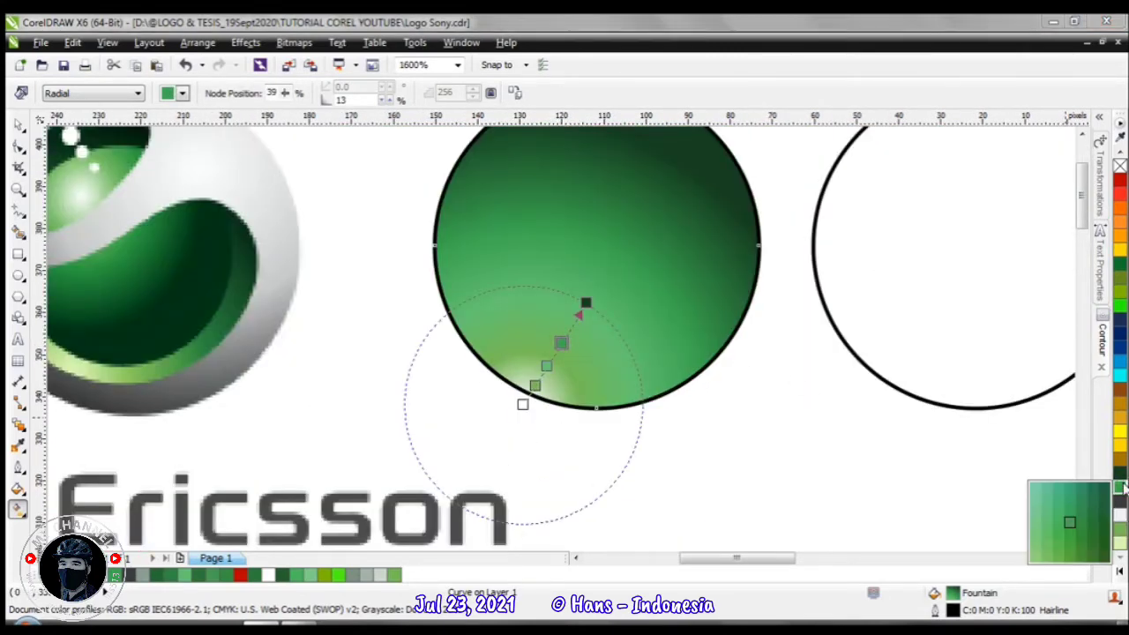
{"action": "left_click", "coordinate": [1094, 522]}
{"action": "scroll", "coordinate": [558, 342], "scroll_direction": "down", "scroll_amount": 2}
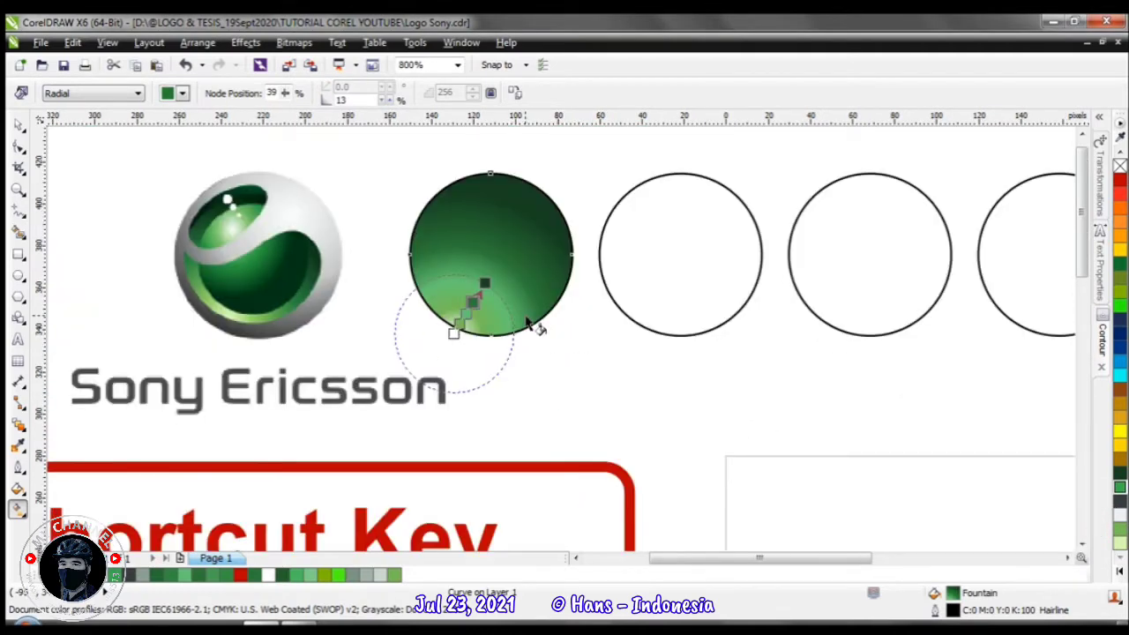
{"action": "left_click", "coordinate": [20, 124]}
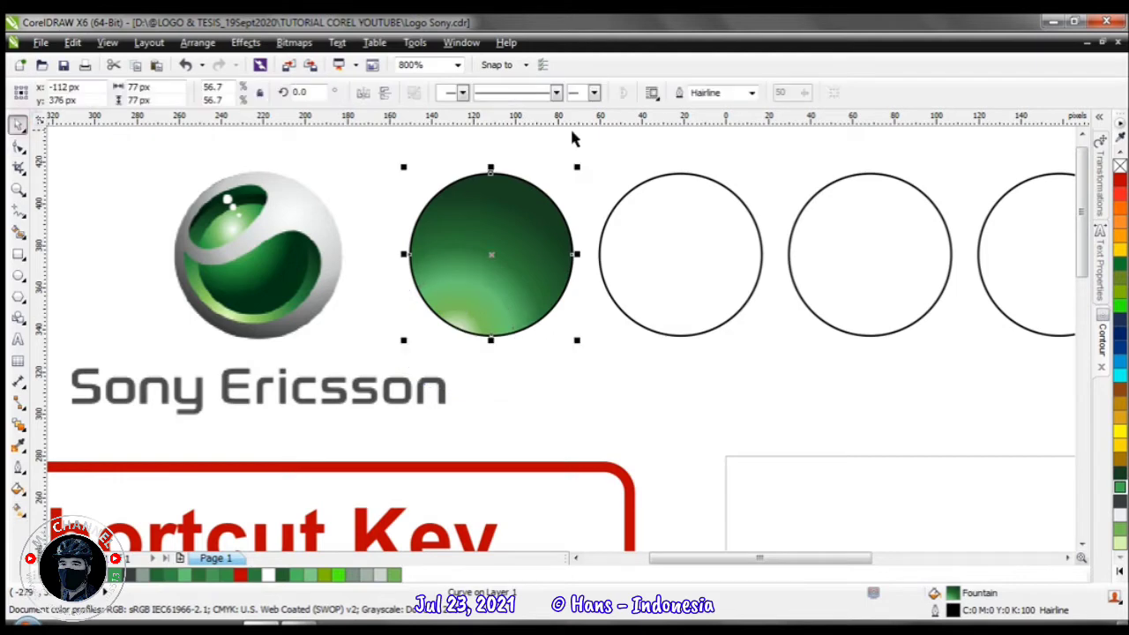
Remove the outline from the green gradient circle and deselect it
{"action": "left_click", "coordinate": [750, 92]}
{"action": "left_click", "coordinate": [732, 104]}
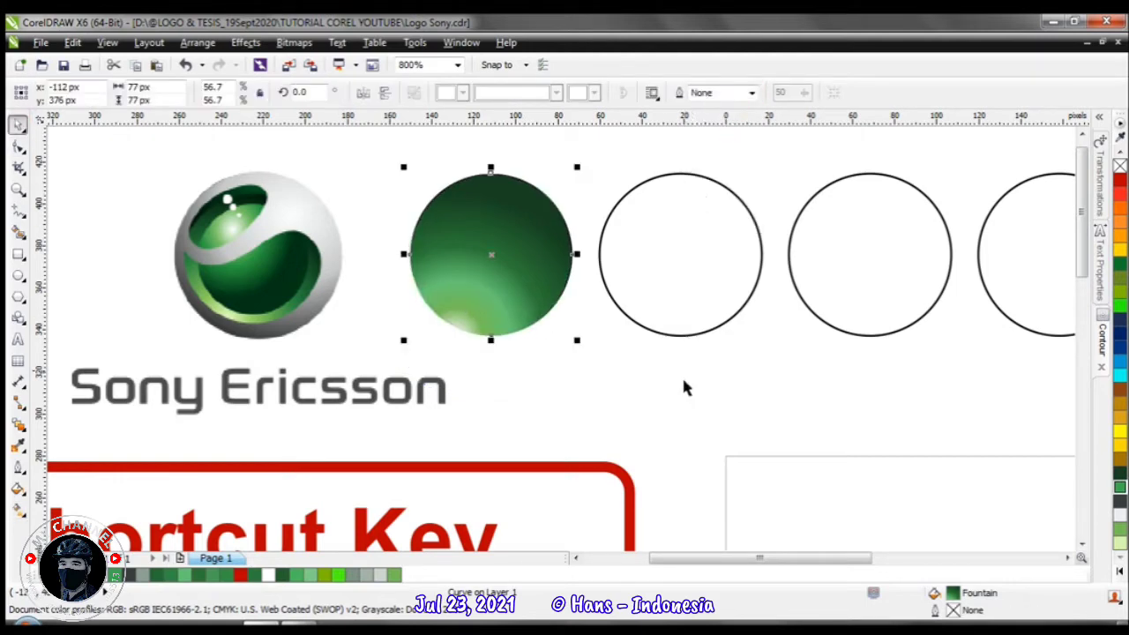
{"action": "left_click", "coordinate": [573, 367]}
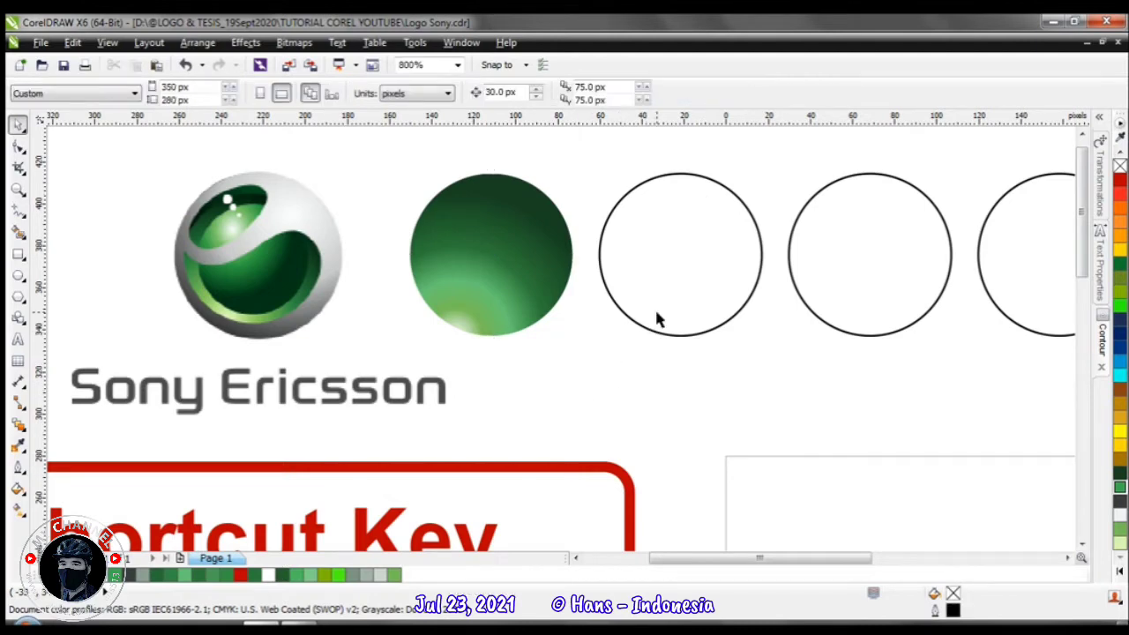
Shrink the second circle to 57 px about its centre and fill it with dark green
{"action": "left_click", "coordinate": [667, 296]}
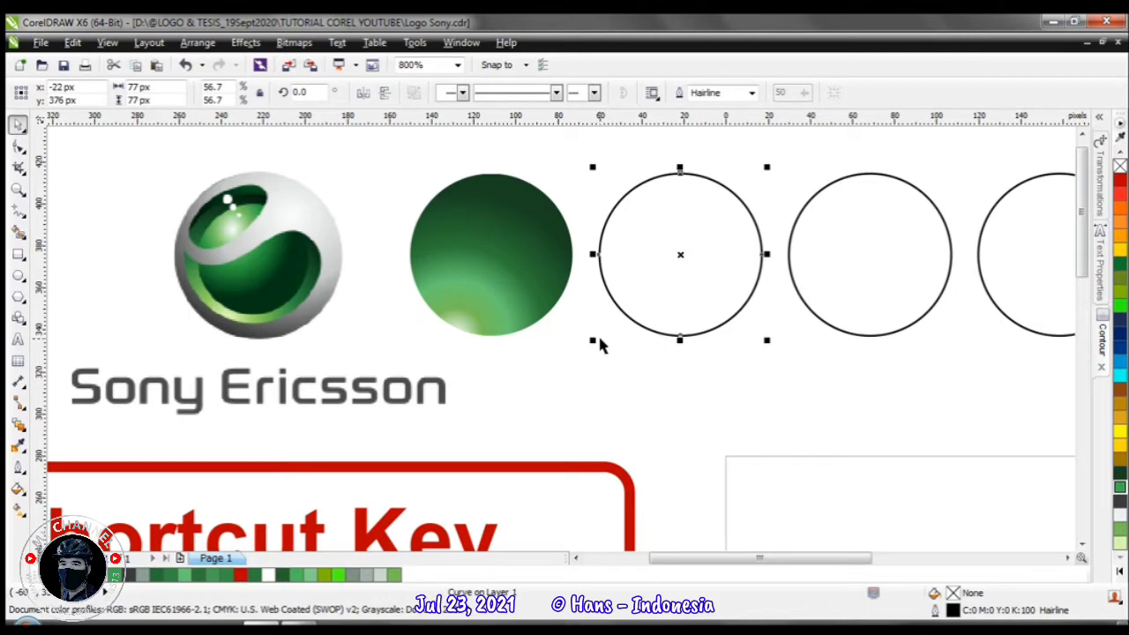
{"action": "scroll", "coordinate": [526, 338], "scroll_direction": "down", "scroll_amount": 1}
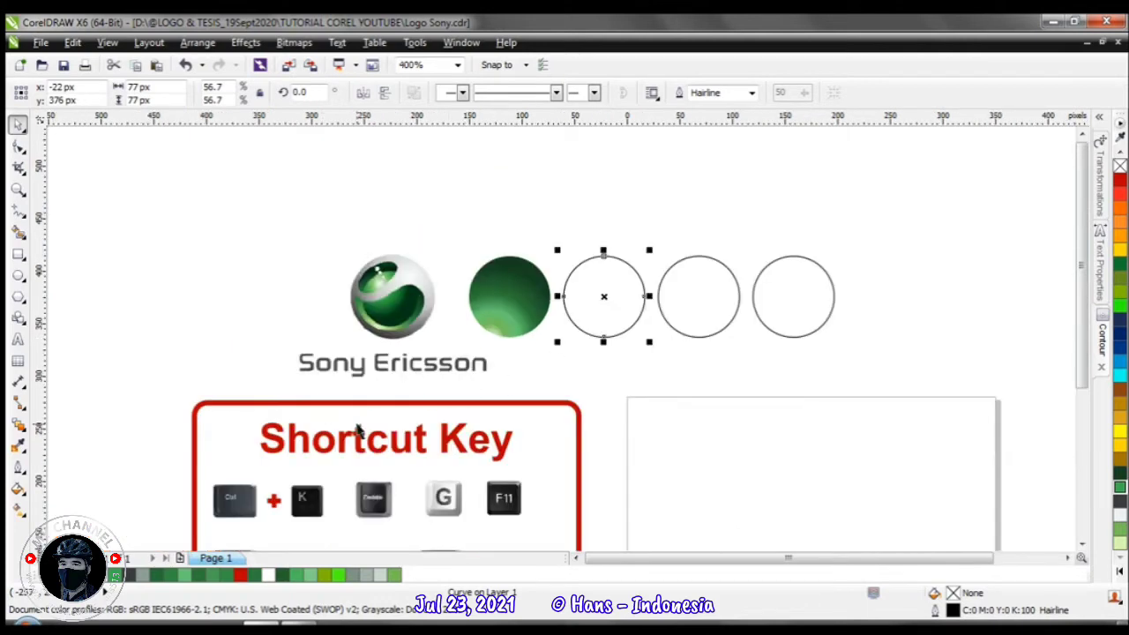
{"action": "scroll", "coordinate": [443, 512], "scroll_direction": "up", "scroll_amount": 1}
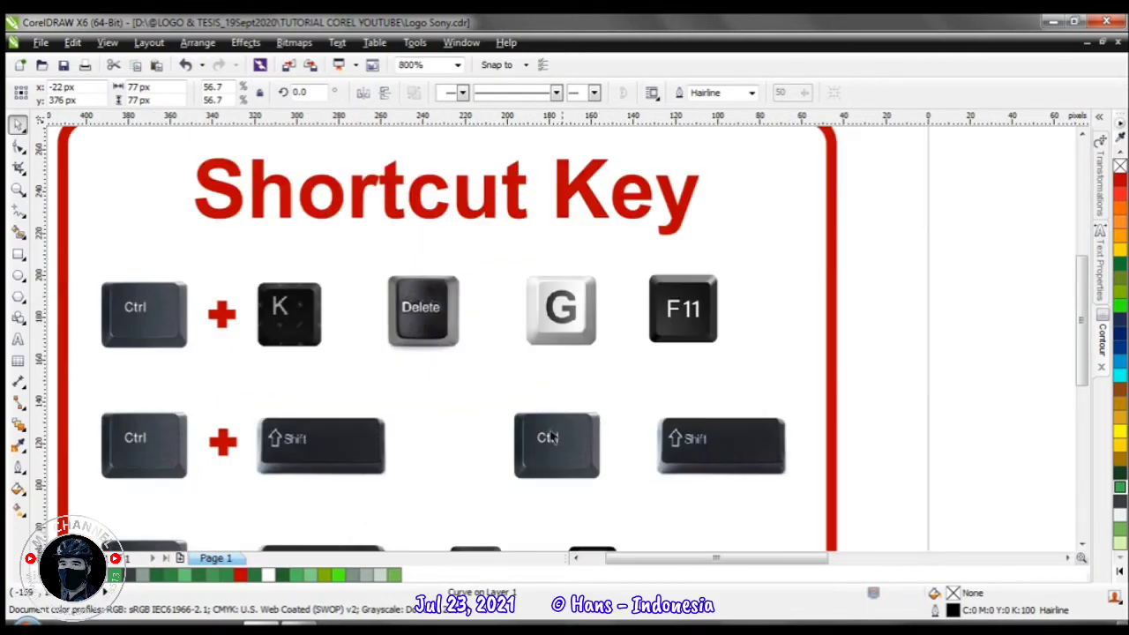
{"action": "scroll", "coordinate": [562, 335], "scroll_direction": "down", "scroll_amount": 2}
{"action": "scroll", "coordinate": [590, 247], "scroll_direction": "up", "scroll_amount": 2}
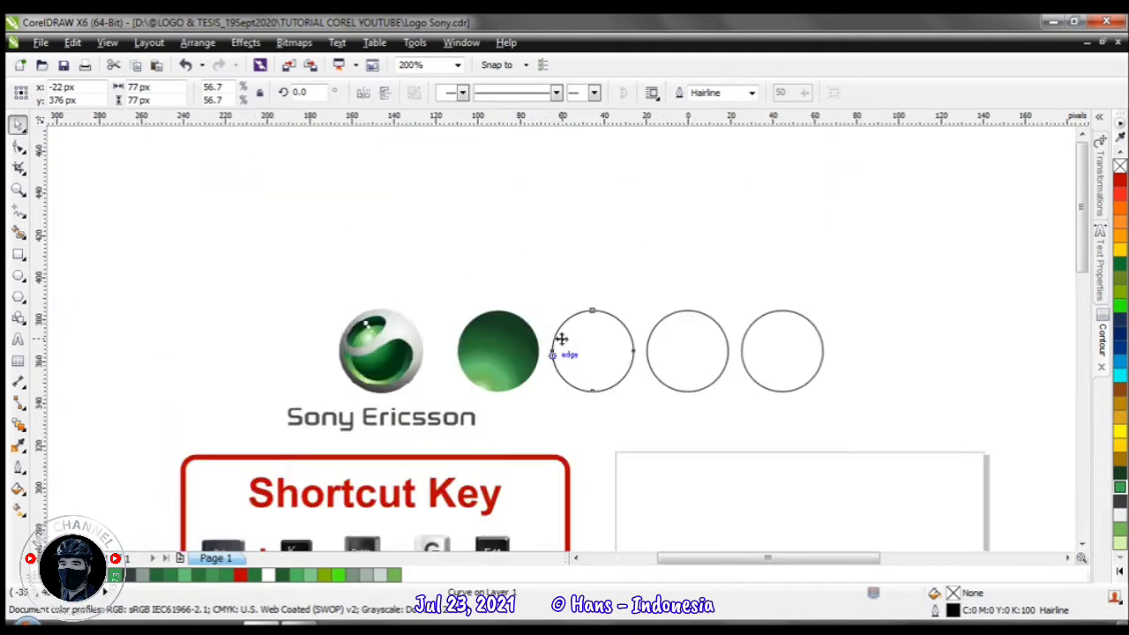
{"action": "left_click_drag", "start_coordinate": [729, 414], "coordinate": [706, 410]}
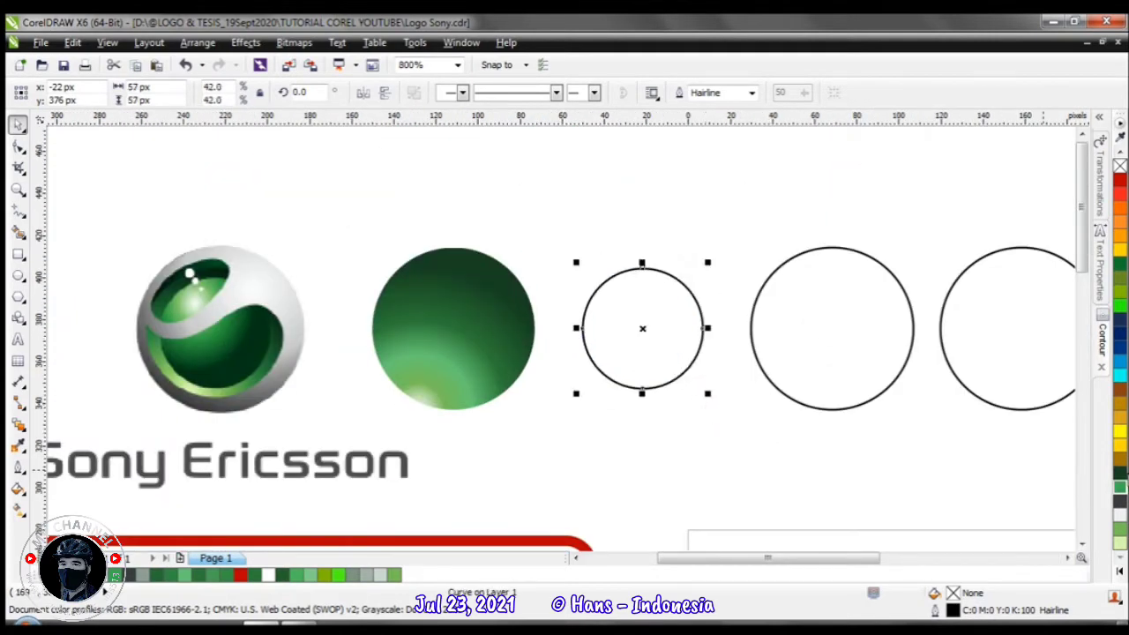
{"action": "left_click", "coordinate": [1118, 476]}
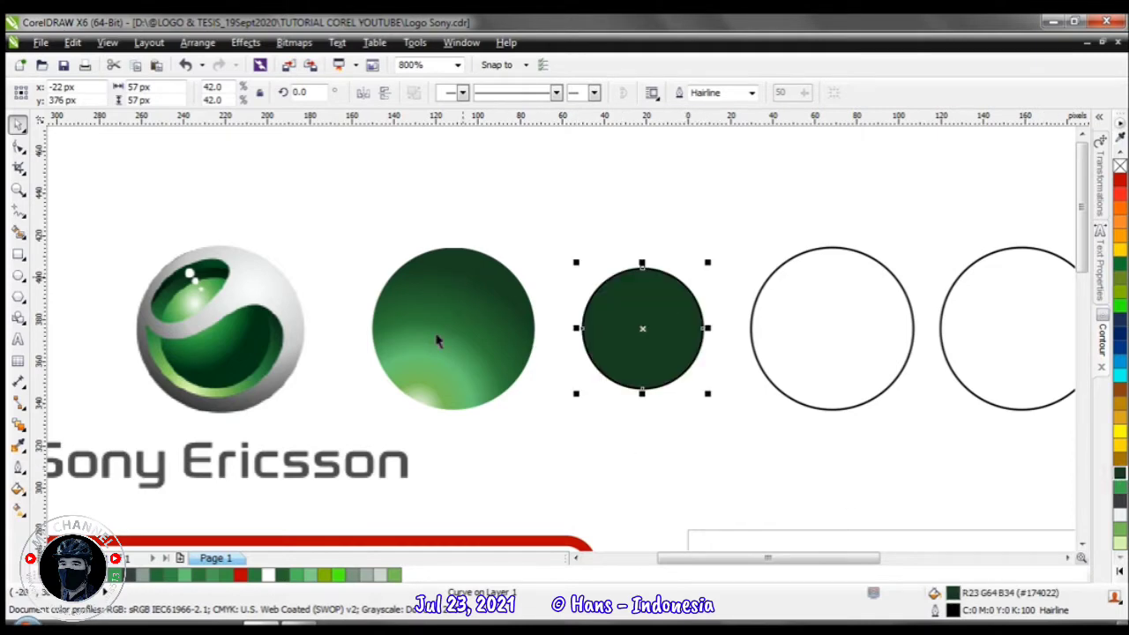
Centre the small dark green circle on the gradient circle, both horizontally and vertically, and deselect everything
{"action": "scroll", "coordinate": [422, 426], "scroll_direction": "down", "scroll_amount": 2}
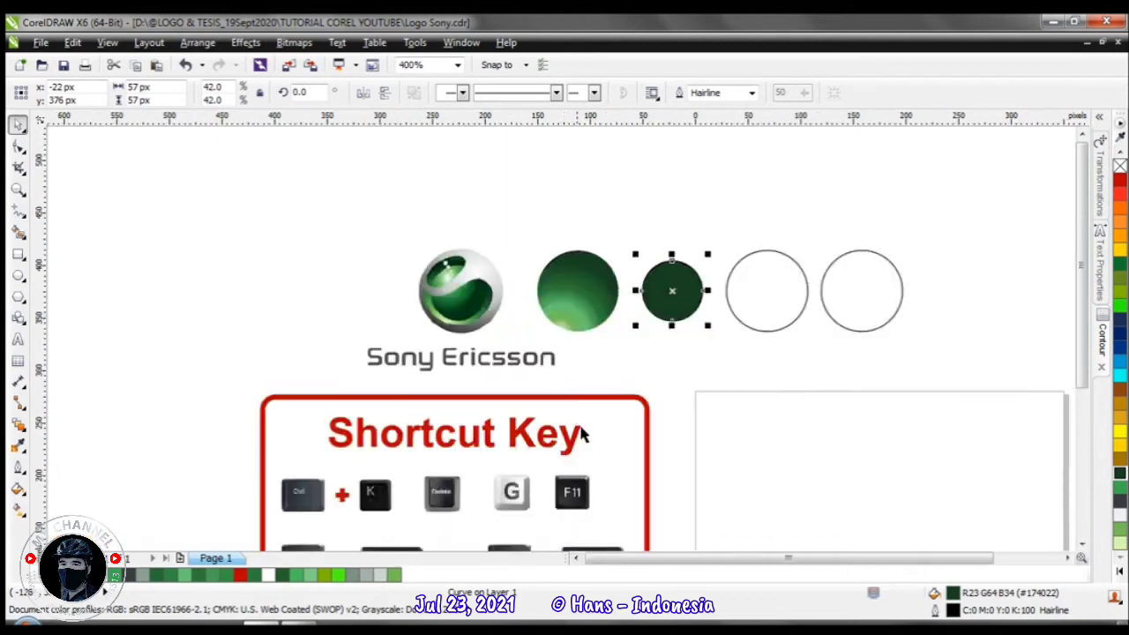
{"action": "scroll", "coordinate": [579, 433], "scroll_direction": "up", "scroll_amount": 2}
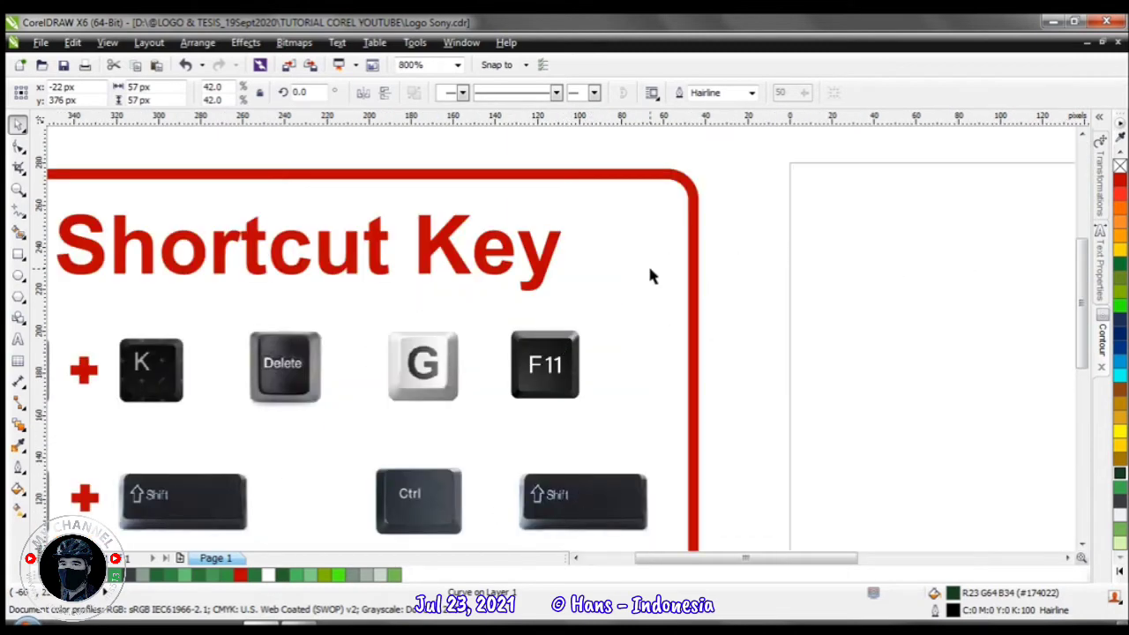
{"action": "scroll", "coordinate": [548, 252], "scroll_direction": "down", "scroll_amount": 2}
{"action": "scroll", "coordinate": [563, 346], "scroll_direction": "up", "scroll_amount": 1}
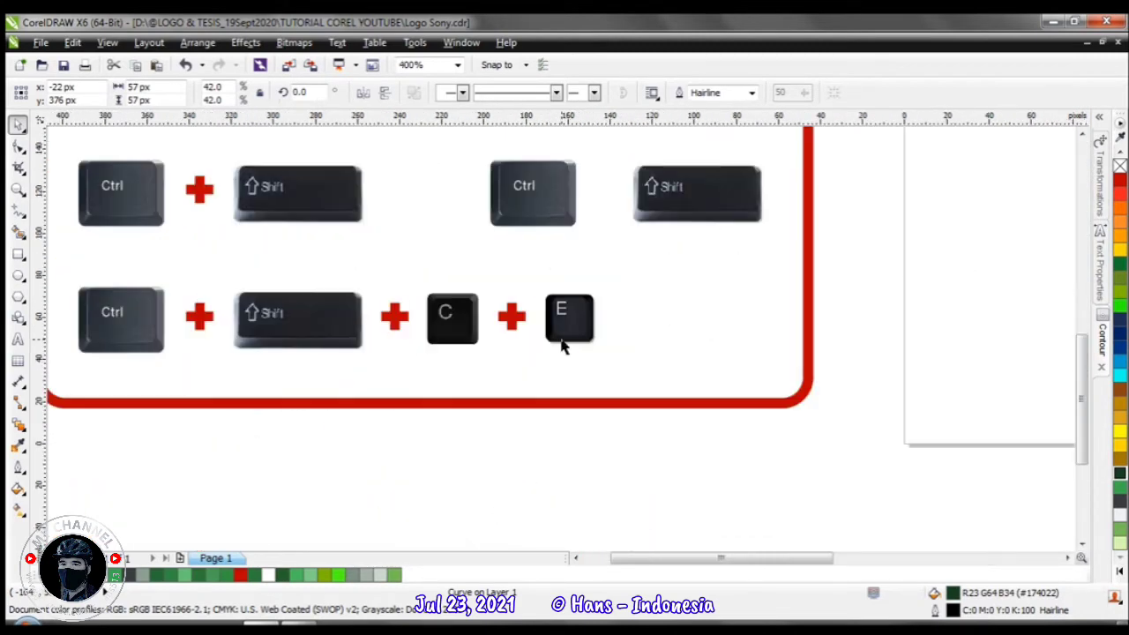
{"action": "scroll", "coordinate": [481, 315], "scroll_direction": "up", "scroll_amount": 2}
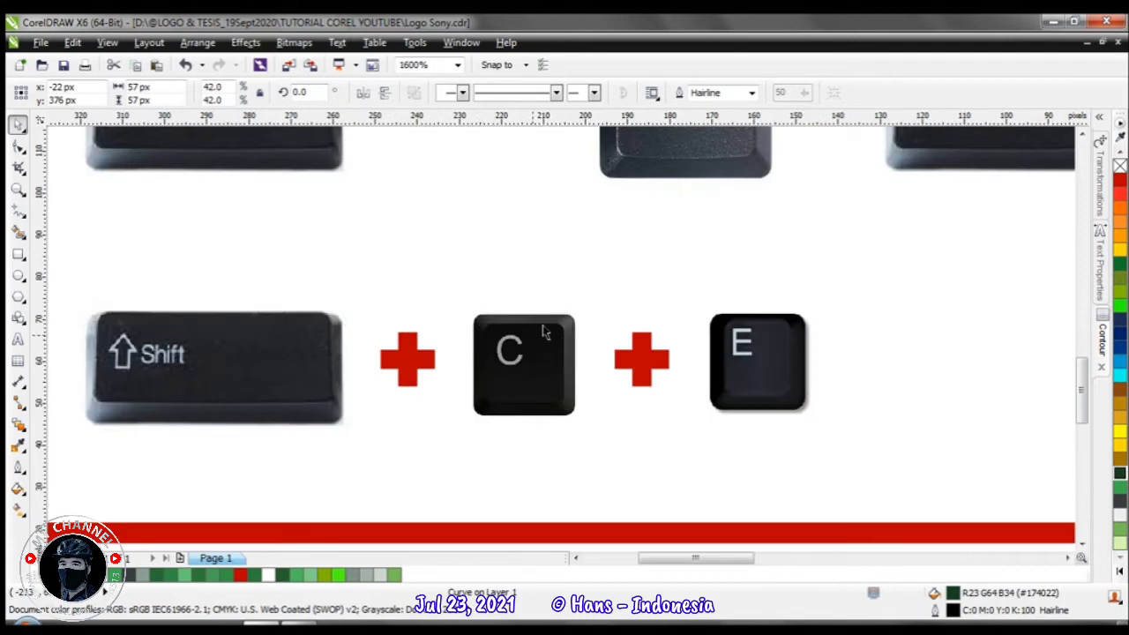
{"action": "scroll", "coordinate": [544, 332], "scroll_direction": "down", "scroll_amount": 3}
{"action": "scroll", "coordinate": [623, 240], "scroll_direction": "up", "scroll_amount": 2}
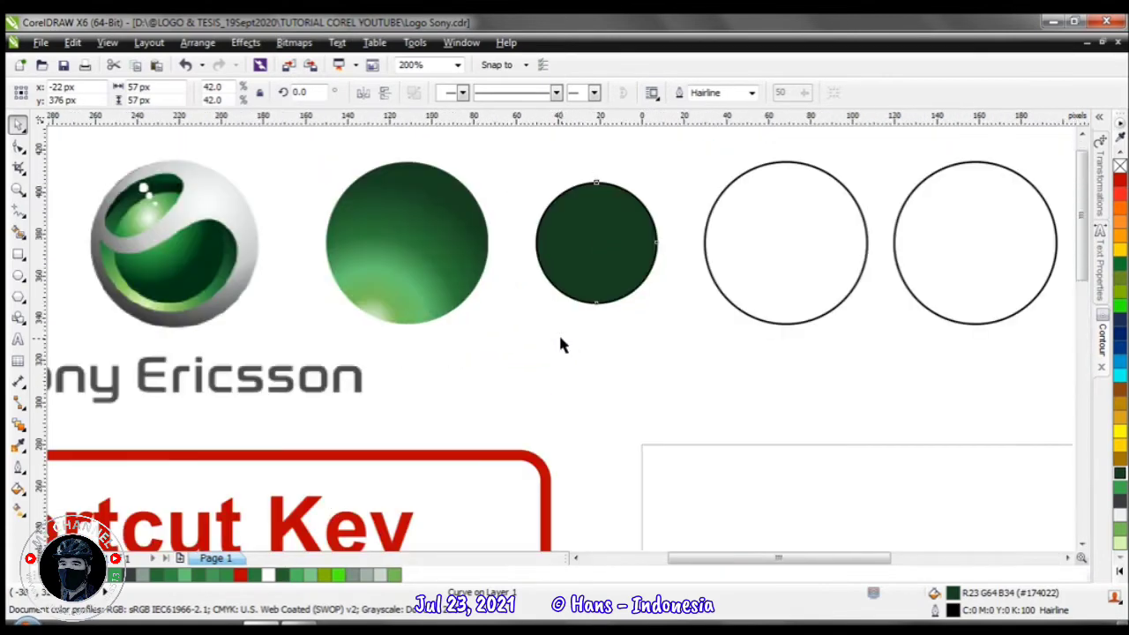
{"action": "left_click", "coordinate": [441, 276], "text": "shift"}
{"action": "key", "text": "c"}
{"action": "key", "text": "e"}
{"action": "left_click", "coordinate": [565, 289]}
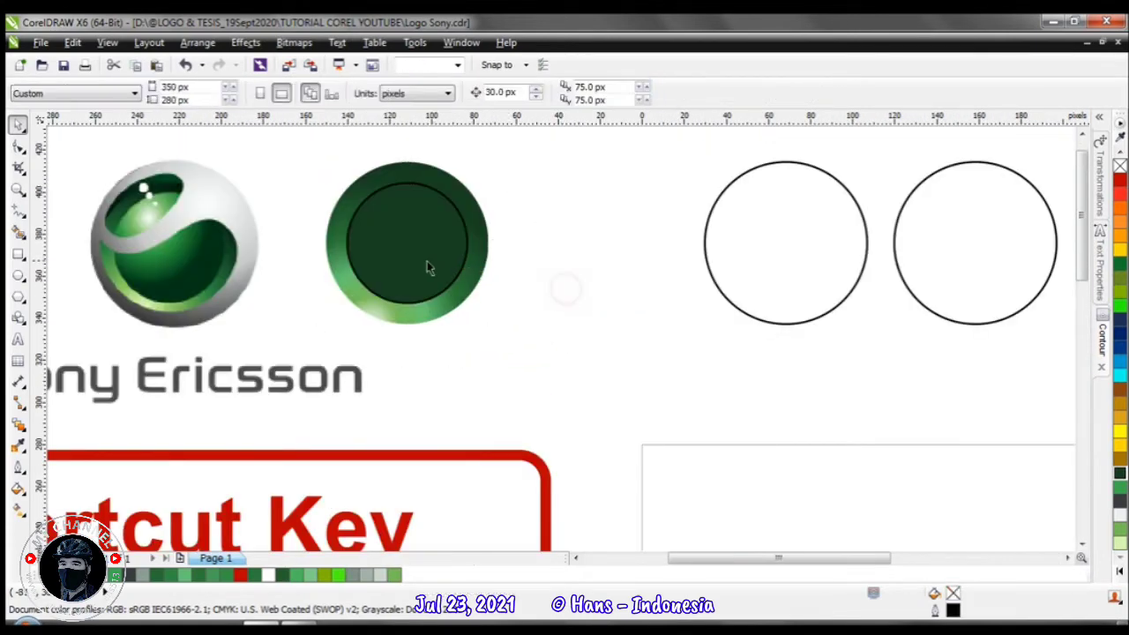
Give the small inner circle a two-colour radial fountain fill from dark green to white
{"action": "left_click", "coordinate": [423, 260]}
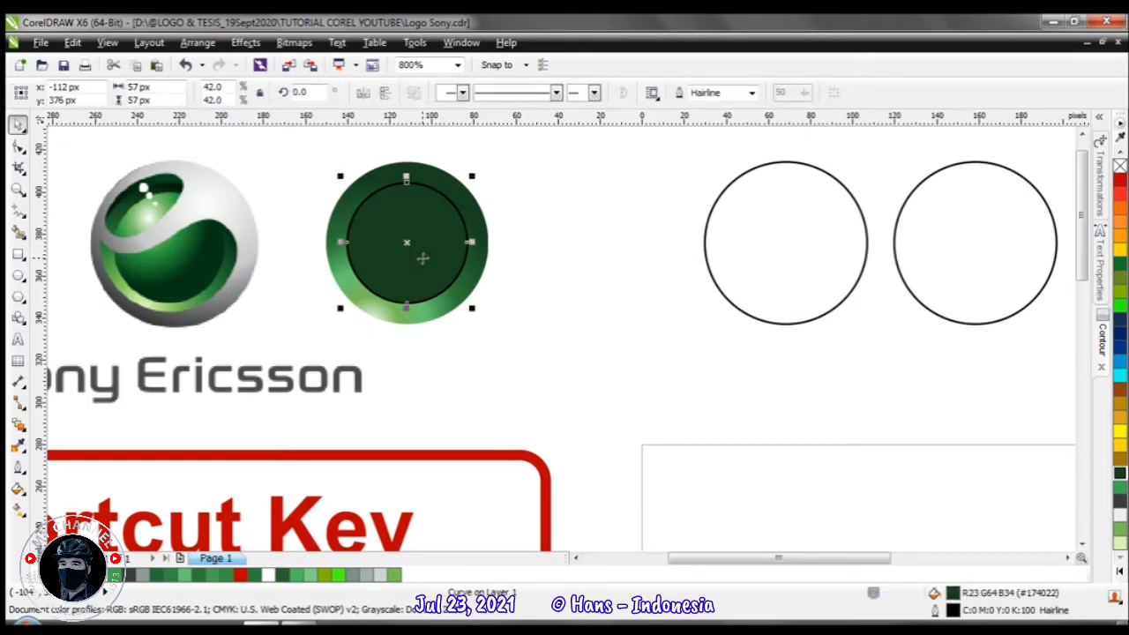
{"action": "left_click", "coordinate": [19, 487]}
{"action": "key", "text": "F11"}
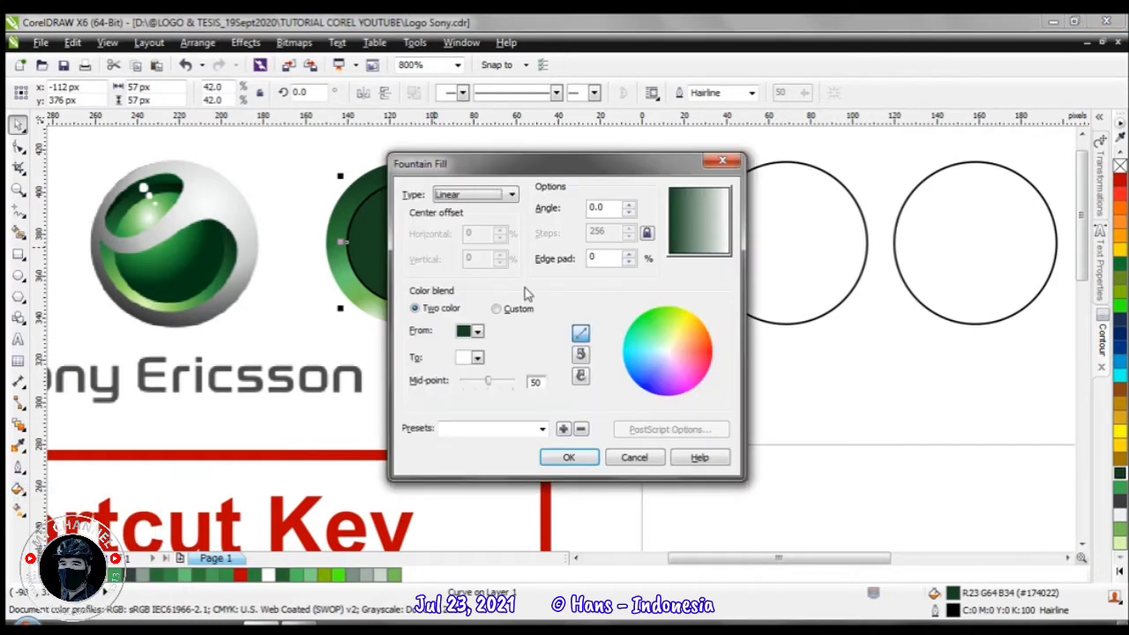
{"action": "left_click", "coordinate": [512, 194]}
{"action": "left_click", "coordinate": [476, 220]}
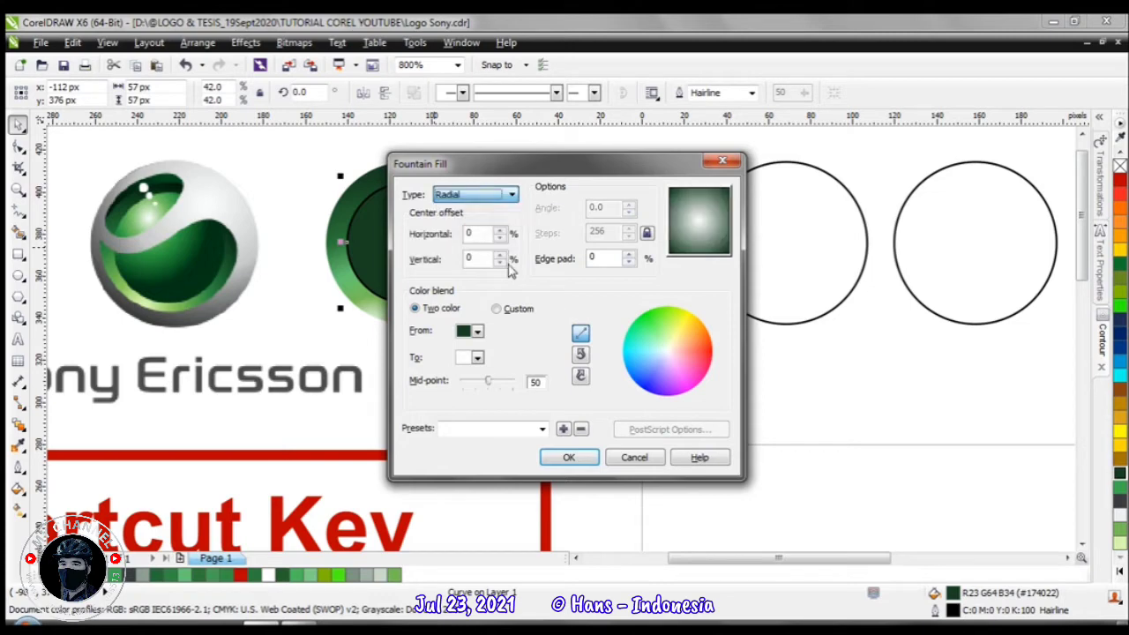
{"action": "left_click", "coordinate": [568, 460]}
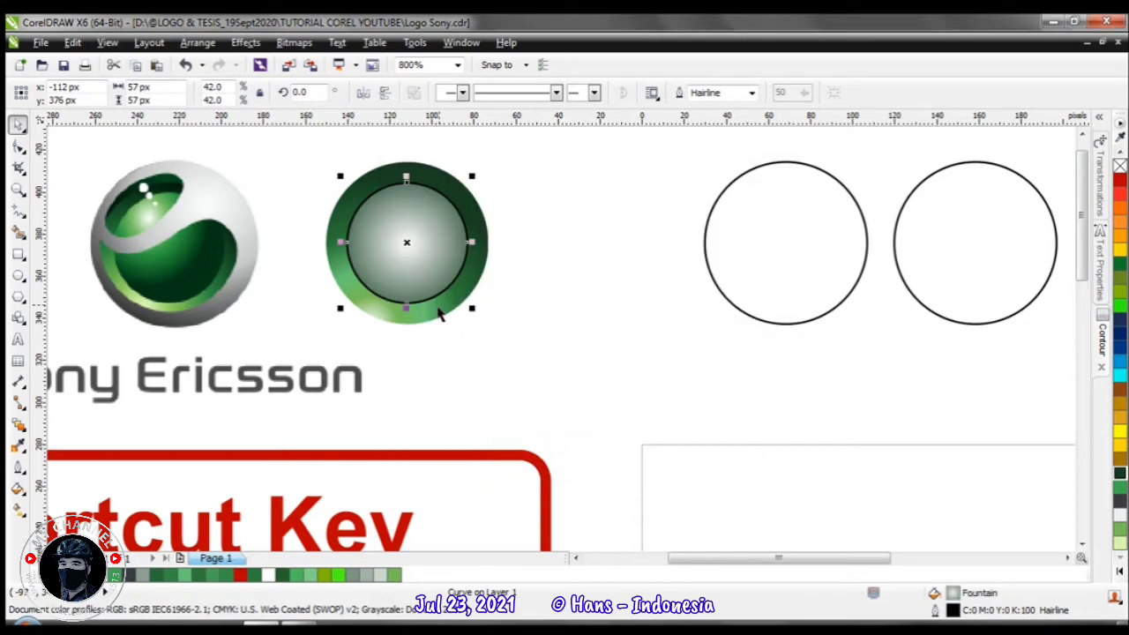
Move the inner circle's white gradient centre to its upper left and the dark green end to its lower-right edge
{"action": "key", "text": "F3"}
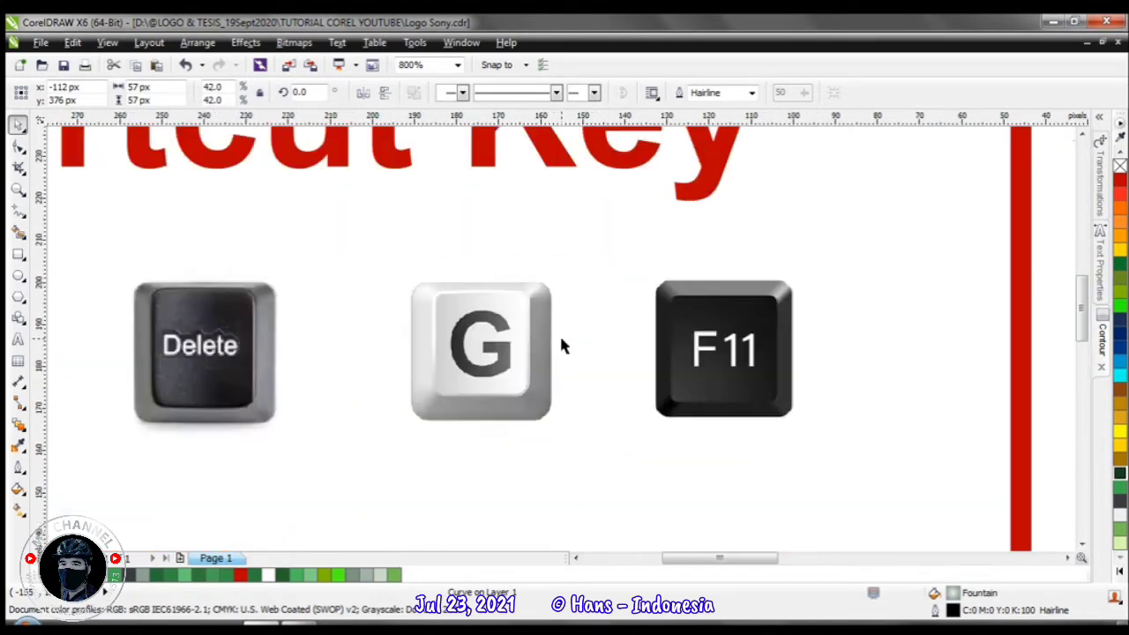
{"action": "scroll", "coordinate": [557, 453], "scroll_direction": "up", "scroll_amount": 2}
{"action": "scroll", "coordinate": [561, 344], "scroll_direction": "down", "scroll_amount": 3}
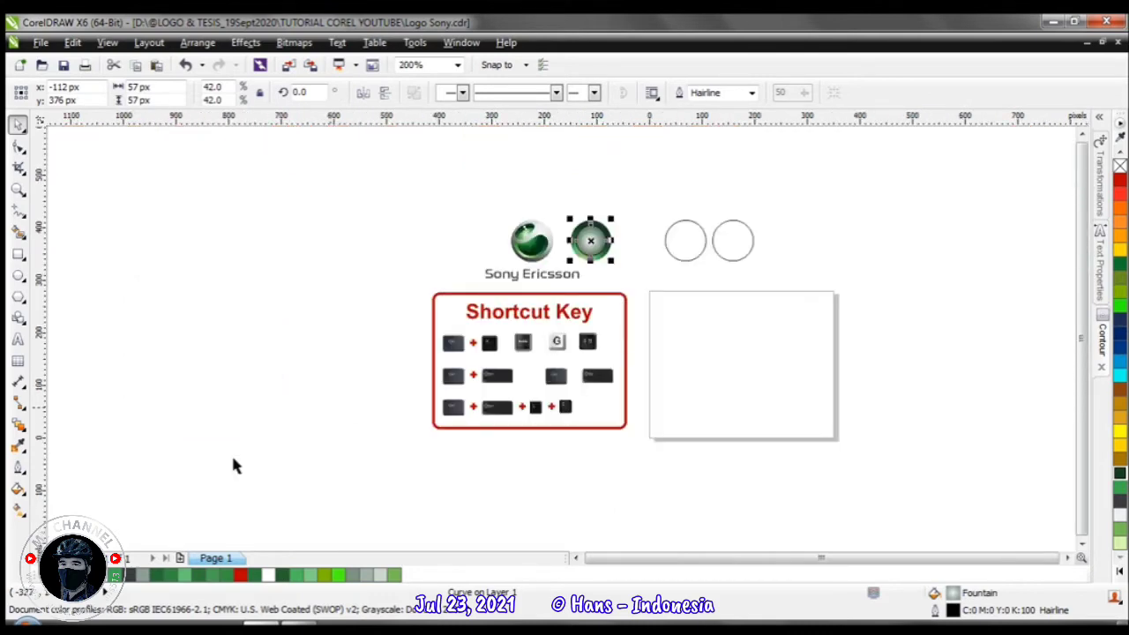
{"action": "left_click", "coordinate": [18, 491]}
{"action": "left_click", "coordinate": [19, 510]}
{"action": "scroll", "coordinate": [586, 224], "scroll_direction": "up", "scroll_amount": 2}
{"action": "key", "text": "g"}
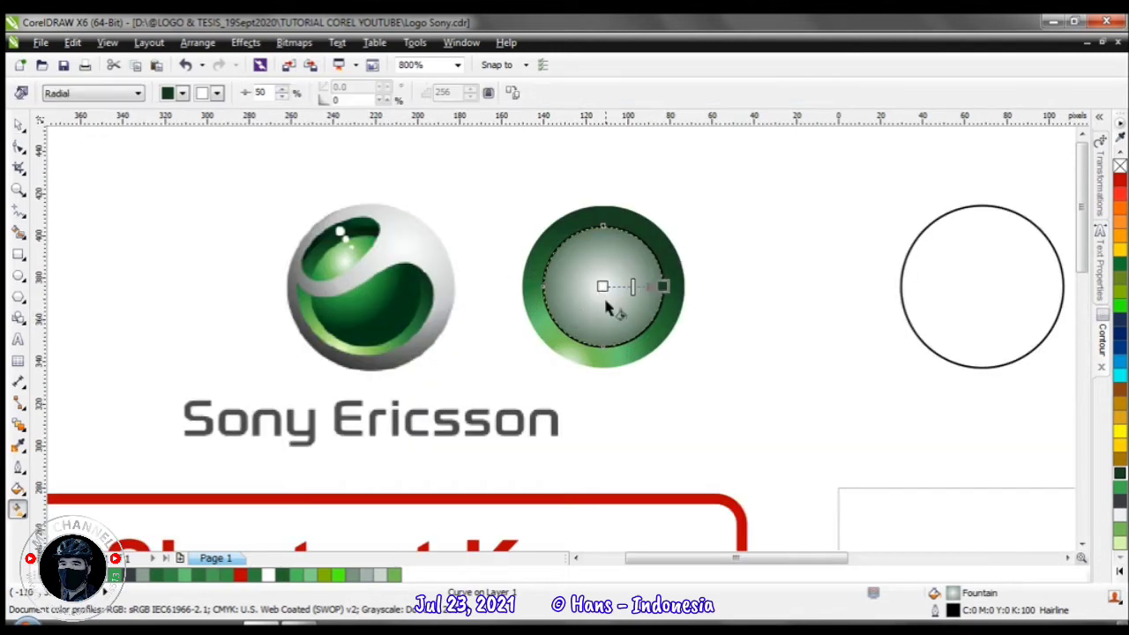
{"action": "left_click_drag", "start_coordinate": [602, 286], "coordinate": [575, 265]}
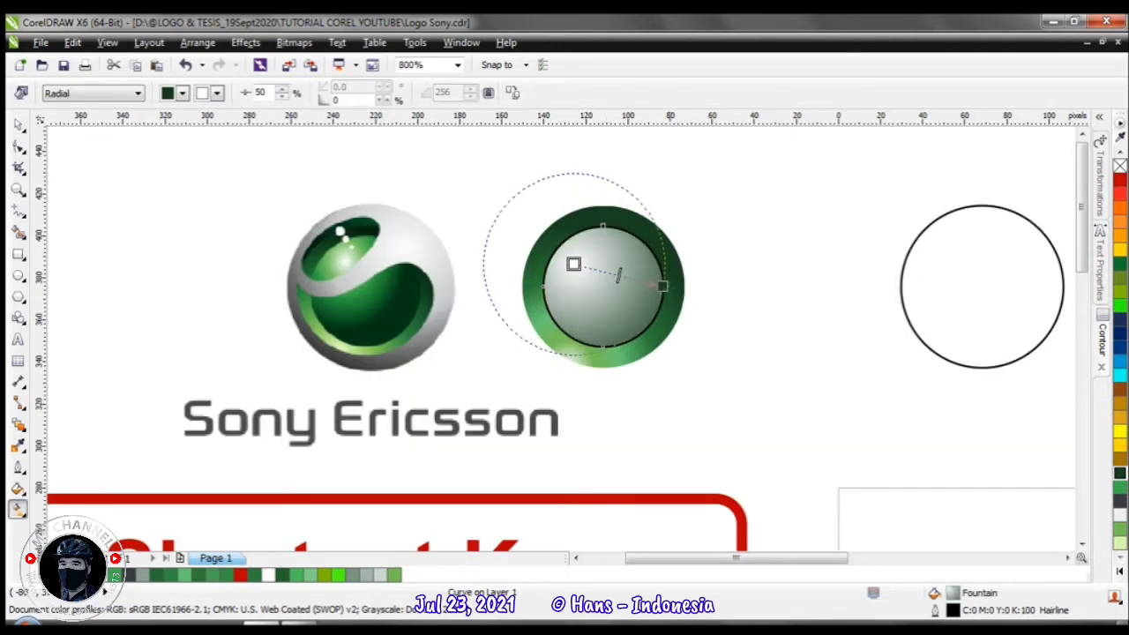
{"action": "left_click_drag", "start_coordinate": [668, 284], "coordinate": [645, 328]}
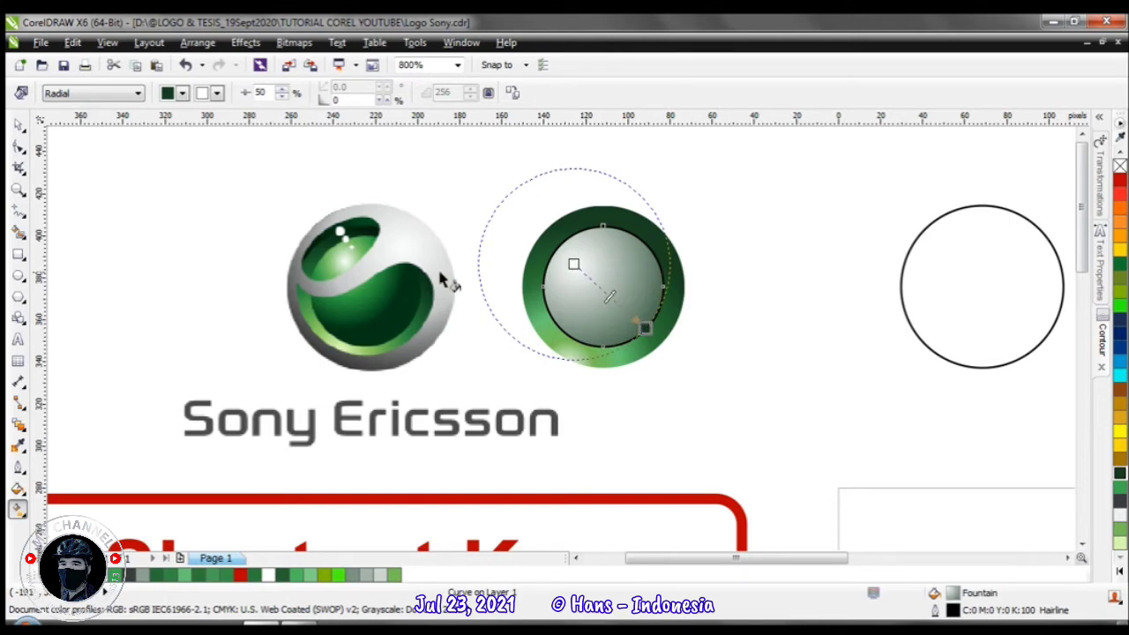
Switch the inner circle's fill to a custom blend, add a stop at about 56%, and colour it medium green
{"action": "scroll", "coordinate": [419, 521], "scroll_direction": "down", "scroll_amount": 1}
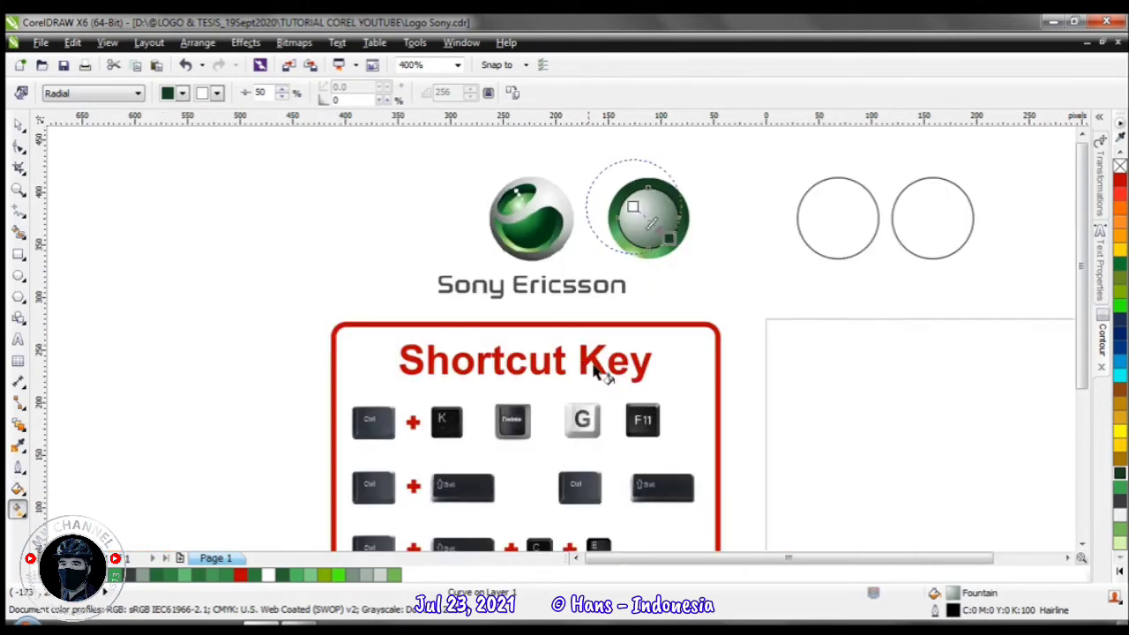
{"action": "scroll", "coordinate": [598, 411], "scroll_direction": "up", "scroll_amount": 2}
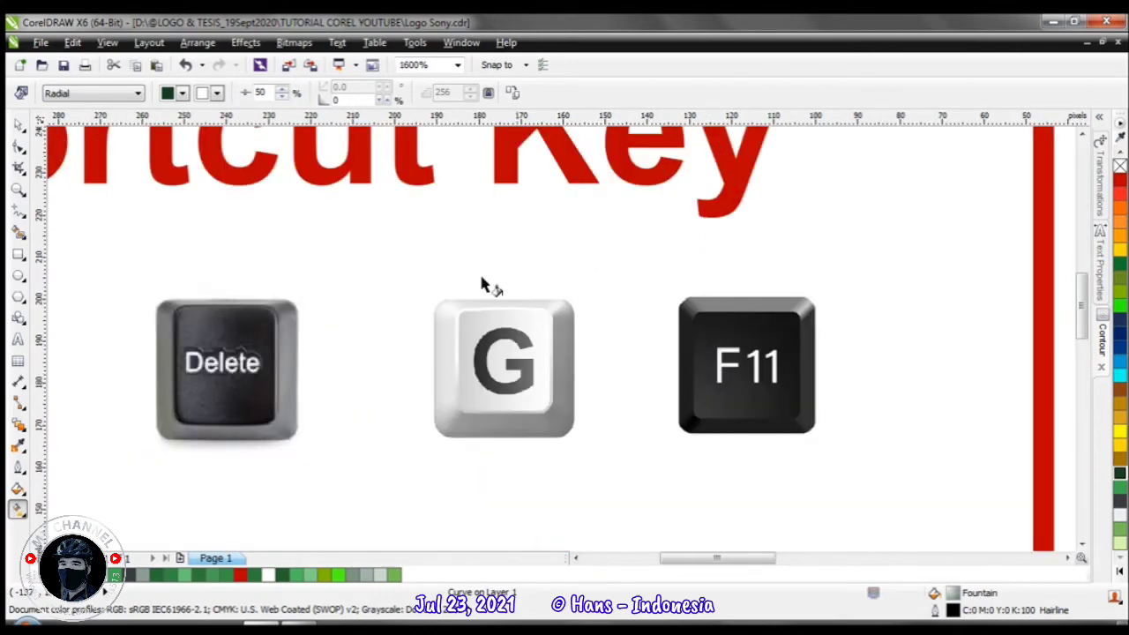
{"action": "scroll", "coordinate": [485, 285], "scroll_direction": "down", "scroll_amount": 4}
{"action": "scroll", "coordinate": [569, 353], "scroll_direction": "up", "scroll_amount": 2}
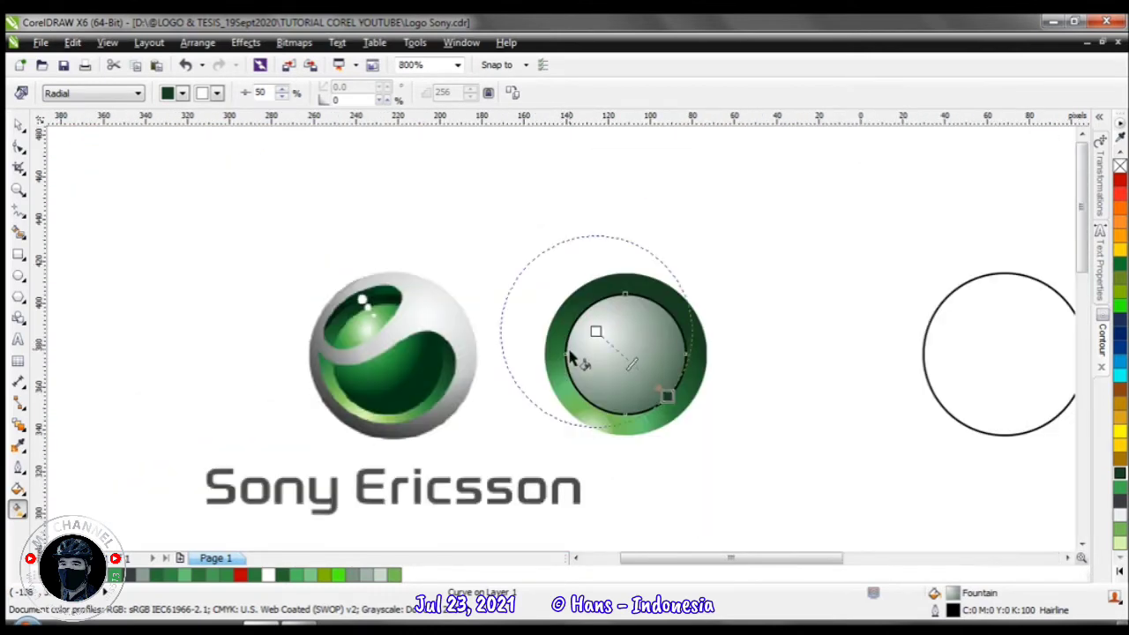
{"action": "key", "text": "F11"}
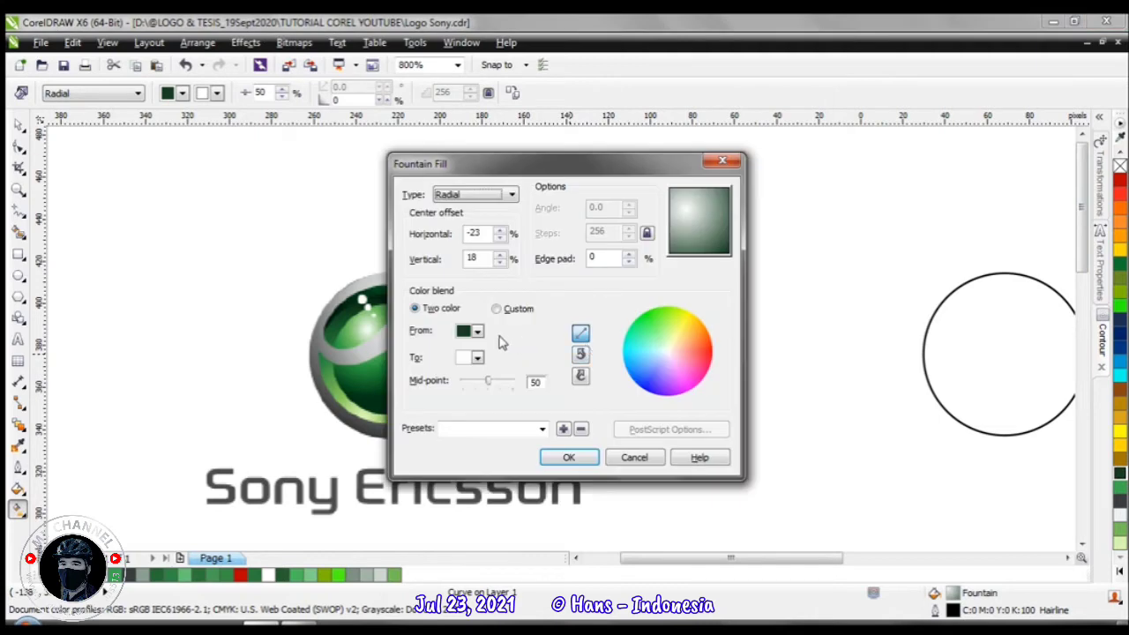
{"action": "left_click", "coordinate": [520, 310]}
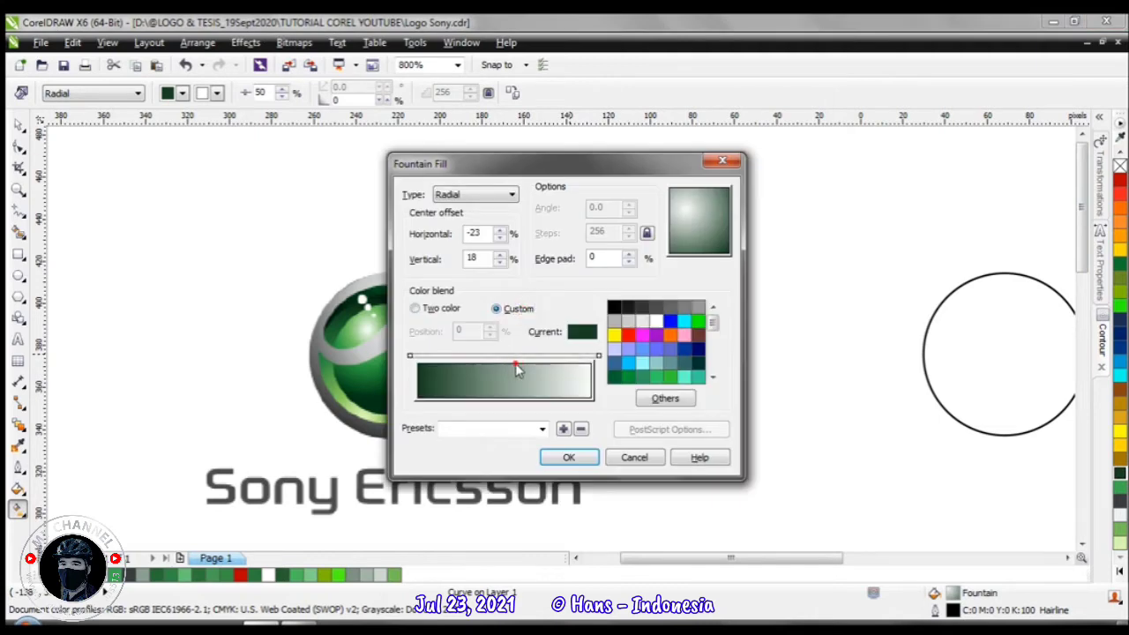
{"action": "double_click", "coordinate": [515, 357]}
{"action": "left_click", "coordinate": [569, 457]}
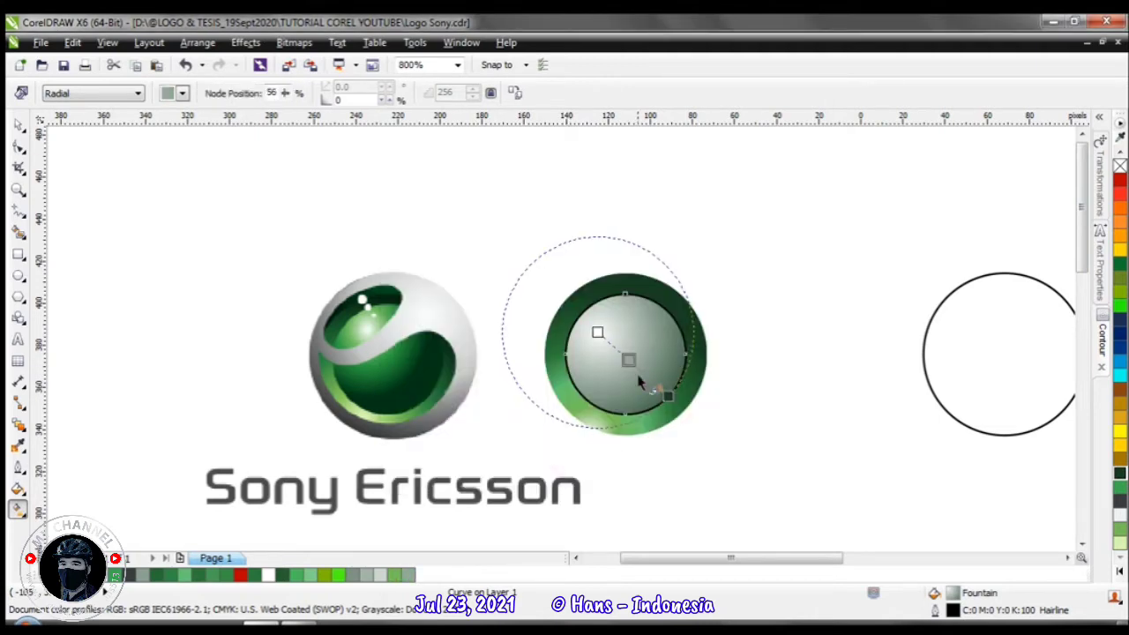
{"action": "left_click", "coordinate": [1119, 483]}
Tighten the inner circle's highlight by pulling the dark green end and the medium green stop closer to the white centre
{"action": "left_click_drag", "start_coordinate": [668, 396], "coordinate": [611, 343]}
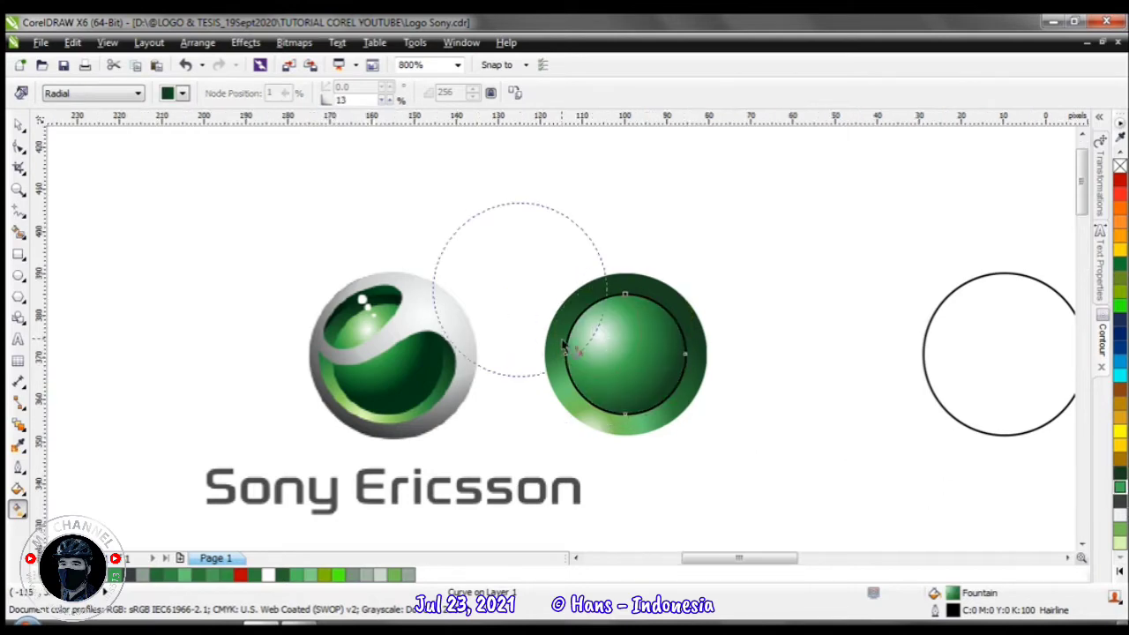
{"action": "scroll", "coordinate": [636, 360], "scroll_direction": "up", "scroll_amount": 2}
{"action": "left_click_drag", "start_coordinate": [535, 294], "coordinate": [518, 279]}
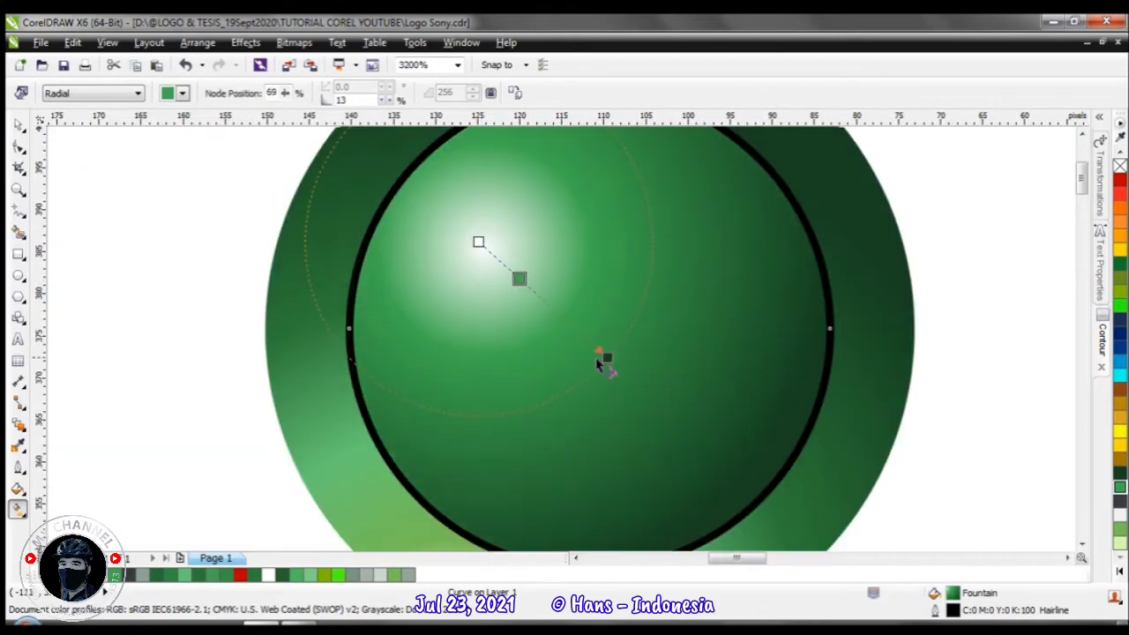
{"action": "left_click_drag", "start_coordinate": [606, 358], "coordinate": [585, 343]}
{"action": "scroll", "coordinate": [597, 350], "scroll_direction": "down", "scroll_amount": 2}
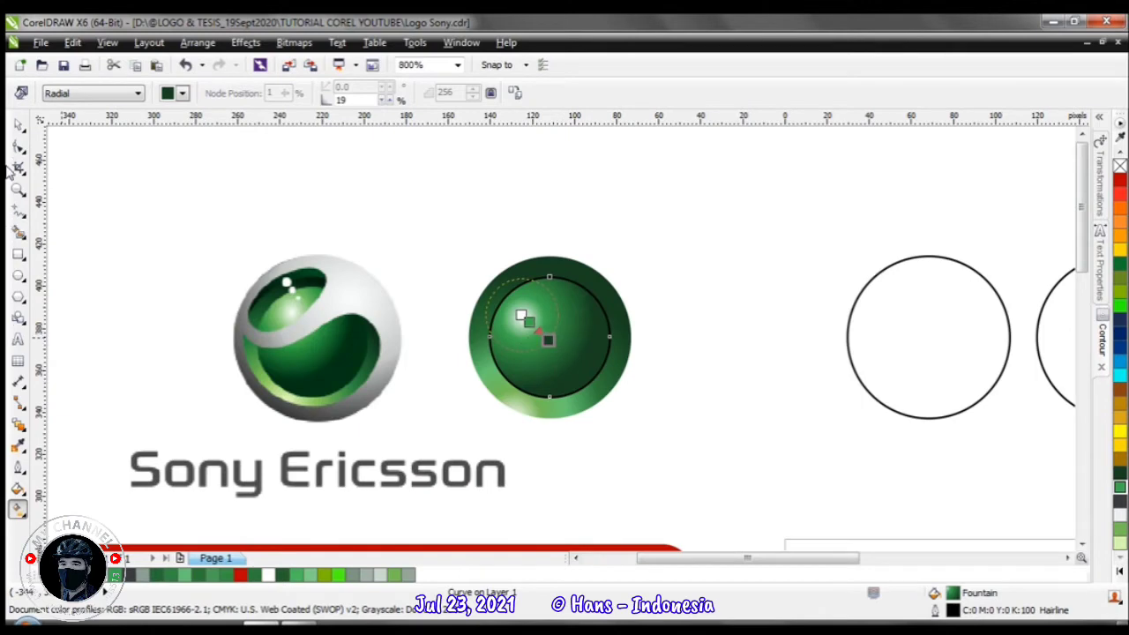
Remove the outline from the inner gradient circle
{"action": "left_click", "coordinate": [18, 125]}
{"action": "left_click", "coordinate": [750, 93]}
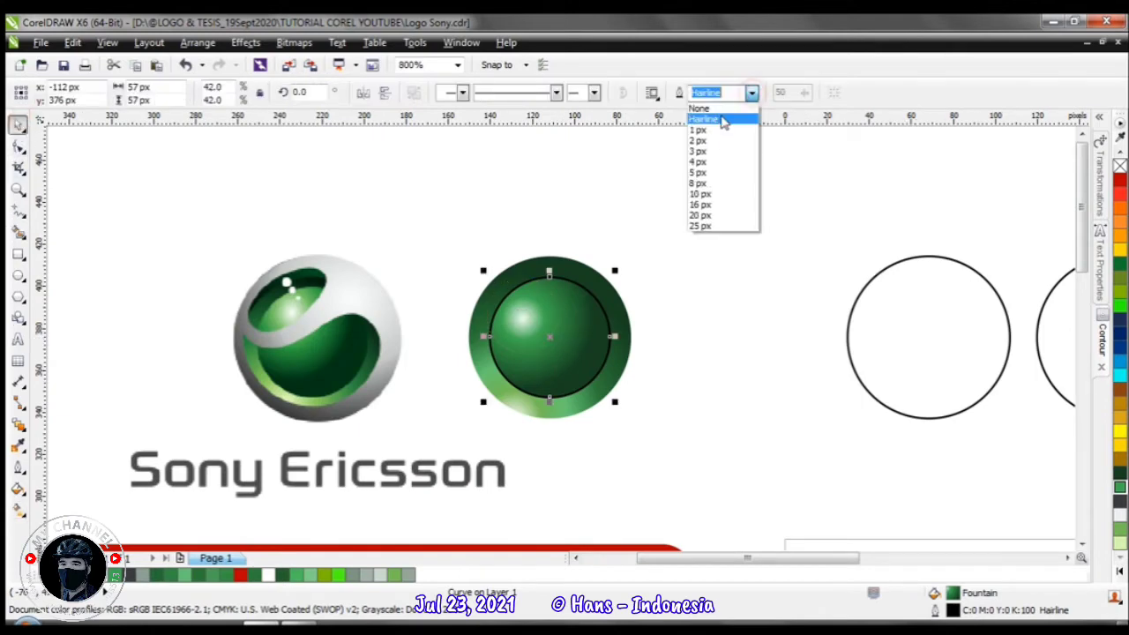
{"action": "left_click", "coordinate": [698, 108]}
{"action": "right_click", "coordinate": [563, 345]}
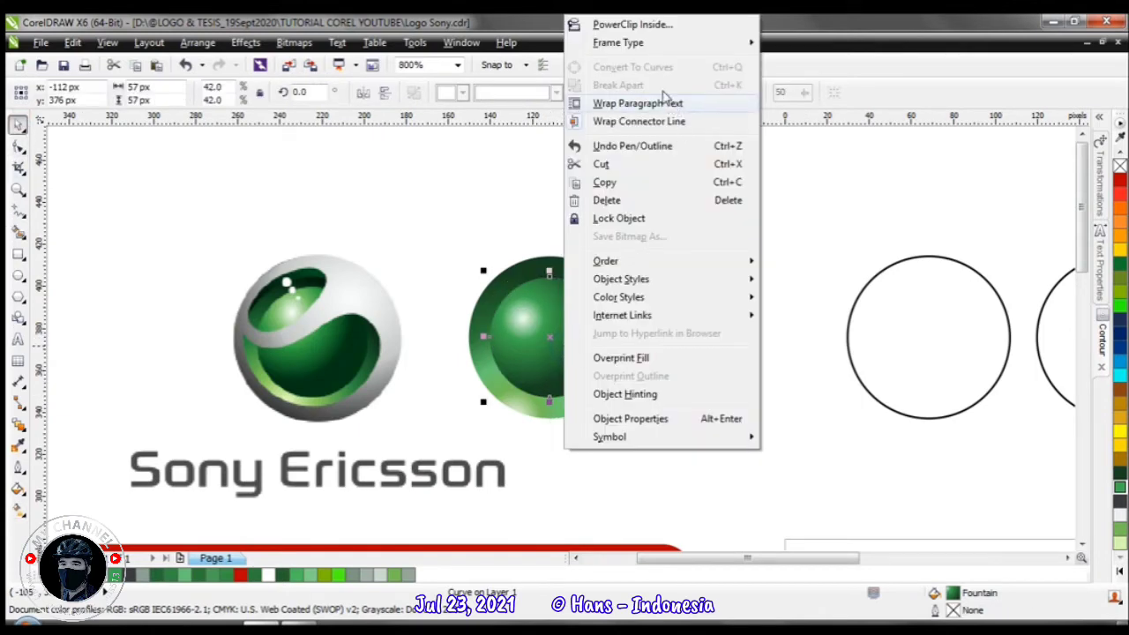
{"action": "mouse_move", "coordinate": [653, 278]}
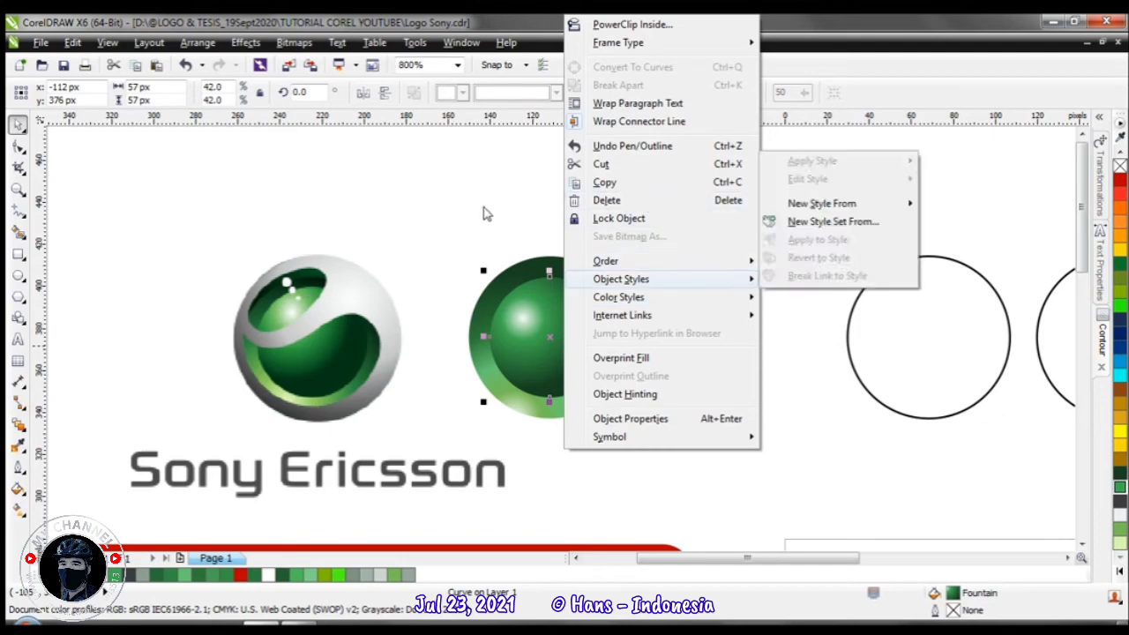
Centre the first empty outline circle on the outer green circle
{"action": "left_click", "coordinate": [483, 213]}
{"action": "left_click", "coordinate": [768, 340]}
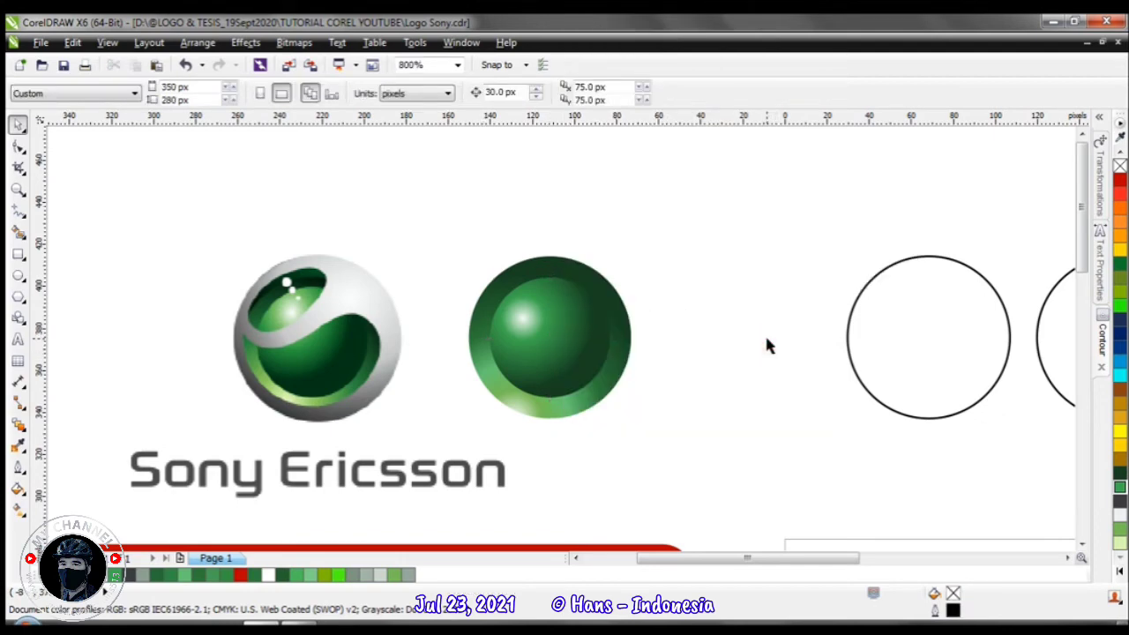
{"action": "scroll", "coordinate": [561, 344], "scroll_direction": "up", "scroll_amount": 2}
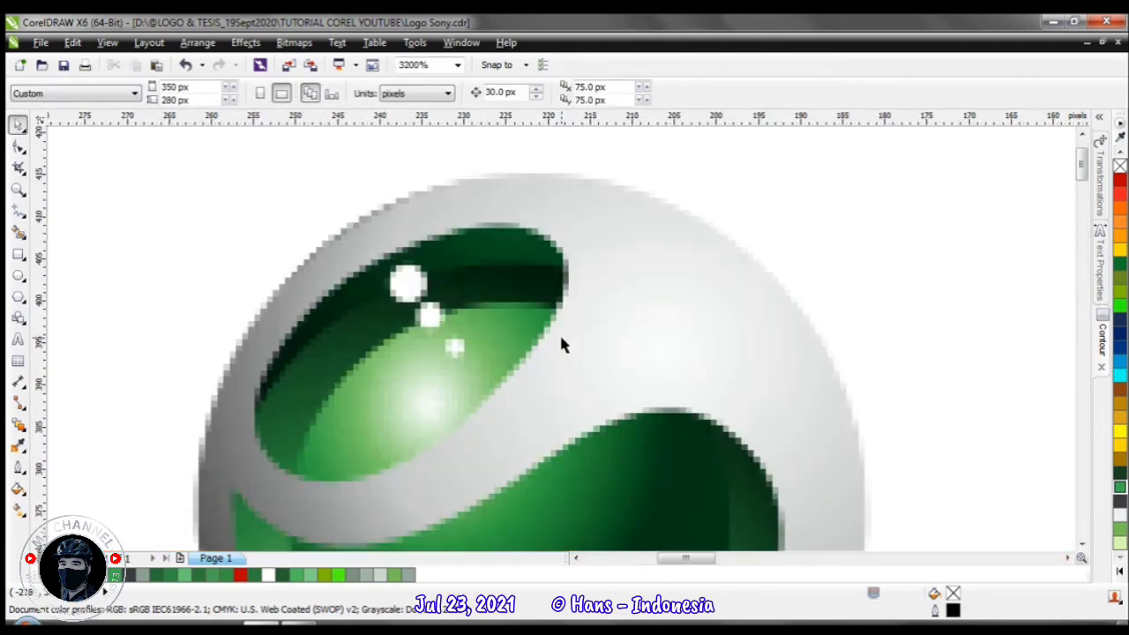
{"action": "scroll", "coordinate": [582, 347], "scroll_direction": "down", "scroll_amount": 2}
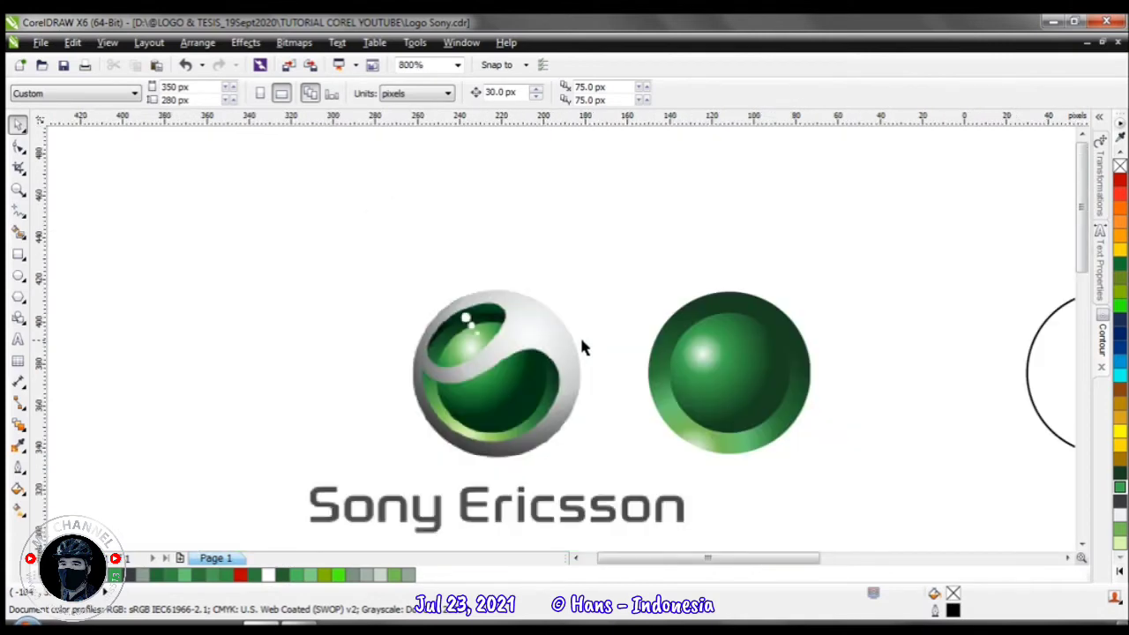
{"action": "scroll", "coordinate": [559, 344], "scroll_direction": "down", "scroll_amount": 3}
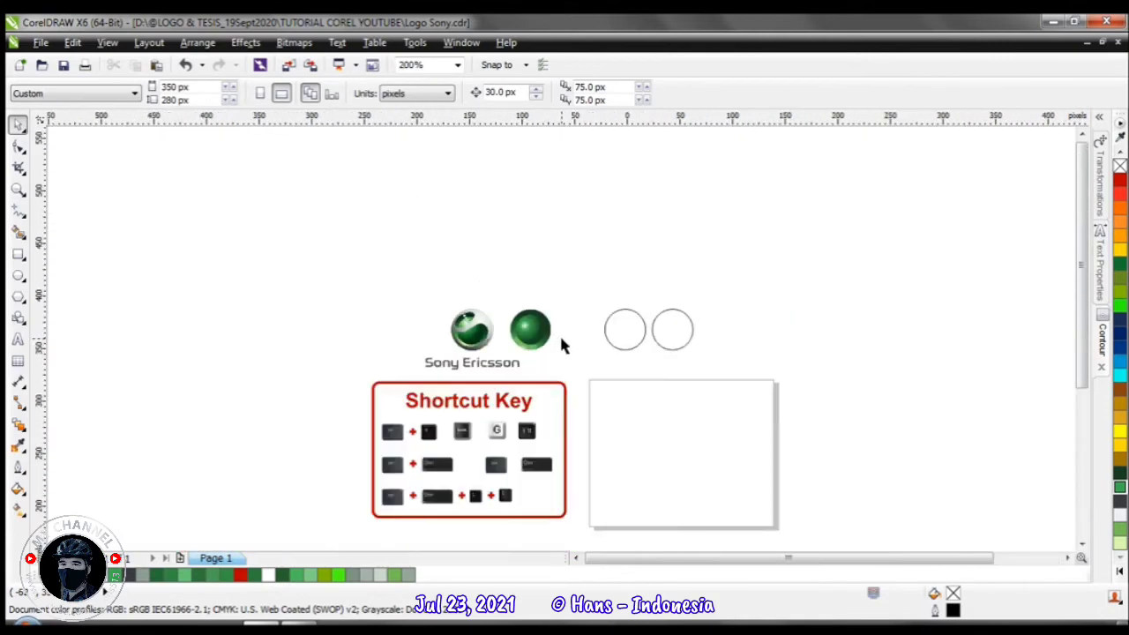
{"action": "scroll", "coordinate": [559, 344], "scroll_direction": "up", "scroll_amount": 1}
{"action": "left_click", "coordinate": [690, 325]}
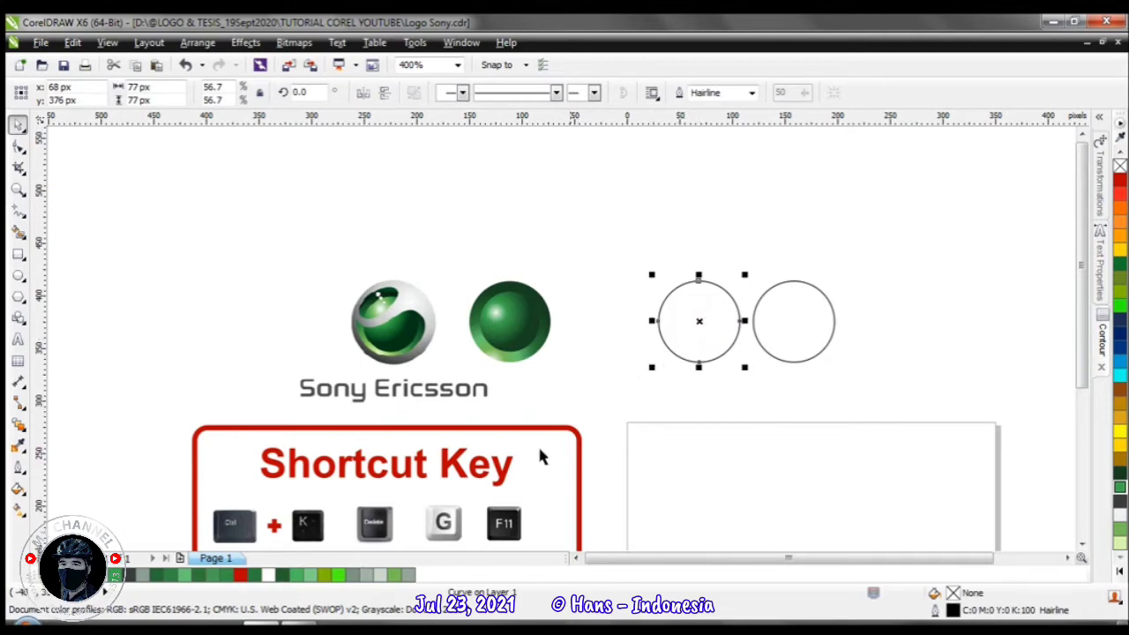
{"action": "scroll", "coordinate": [559, 340], "scroll_direction": "down", "scroll_amount": 3}
{"action": "scroll", "coordinate": [559, 340], "scroll_direction": "up", "scroll_amount": 1}
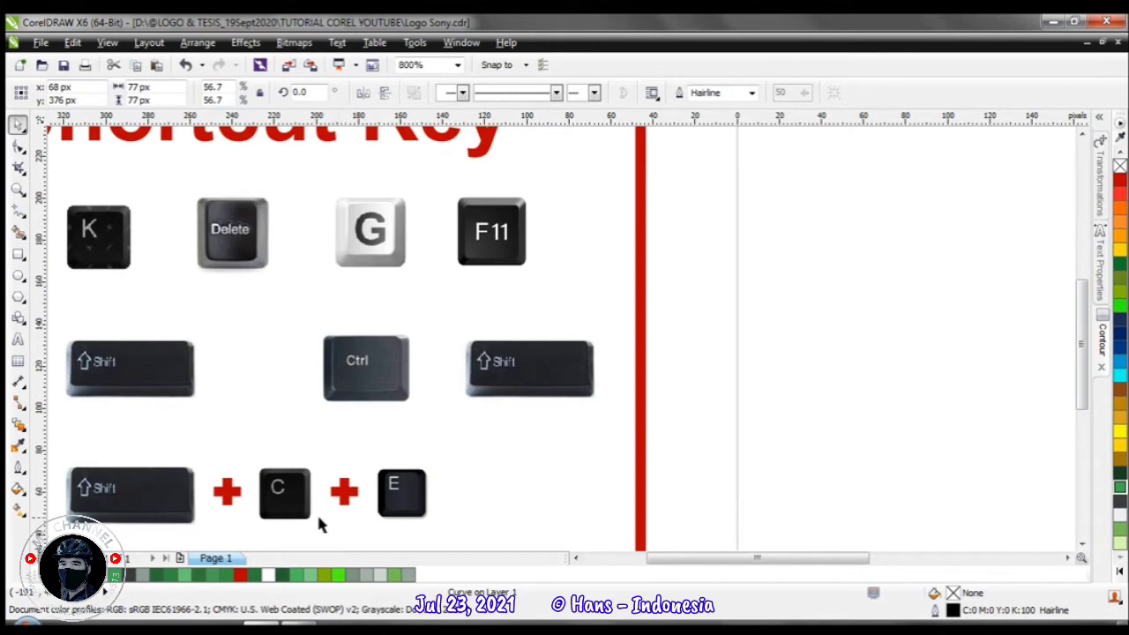
{"action": "scroll", "coordinate": [304, 512], "scroll_direction": "up", "scroll_amount": 2}
{"action": "scroll", "coordinate": [499, 247], "scroll_direction": "down", "scroll_amount": 3}
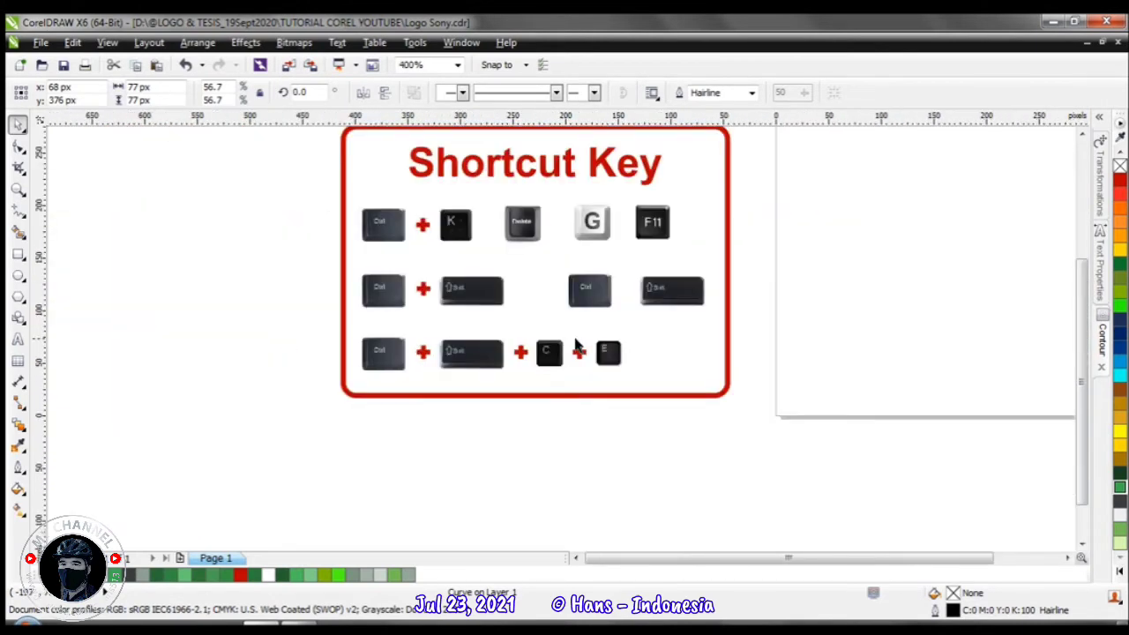
{"action": "scroll", "coordinate": [605, 259], "scroll_direction": "down", "scroll_amount": 2}
{"action": "scroll", "coordinate": [564, 345], "scroll_direction": "up", "scroll_amount": 3}
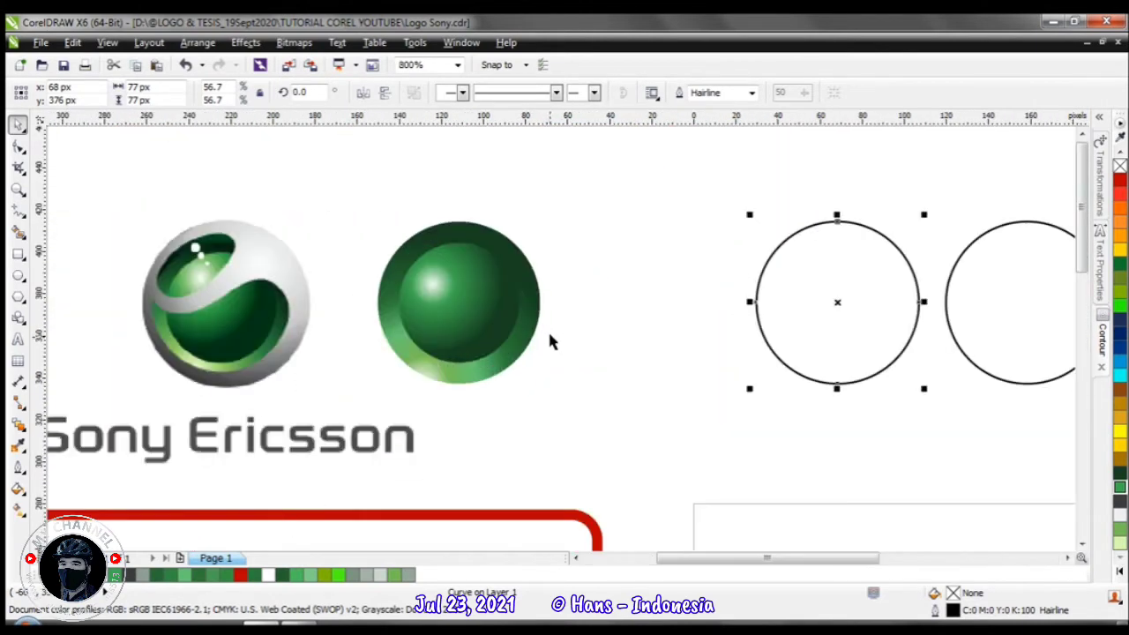
{"action": "left_click", "coordinate": [538, 310], "text": "shift"}
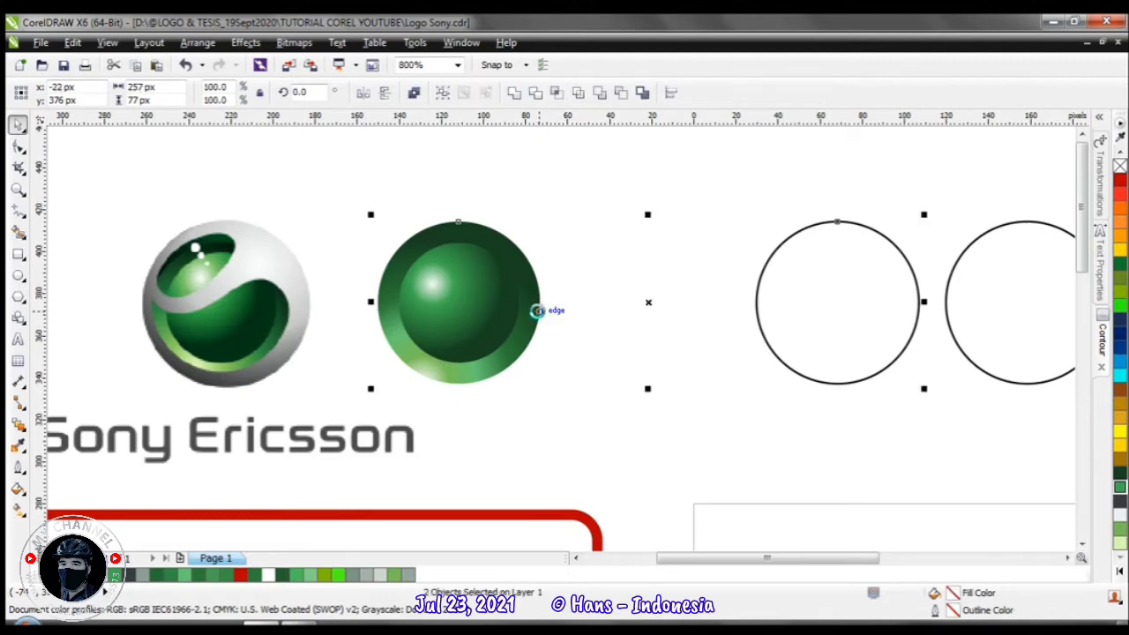
{"action": "key", "text": "c"}
{"action": "left_click", "coordinate": [655, 320]}
Try an olive green fill on the stacked outline circle and clear it again
{"action": "scroll", "coordinate": [579, 358], "scroll_direction": "up", "scroll_amount": 1}
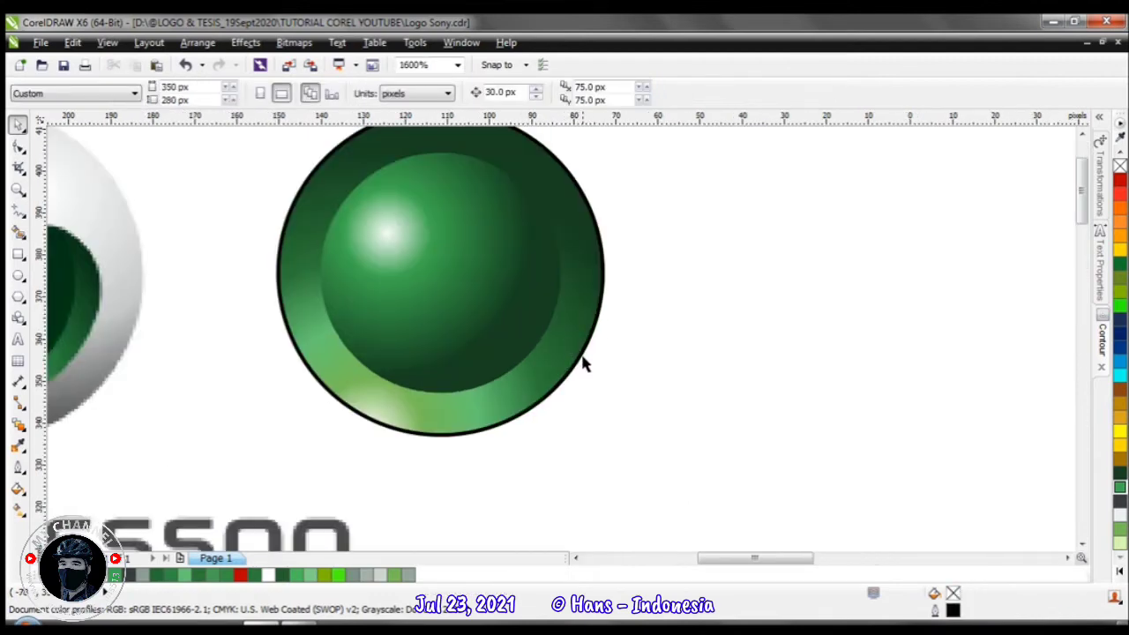
{"action": "left_click", "coordinate": [583, 363]}
{"action": "left_click", "coordinate": [1120, 279]}
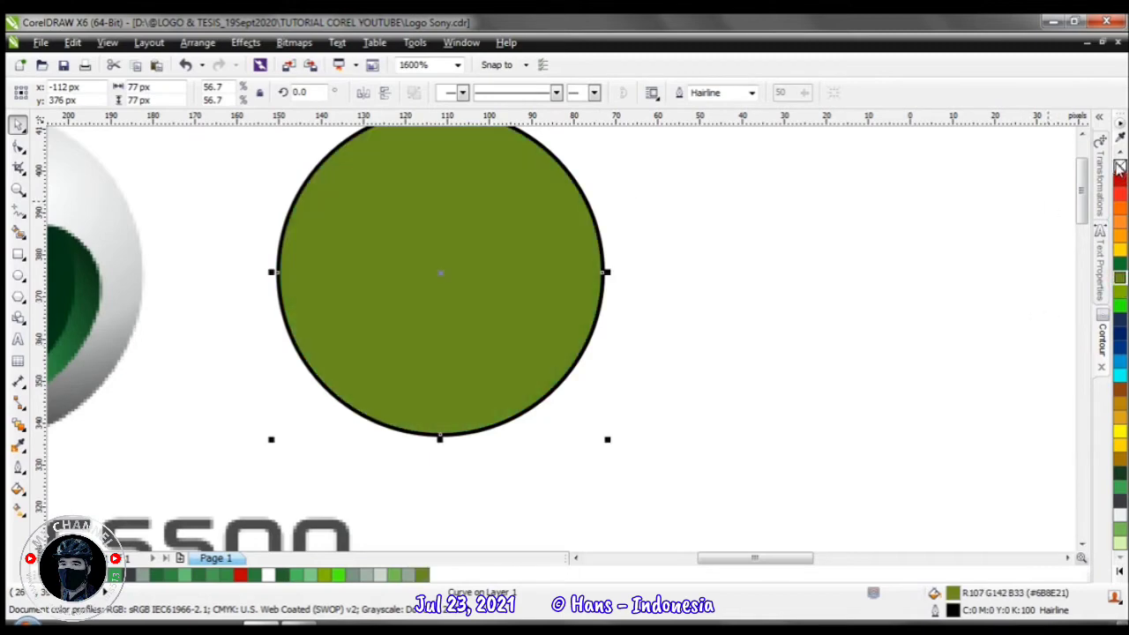
{"action": "left_click", "coordinate": [1120, 166]}
{"action": "left_click", "coordinate": [610, 296]}
Copy the outline circle around the green sphere and paste a duplicate in place
{"action": "scroll", "coordinate": [567, 347], "scroll_direction": "down", "scroll_amount": 1}
{"action": "left_click", "coordinate": [567, 347]}
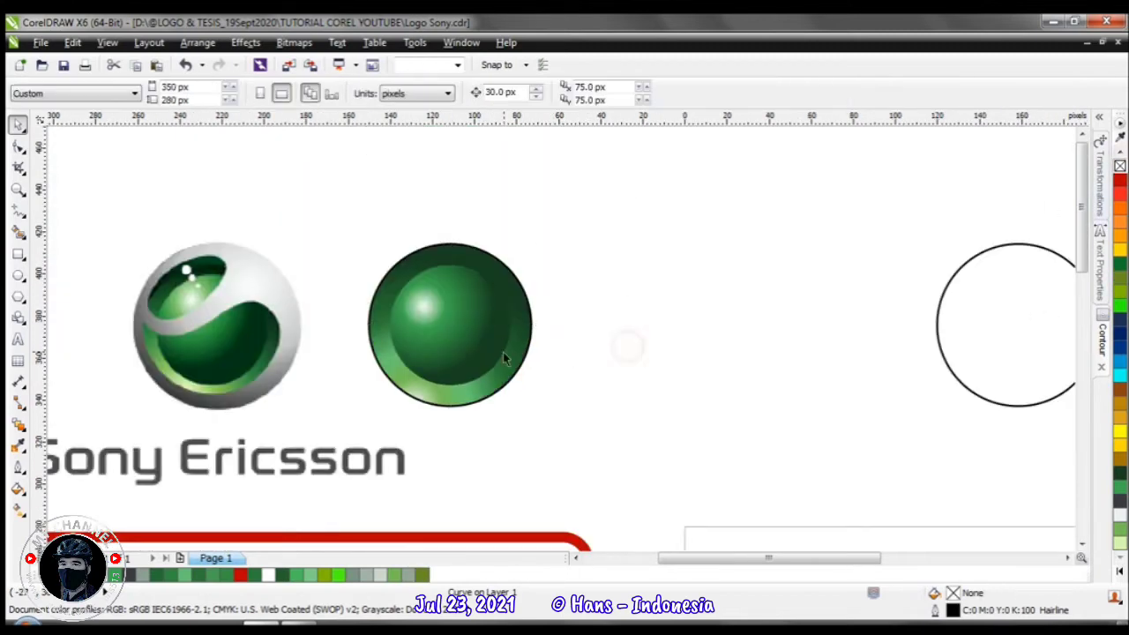
{"action": "scroll", "coordinate": [559, 345], "scroll_direction": "up", "scroll_amount": 2}
{"action": "scroll", "coordinate": [632, 350], "scroll_direction": "down", "scroll_amount": 2}
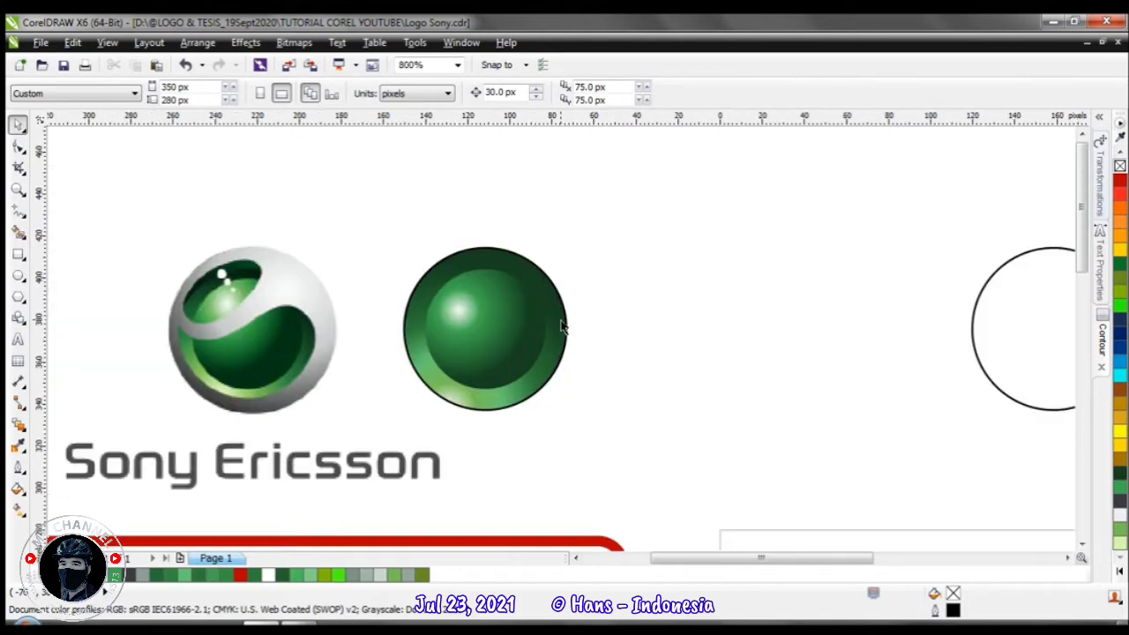
{"action": "scroll", "coordinate": [450, 320], "scroll_direction": "up", "scroll_amount": 2}
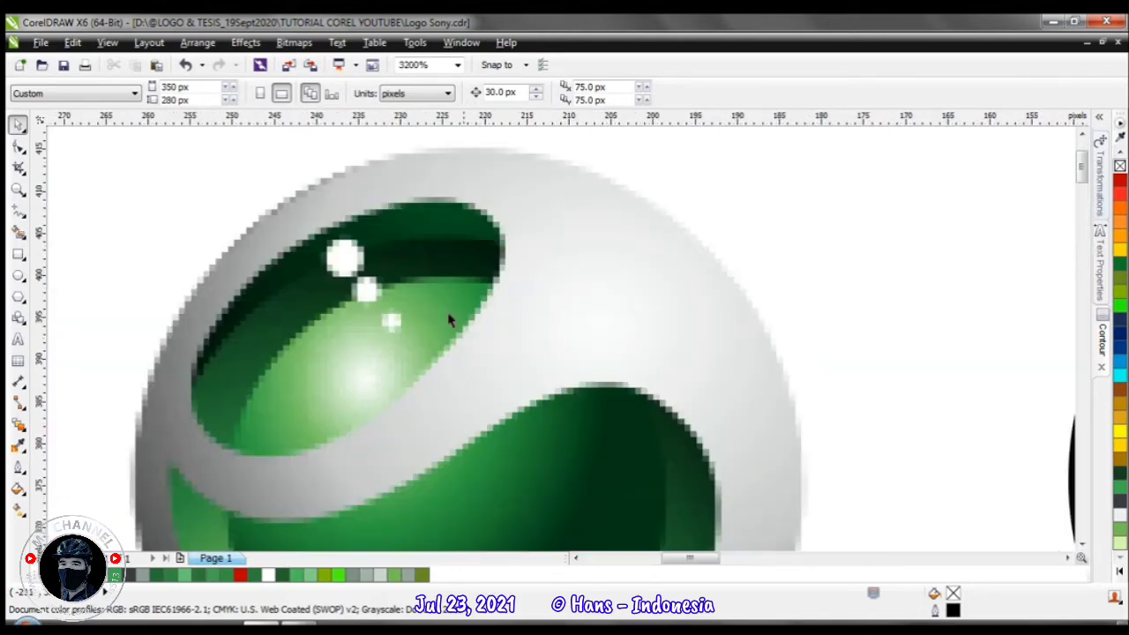
{"action": "scroll", "coordinate": [690, 324], "scroll_direction": "down", "scroll_amount": 2}
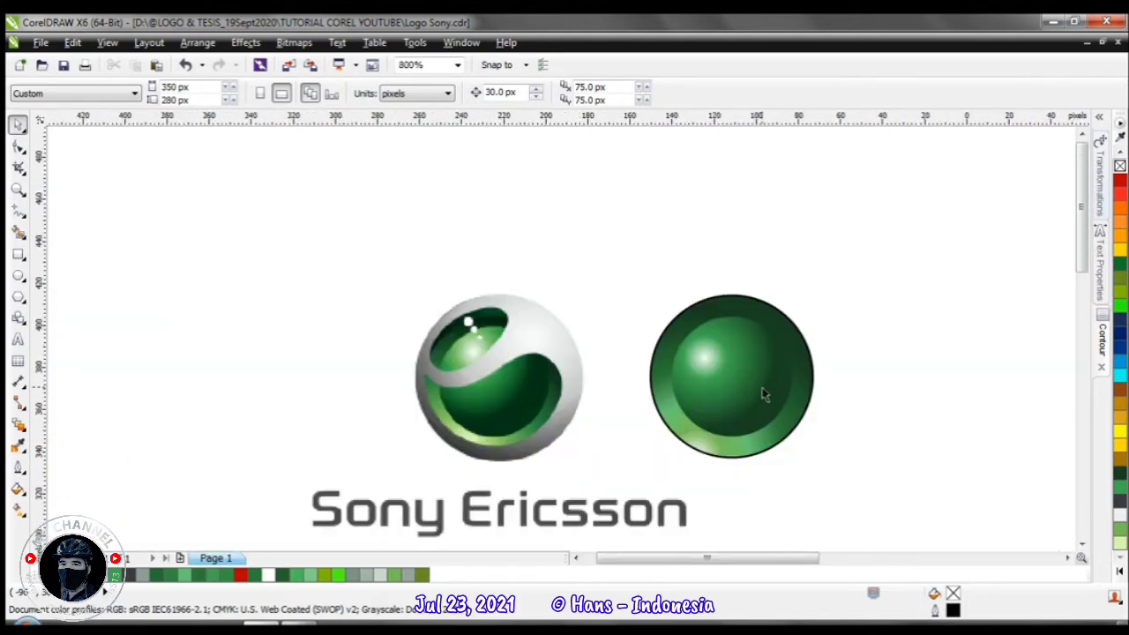
{"action": "left_click", "coordinate": [809, 386]}
{"action": "scroll", "coordinate": [554, 341], "scroll_direction": "up", "scroll_amount": 1}
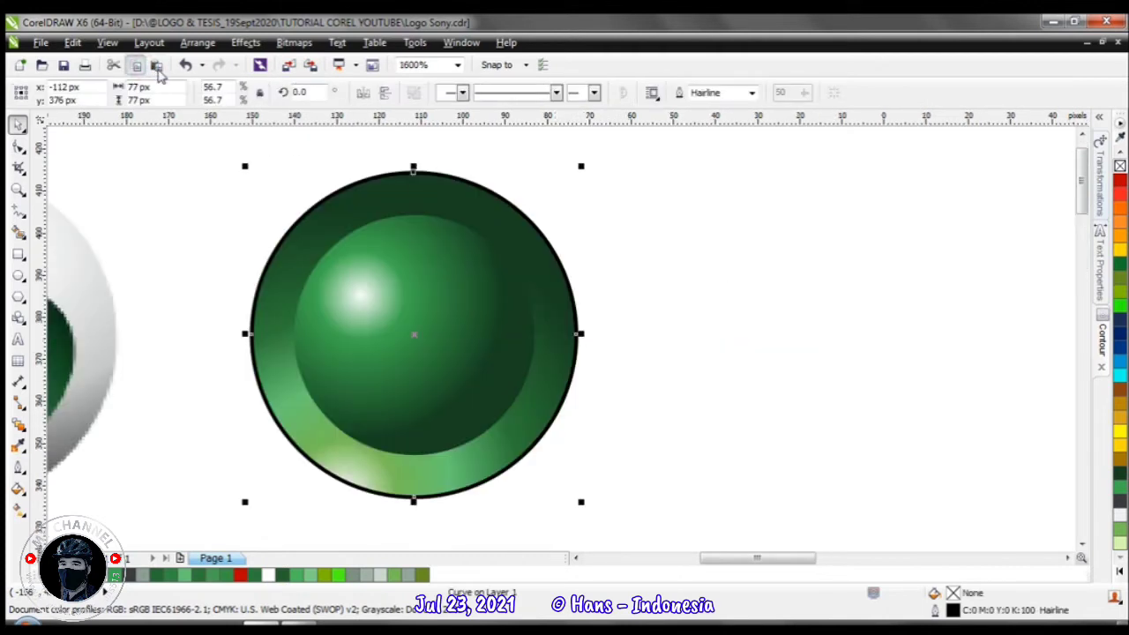
Shrink the duplicate outline circle about its centre to about 74 px
{"action": "scroll", "coordinate": [593, 296], "scroll_direction": "down", "scroll_amount": 2}
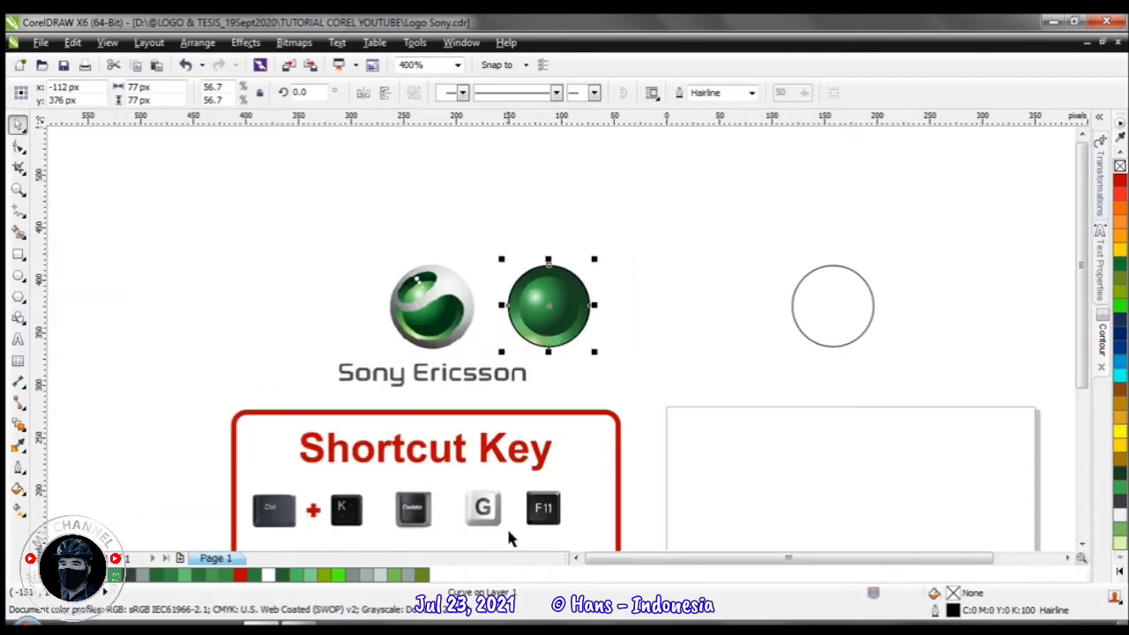
{"action": "scroll", "coordinate": [562, 348], "scroll_direction": "down", "scroll_amount": 1}
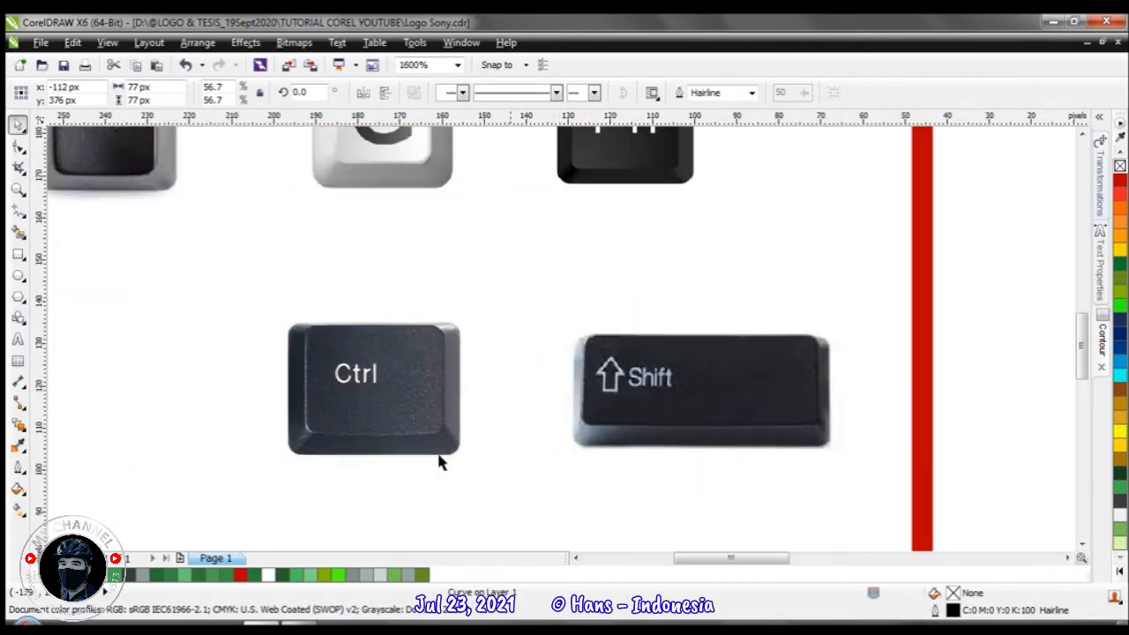
{"action": "scroll", "coordinate": [625, 69], "scroll_direction": "down", "scroll_amount": 3}
{"action": "scroll", "coordinate": [584, 221], "scroll_direction": "up", "scroll_amount": 2}
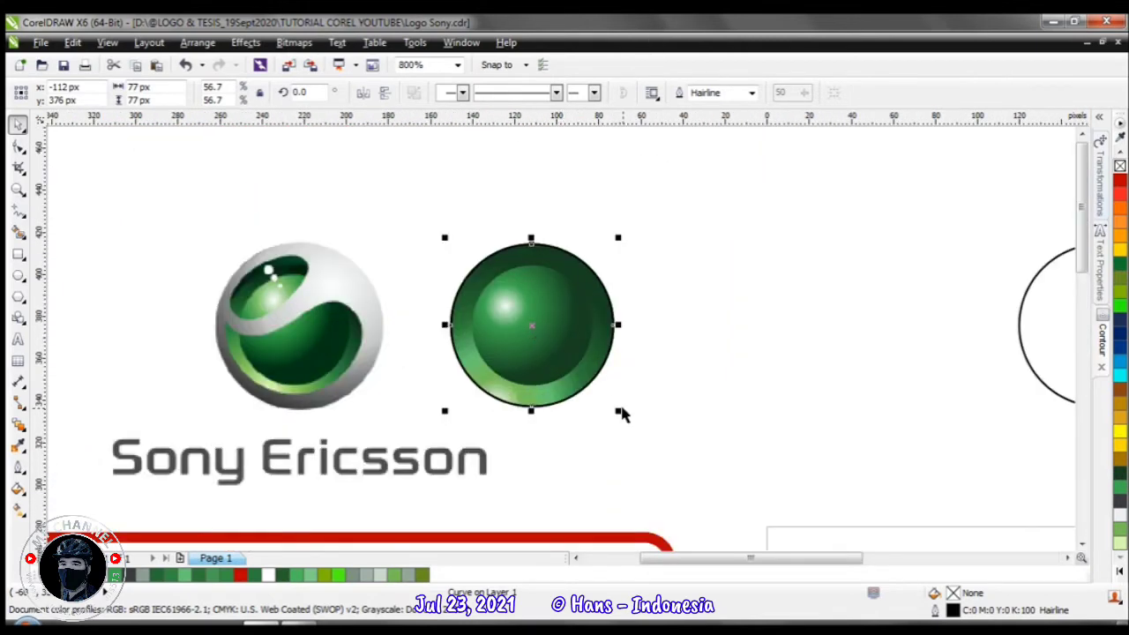
{"action": "mouse_move", "coordinate": [619, 411]}
{"action": "left_mouse_down"}
{"action": "mouse_move", "coordinate": [609, 409]}
{"action": "mouse_move", "coordinate": [617, 428]}
{"action": "left_mouse_up"}
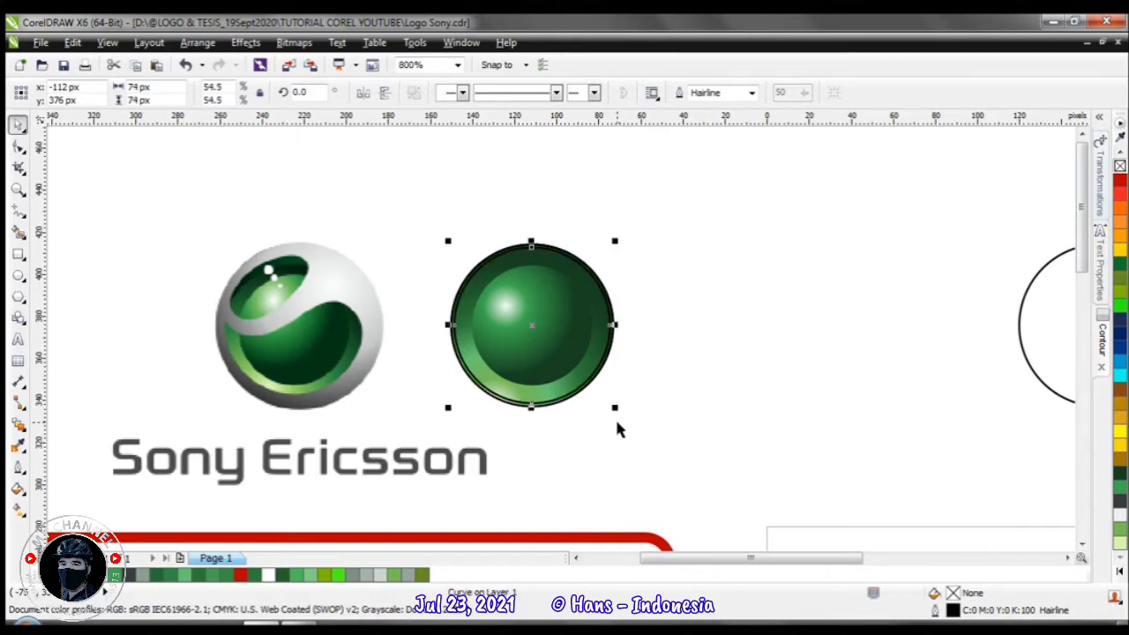
Nudge the duplicate circle down and to the left until its centre is at x -116 px, y 372 px
{"action": "key", "text": "Left"}
{"action": "key", "text": "Right"}
{"action": "key", "text": "Left"}
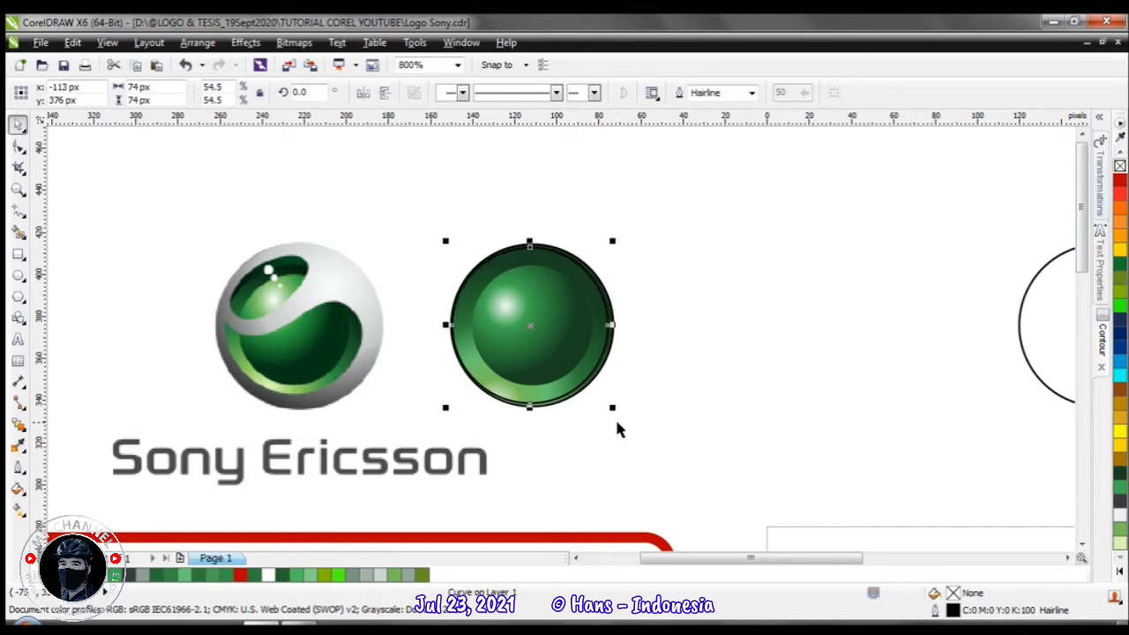
{"action": "key", "text": "Down"}
{"action": "key", "text": "Left"}
{"action": "key", "text": "Down"}
{"action": "key", "text": "Left"}
{"action": "key", "text": "Down"}
{"action": "key", "text": "Down"}
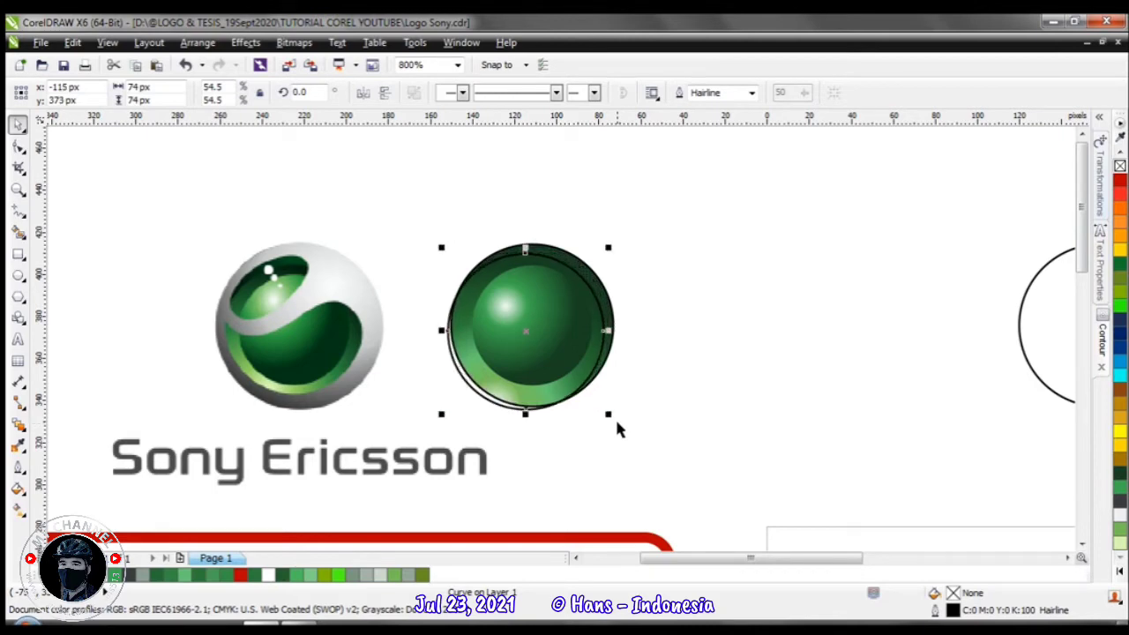
{"action": "key", "text": "Left"}
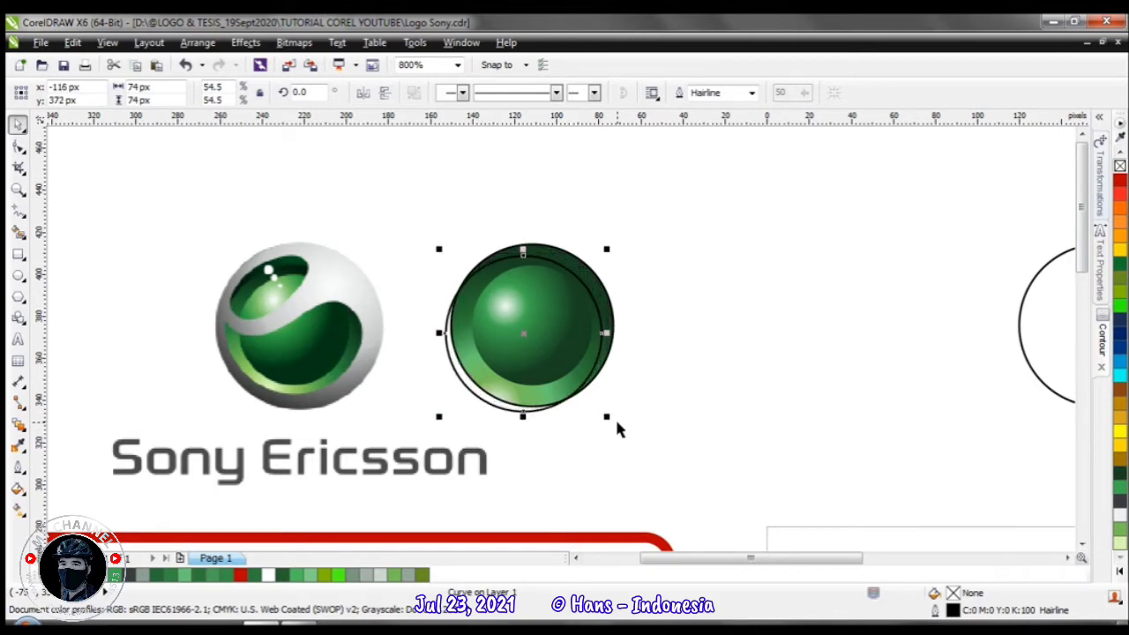
Resize the duplicate circle about its centre to about 73 px and nudge it to x -115 px, y 371 px
{"action": "left_click_drag", "start_coordinate": [606, 416], "coordinate": [604, 429]}
{"action": "key", "text": "Left"}
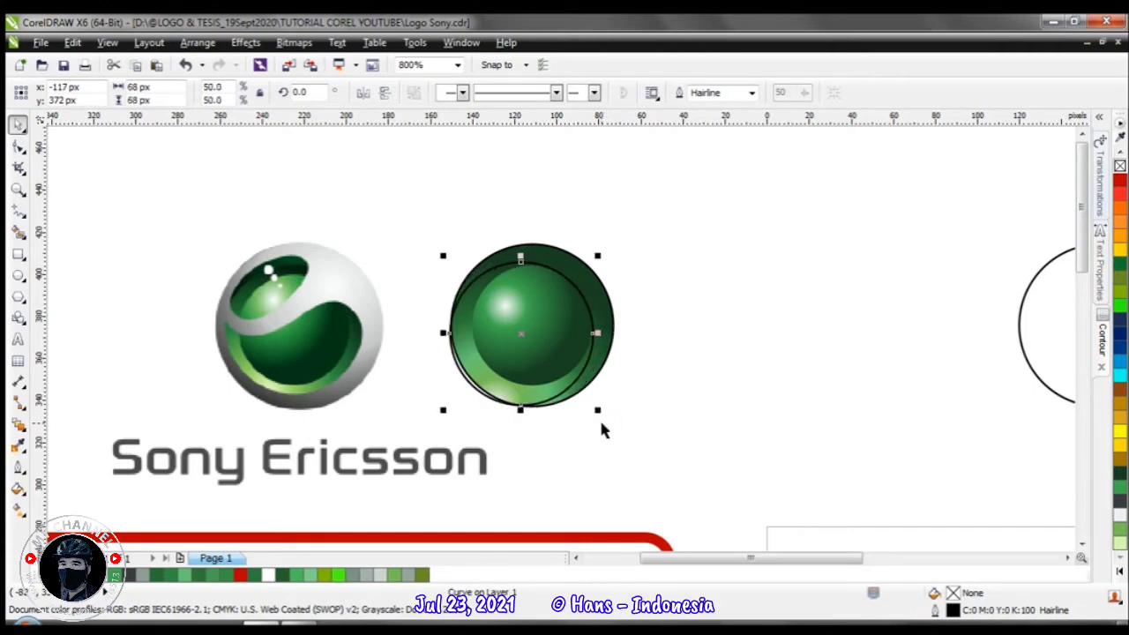
{"action": "key", "text": "Down"}
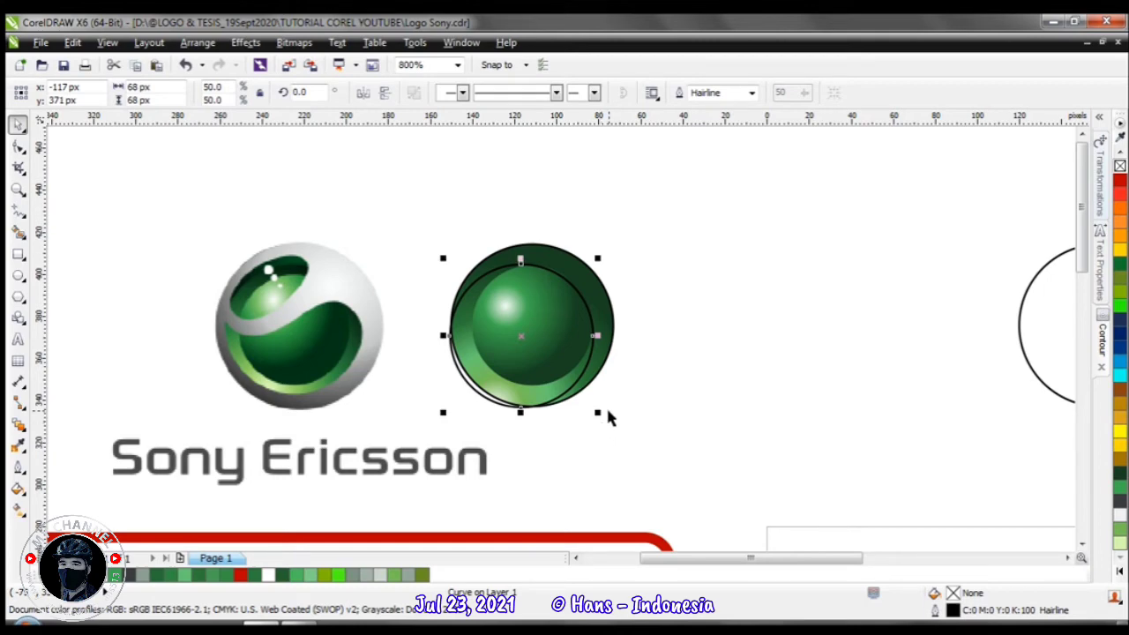
{"action": "left_click_drag", "start_coordinate": [598, 413], "coordinate": [605, 418]}
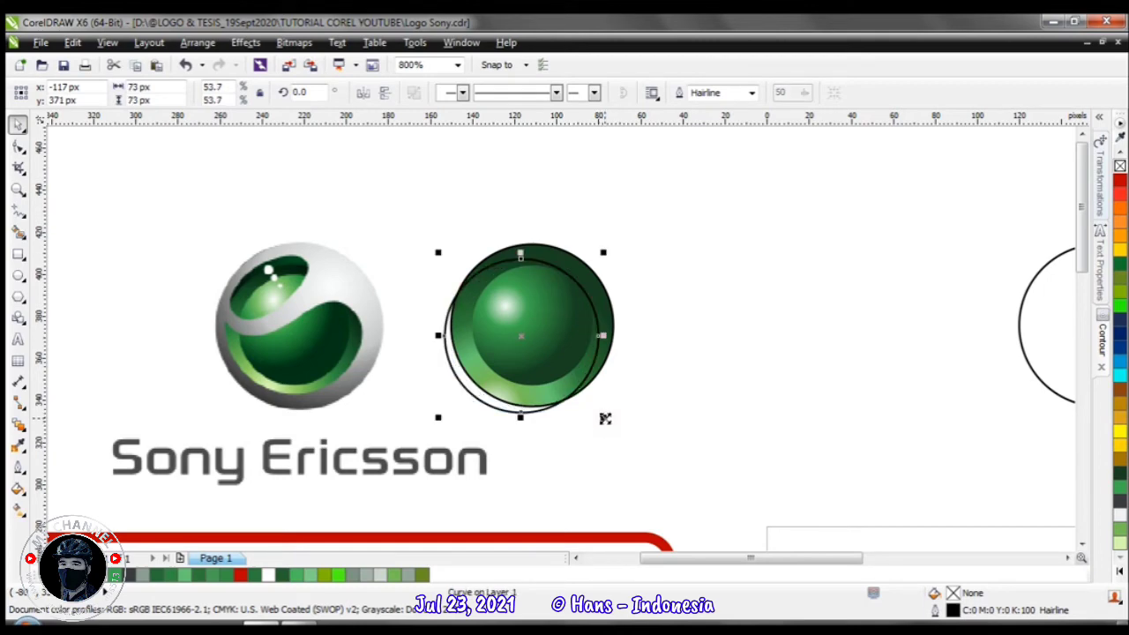
{"action": "key", "text": "Right"}
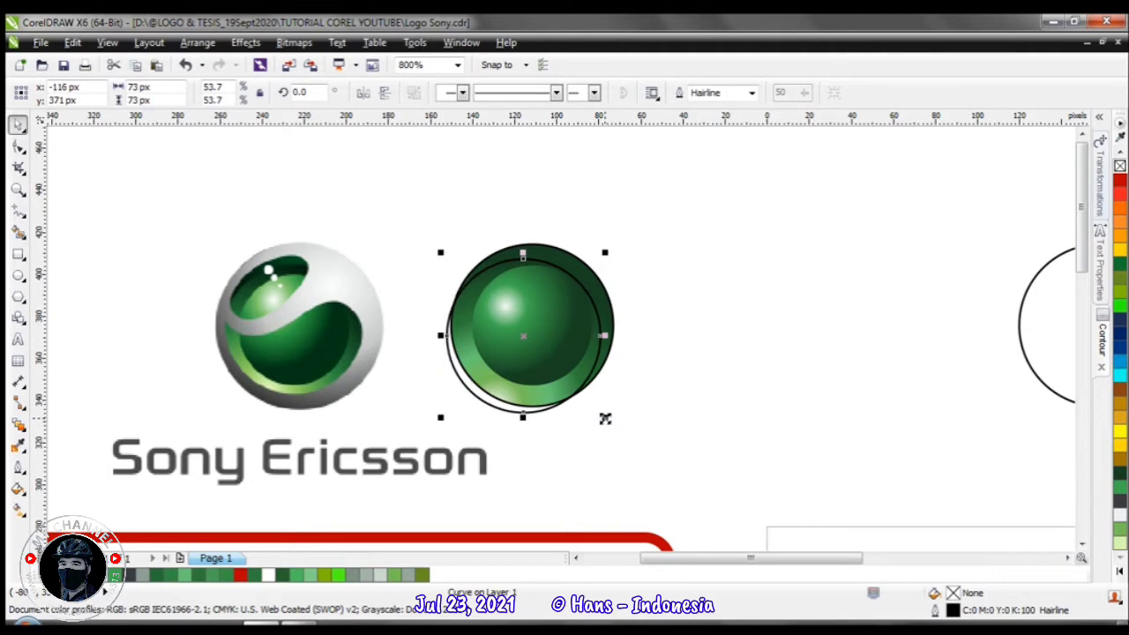
{"action": "key", "text": "Right"}
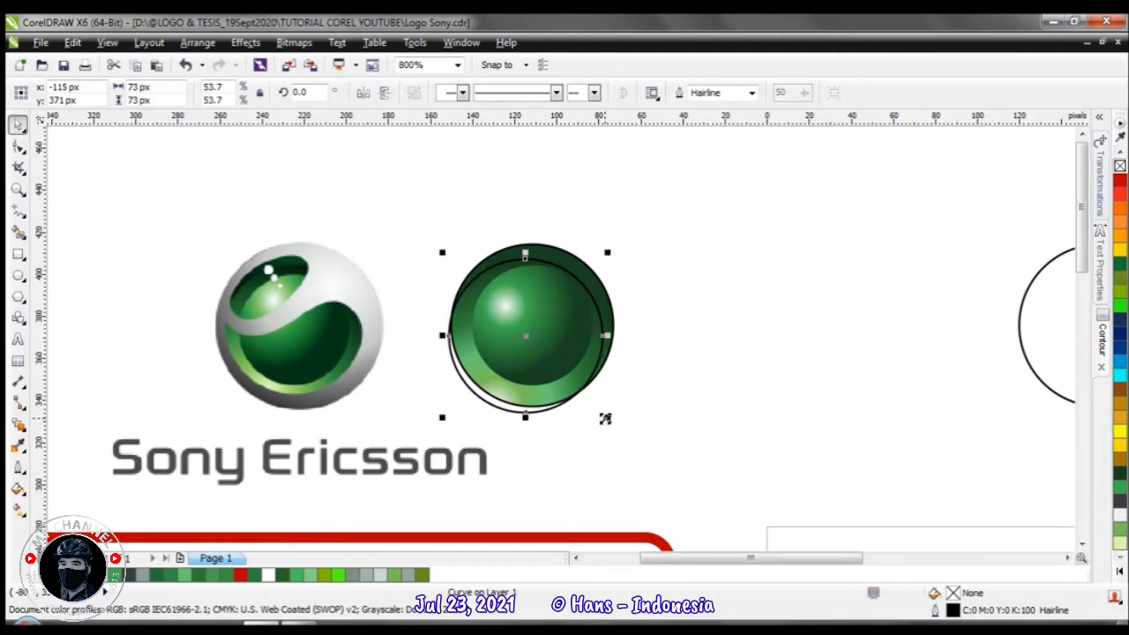
Reduce the offset duplicate circle about its centre to about 71 px
{"action": "left_click", "coordinate": [713, 388]}
{"action": "scroll", "coordinate": [564, 344], "scroll_direction": "up", "scroll_amount": 2}
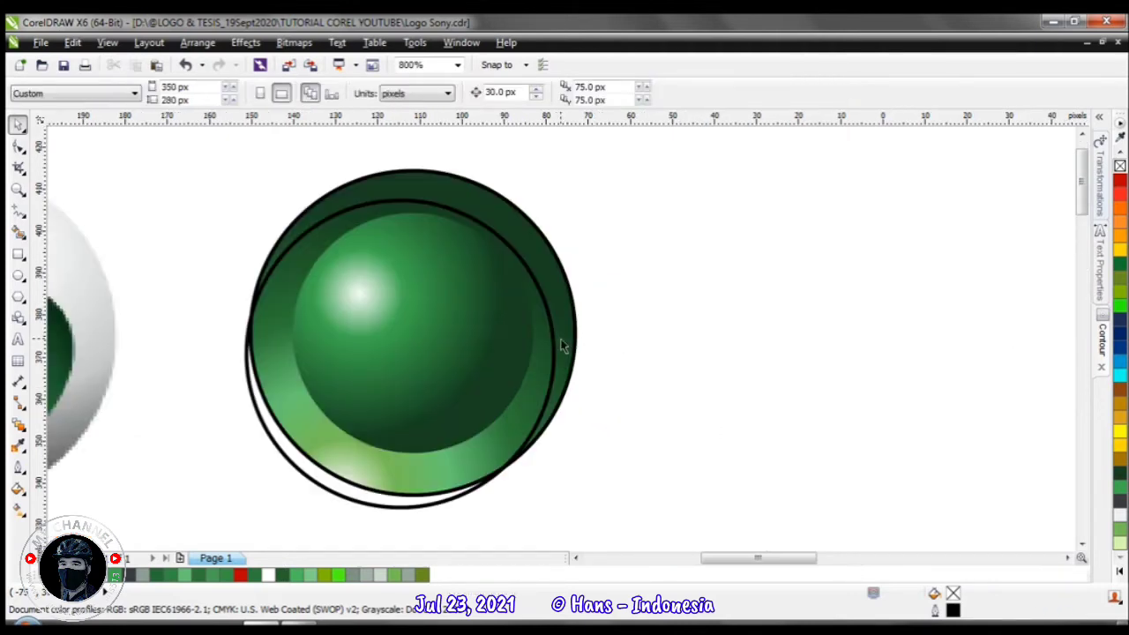
{"action": "left_click", "coordinate": [540, 425]}
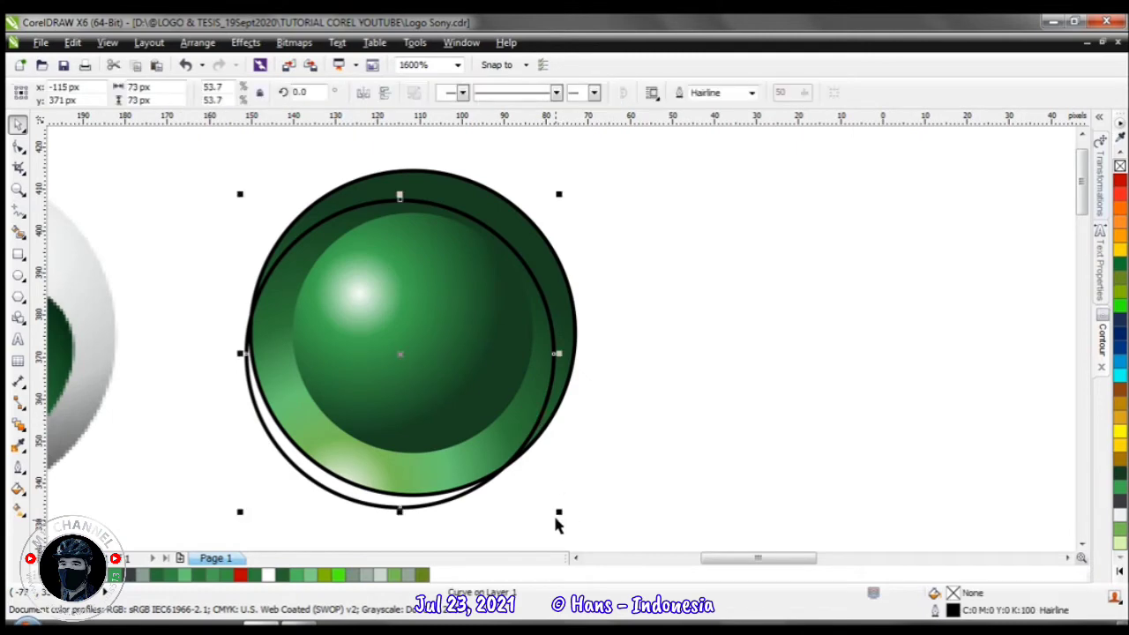
{"action": "left_click_drag", "start_coordinate": [555, 515], "coordinate": [555, 509]}
Trim the larger outline circle around the green sphere with the offset duplicate circle
{"action": "scroll", "coordinate": [573, 377], "scroll_direction": "down", "scroll_amount": 2}
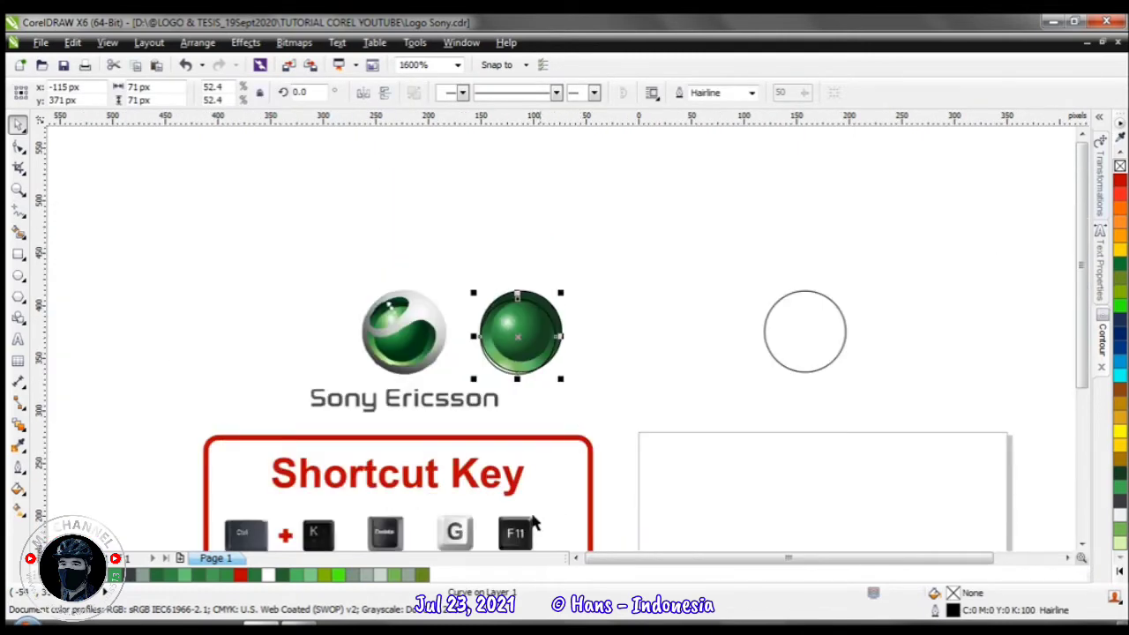
{"action": "scroll", "coordinate": [533, 523], "scroll_direction": "up", "scroll_amount": 1}
{"action": "scroll", "coordinate": [594, 490], "scroll_direction": "up", "scroll_amount": 1}
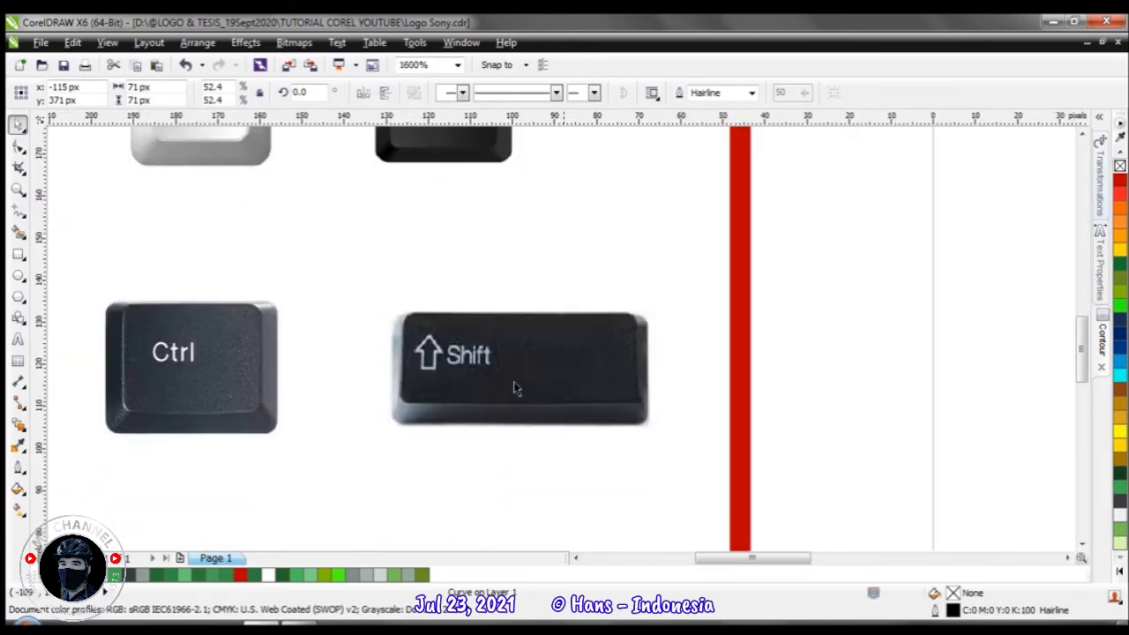
{"action": "scroll", "coordinate": [563, 336], "scroll_direction": "down", "scroll_amount": 3}
{"action": "scroll", "coordinate": [559, 341], "scroll_direction": "up", "scroll_amount": 3}
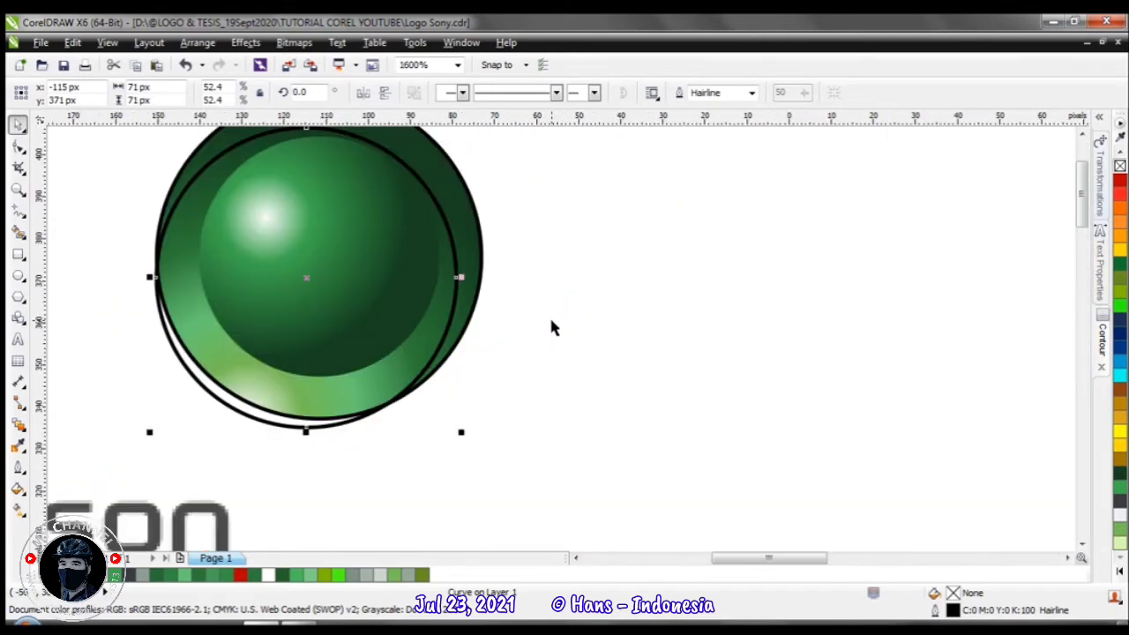
{"action": "left_click", "coordinate": [550, 326]}
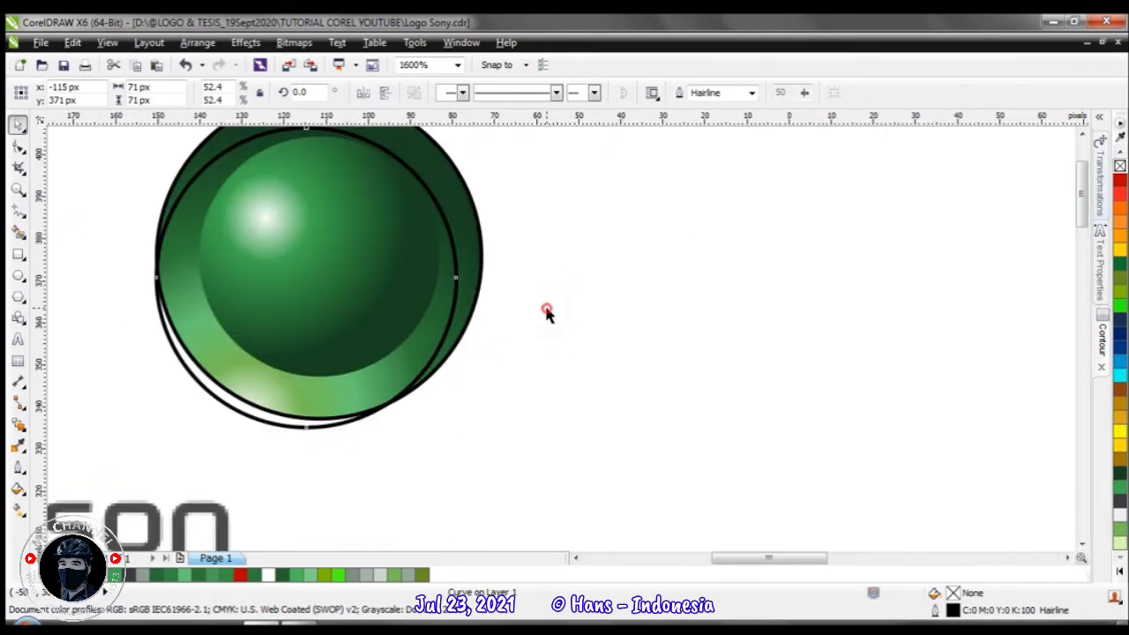
{"action": "left_click", "coordinate": [300, 427]}
{"action": "left_click", "coordinate": [476, 243], "text": "shift"}
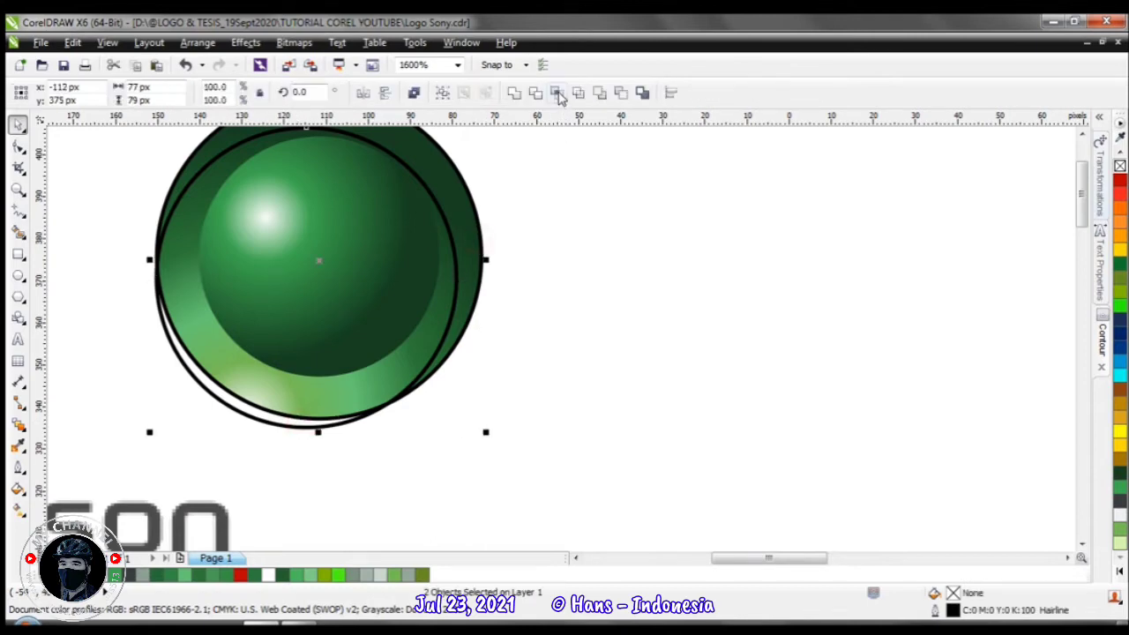
{"action": "left_click", "coordinate": [534, 93]}
{"action": "left_click", "coordinate": [609, 340]}
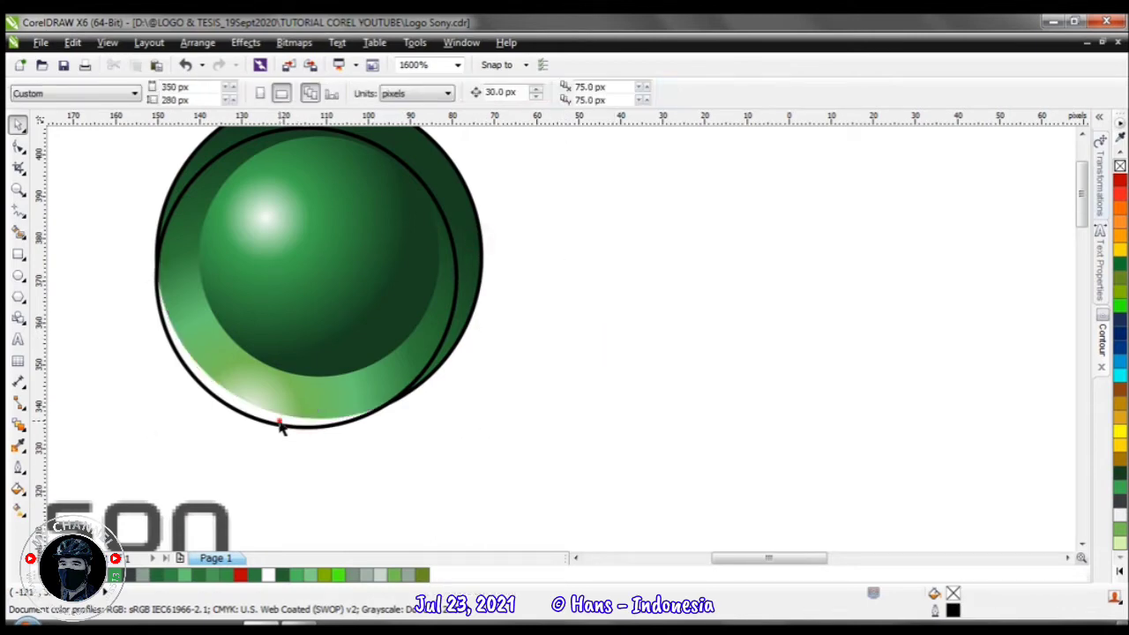
Delete the leftover offset circle that was used for trimming, keeping only the crescent
{"action": "left_click", "coordinate": [281, 427]}
{"action": "scroll", "coordinate": [574, 372], "scroll_direction": "down", "scroll_amount": 2}
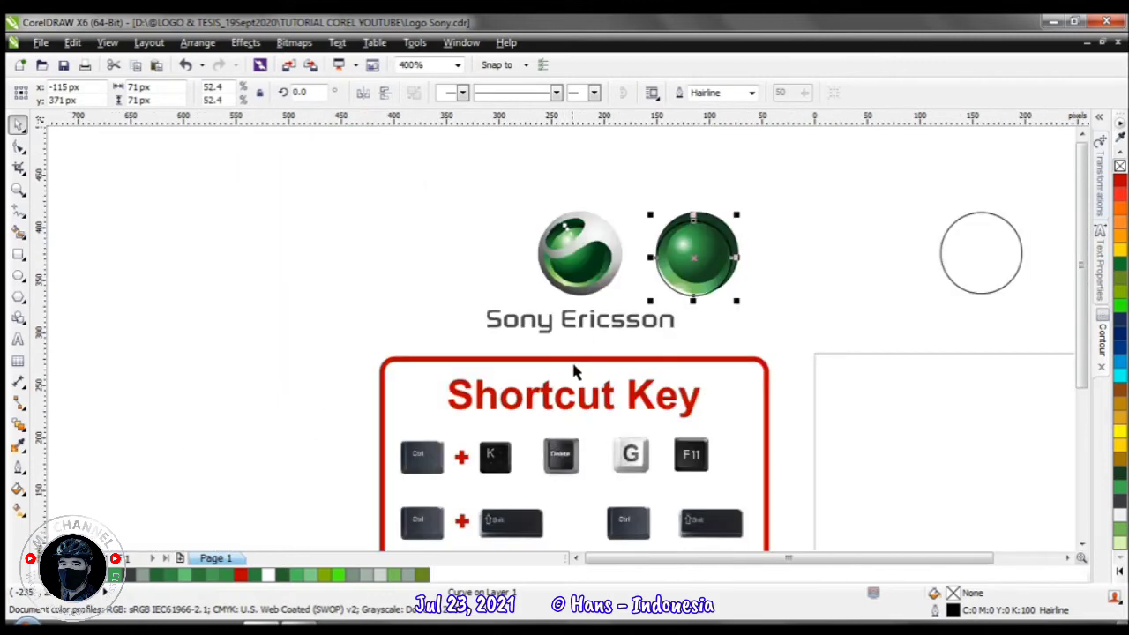
{"action": "scroll", "coordinate": [593, 467], "scroll_direction": "up", "scroll_amount": 2}
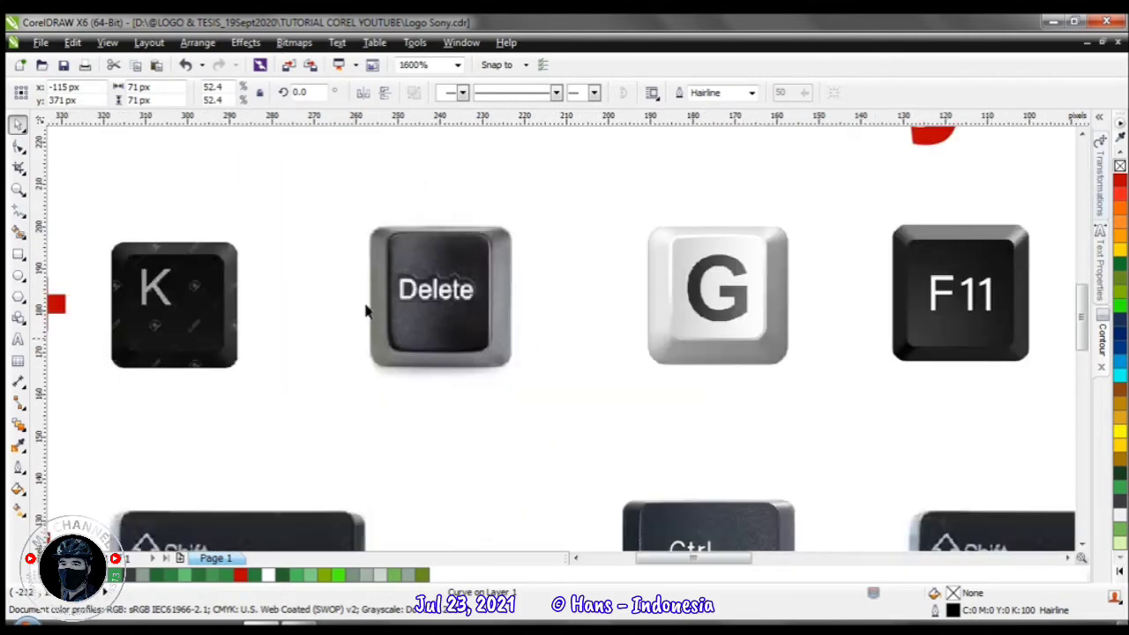
{"action": "scroll", "coordinate": [598, 238], "scroll_direction": "down", "scroll_amount": 4}
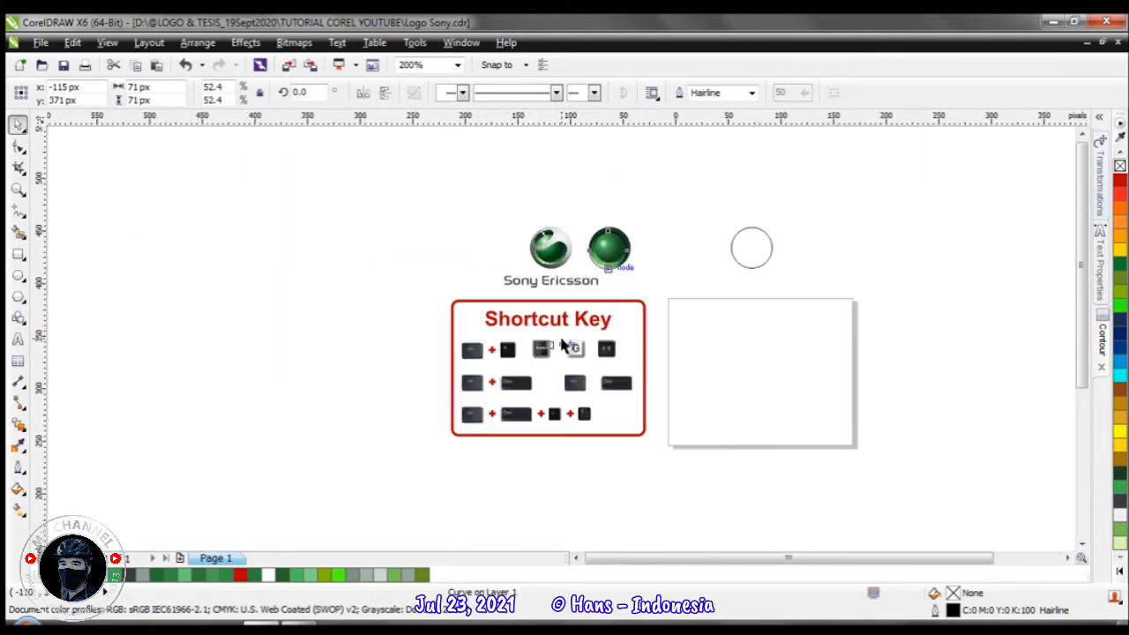
{"action": "scroll", "coordinate": [582, 334], "scroll_direction": "up", "scroll_amount": 2}
{"action": "key", "text": "Escape"}
{"action": "scroll", "coordinate": [582, 331], "scroll_direction": "up", "scroll_amount": 2}
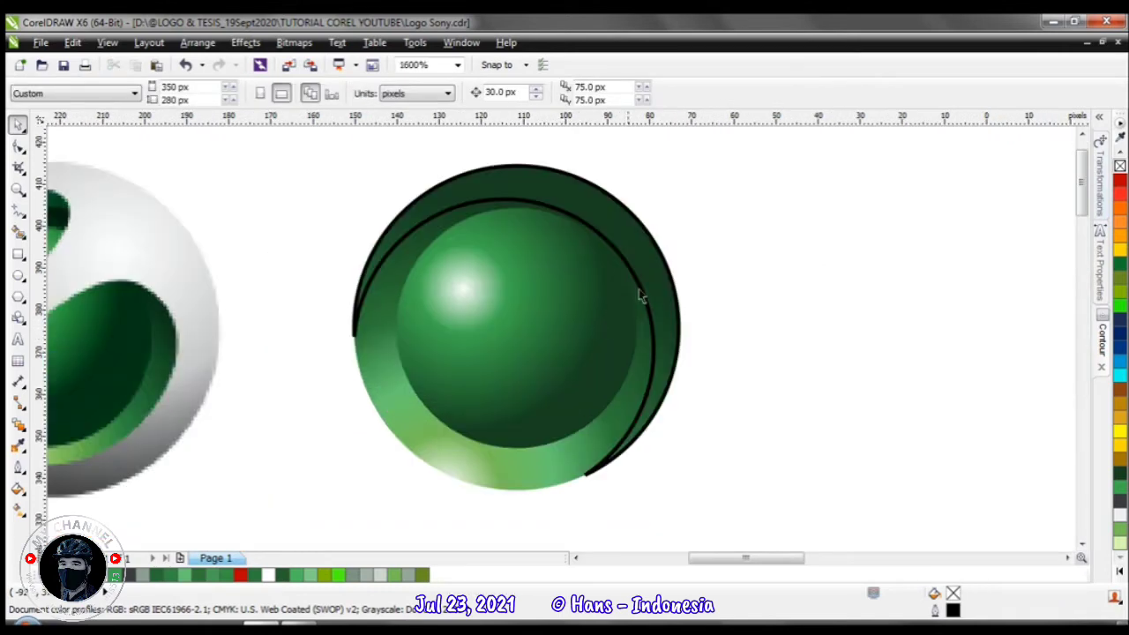
Fill the crescent on the green sphere with dark green R23 G64 B34 and set its outline width to None
{"action": "left_click", "coordinate": [645, 276]}
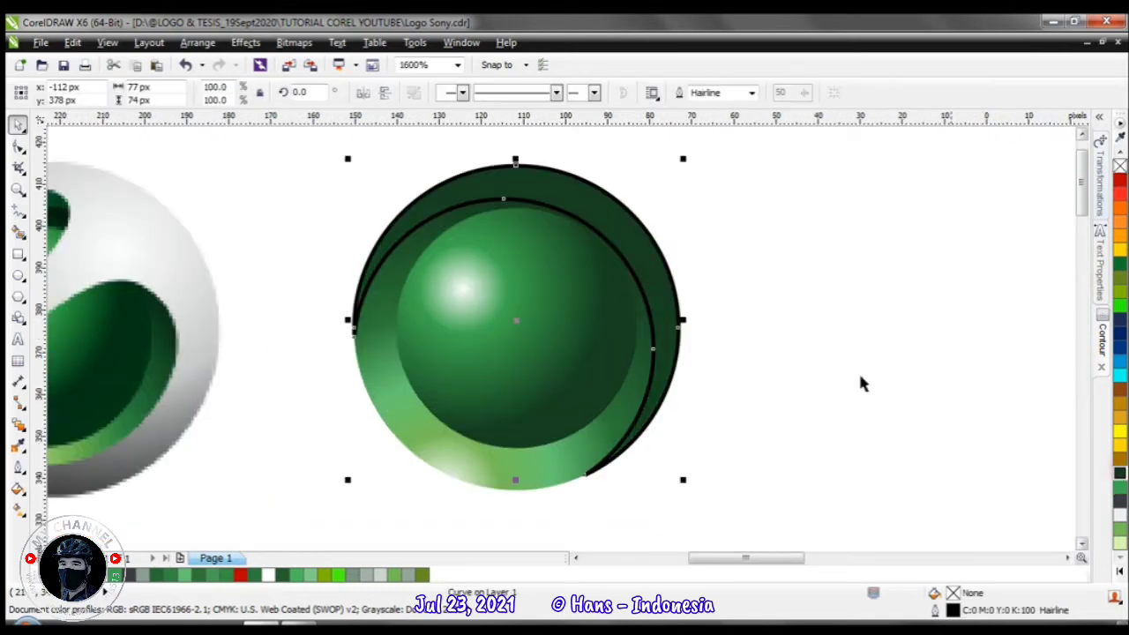
{"action": "left_click", "coordinate": [751, 92]}
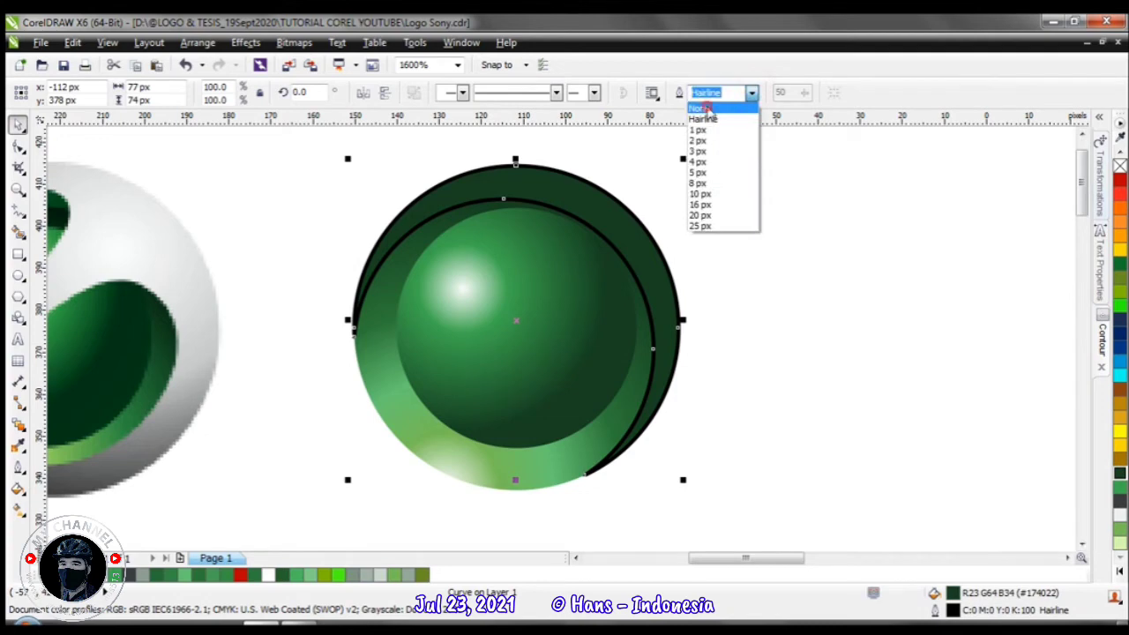
{"action": "left_click", "coordinate": [706, 109]}
{"action": "left_click", "coordinate": [735, 272]}
Move the spare outline circle horizontally to the left side of the reference logo, until its centre is at x -322 px
{"action": "scroll", "coordinate": [617, 388], "scroll_direction": "down", "scroll_amount": 2}
{"action": "scroll", "coordinate": [441, 316], "scroll_direction": "up", "scroll_amount": 1}
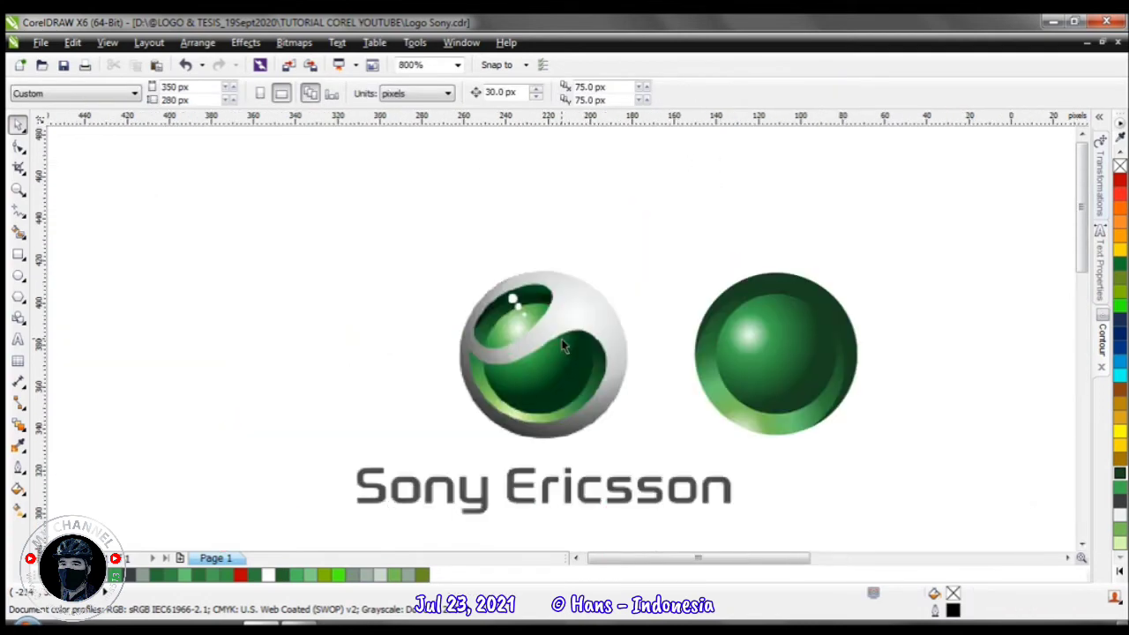
{"action": "scroll", "coordinate": [563, 343], "scroll_direction": "up", "scroll_amount": 1}
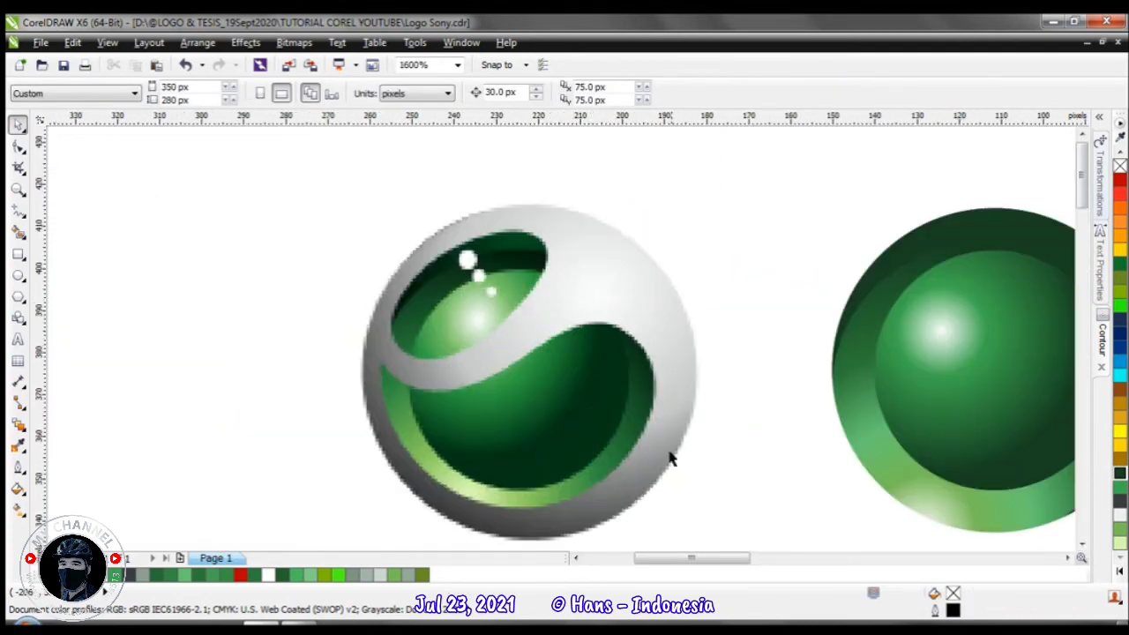
{"action": "scroll", "coordinate": [494, 345], "scroll_direction": "down", "scroll_amount": 2}
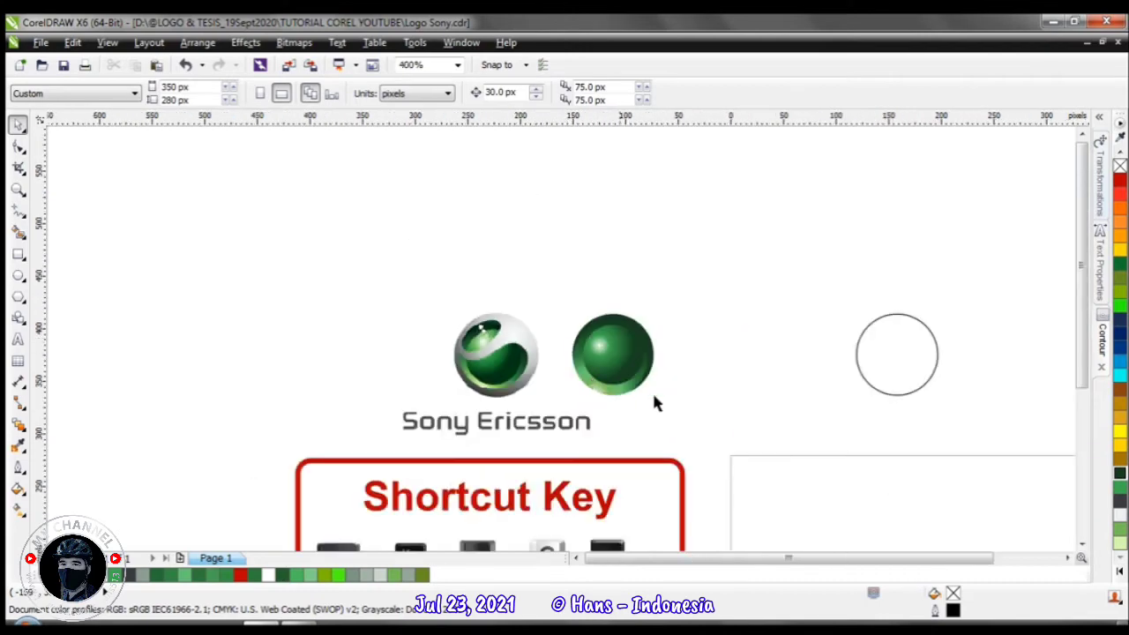
{"action": "left_click", "coordinate": [883, 373]}
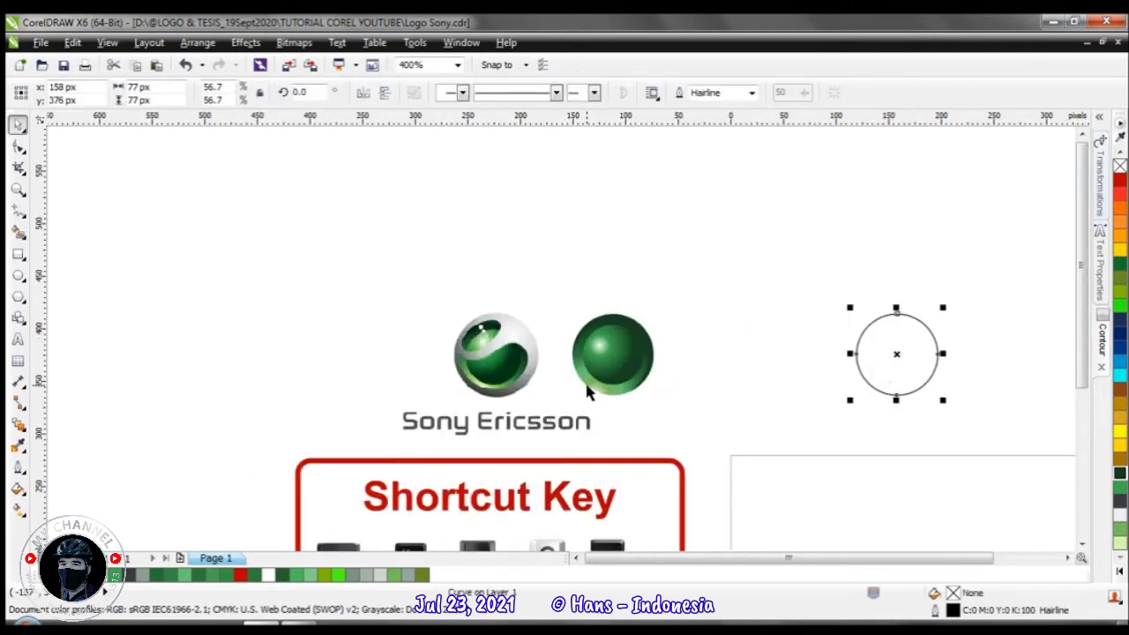
{"action": "key", "text": "Left"}
{"action": "key", "text": "Left"}
{"action": "key", "text": "Left"}
{"action": "key", "text": "Left"}
{"action": "key", "text": "Left"}
{"action": "key", "text": "Left"}
{"action": "key", "text": "Left"}
{"action": "key", "text": "Left"}
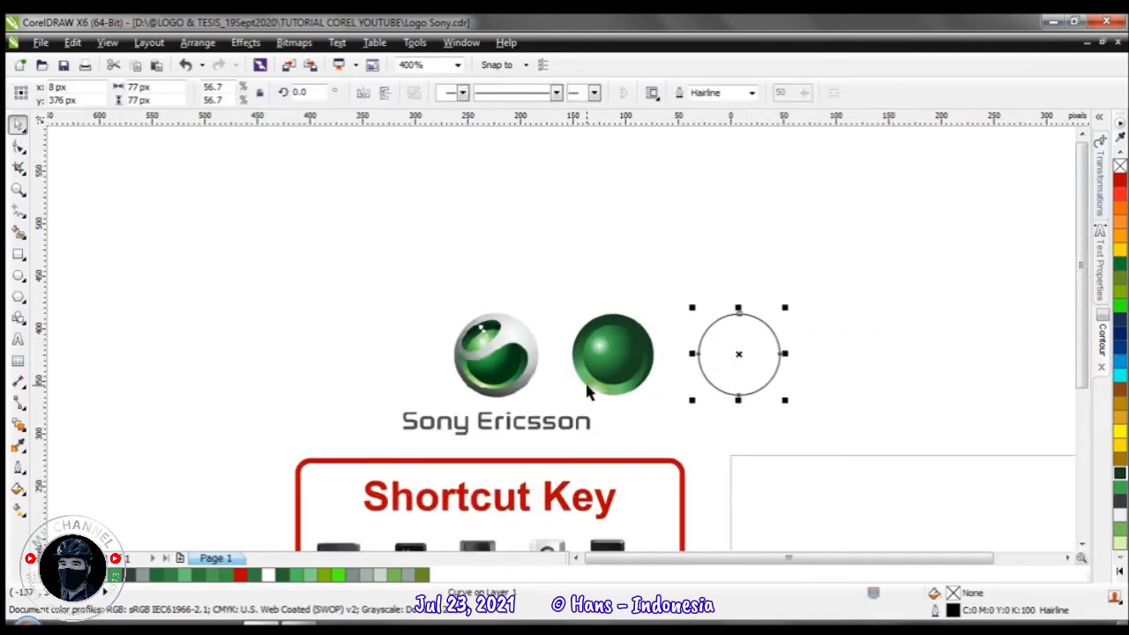
{"action": "key", "text": "Left"}
{"action": "key", "text": "Left"}
{"action": "key", "text": "Left"}
{"action": "key", "text": "Left"}
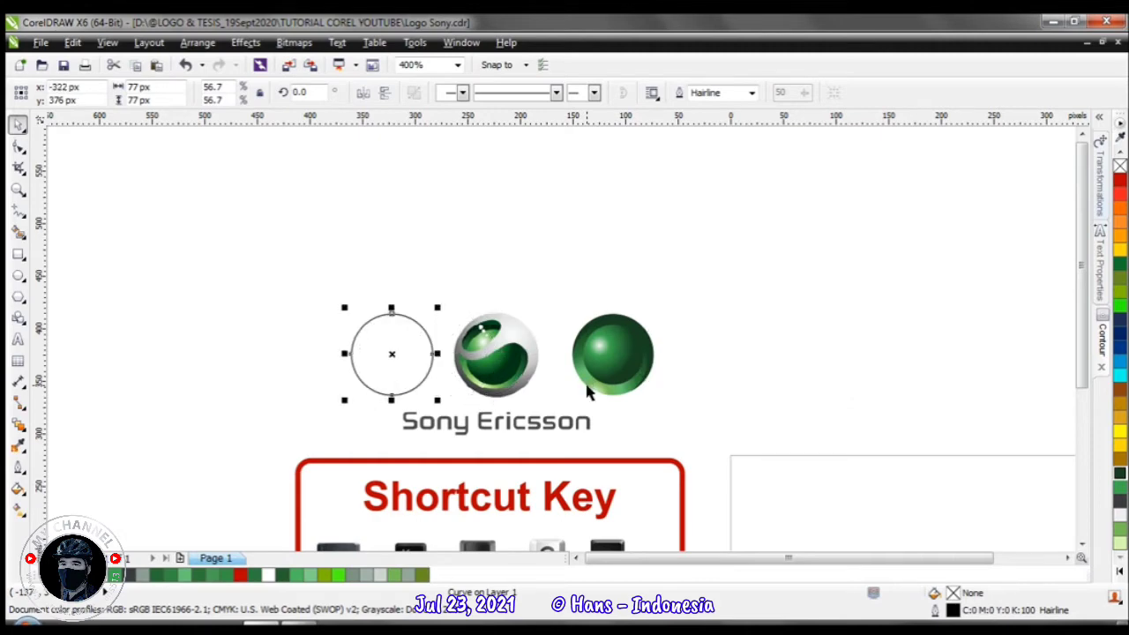
Apply an inside contour of 1 step with a 6 px offset to the outline circle beside the reference logo
{"action": "scroll", "coordinate": [438, 380], "scroll_direction": "up", "scroll_amount": 1}
{"action": "scroll", "coordinate": [560, 337], "scroll_direction": "up", "scroll_amount": 1}
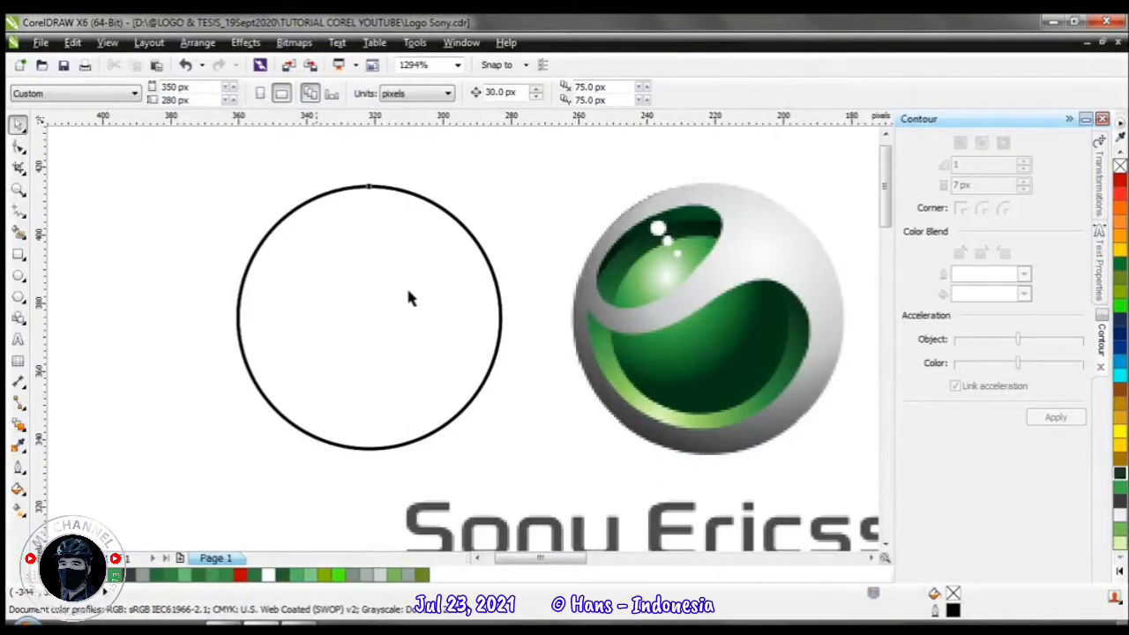
{"action": "left_click", "coordinate": [474, 390]}
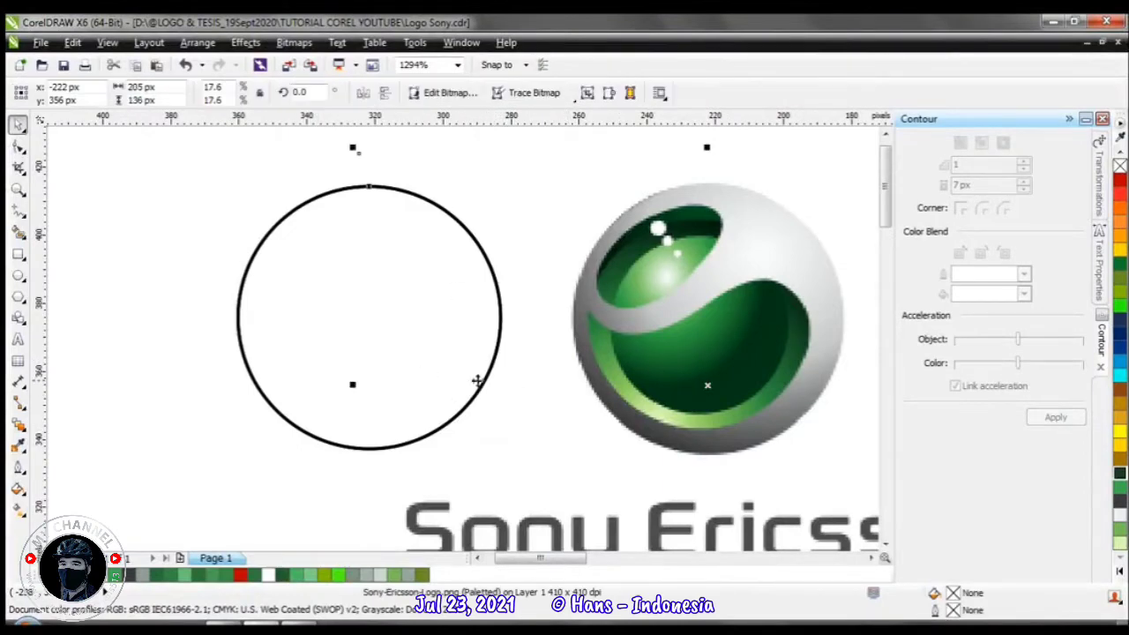
{"action": "left_click", "coordinate": [433, 345]}
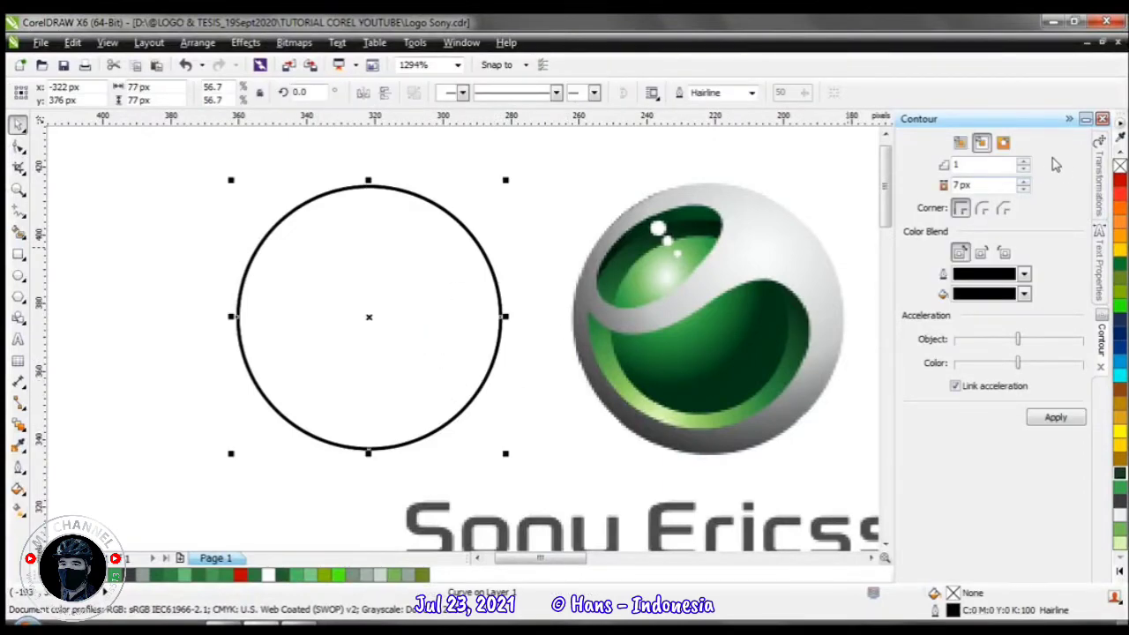
{"action": "double_click", "coordinate": [982, 187]}
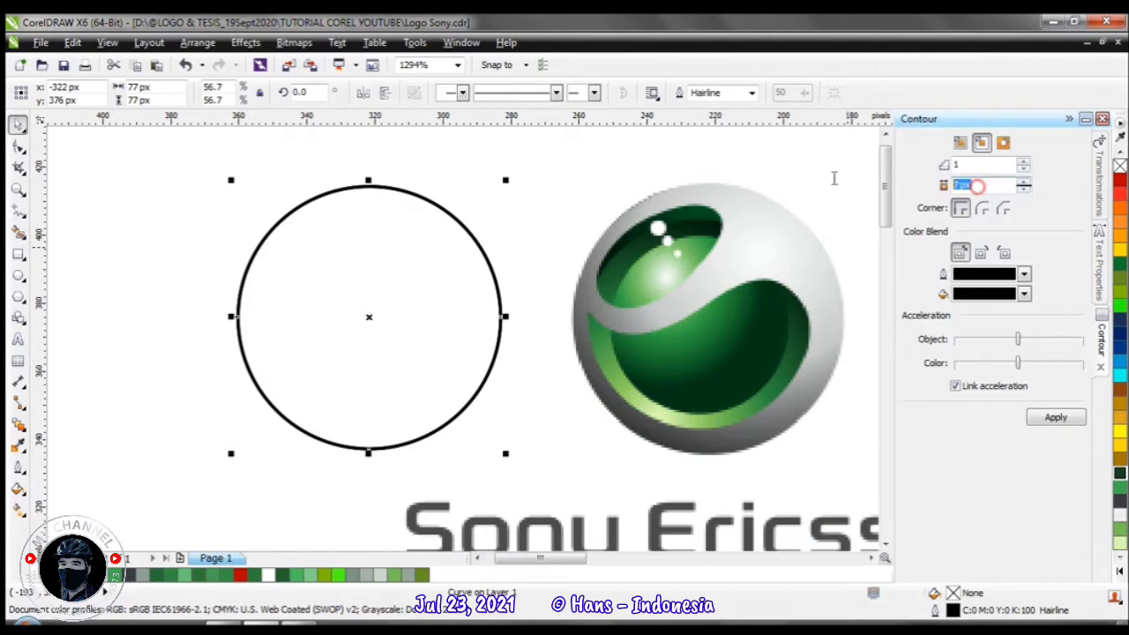
{"action": "type", "text": "6"}
{"action": "left_click", "coordinate": [1056, 418]}
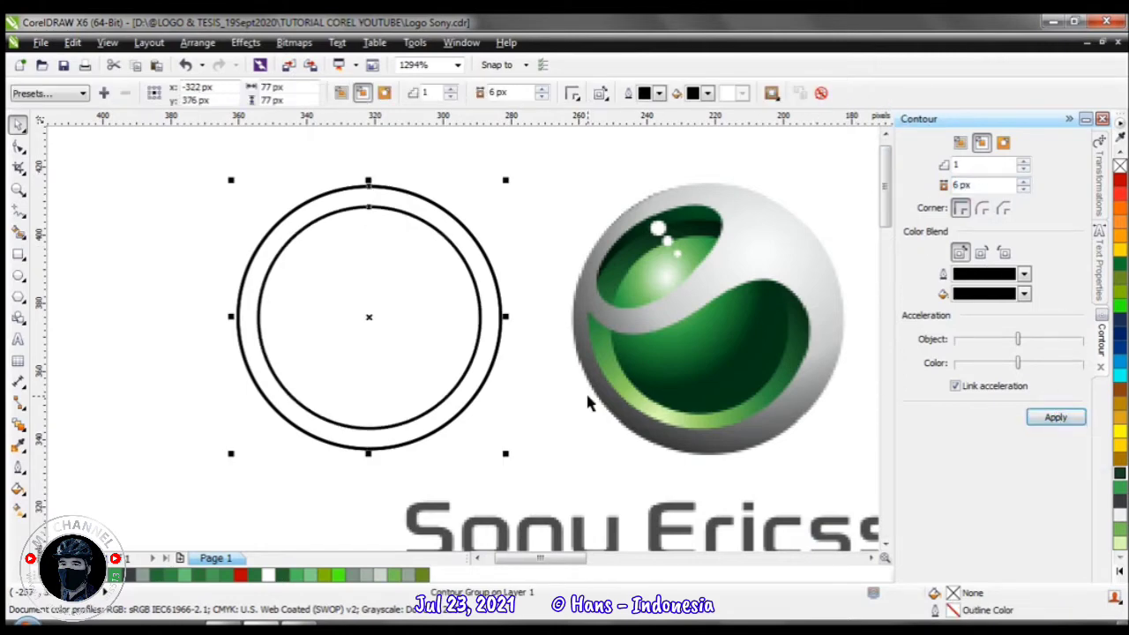
Break the contour group apart into two separate concentric circles and clear the selection
{"action": "scroll", "coordinate": [460, 322], "scroll_direction": "down", "scroll_amount": 3}
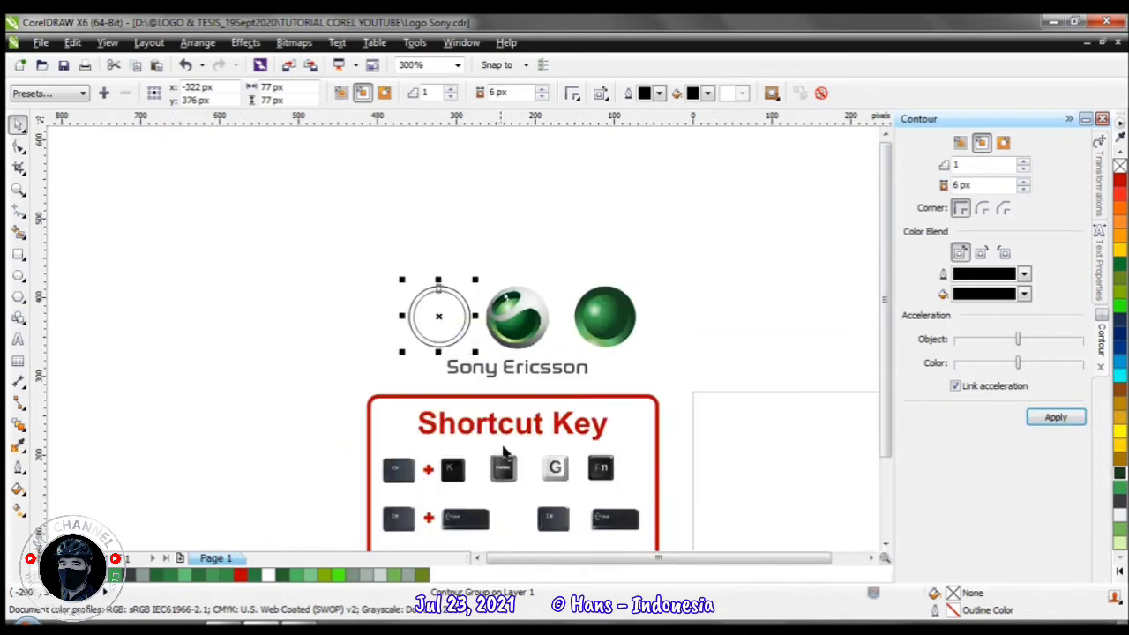
{"action": "scroll", "coordinate": [441, 467], "scroll_direction": "up", "scroll_amount": 3}
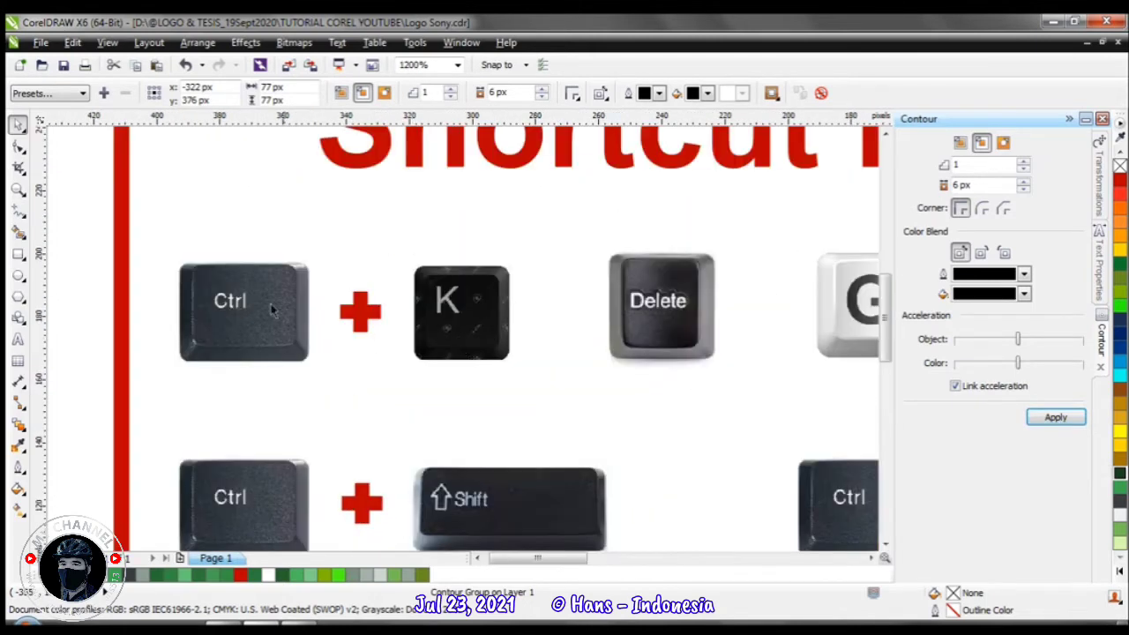
{"action": "scroll", "coordinate": [463, 207], "scroll_direction": "down", "scroll_amount": 4}
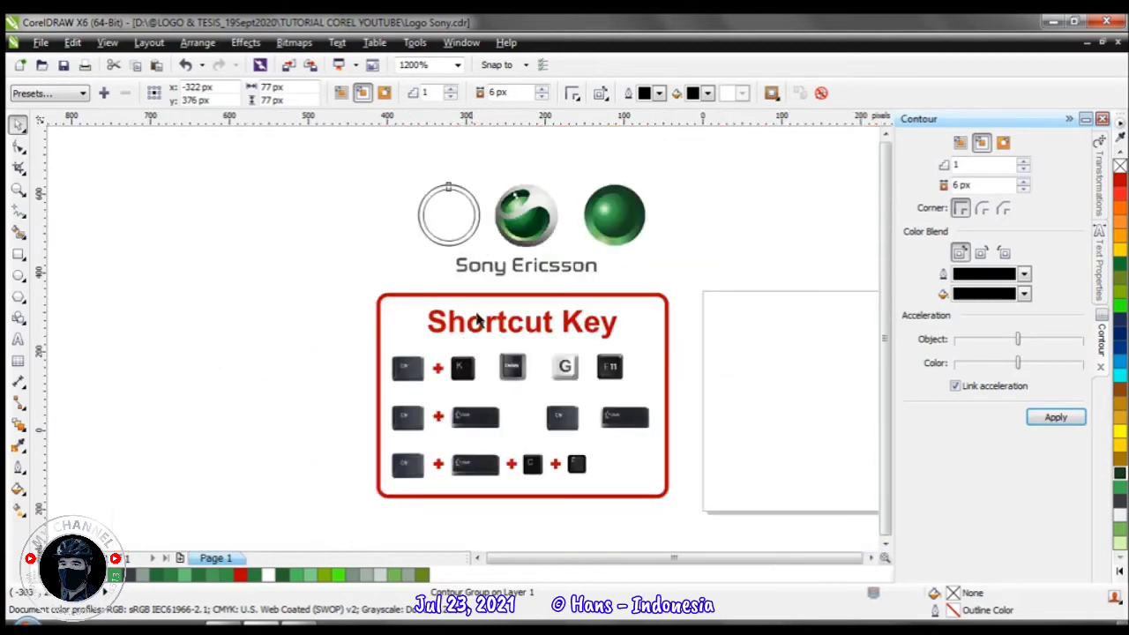
{"action": "scroll", "coordinate": [464, 282], "scroll_direction": "up", "scroll_amount": 4}
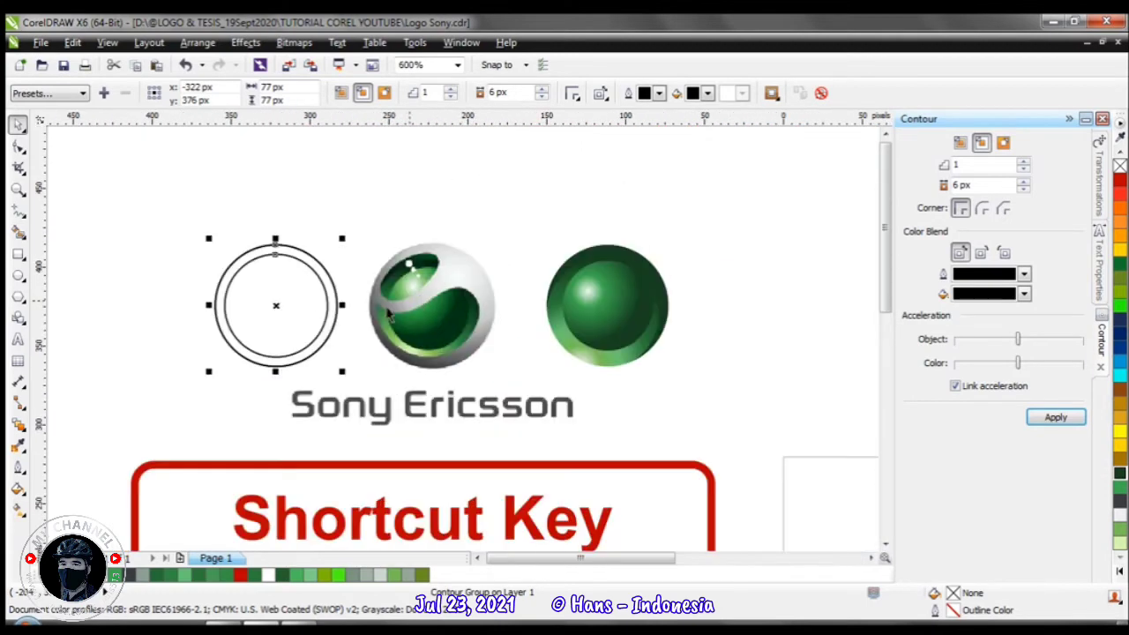
{"action": "left_click", "coordinate": [520, 375]}
{"action": "scroll", "coordinate": [527, 379], "scroll_direction": "up", "scroll_amount": 1}
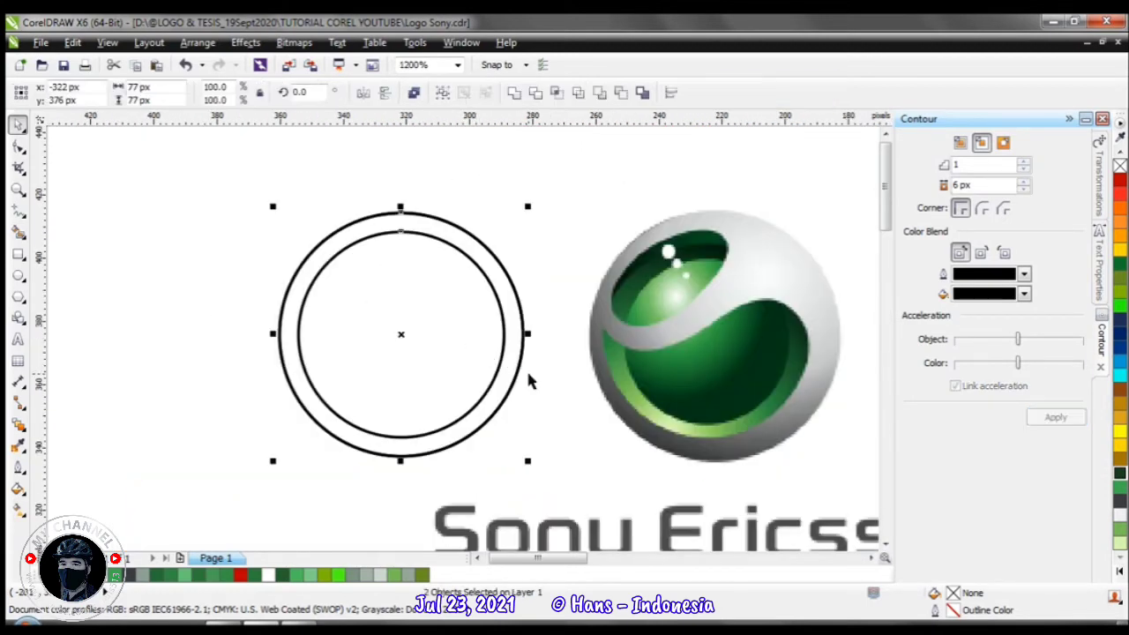
{"action": "left_click", "coordinate": [547, 388]}
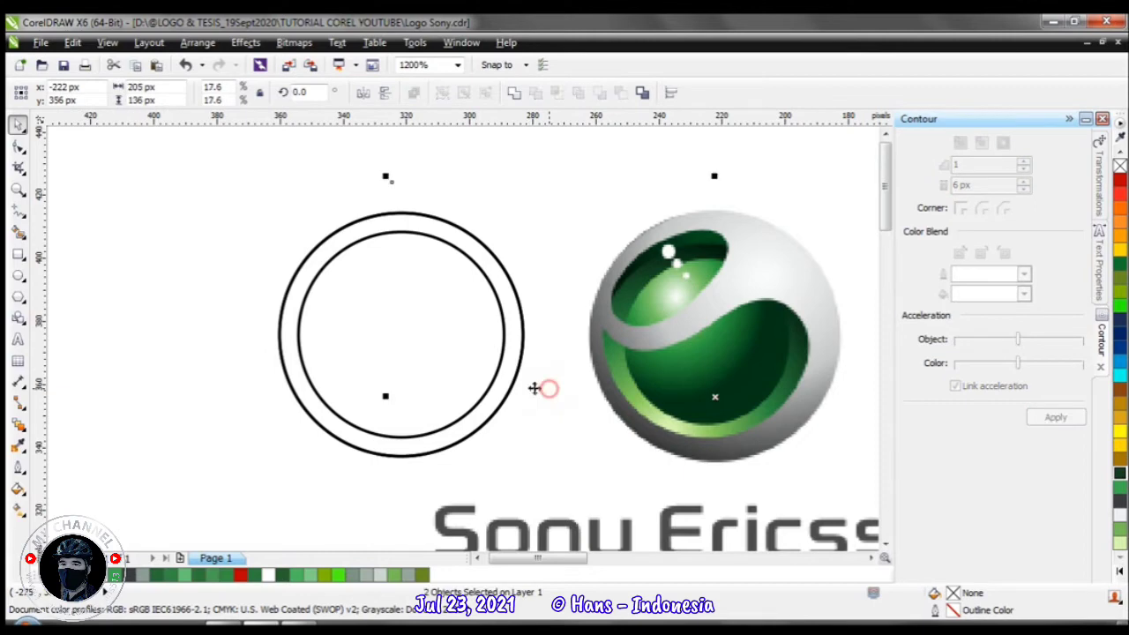
{"action": "left_click", "coordinate": [146, 289]}
Duplicate the inner circle by copy and paste, and nudge the copy left until its centre is at x -412 px
{"action": "left_click", "coordinate": [405, 336]}
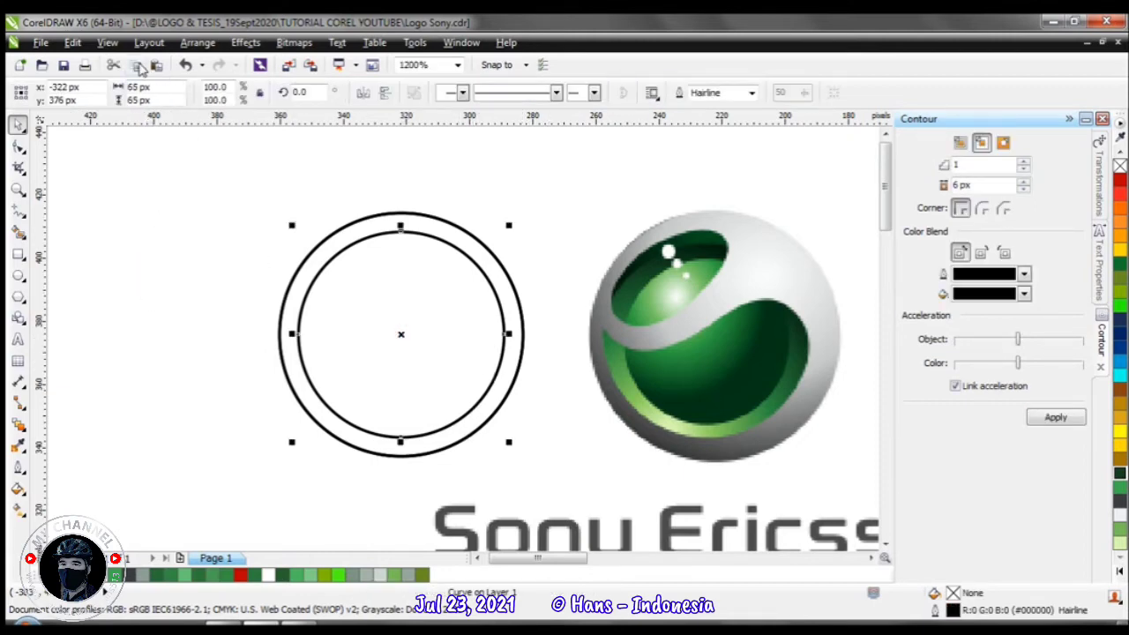
{"action": "left_click", "coordinate": [138, 65]}
{"action": "left_click", "coordinate": [157, 65]}
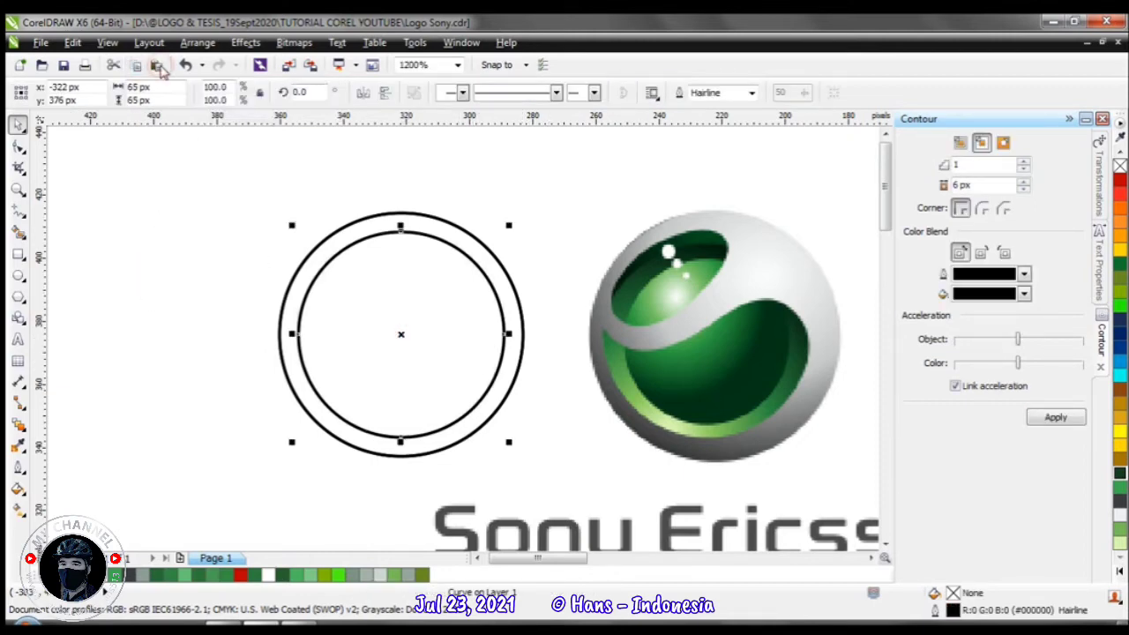
{"action": "key", "text": "Left"}
{"action": "key", "text": "Left"}
{"action": "key", "text": "Left"}
{"action": "key", "text": "Left"}
{"action": "key", "text": "Left"}
{"action": "key", "text": "Left"}
{"action": "key", "text": "Left"}
{"action": "key", "text": "Left"}
{"action": "key", "text": "Left"}
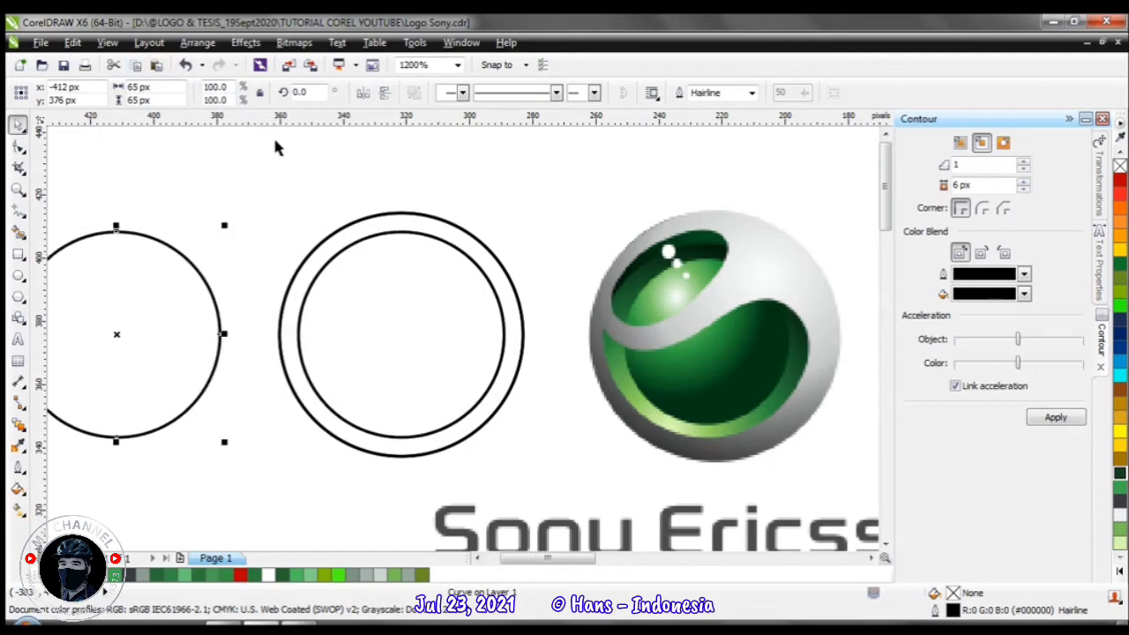
Convert the left node of the inner concentric circle to a cusp with the Shape tool
{"action": "left_click", "coordinate": [412, 342]}
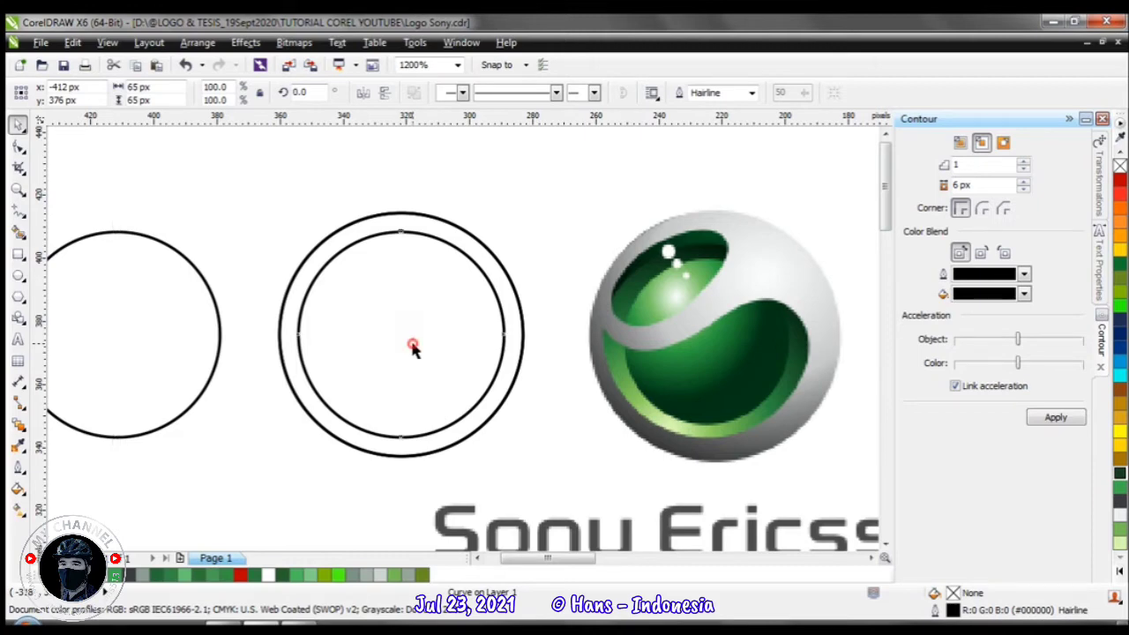
{"action": "left_click", "coordinate": [19, 147]}
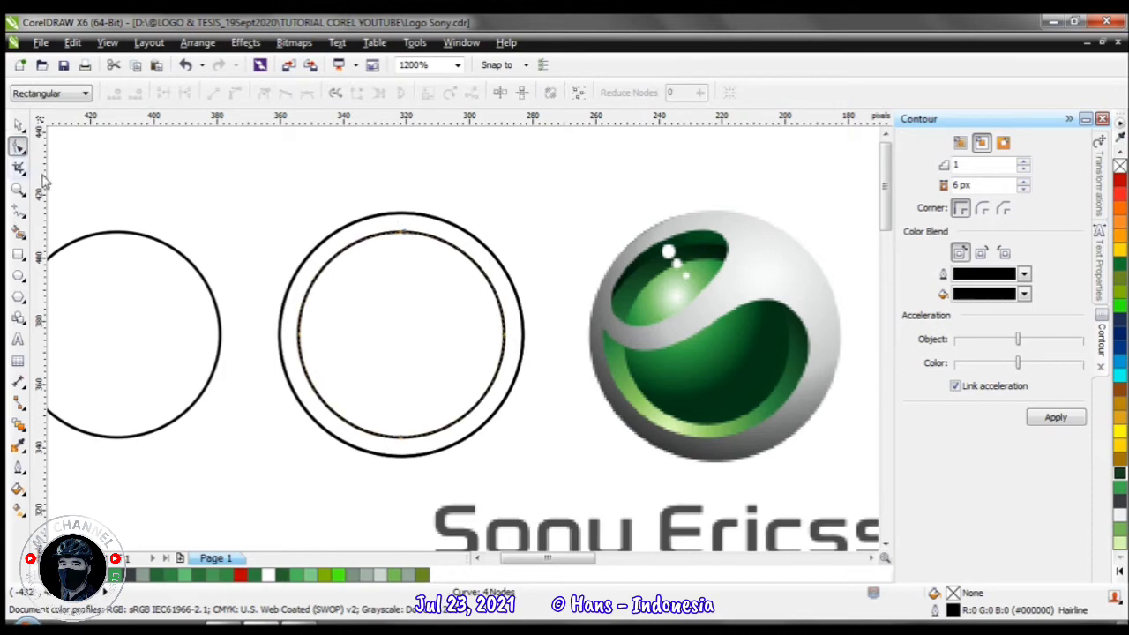
{"action": "left_click", "coordinate": [299, 337]}
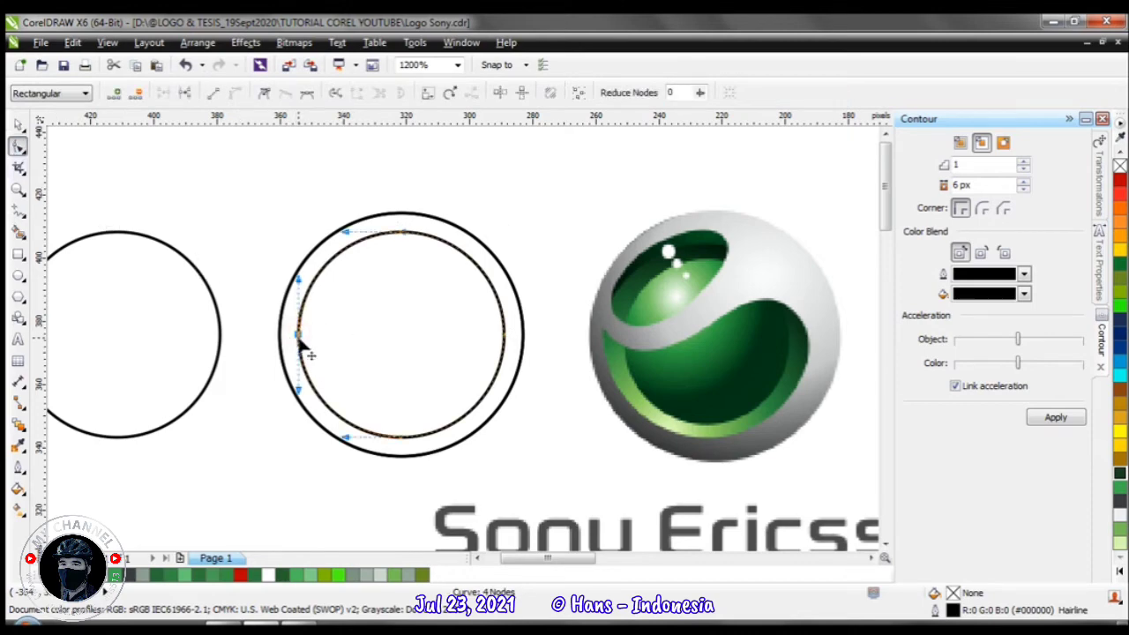
{"action": "right_click", "coordinate": [299, 338]}
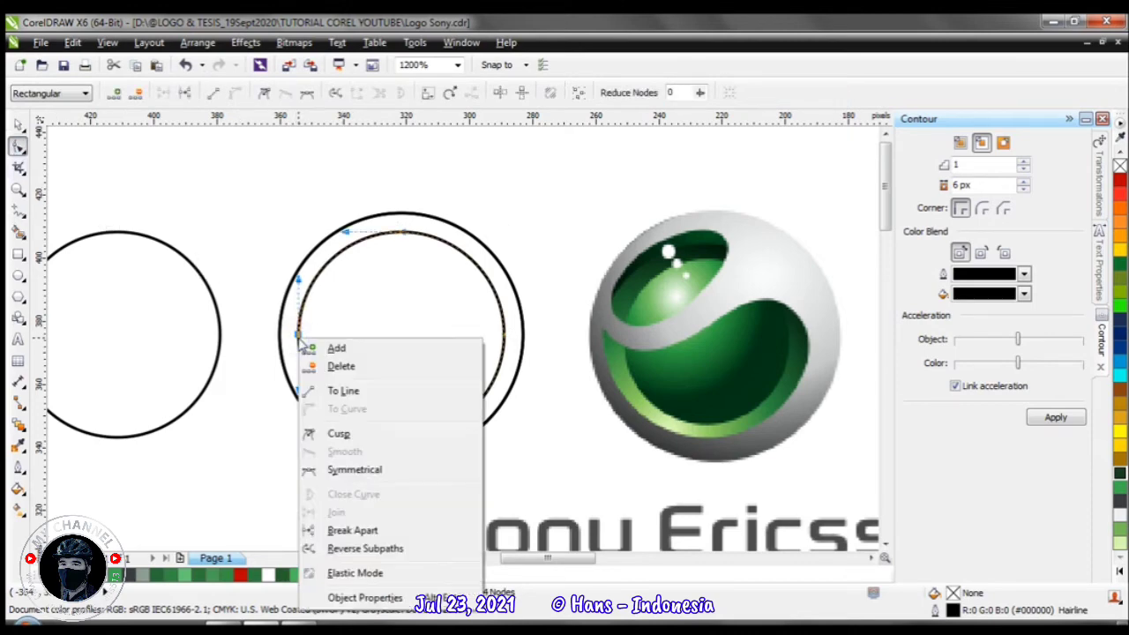
{"action": "left_click", "coordinate": [326, 434]}
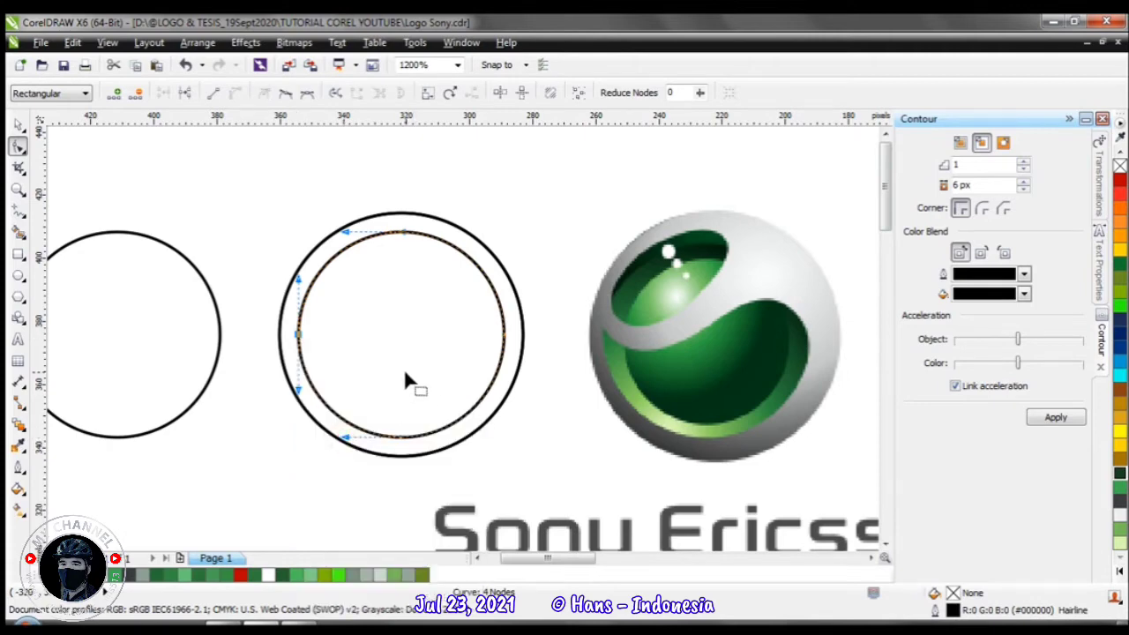
Add a node on the lower-right arc of the inner circle
{"action": "left_click", "coordinate": [488, 388]}
{"action": "double_click", "coordinate": [489, 388]}
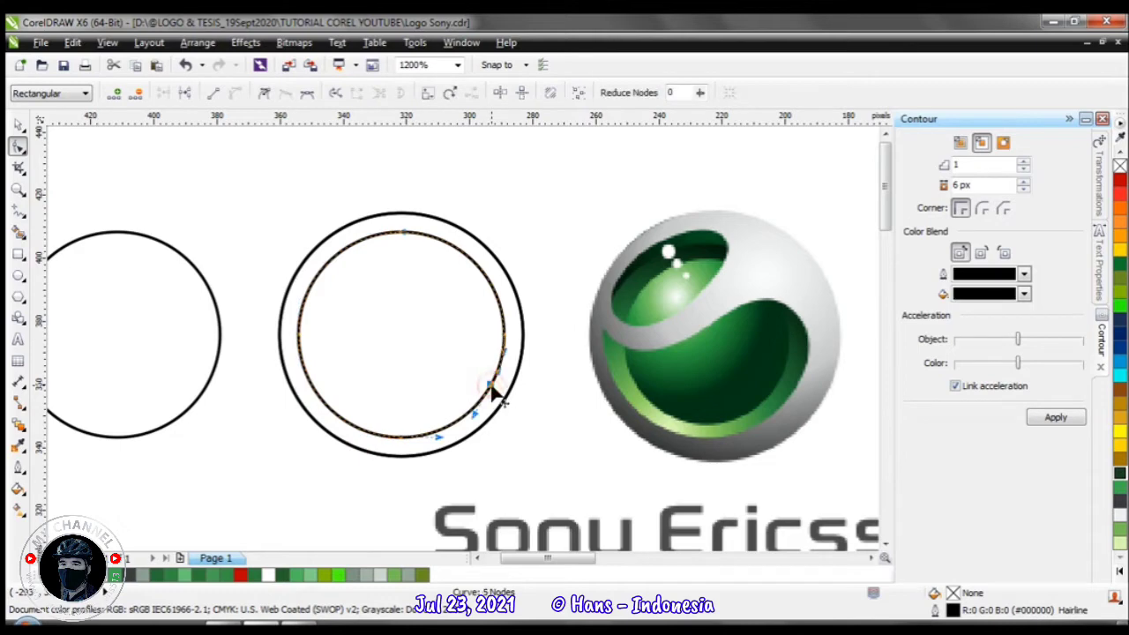
{"action": "right_click", "coordinate": [490, 388]}
{"action": "left_click", "coordinate": [534, 209]}
Move the inner circle's top node down below the centre, and pull the left node's upper handle inward to form a pointed tip
{"action": "left_click", "coordinate": [407, 238]}
{"action": "left_click_drag", "start_coordinate": [403, 234], "coordinate": [368, 368]}
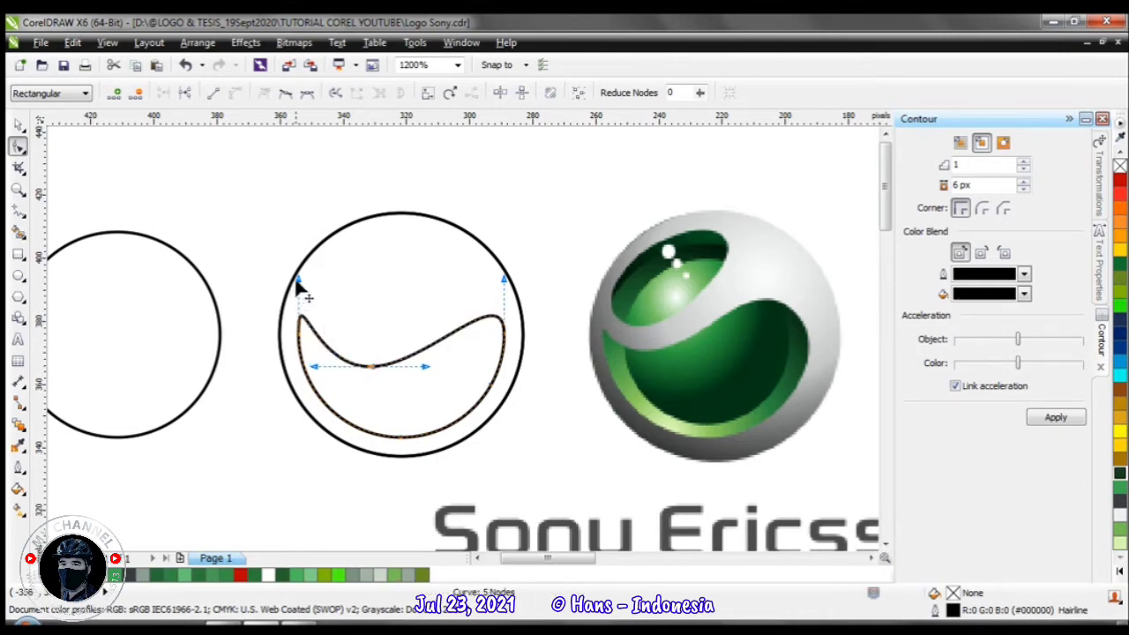
{"action": "left_click_drag", "start_coordinate": [300, 284], "coordinate": [353, 364]}
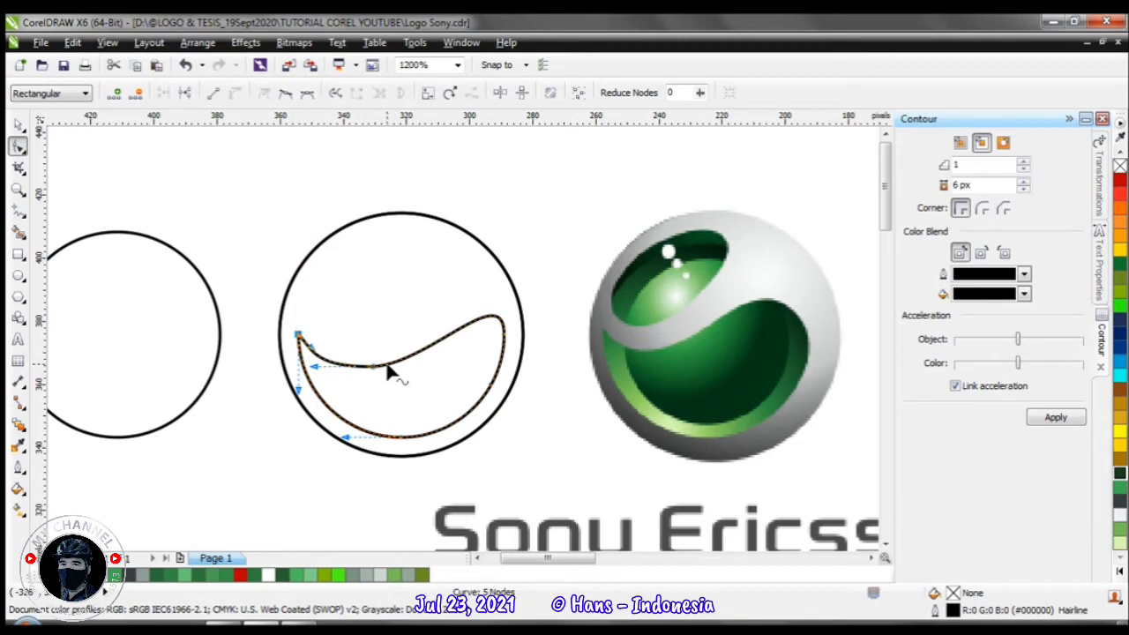
Add a node on the rising part of the shape's upper edge and nudge it slightly up and left
{"action": "double_click", "coordinate": [438, 352]}
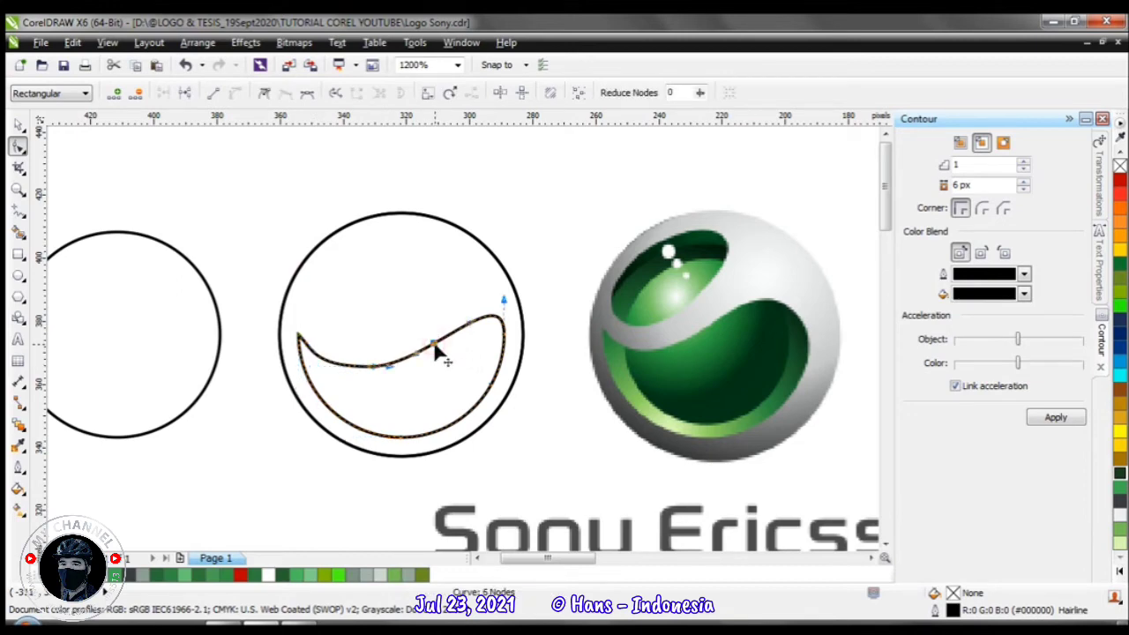
{"action": "scroll", "coordinate": [440, 351], "scroll_direction": "up", "scroll_amount": 2}
{"action": "left_click_drag", "start_coordinate": [463, 341], "coordinate": [454, 330]}
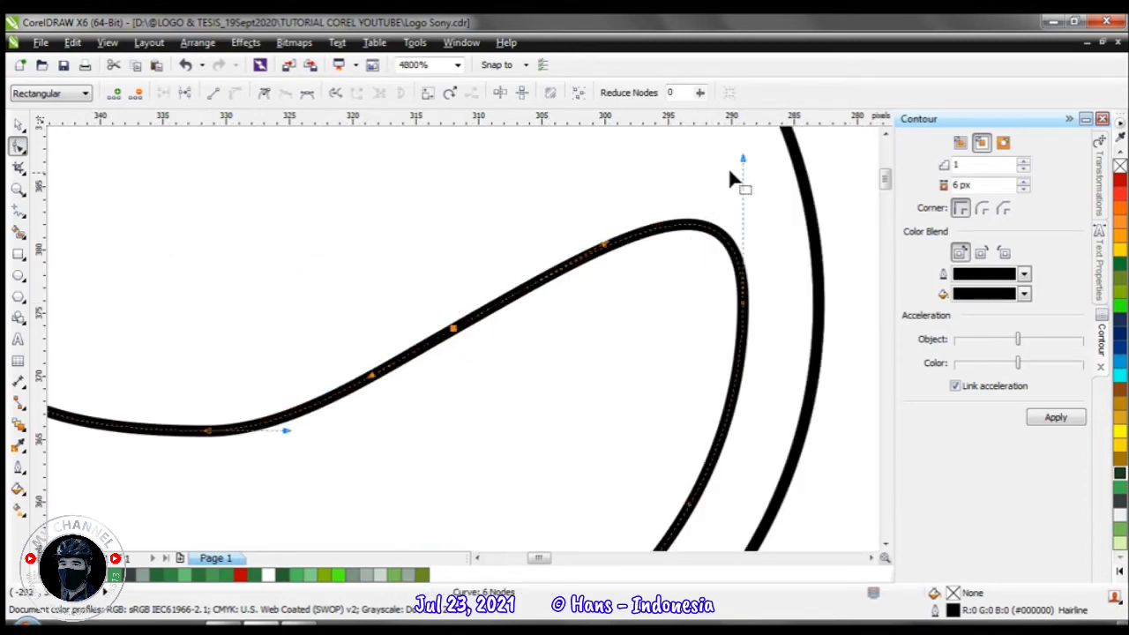
Delete the rightmost node of the shape, and adjust the handles of the lower-right and middle nodes to round the right bulge
{"action": "scroll", "coordinate": [463, 373], "scroll_direction": "down", "scroll_amount": 1}
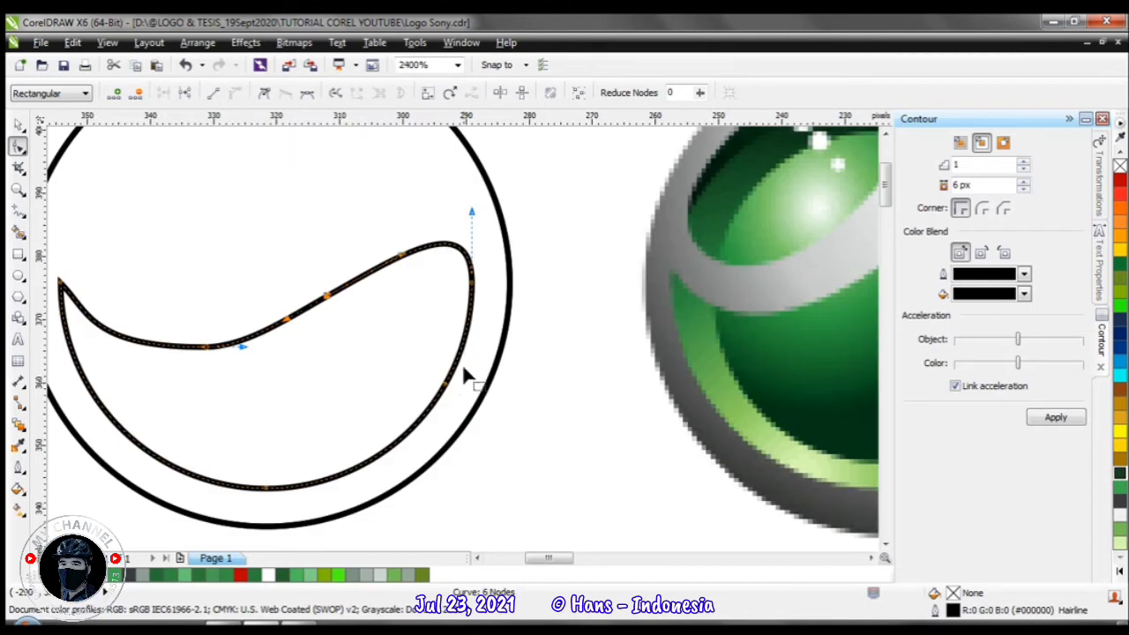
{"action": "double_click", "coordinate": [474, 294]}
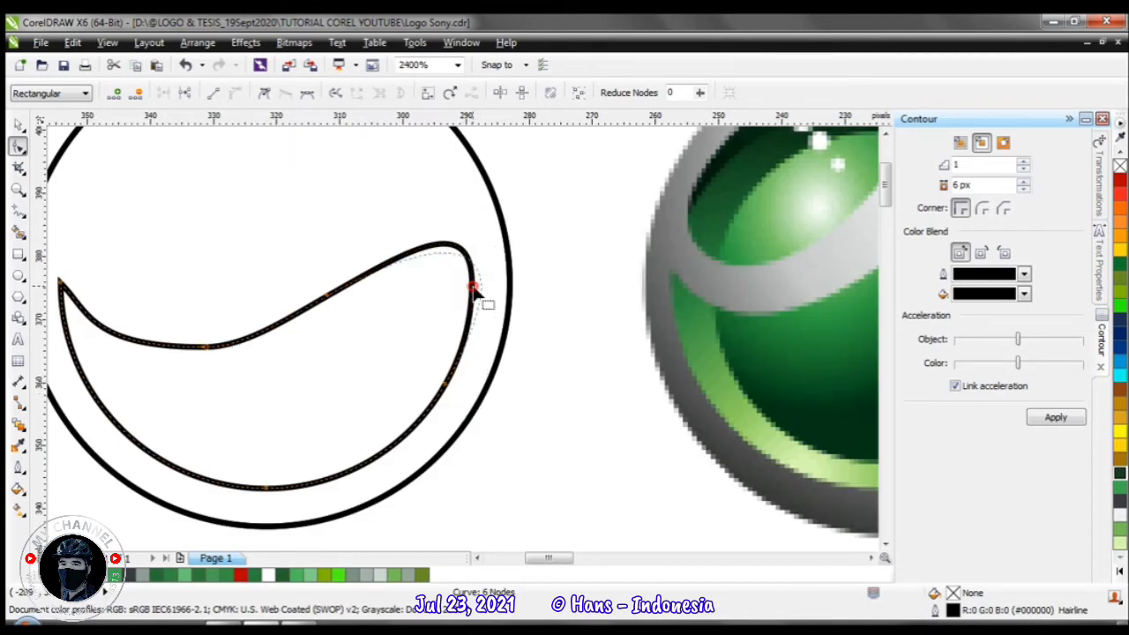
{"action": "left_click", "coordinate": [447, 385]}
{"action": "left_click_drag", "start_coordinate": [525, 238], "coordinate": [499, 302]}
{"action": "scroll", "coordinate": [481, 335], "scroll_direction": "down", "scroll_amount": 1}
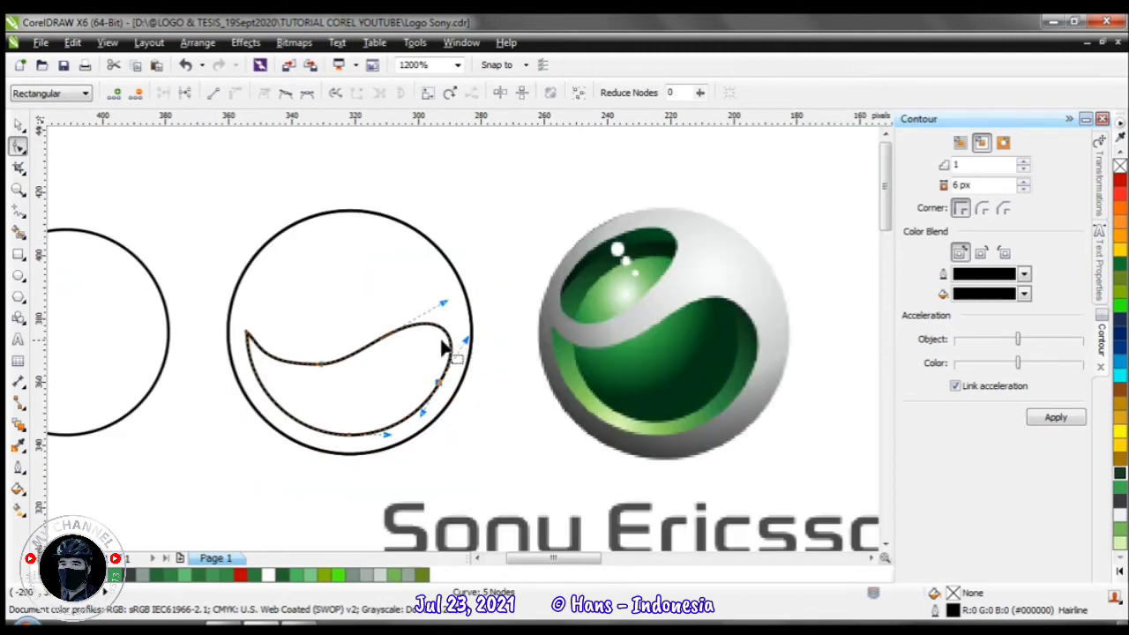
{"action": "scroll", "coordinate": [466, 348], "scroll_direction": "up", "scroll_amount": 1}
{"action": "left_click_drag", "start_coordinate": [479, 265], "coordinate": [431, 271]}
{"action": "scroll", "coordinate": [459, 340], "scroll_direction": "down", "scroll_amount": 1}
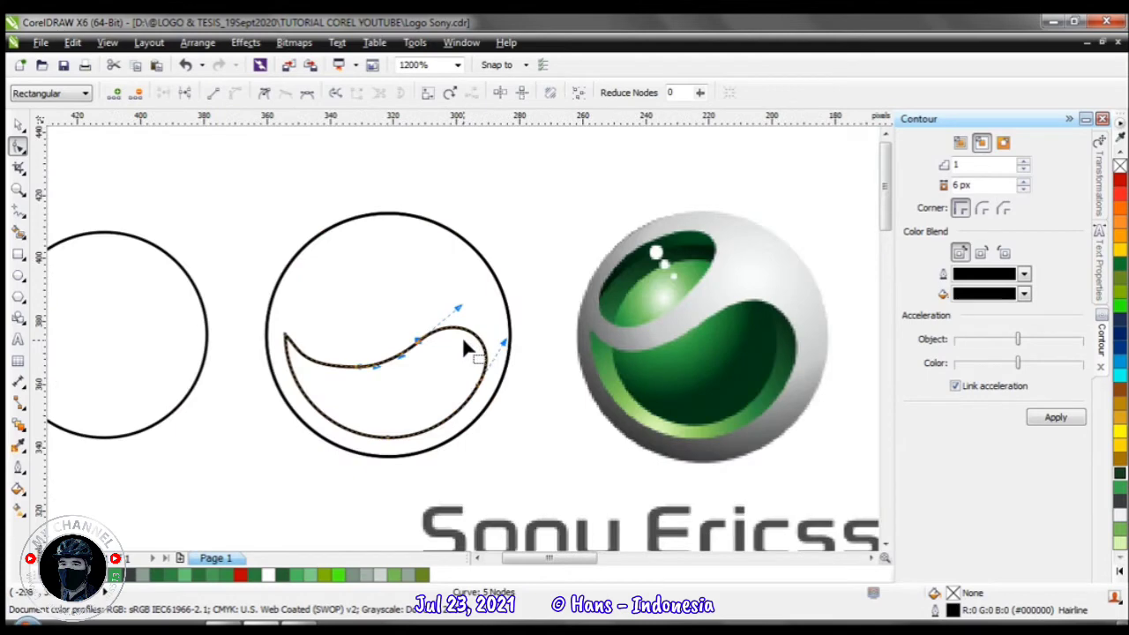
Delete the node in the dip of the upper edge, and adjust the tip and middle node handles to smooth the wave
{"action": "scroll", "coordinate": [461, 336], "scroll_direction": "up", "scroll_amount": 1}
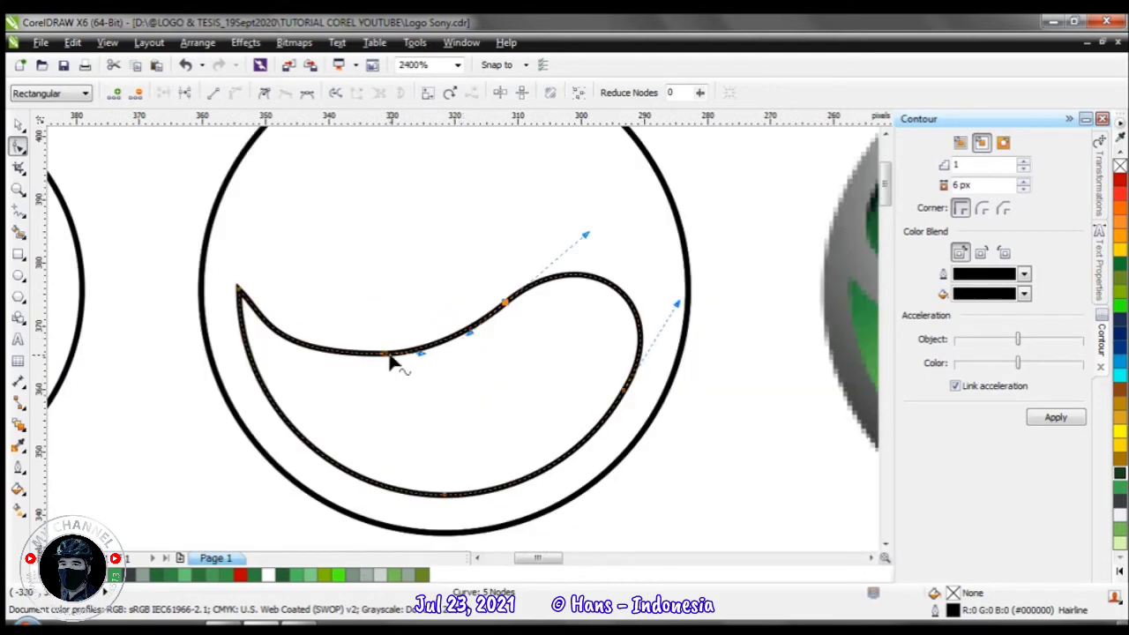
{"action": "double_click", "coordinate": [385, 355]}
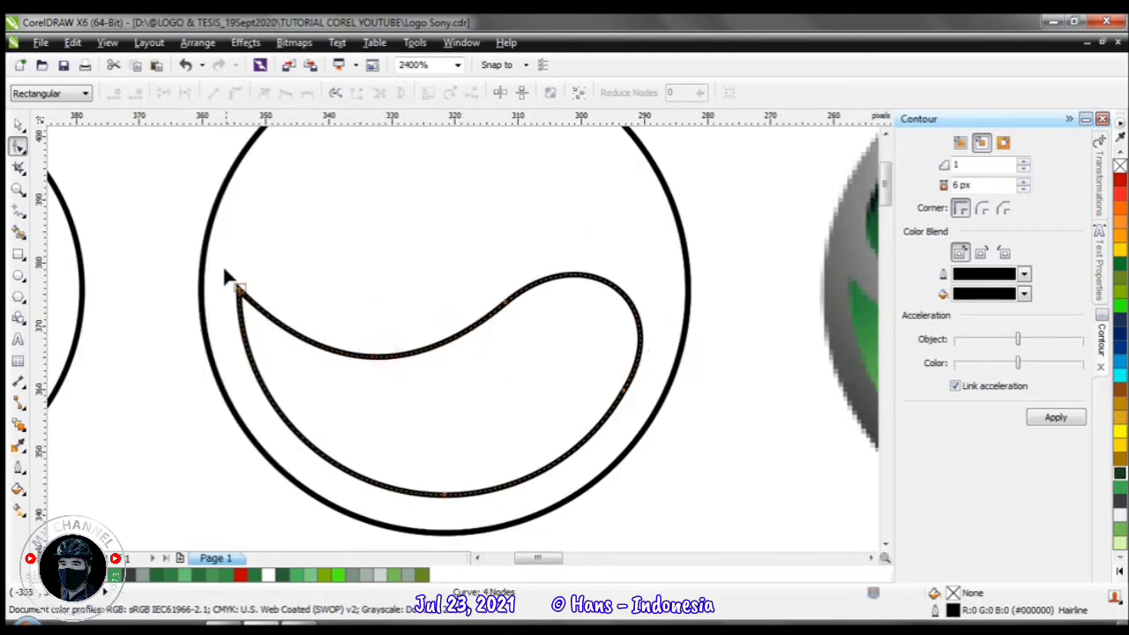
{"action": "left_click", "coordinate": [238, 288]}
{"action": "left_click_drag", "start_coordinate": [324, 375], "coordinate": [285, 374]}
{"action": "left_click_drag", "start_coordinate": [412, 382], "coordinate": [421, 409]}
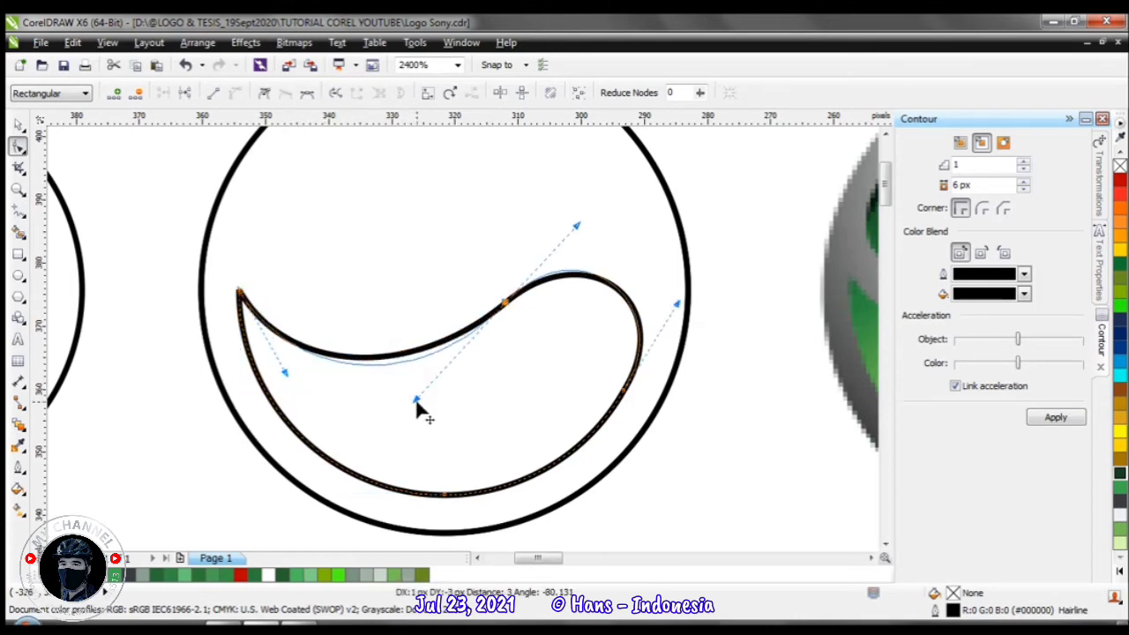
Shift the middle node of the wavy upper edge slightly up and left
{"action": "scroll", "coordinate": [423, 411], "scroll_direction": "down", "scroll_amount": 1}
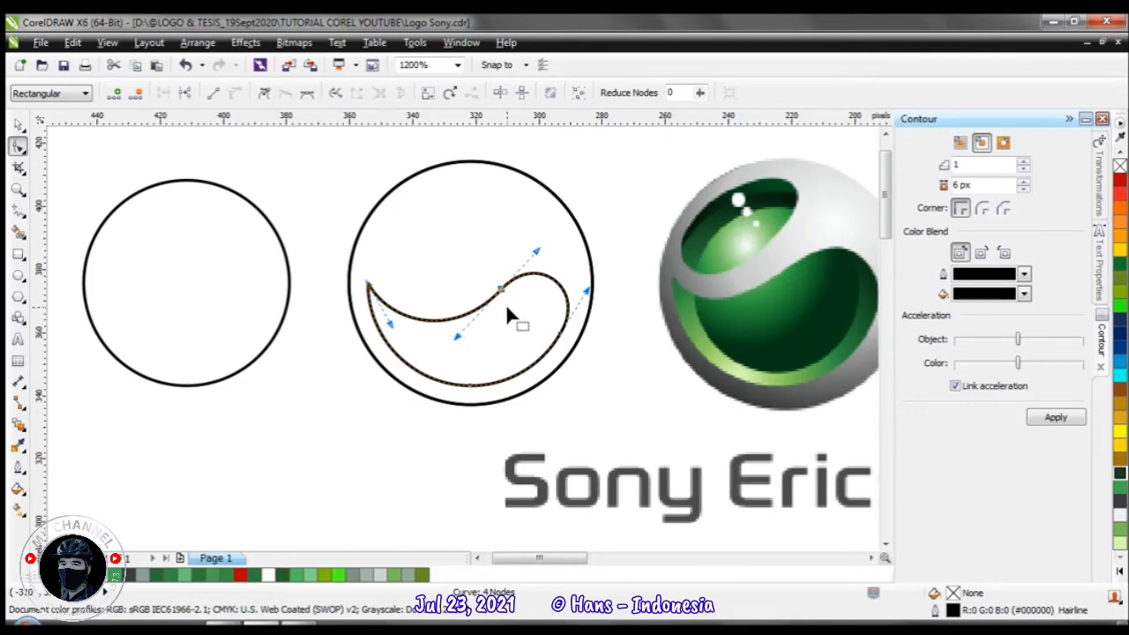
{"action": "scroll", "coordinate": [463, 343], "scroll_direction": "up", "scroll_amount": 1}
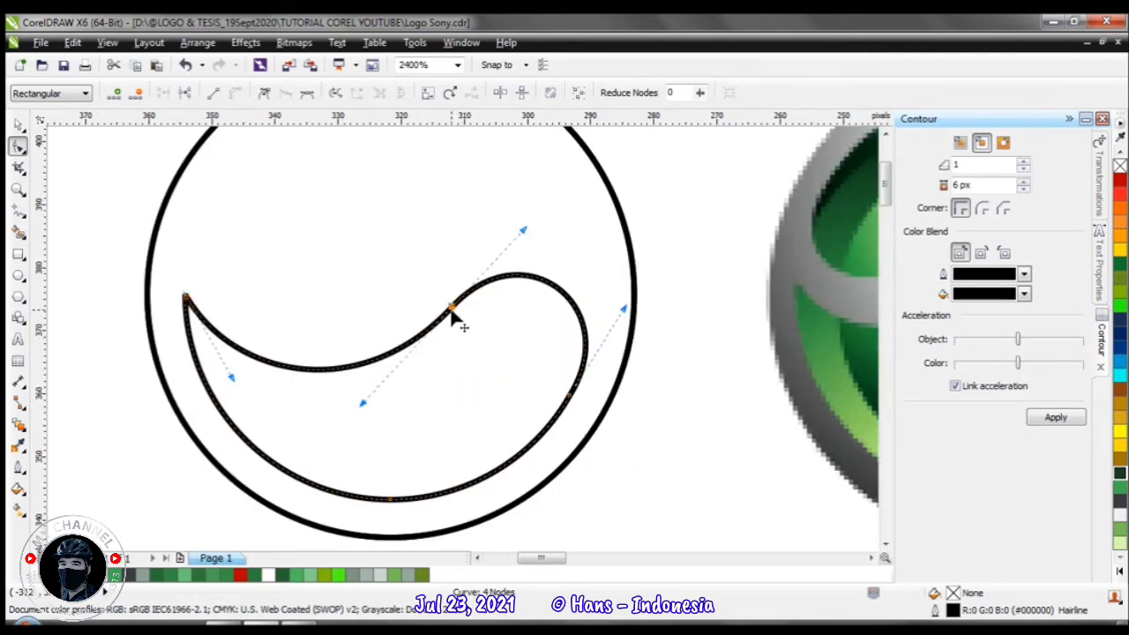
{"action": "left_click_drag", "start_coordinate": [450, 307], "coordinate": [442, 298]}
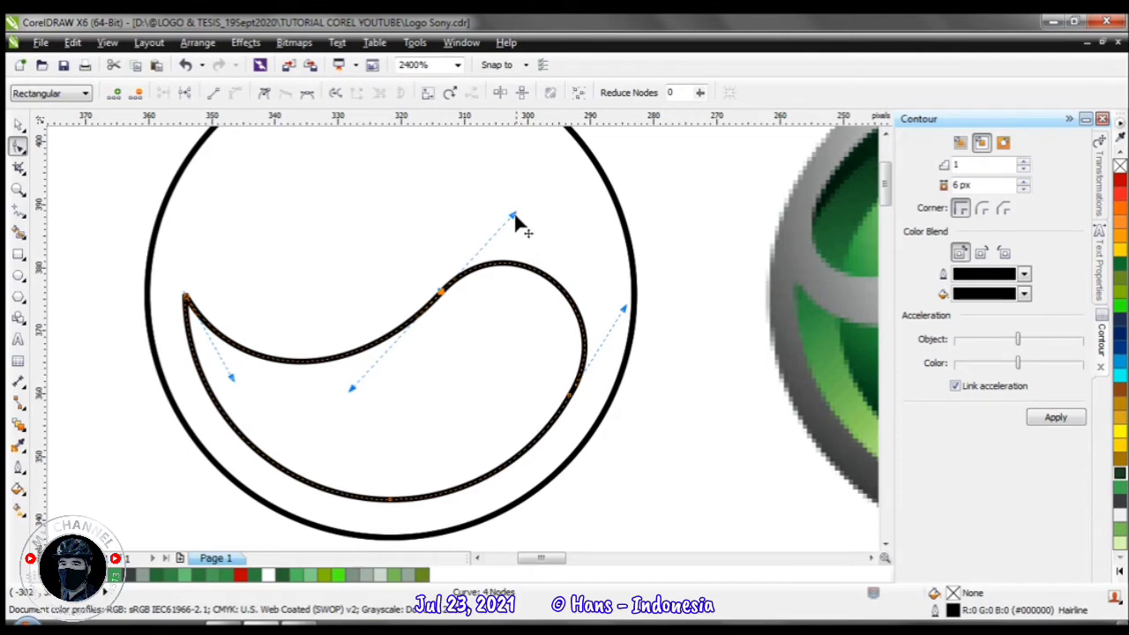
Add an extra node on the right bulge, move the wave's middle node further left, and delete the extra node
{"action": "double_click", "coordinate": [552, 280]}
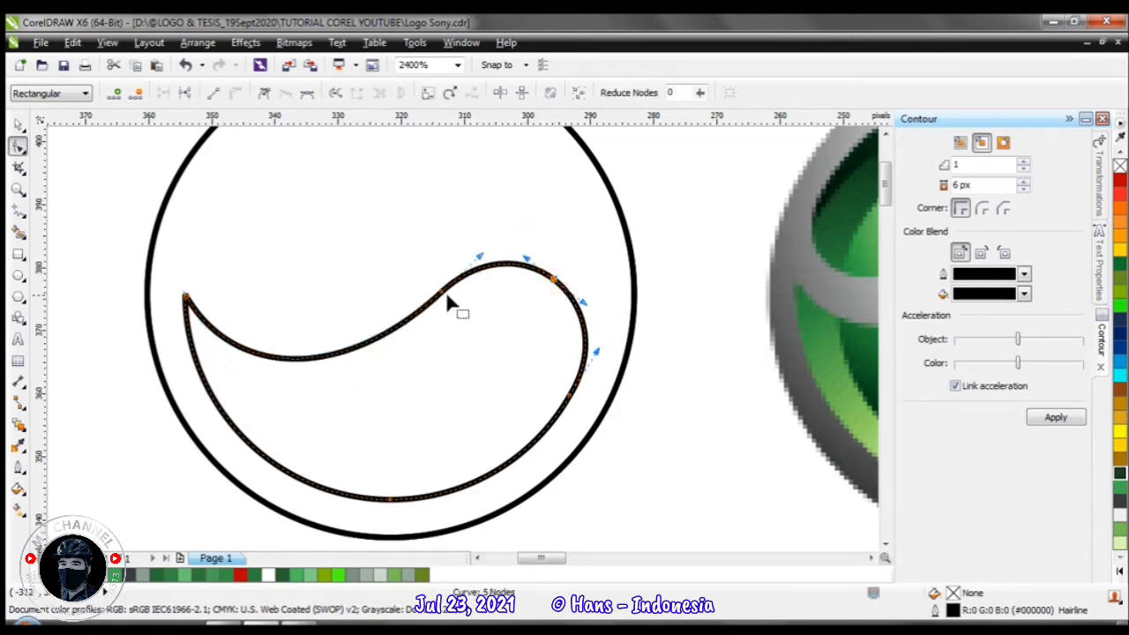
{"action": "left_click_drag", "start_coordinate": [443, 291], "coordinate": [415, 296]}
{"action": "scroll", "coordinate": [476, 317], "scroll_direction": "down", "scroll_amount": 1}
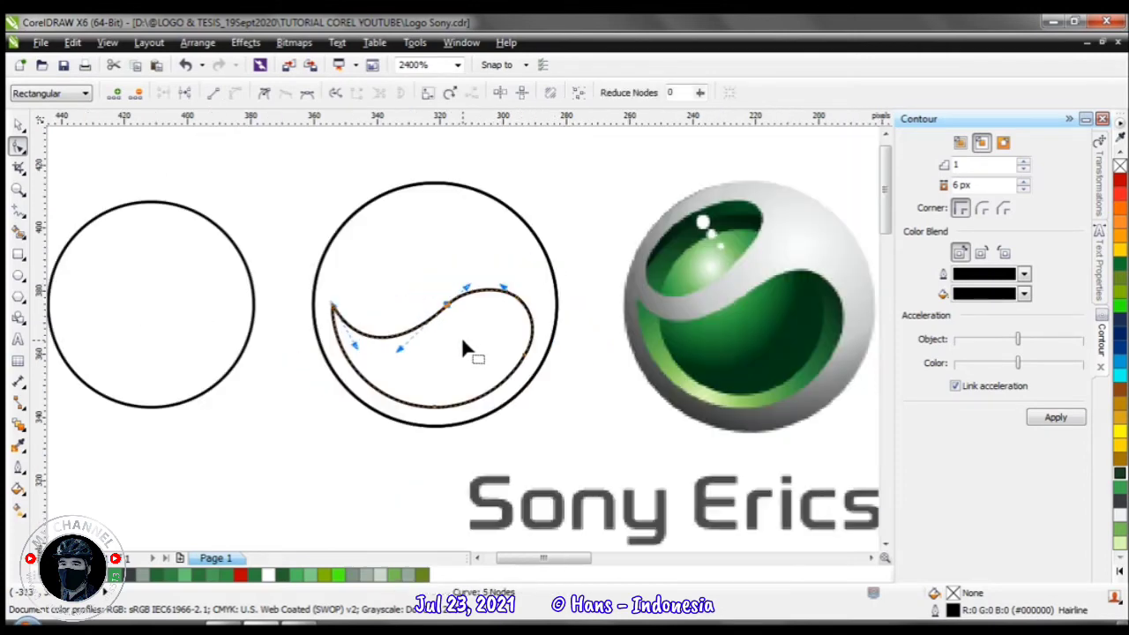
{"action": "scroll", "coordinate": [463, 335], "scroll_direction": "up", "scroll_amount": 1}
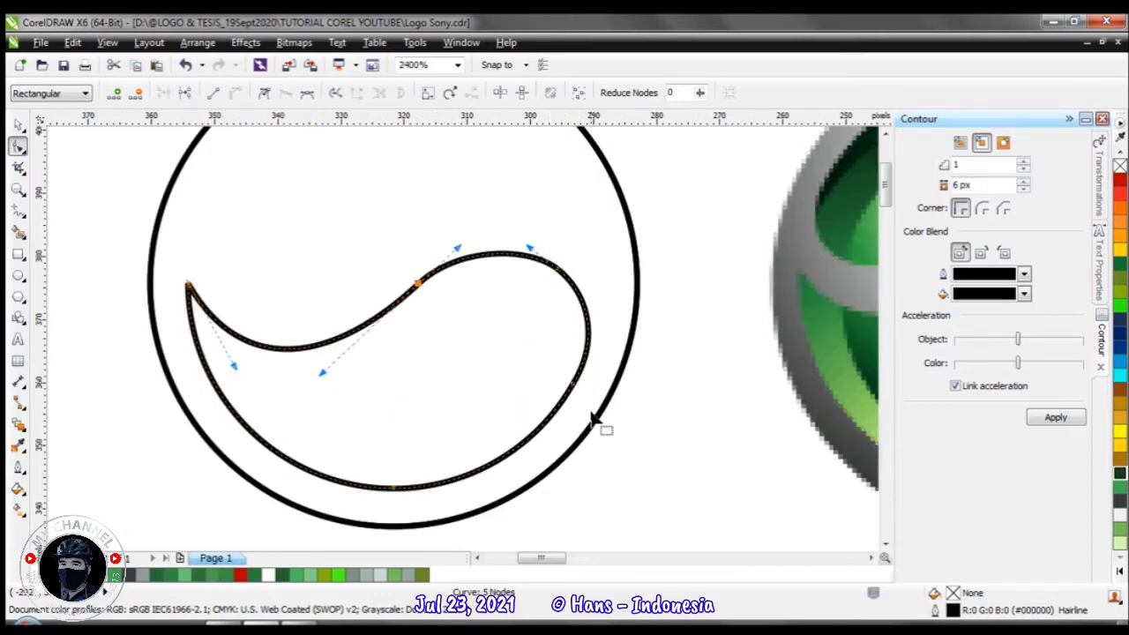
{"action": "double_click", "coordinate": [555, 277]}
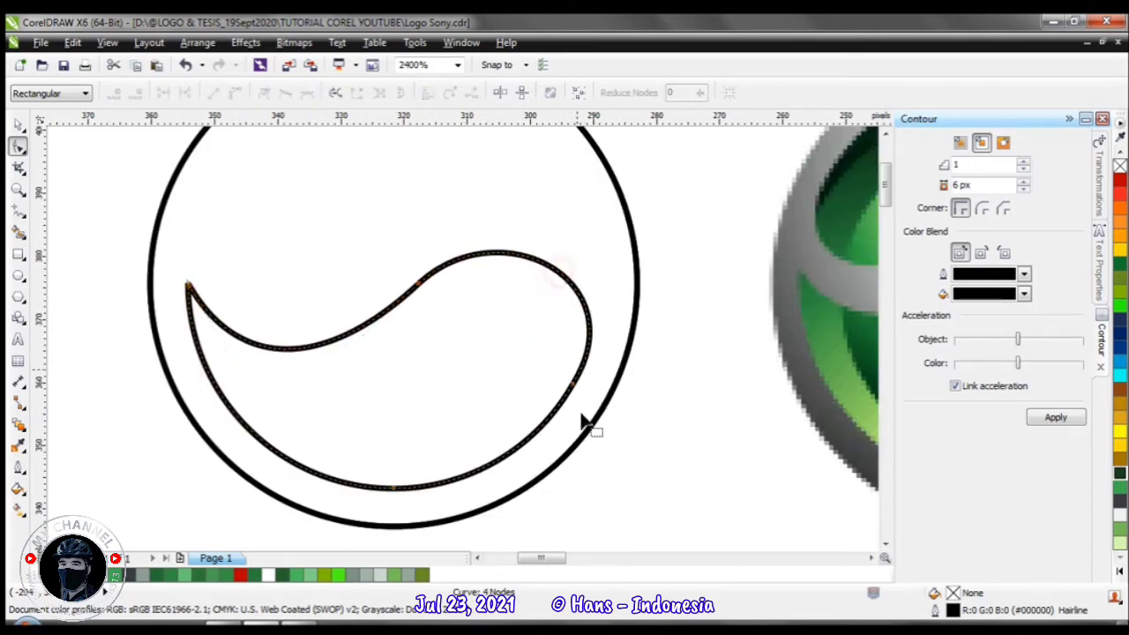
Replace the lower-right node with one further down the arc, and shorten its upper handle to narrow the right bulge
{"action": "double_click", "coordinate": [530, 438]}
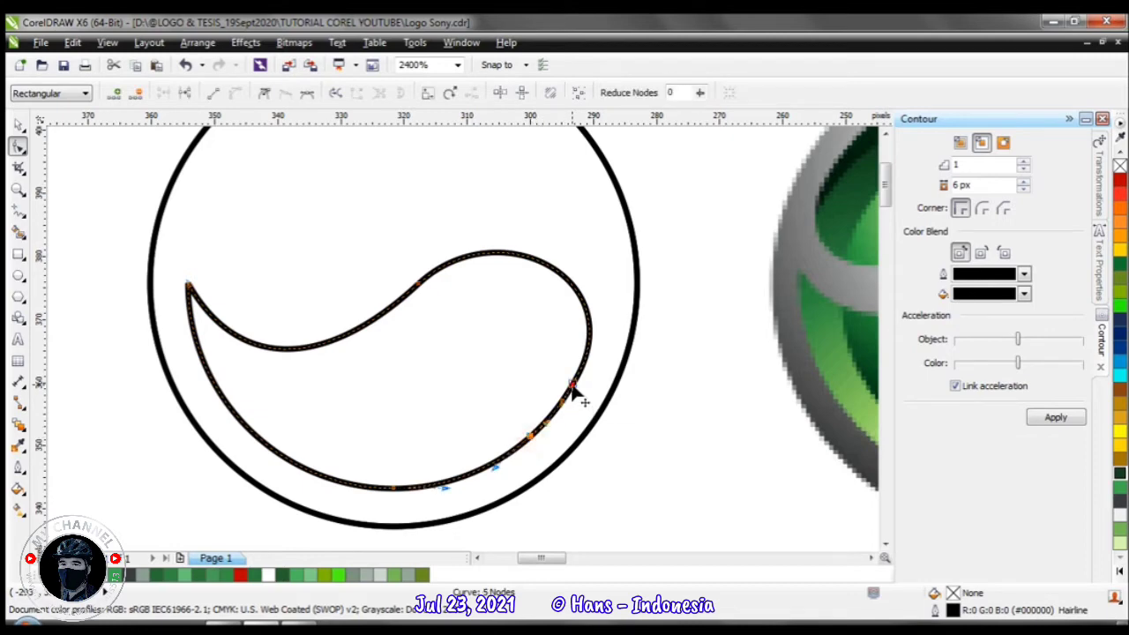
{"action": "double_click", "coordinate": [572, 388]}
{"action": "left_click_drag", "start_coordinate": [554, 454], "coordinate": [486, 392]}
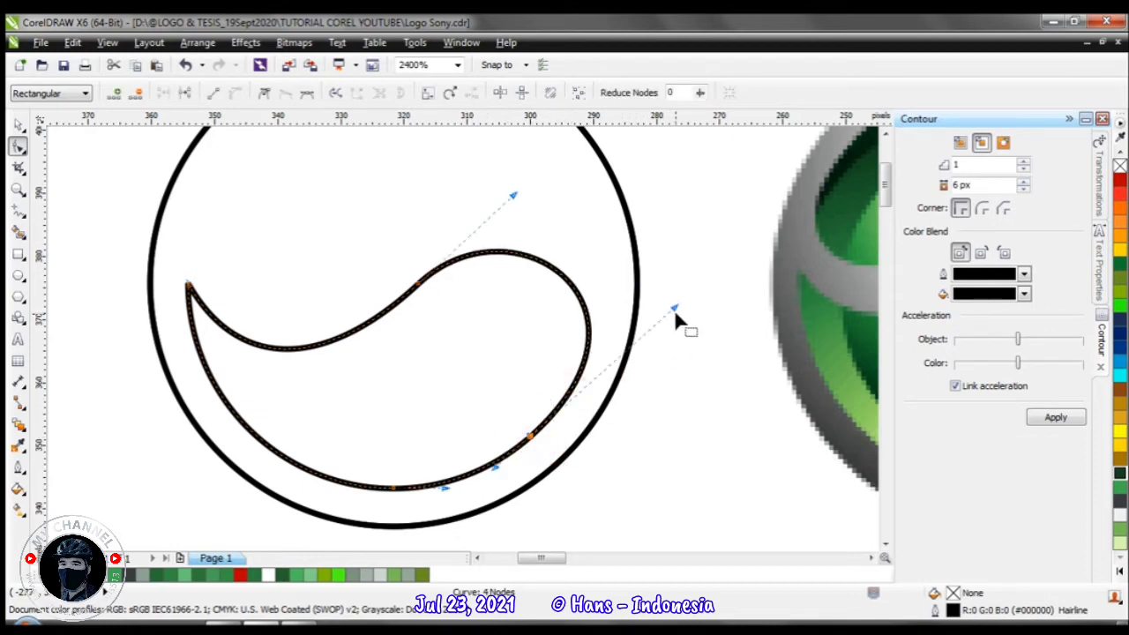
{"action": "left_click_drag", "start_coordinate": [674, 310], "coordinate": [646, 327]}
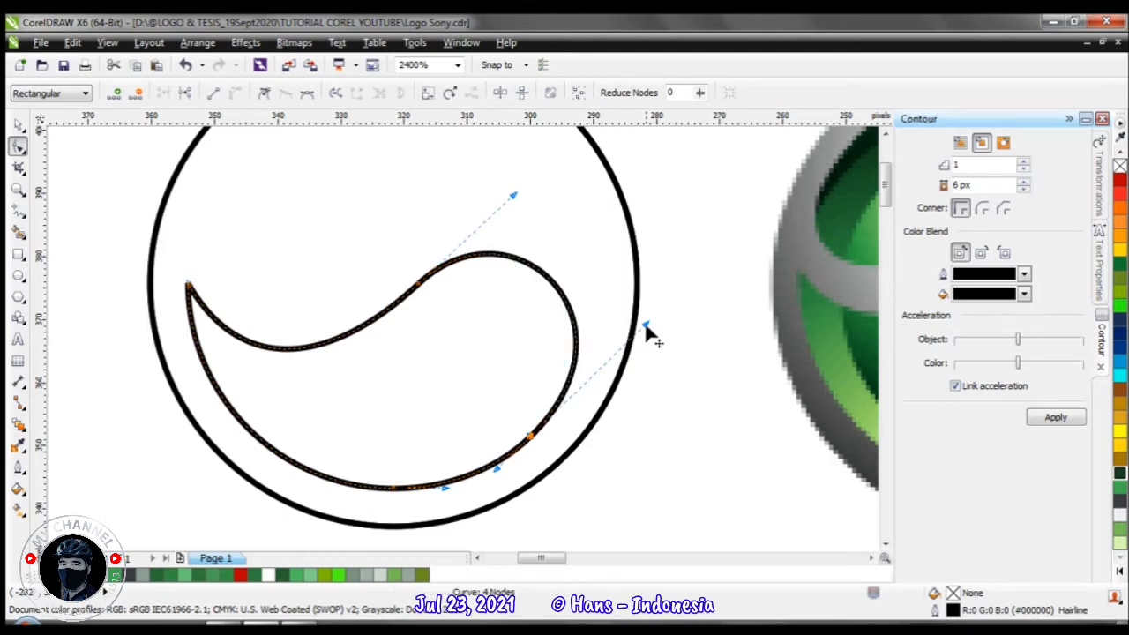
{"action": "scroll", "coordinate": [646, 328], "scroll_direction": "down", "scroll_amount": 2}
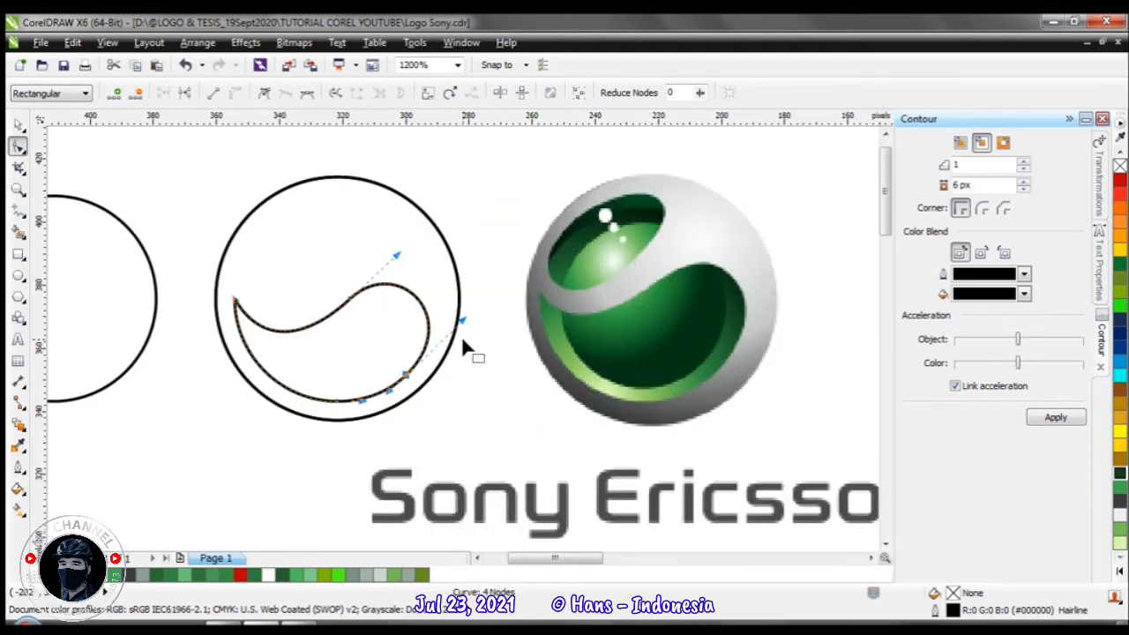
Replace the wave's middle node with a new one further down and left along the upper edge
{"action": "scroll", "coordinate": [461, 340], "scroll_direction": "up", "scroll_amount": 1}
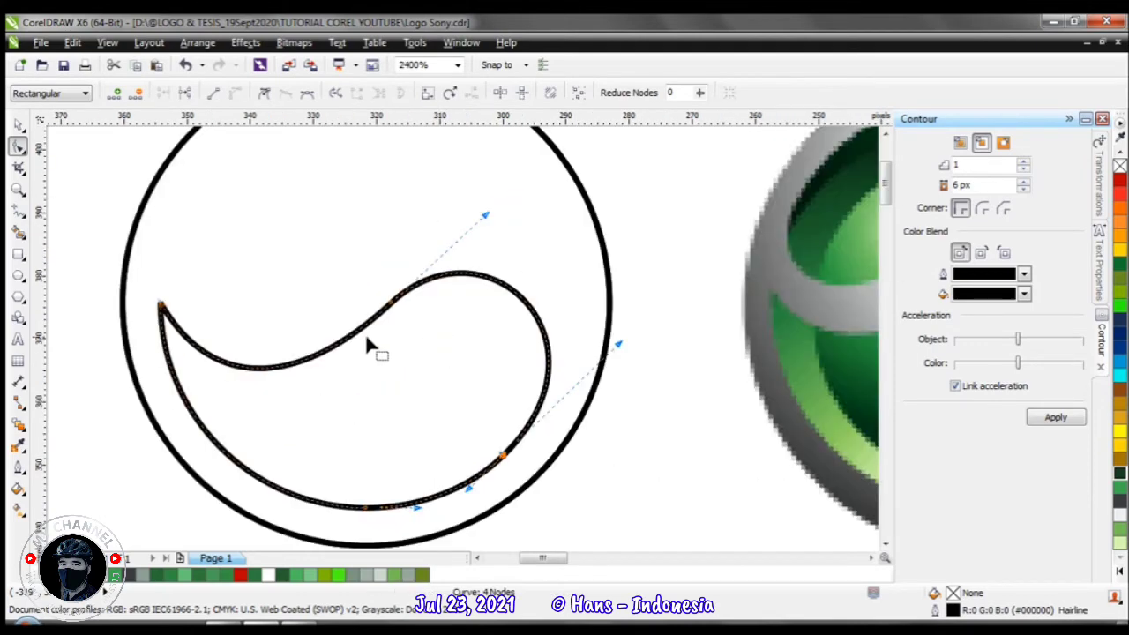
{"action": "double_click", "coordinate": [358, 328]}
{"action": "double_click", "coordinate": [393, 303]}
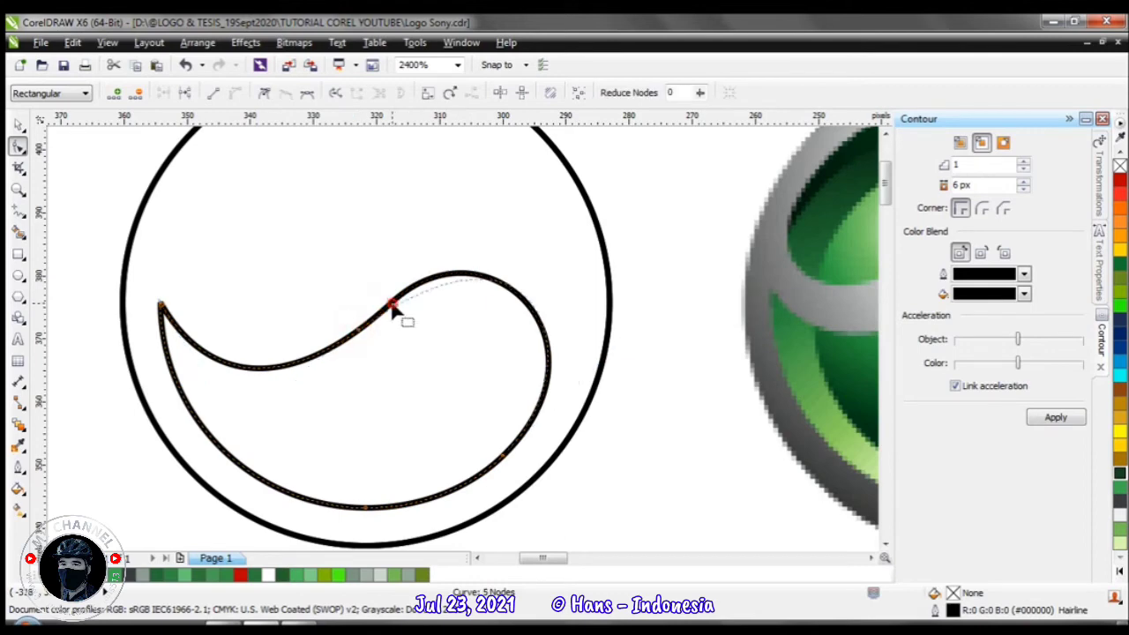
{"action": "double_click", "coordinate": [391, 302]}
{"action": "left_click", "coordinate": [358, 332]}
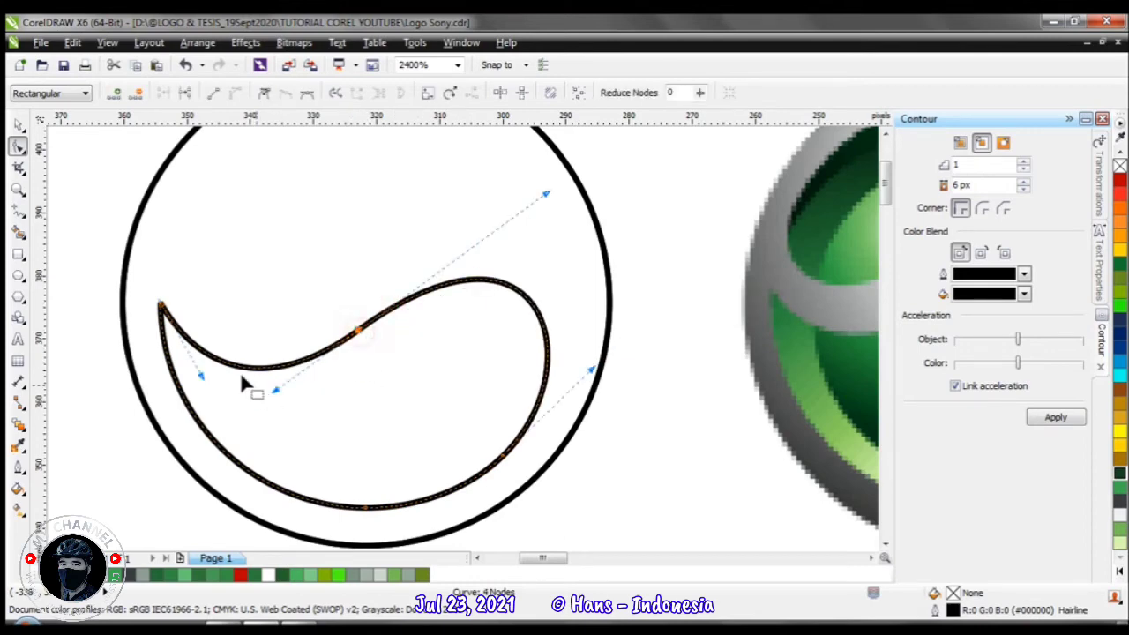
Fine-tune the handles of the tip node and the middle node to match the wave of the reference logo
{"action": "left_click_drag", "start_coordinate": [202, 374], "coordinate": [185, 377]}
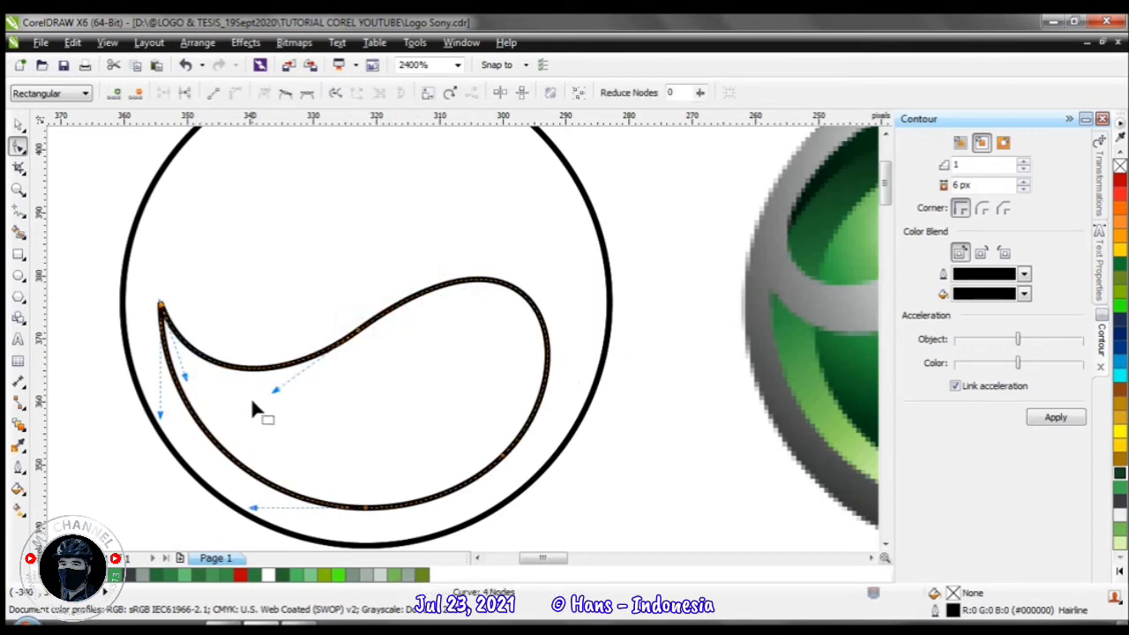
{"action": "left_click_drag", "start_coordinate": [274, 393], "coordinate": [278, 397]}
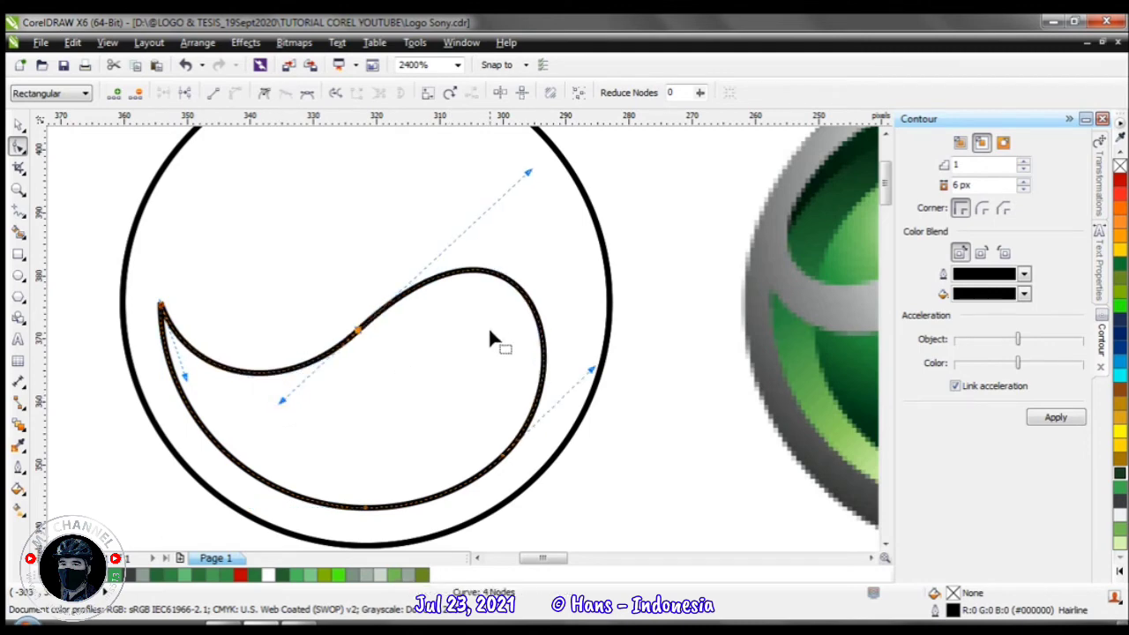
{"action": "scroll", "coordinate": [476, 333], "scroll_direction": "down", "scroll_amount": 1}
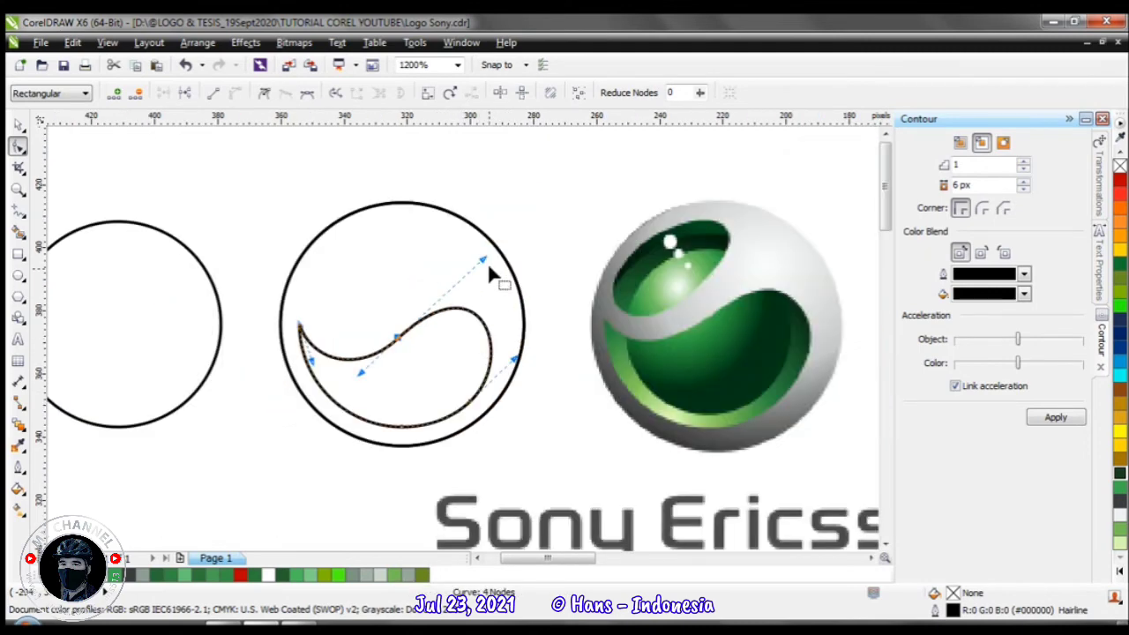
{"action": "left_click_drag", "start_coordinate": [483, 261], "coordinate": [479, 264]}
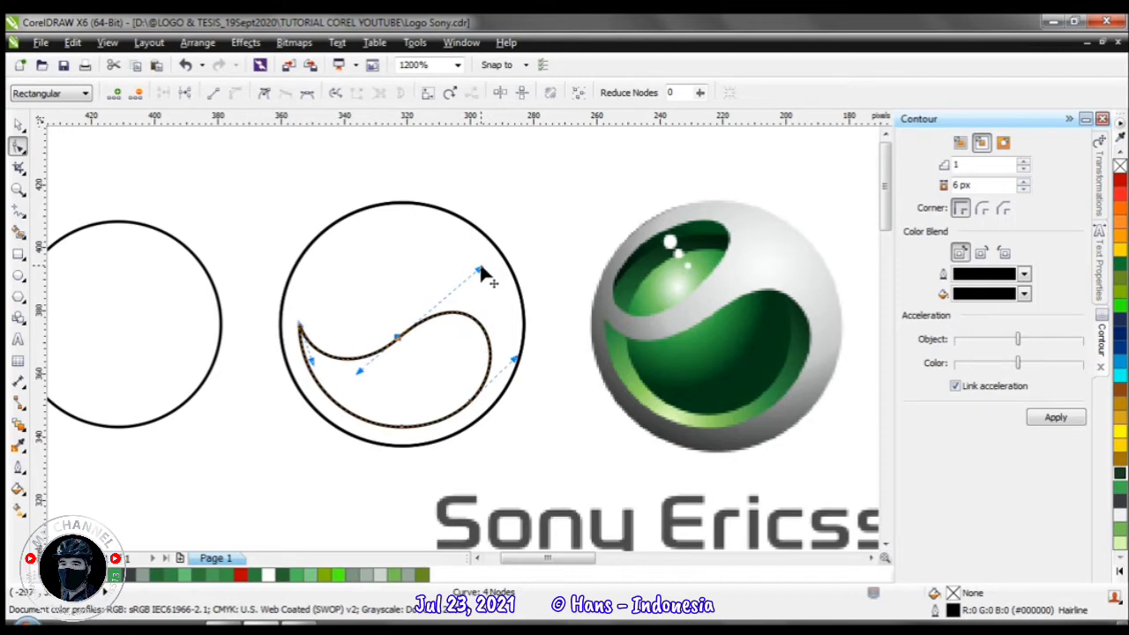
Fine-tune the handle of the wave's lower-right node to finish the right bulge, and deselect the wave
{"action": "left_click_drag", "start_coordinate": [516, 358], "coordinate": [519, 354]}
{"action": "left_click", "coordinate": [540, 402]}
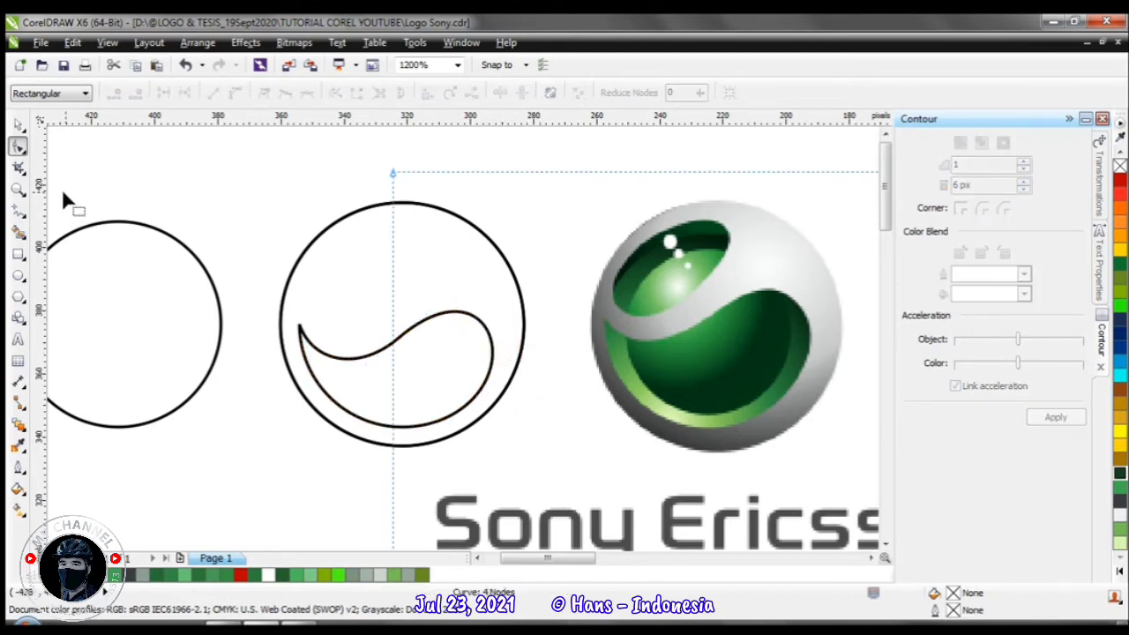
{"action": "left_click", "coordinate": [19, 126]}
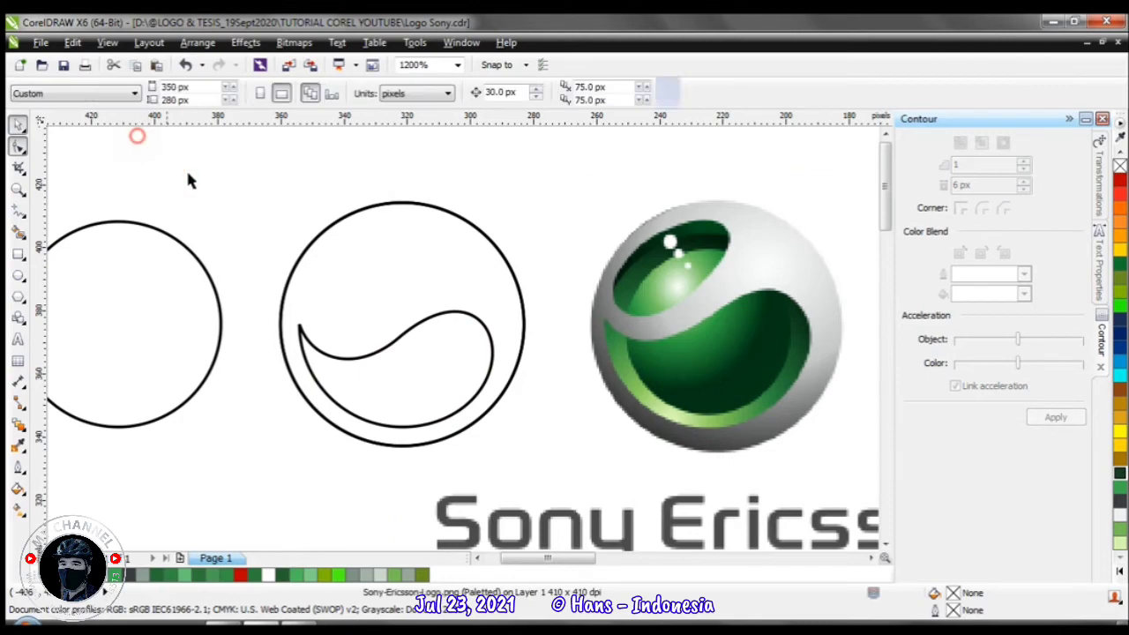
Center the separate 65 px circle horizontally inside the large outer circle
{"action": "left_click", "coordinate": [199, 320]}
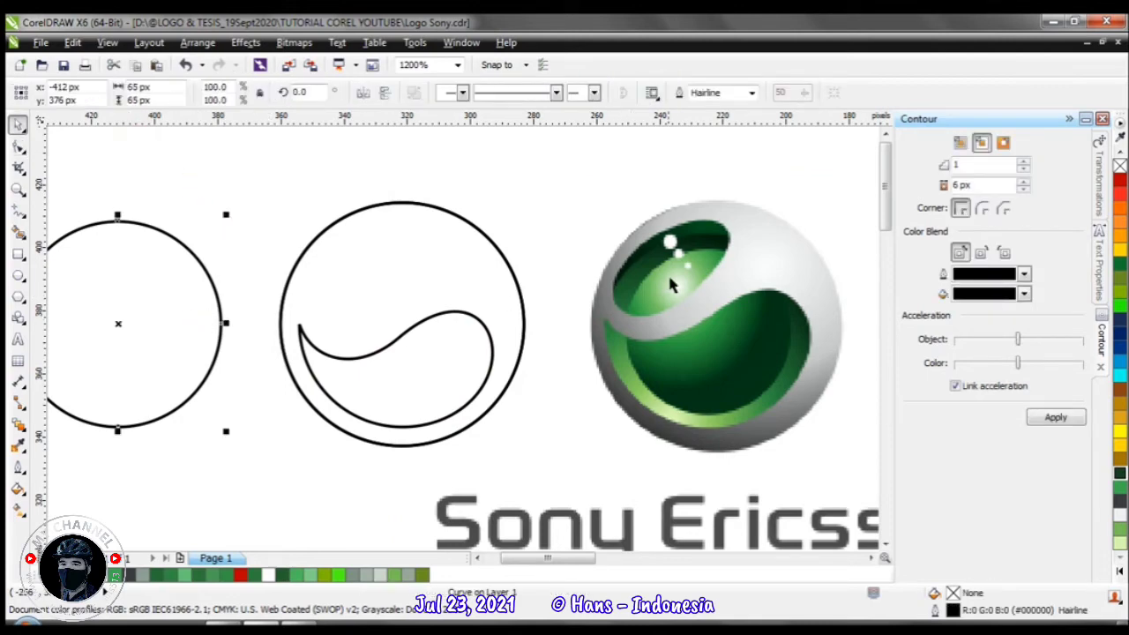
{"action": "left_click", "coordinate": [216, 427]}
{"action": "left_click", "coordinate": [157, 372]}
{"action": "left_click", "coordinate": [410, 274]}
{"action": "key", "text": "c"}
{"action": "left_click", "coordinate": [213, 213]}
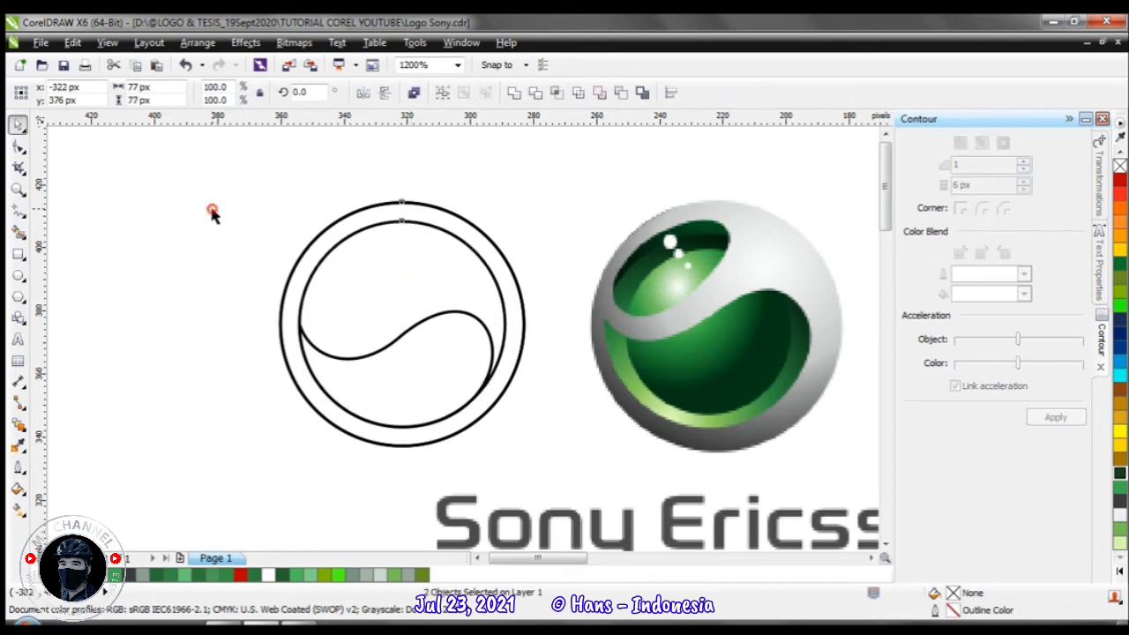
Add a node on the inner circle's left edge just above the wave's tip and make it a cusp
{"action": "left_click", "coordinate": [427, 281]}
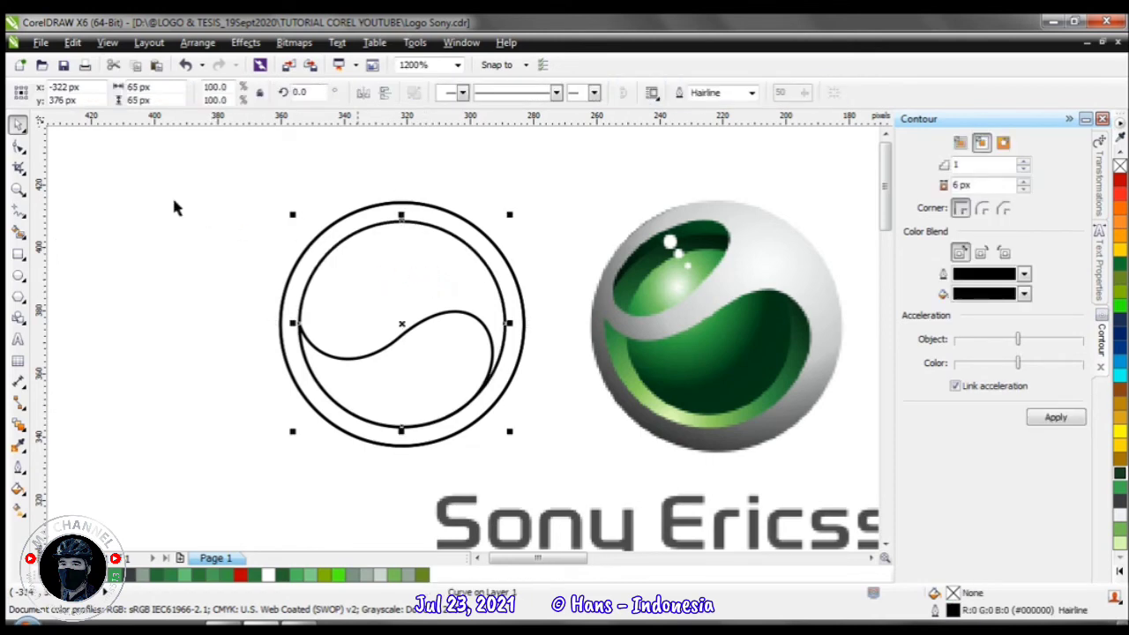
{"action": "left_click", "coordinate": [17, 146]}
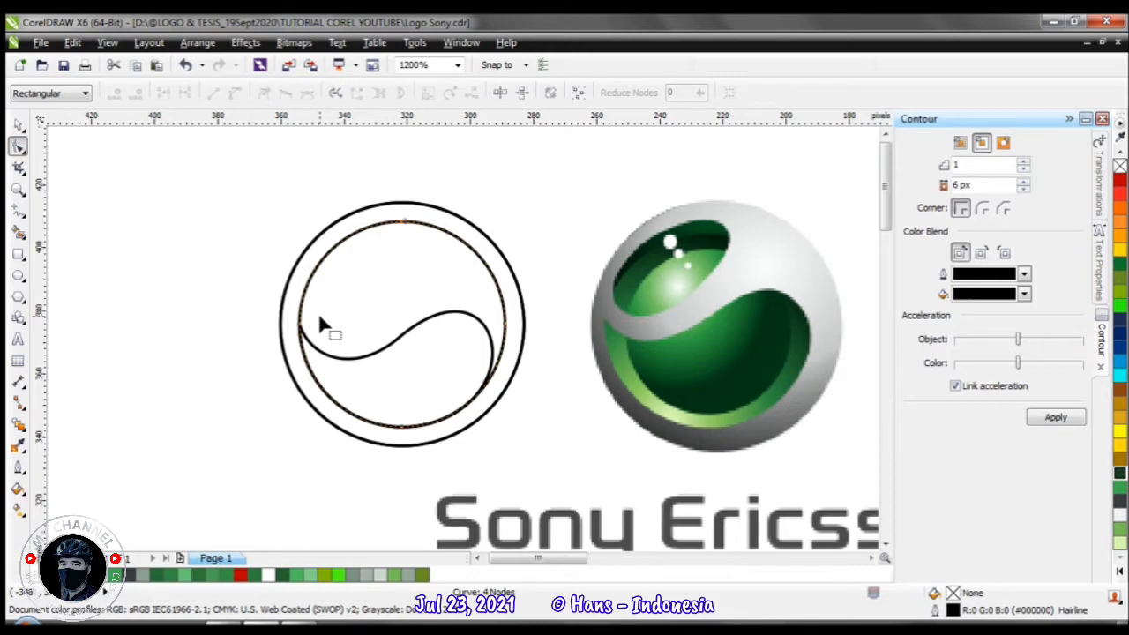
{"action": "left_click", "coordinate": [301, 301]}
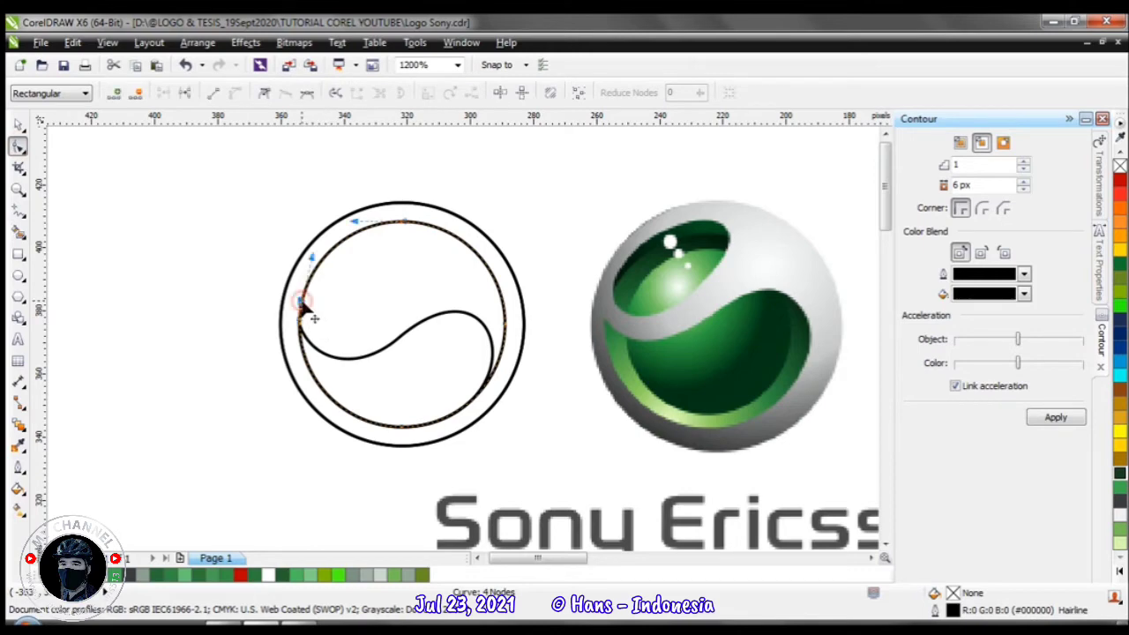
{"action": "right_click", "coordinate": [301, 303]}
{"action": "left_click", "coordinate": [340, 396]}
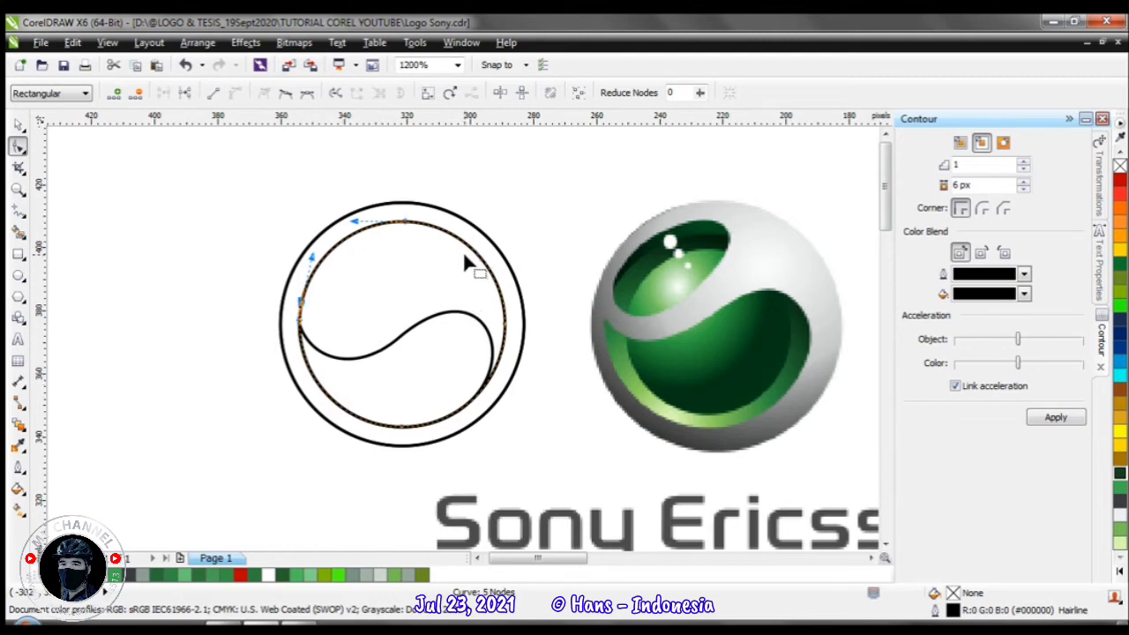
{"action": "right_click", "coordinate": [406, 225]}
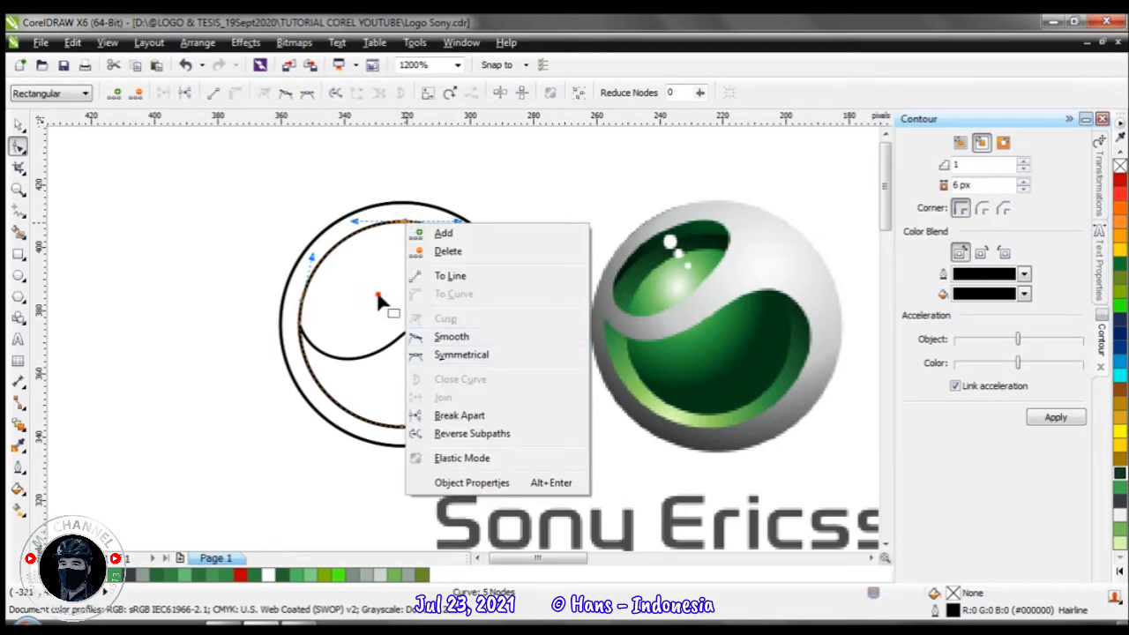
{"action": "left_click", "coordinate": [377, 294]}
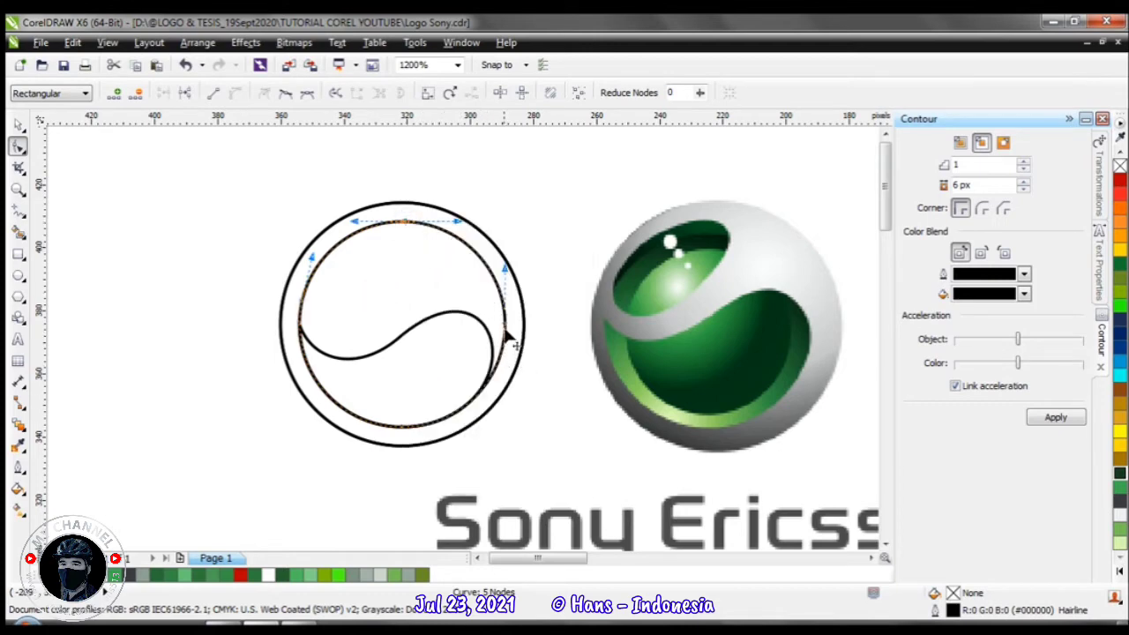
Pull the inner circle's right and bottom nodes inward to just above the wave's upper edge
{"action": "left_click_drag", "start_coordinate": [504, 326], "coordinate": [417, 302]}
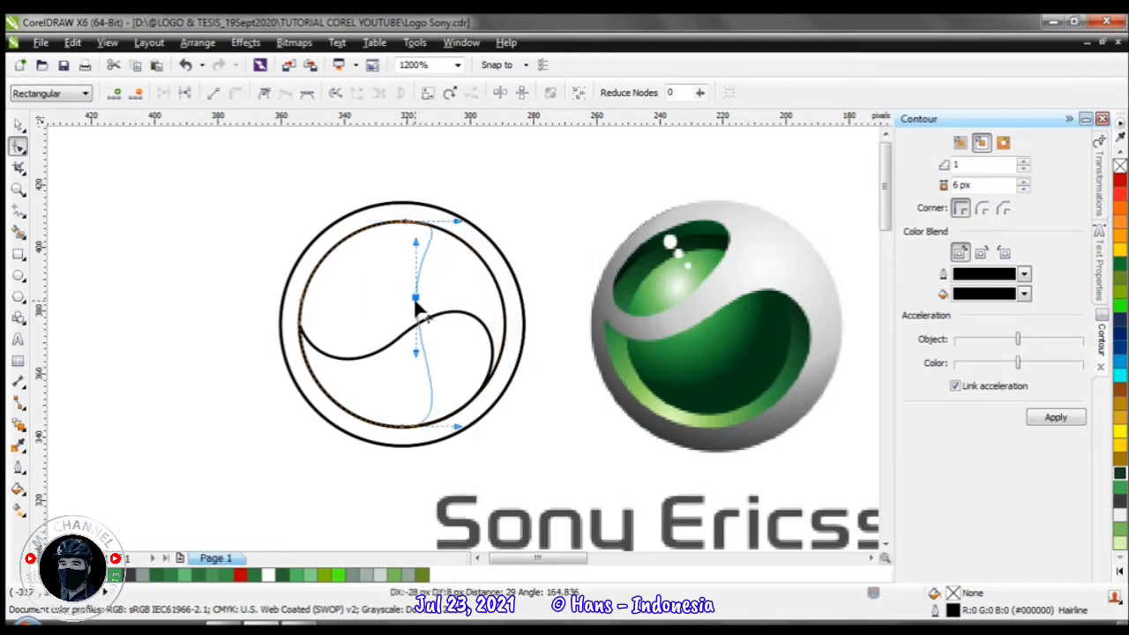
{"action": "left_click", "coordinate": [403, 429]}
{"action": "left_click_drag", "start_coordinate": [402, 429], "coordinate": [388, 309]}
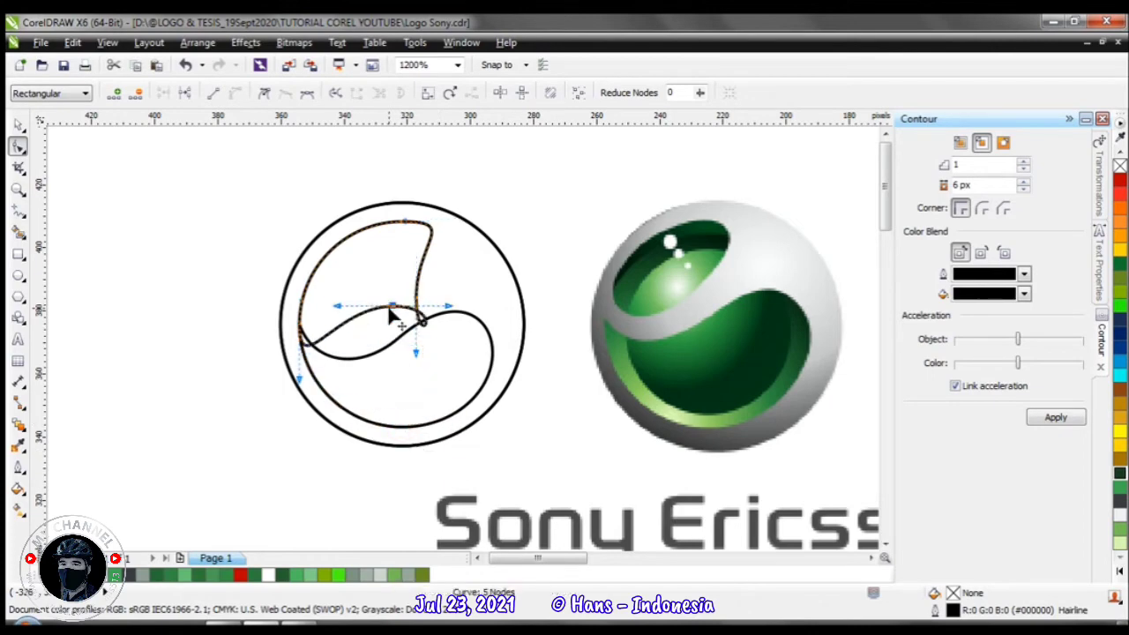
Delete the upper shape's original left node and swing the cusp node's lower handle inward along the bottom edge
{"action": "scroll", "coordinate": [344, 327], "scroll_direction": "up", "scroll_amount": 1}
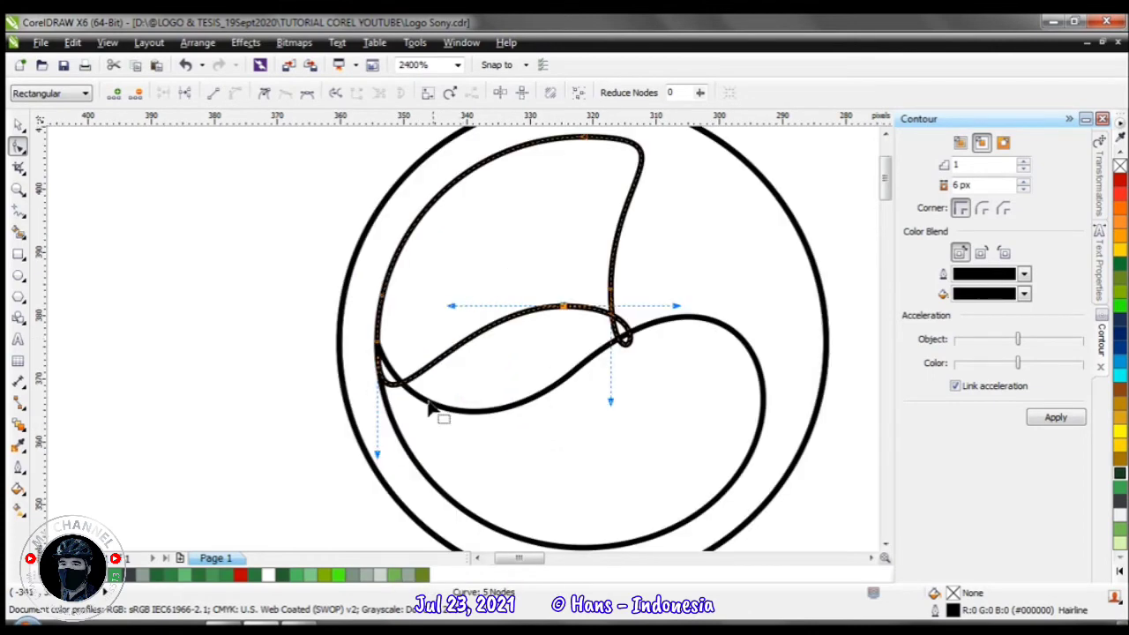
{"action": "double_click", "coordinate": [377, 341]}
{"action": "left_click", "coordinate": [382, 296]}
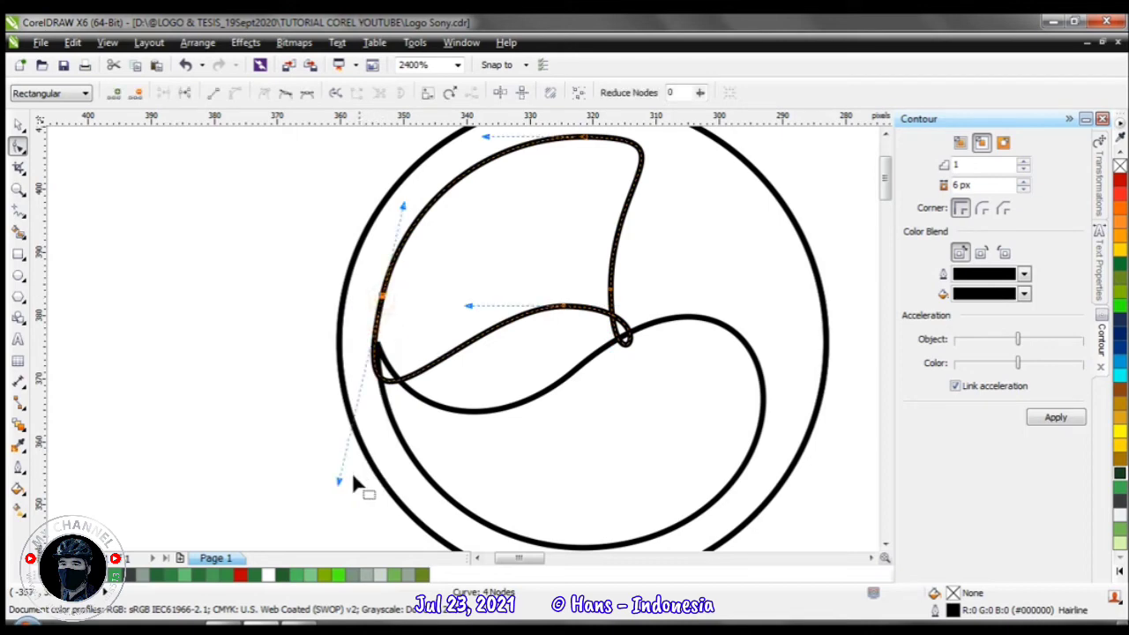
{"action": "left_click_drag", "start_coordinate": [339, 483], "coordinate": [463, 308]}
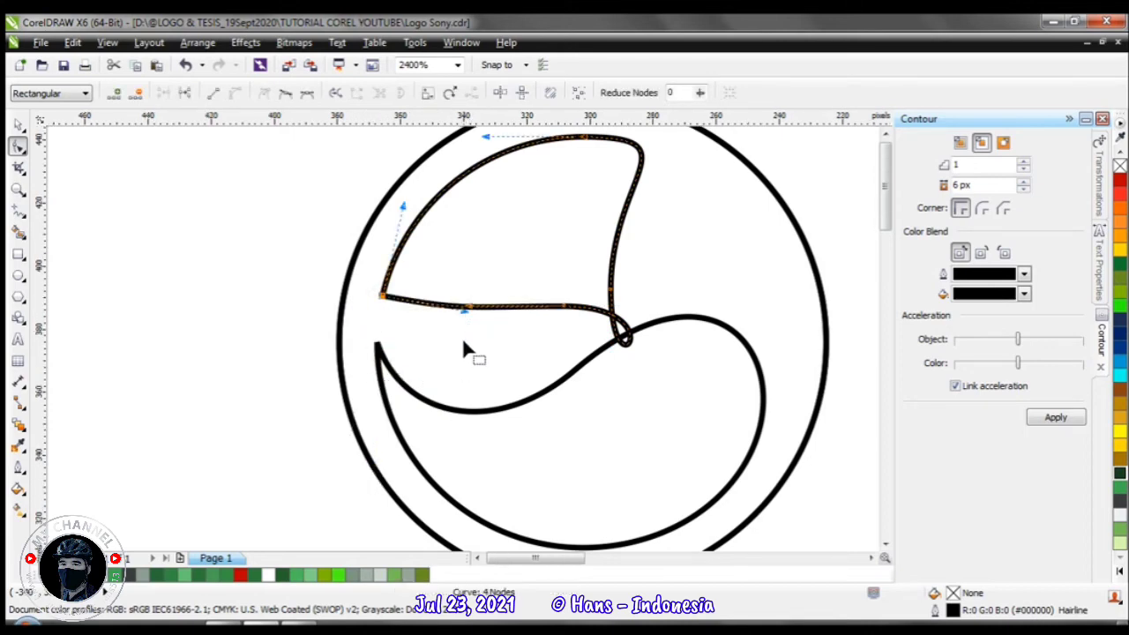
{"action": "scroll", "coordinate": [463, 344], "scroll_direction": "down", "scroll_amount": 2}
{"action": "scroll", "coordinate": [462, 344], "scroll_direction": "up", "scroll_amount": 1}
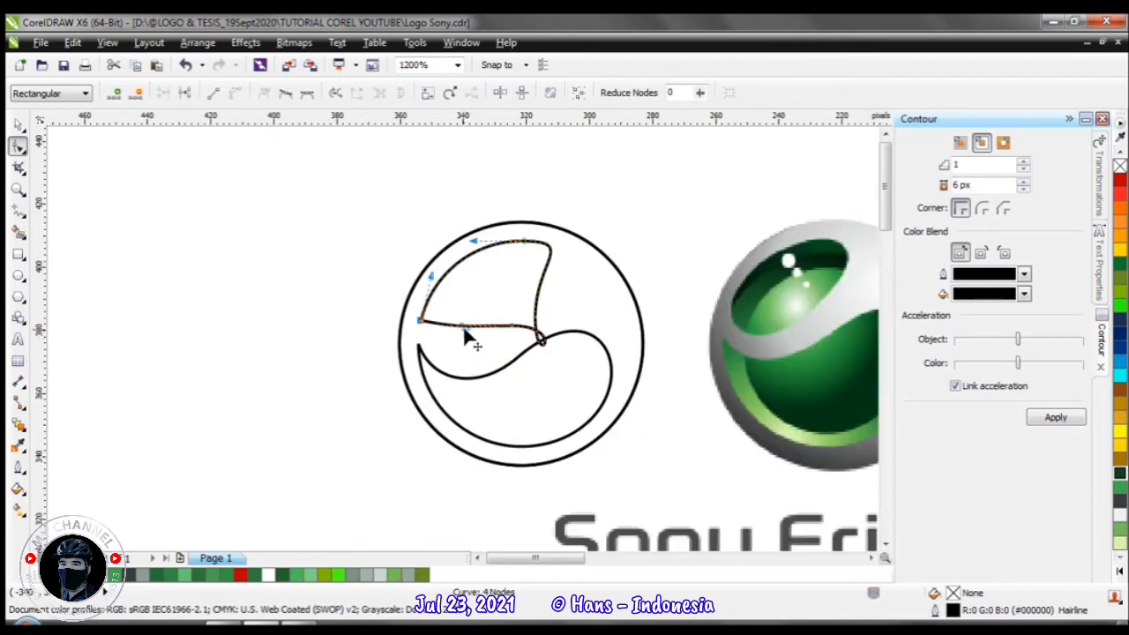
Delete the upper shape's right node to remove the small loop in its outline
{"action": "scroll", "coordinate": [462, 334], "scroll_direction": "up", "scroll_amount": 1}
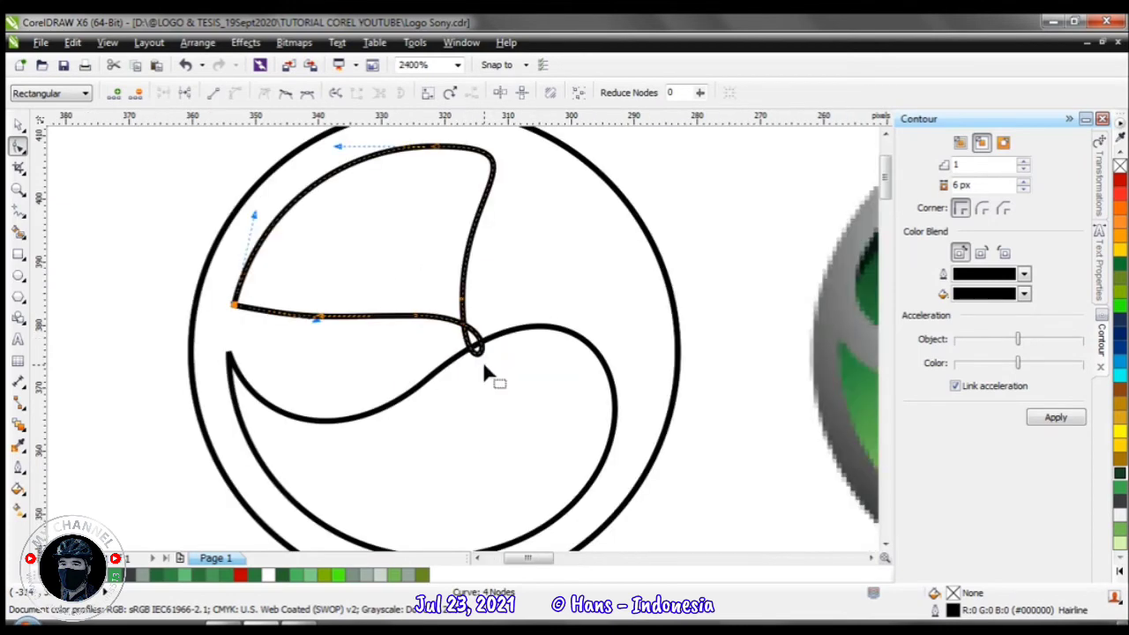
{"action": "left_click", "coordinate": [463, 303]}
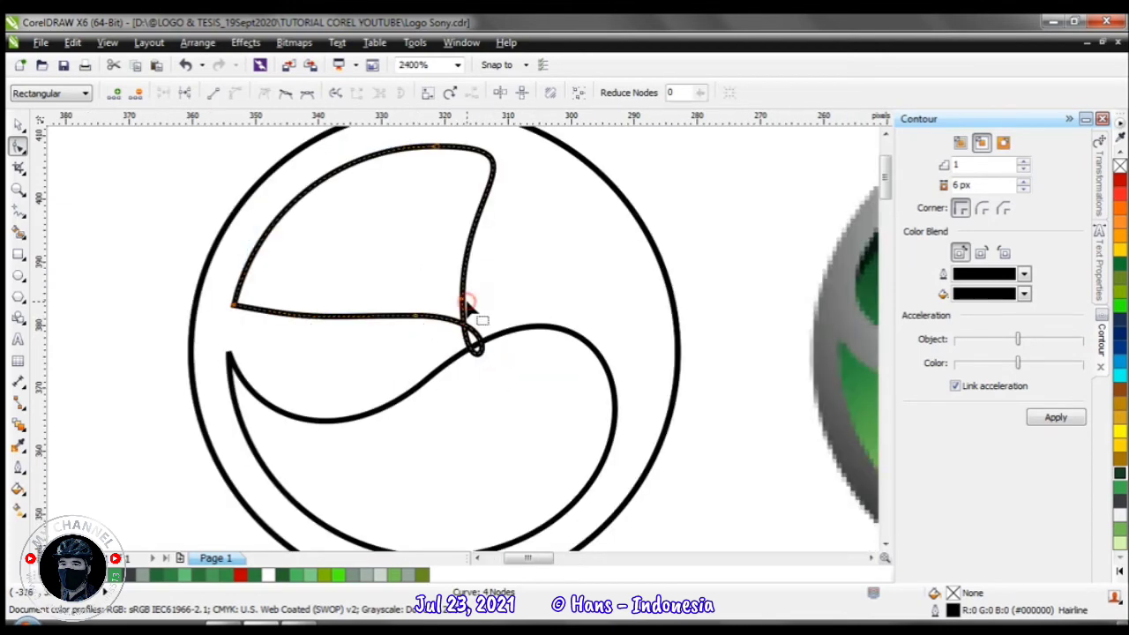
{"action": "double_click", "coordinate": [466, 303]}
{"action": "scroll", "coordinate": [454, 353], "scroll_direction": "down", "scroll_amount": 1}
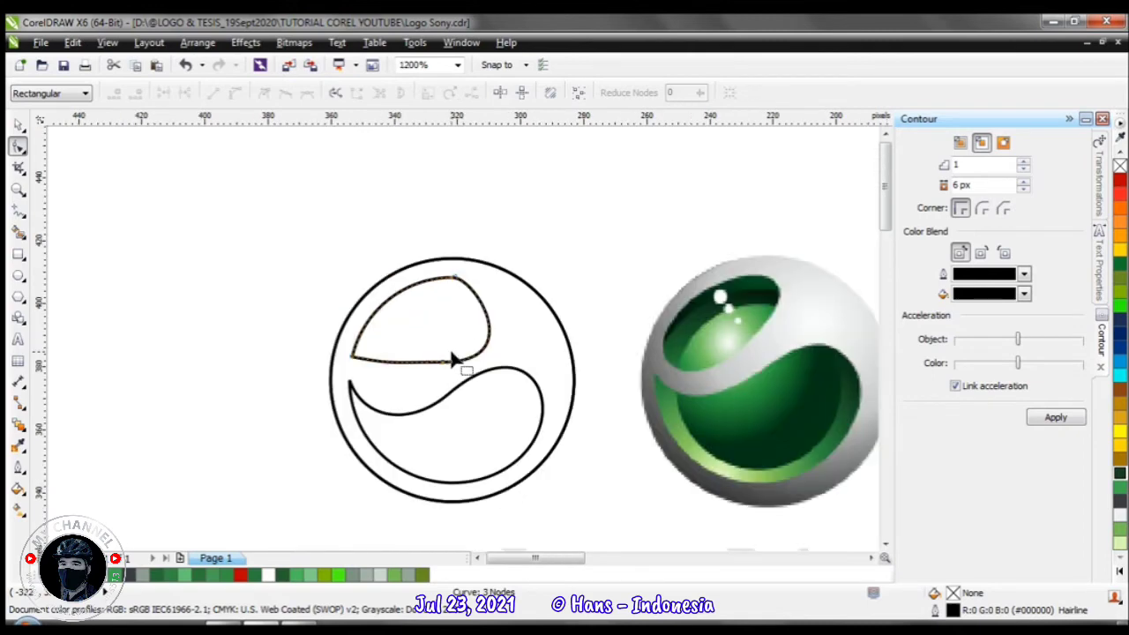
Pull the left cusp node's lower handle downward so the upper shape's bottom edge bulges toward the wave
{"action": "scroll", "coordinate": [437, 369], "scroll_direction": "up", "scroll_amount": 1}
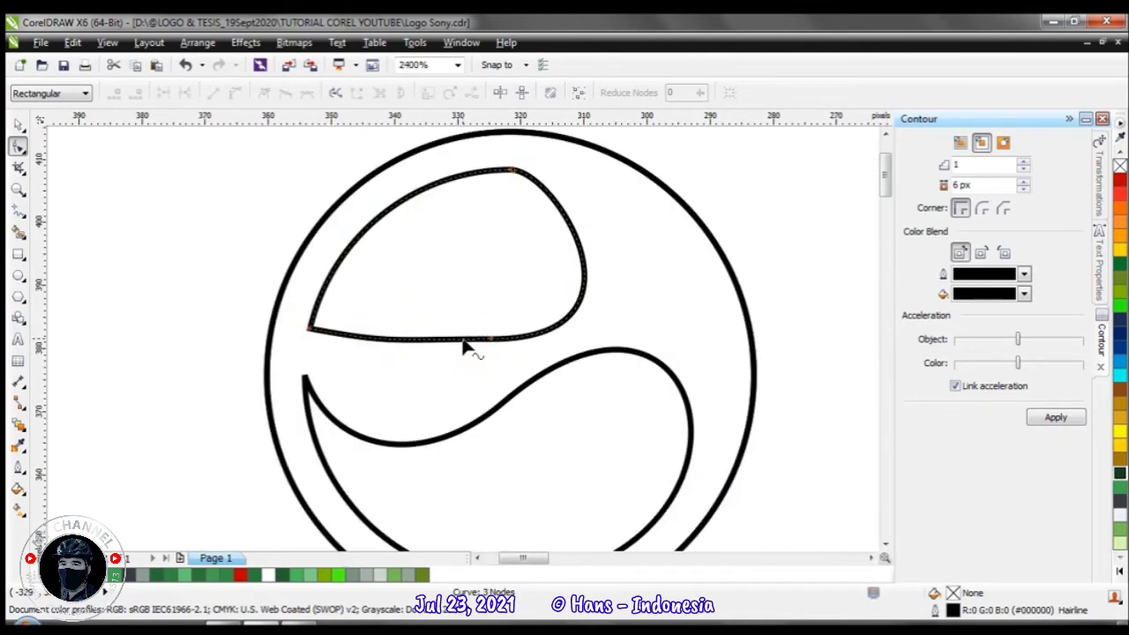
{"action": "left_click", "coordinate": [309, 330]}
{"action": "left_click_drag", "start_coordinate": [389, 343], "coordinate": [366, 441]}
{"action": "scroll", "coordinate": [474, 372], "scroll_direction": "down", "scroll_amount": 1}
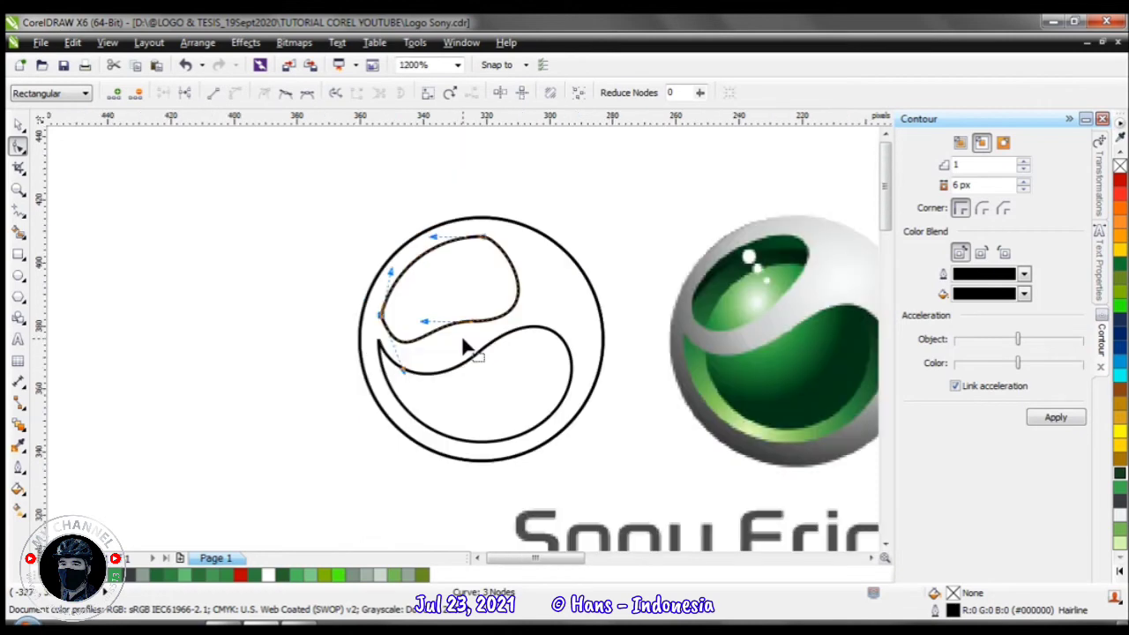
Adjust the upper shape's bottom and top node handles to form a diagonal oval parallel to the wave
{"action": "scroll", "coordinate": [465, 347], "scroll_direction": "up", "scroll_amount": 1}
{"action": "left_click_drag", "start_coordinate": [389, 310], "coordinate": [465, 340]}
{"action": "scroll", "coordinate": [465, 340], "scroll_direction": "down", "scroll_amount": 1}
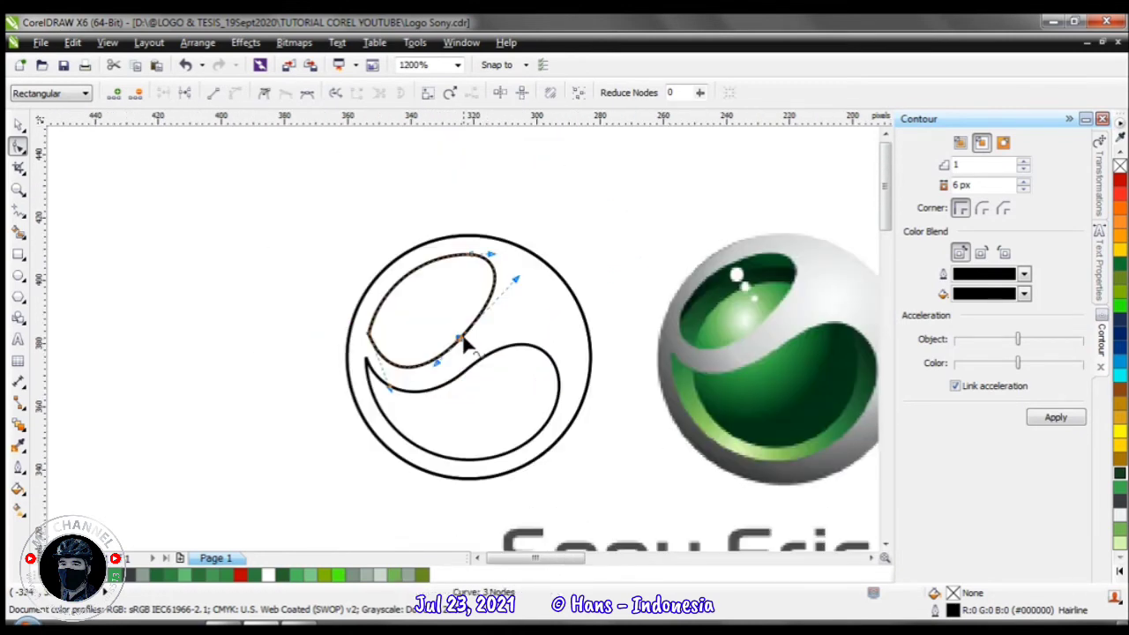
{"action": "scroll", "coordinate": [461, 335], "scroll_direction": "up", "scroll_amount": 1}
{"action": "scroll", "coordinate": [472, 348], "scroll_direction": "down", "scroll_amount": 1}
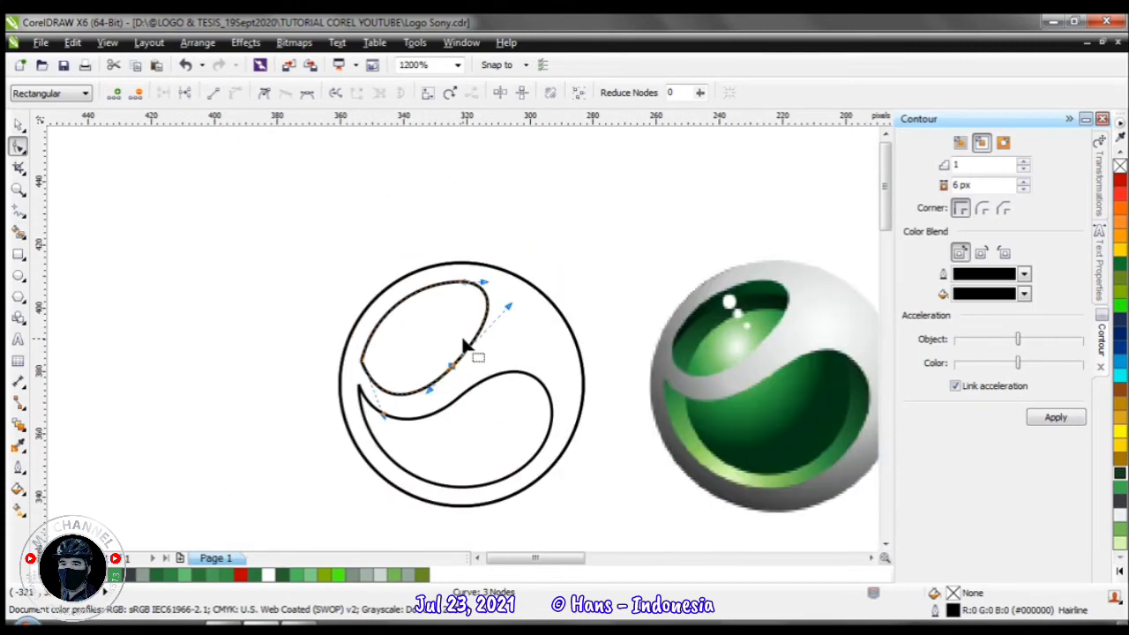
{"action": "scroll", "coordinate": [432, 366], "scroll_direction": "up", "scroll_amount": 1}
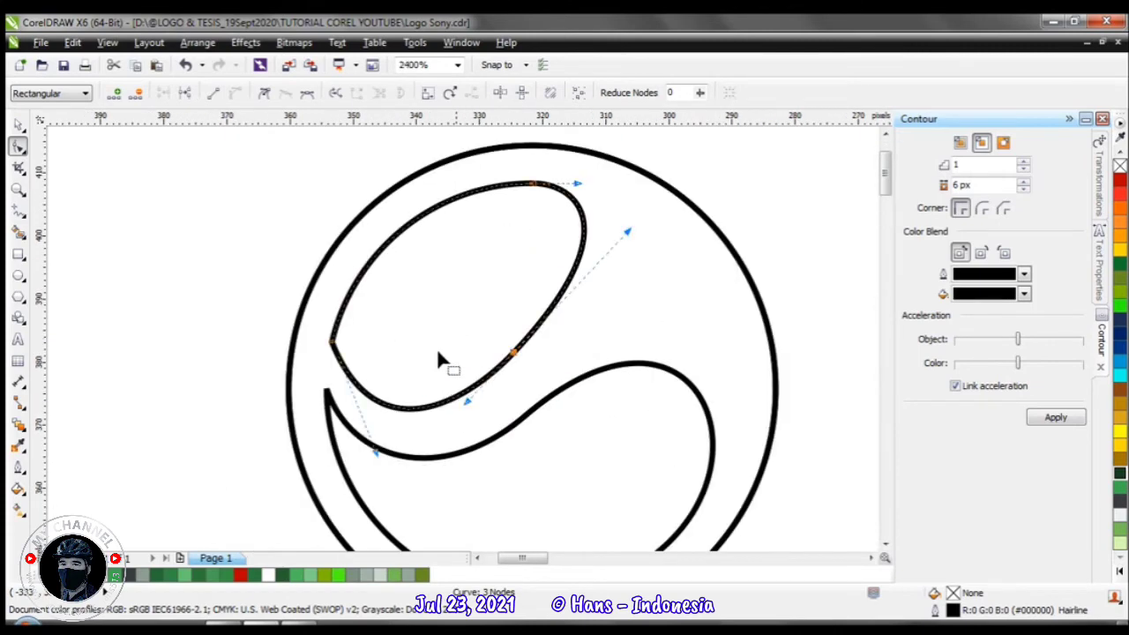
Replace the oval's left cusp node with a new node slightly higher on its left edge
{"action": "left_click", "coordinate": [339, 321]}
{"action": "left_click", "coordinate": [340, 356]}
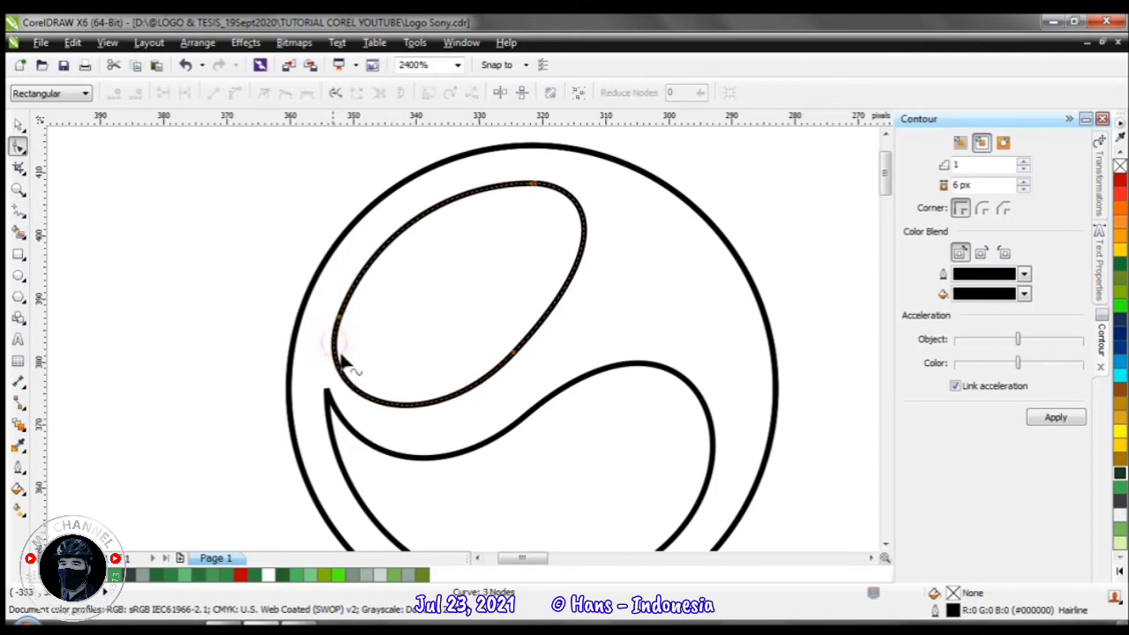
{"action": "scroll", "coordinate": [438, 370], "scroll_direction": "down", "scroll_amount": 1}
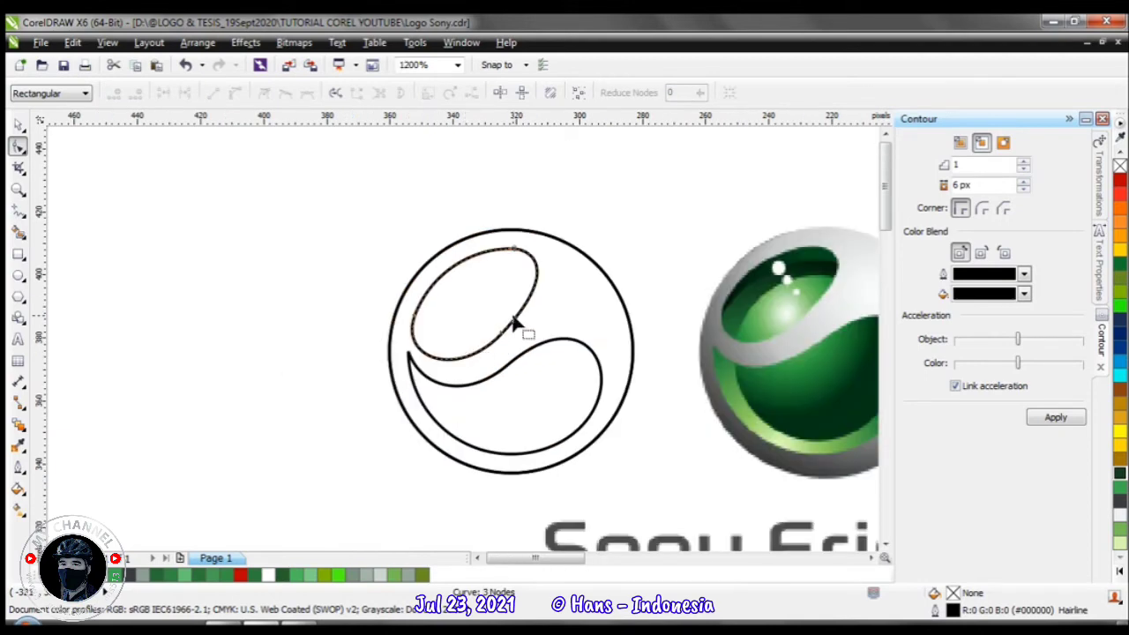
Shift the oval's lower-right node slightly outward and shorten its upper handle to refine the right side
{"action": "scroll", "coordinate": [514, 311], "scroll_direction": "up", "scroll_amount": 1}
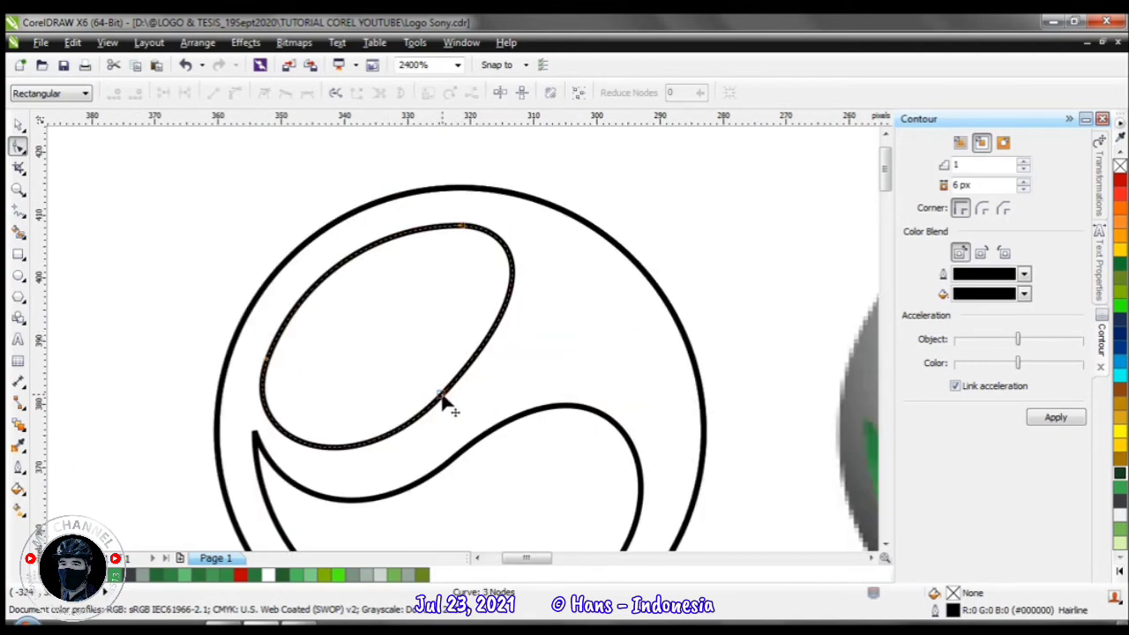
{"action": "left_click_drag", "start_coordinate": [441, 394], "coordinate": [449, 395]}
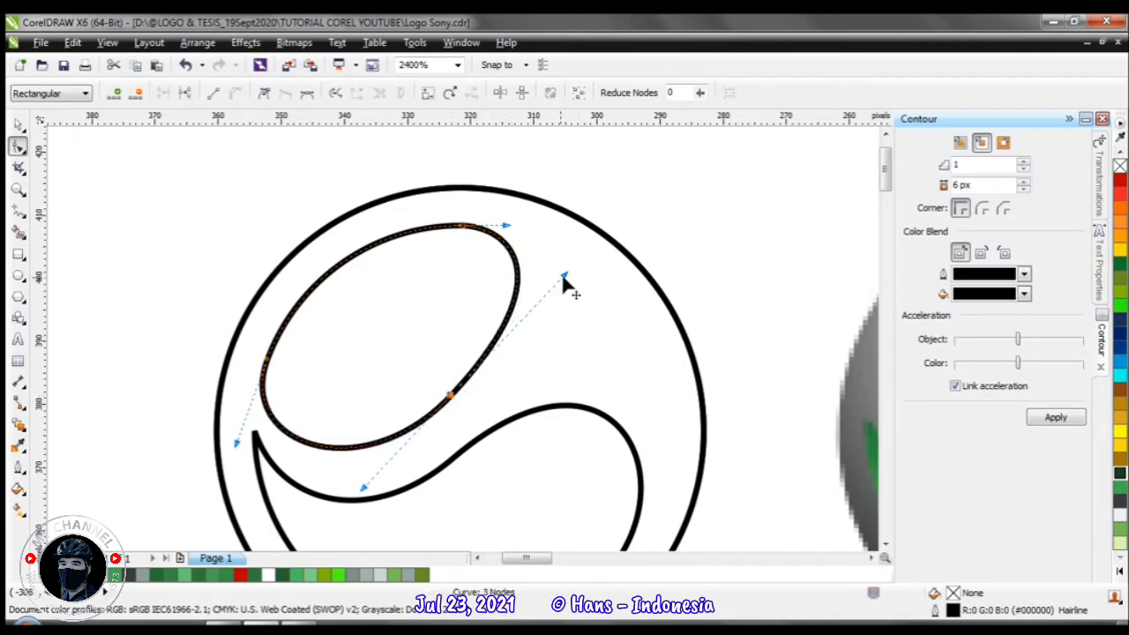
{"action": "left_click_drag", "start_coordinate": [565, 281], "coordinate": [559, 291]}
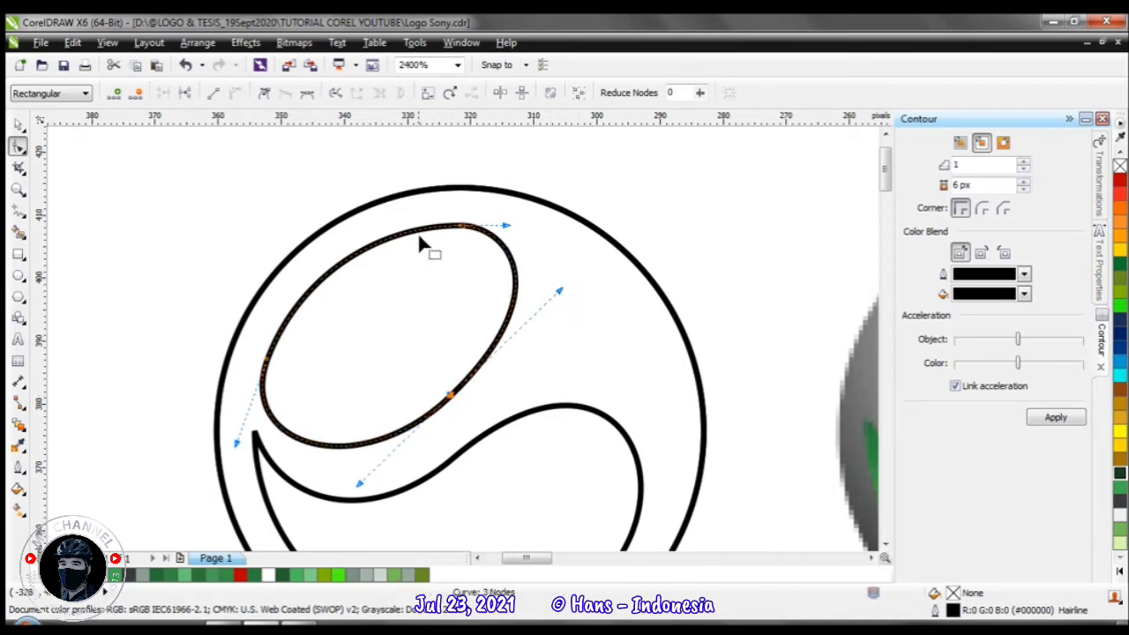
Replace the oval's top node with a new one slightly further left along the edge
{"action": "left_click", "coordinate": [426, 239]}
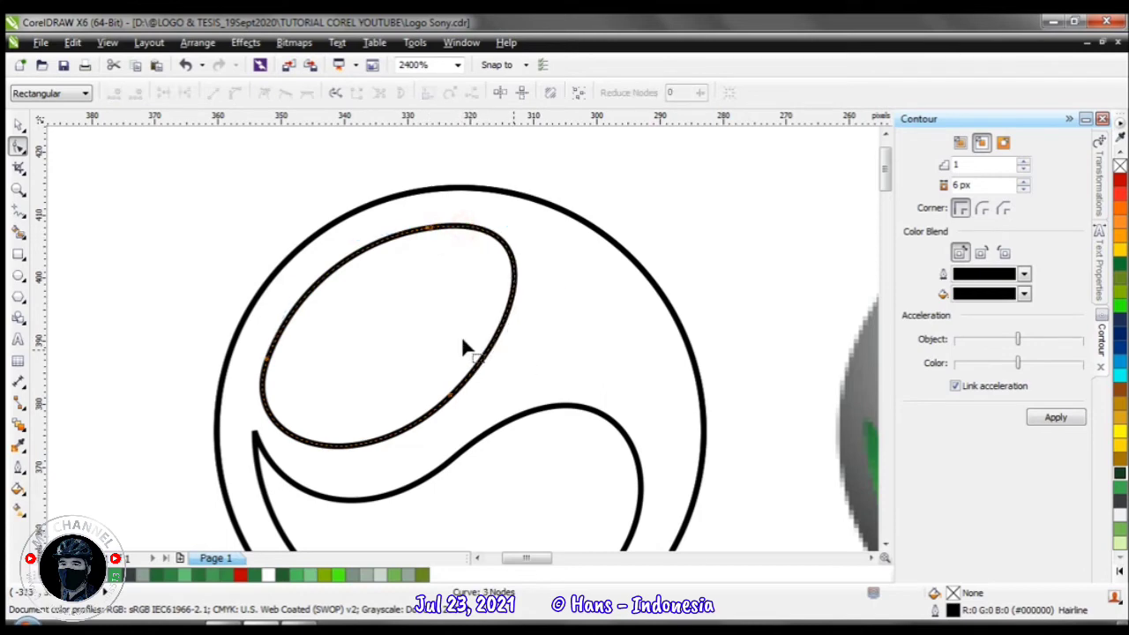
{"action": "scroll", "coordinate": [461, 335], "scroll_direction": "down", "scroll_amount": 2}
{"action": "scroll", "coordinate": [595, 377], "scroll_direction": "up", "scroll_amount": 1}
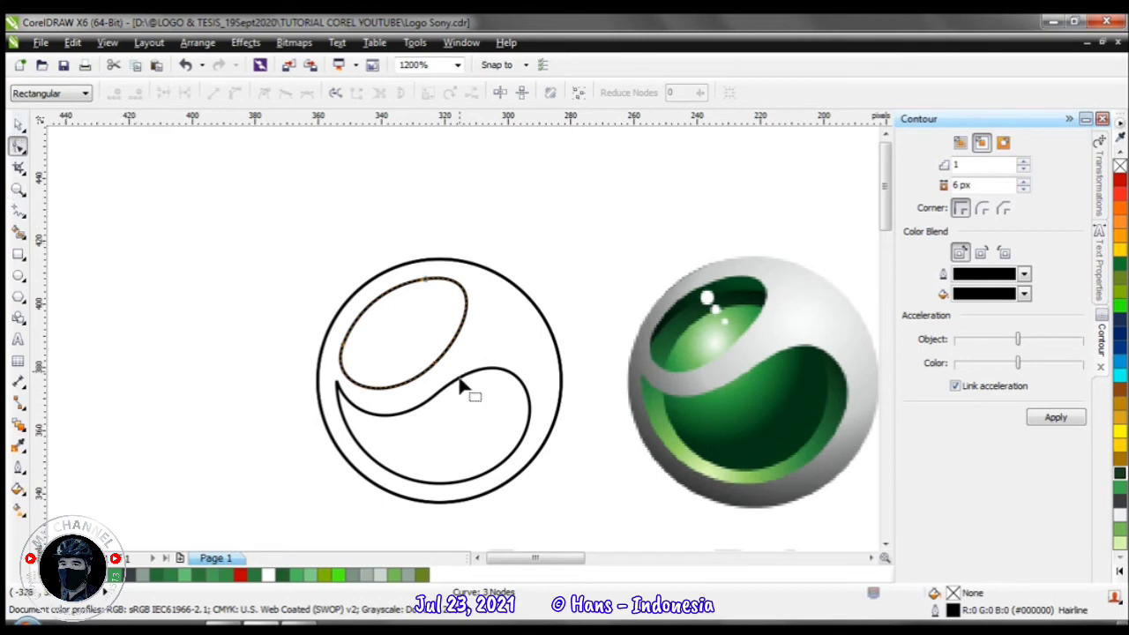
Add upper-left and lower-left nodes to the oval, delete the old left node, and adjust the handles to round that end
{"action": "scroll", "coordinate": [461, 334], "scroll_direction": "up", "scroll_amount": 1}
{"action": "double_click", "coordinate": [439, 278]}
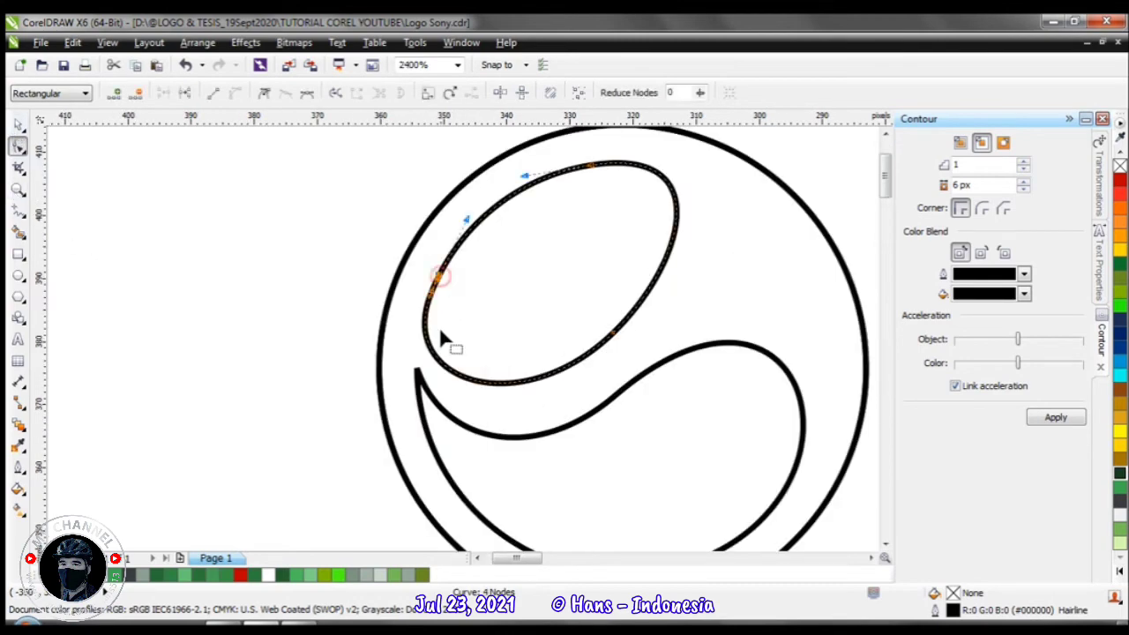
{"action": "double_click", "coordinate": [455, 375]}
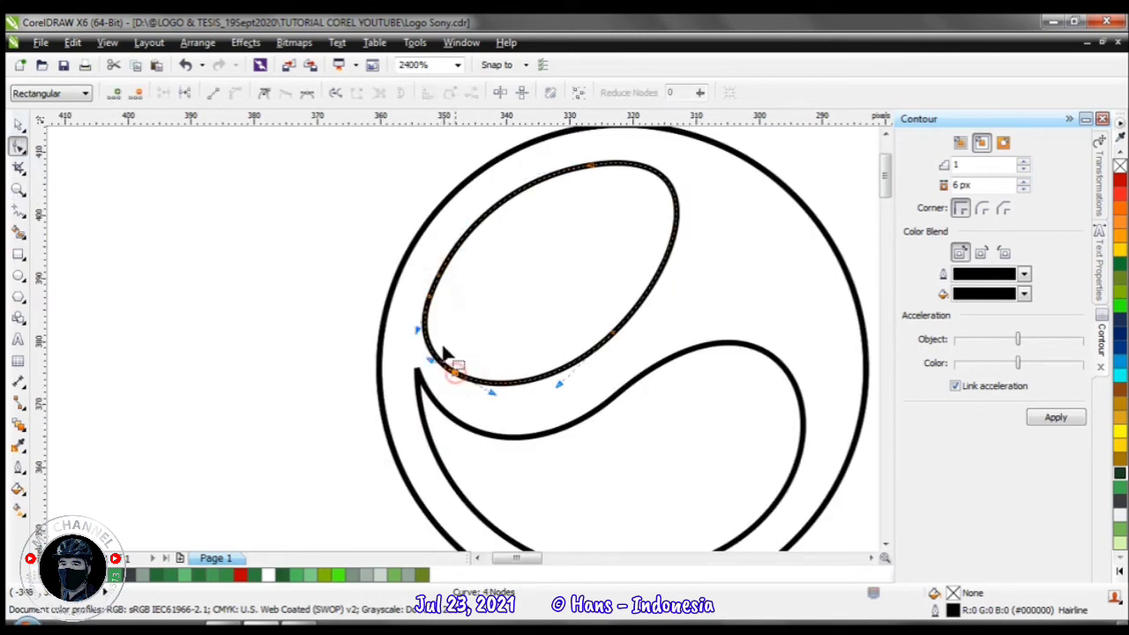
{"action": "double_click", "coordinate": [431, 296]}
{"action": "left_click_drag", "start_coordinate": [426, 233], "coordinate": [425, 231]}
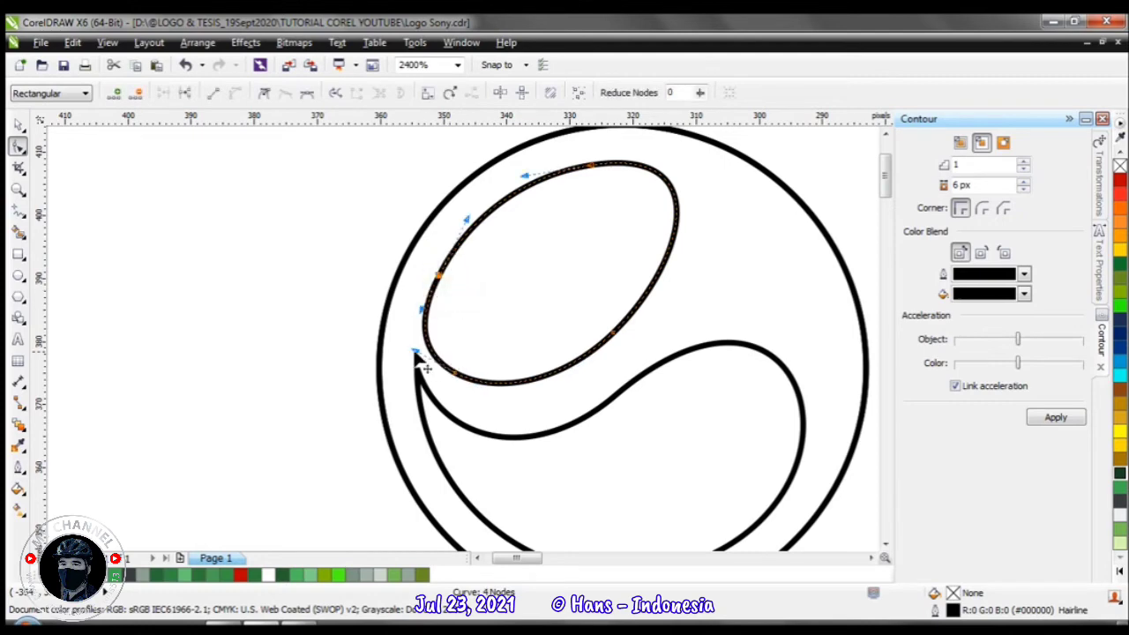
{"action": "left_click_drag", "start_coordinate": [416, 351], "coordinate": [427, 356]}
{"action": "scroll", "coordinate": [459, 331], "scroll_direction": "down", "scroll_amount": 2}
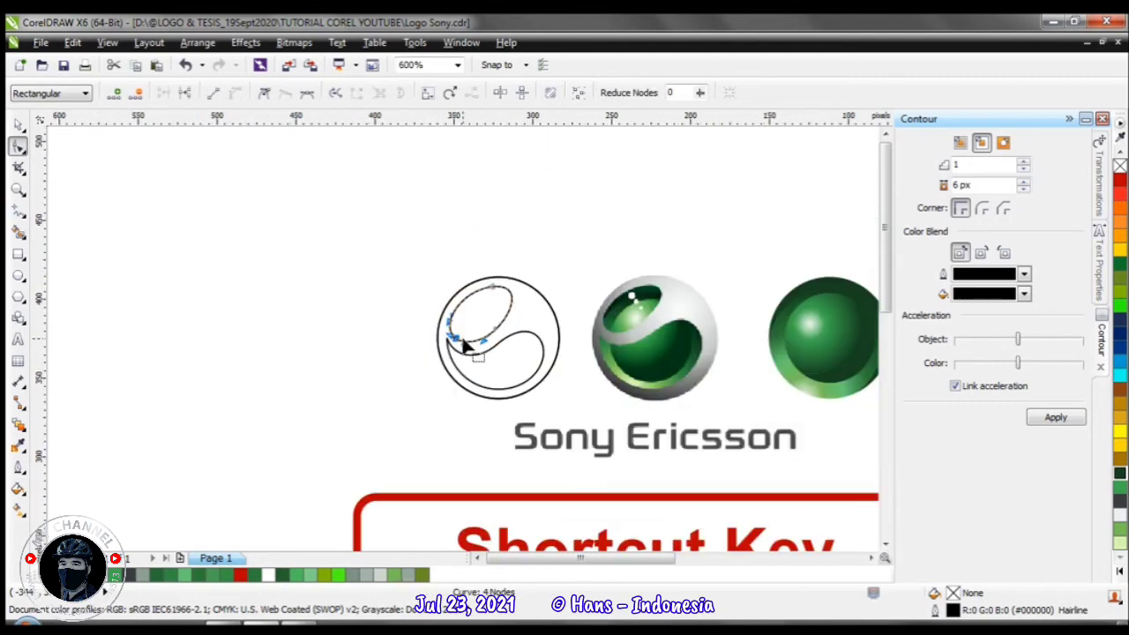
Fill both the oval and the wave cutout shapes with brown (#A27704)
{"action": "left_click", "coordinate": [18, 123]}
{"action": "left_click", "coordinate": [149, 267]}
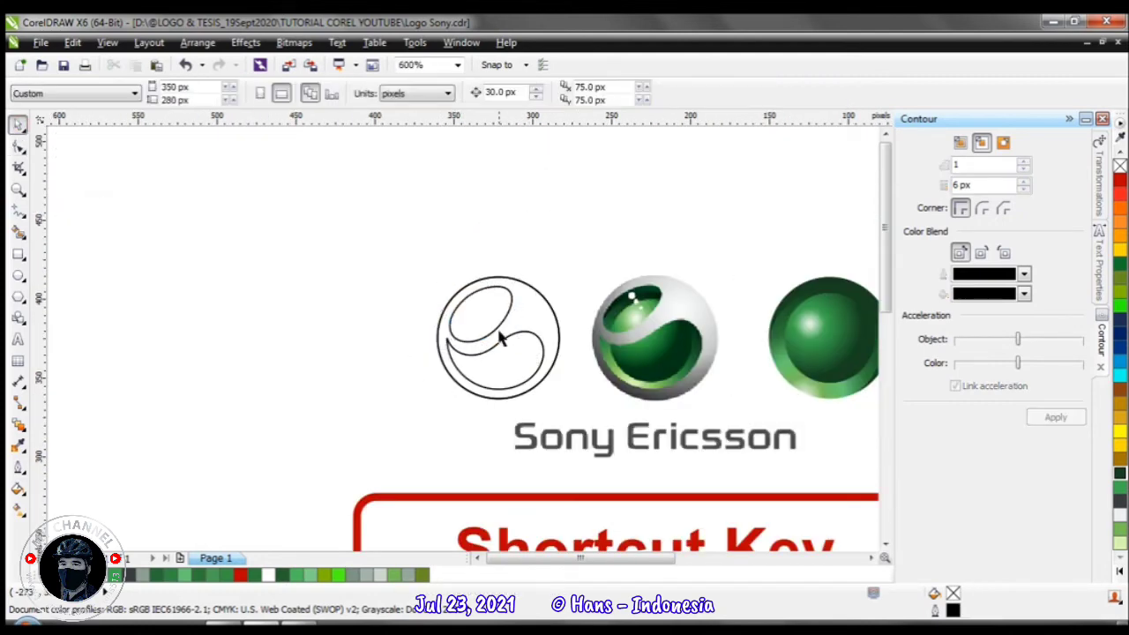
{"action": "scroll", "coordinate": [502, 330], "scroll_direction": "up", "scroll_amount": 1}
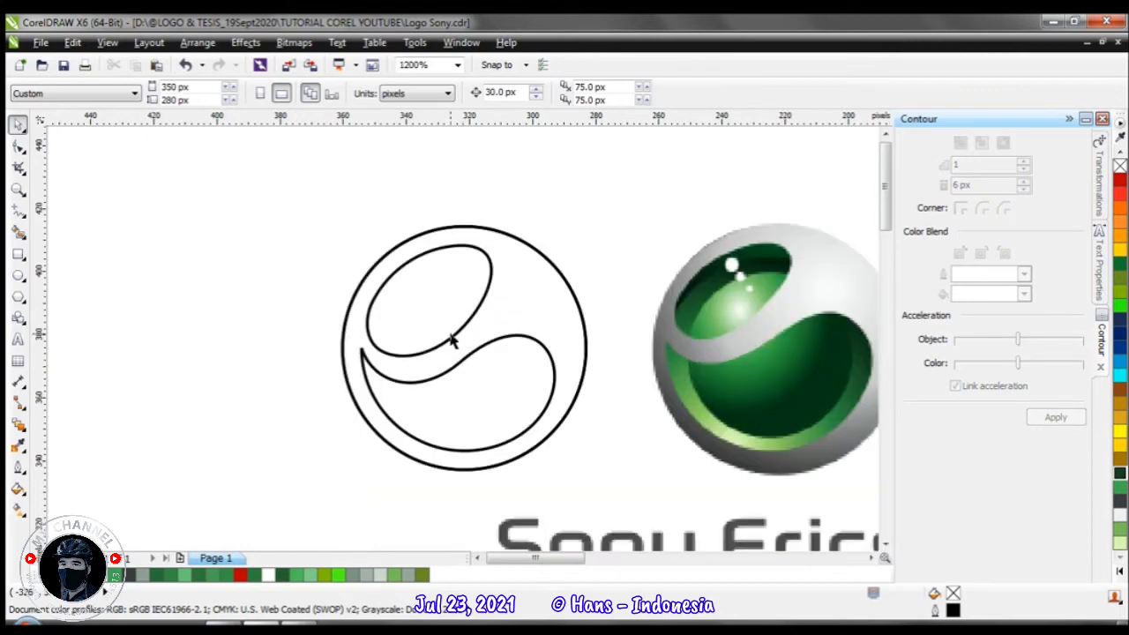
{"action": "scroll", "coordinate": [507, 370], "scroll_direction": "down", "scroll_amount": 1}
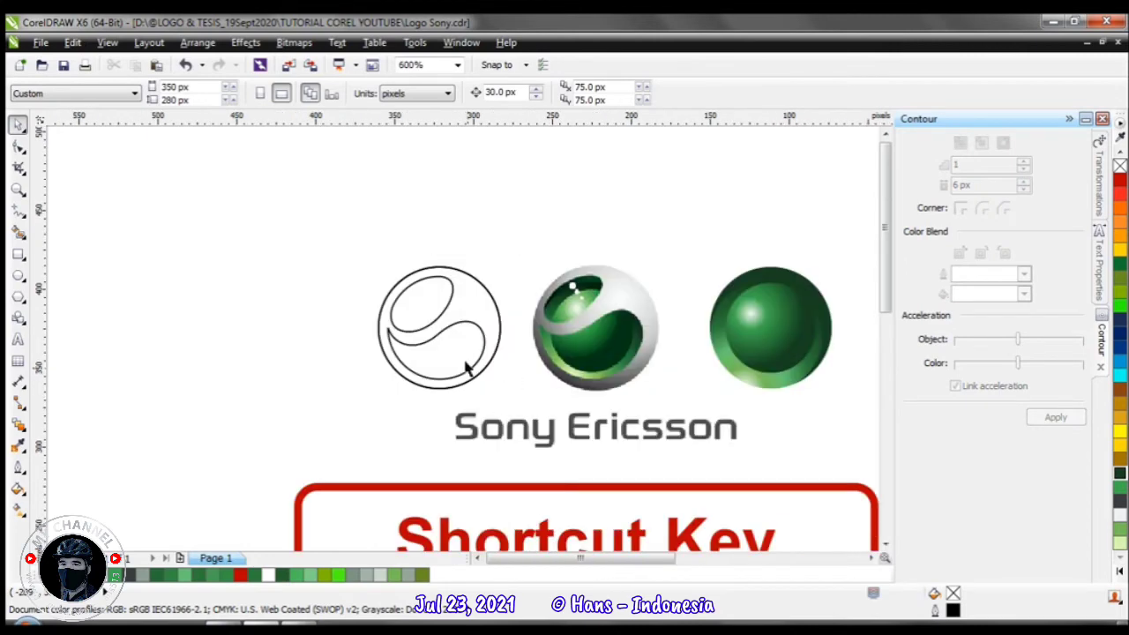
{"action": "left_click", "coordinate": [443, 319]}
{"action": "left_click", "coordinate": [440, 303], "text": "shift"}
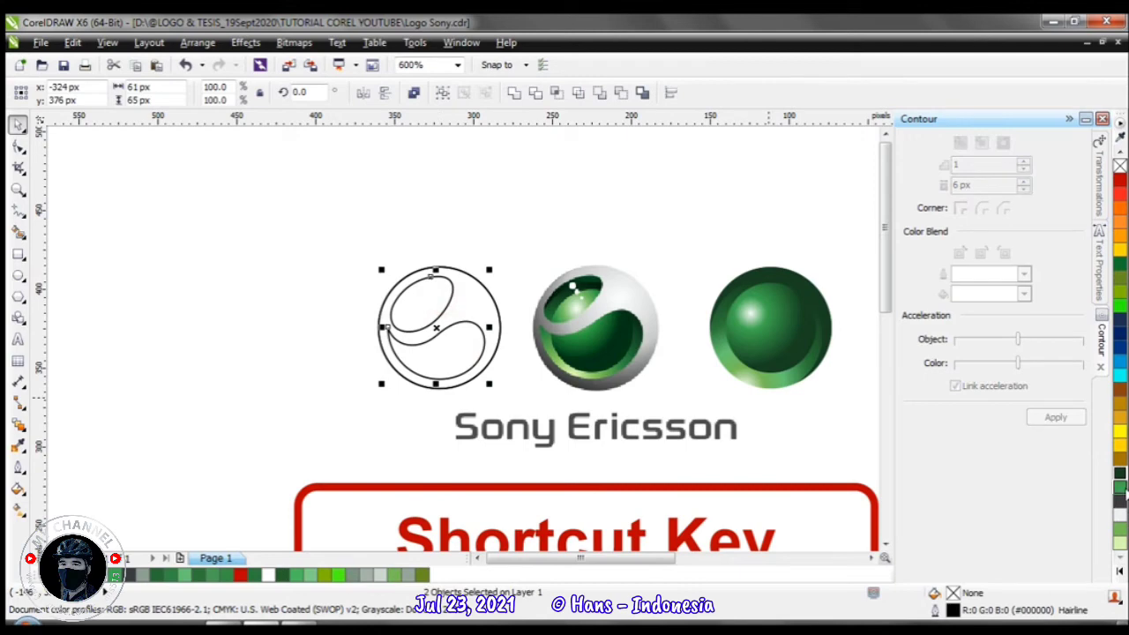
{"action": "left_click", "coordinate": [1119, 459]}
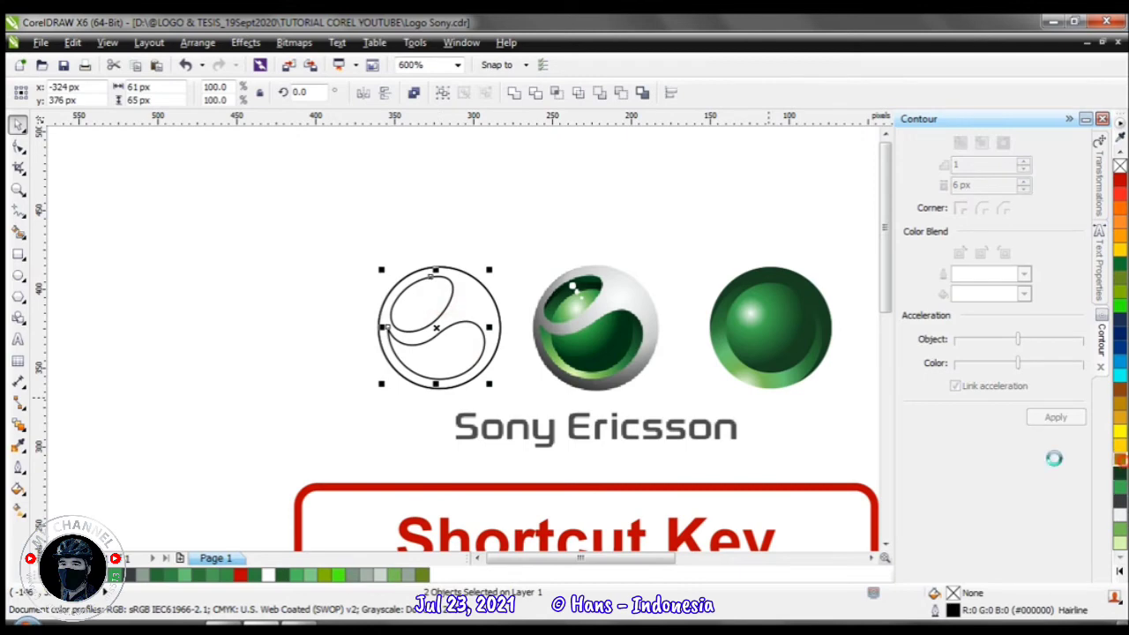
{"action": "left_click", "coordinate": [540, 255]}
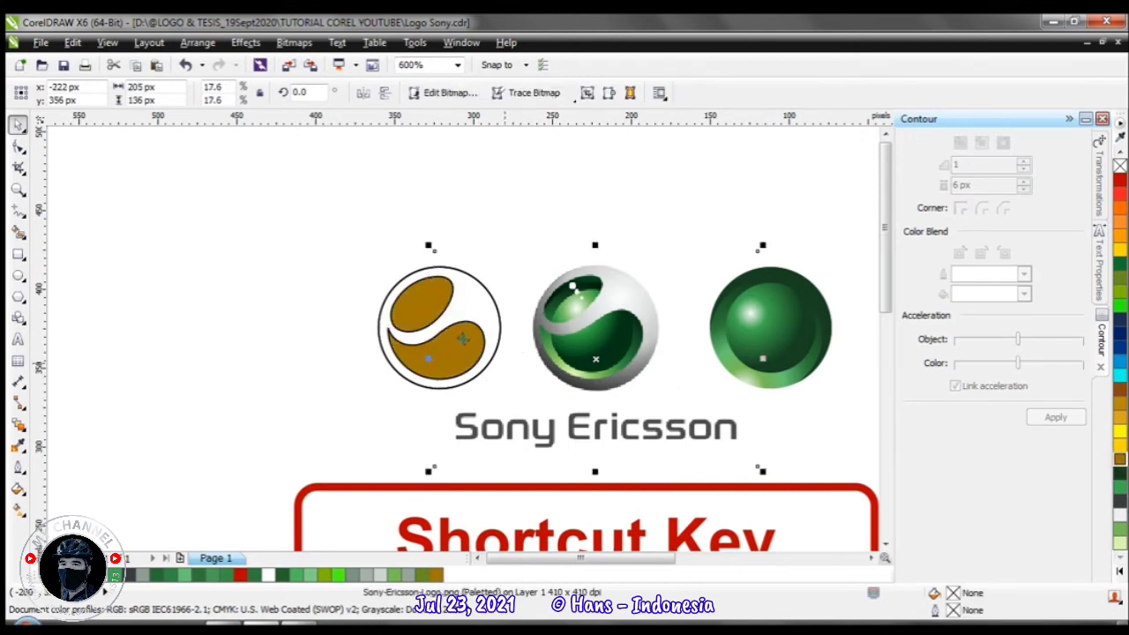
Select the brown wave and oval shapes together and join them into a single curve
{"action": "scroll", "coordinate": [536, 384], "scroll_direction": "up", "scroll_amount": 1}
{"action": "left_click", "coordinate": [391, 317]}
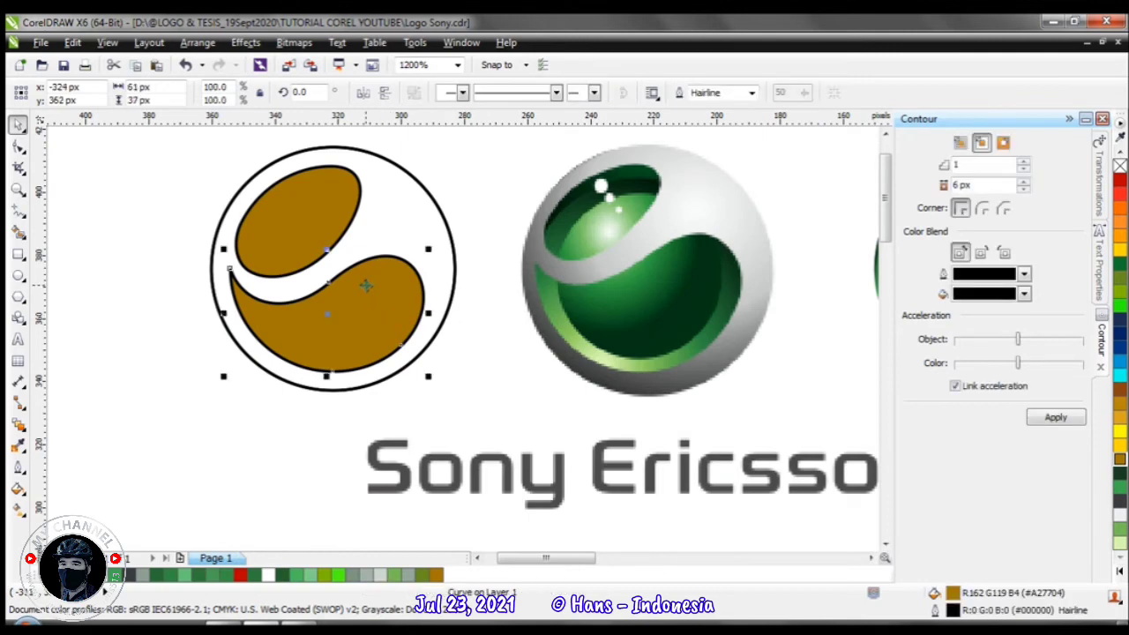
{"action": "scroll", "coordinate": [461, 342], "scroll_direction": "down", "scroll_amount": 2}
{"action": "scroll", "coordinate": [478, 397], "scroll_direction": "up", "scroll_amount": 2}
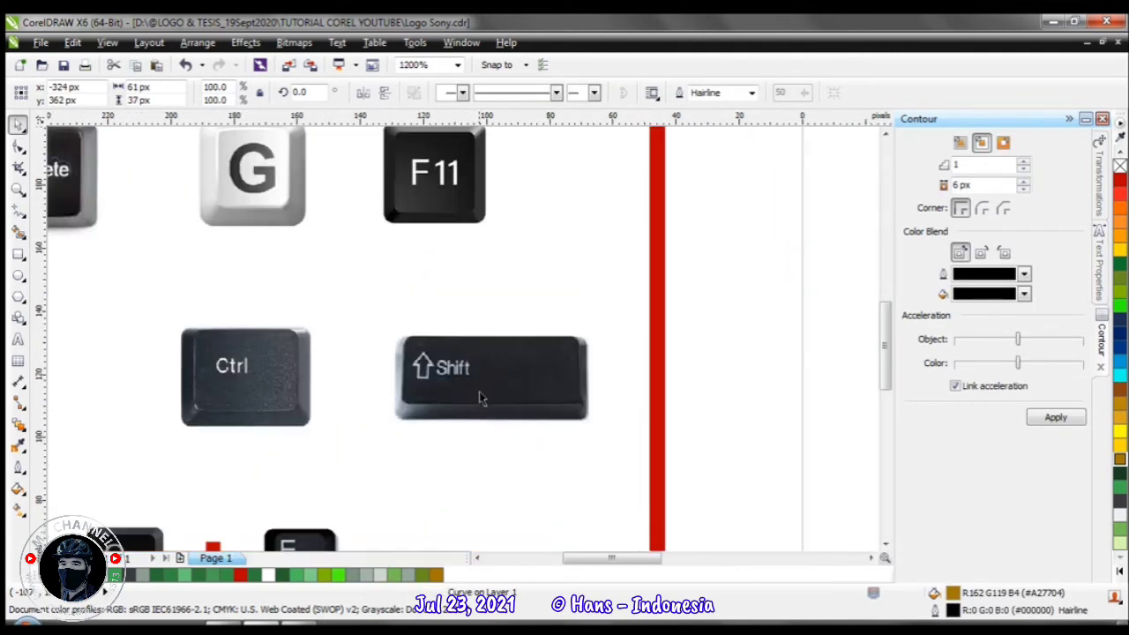
{"action": "scroll", "coordinate": [338, 104], "scroll_direction": "down", "scroll_amount": 3}
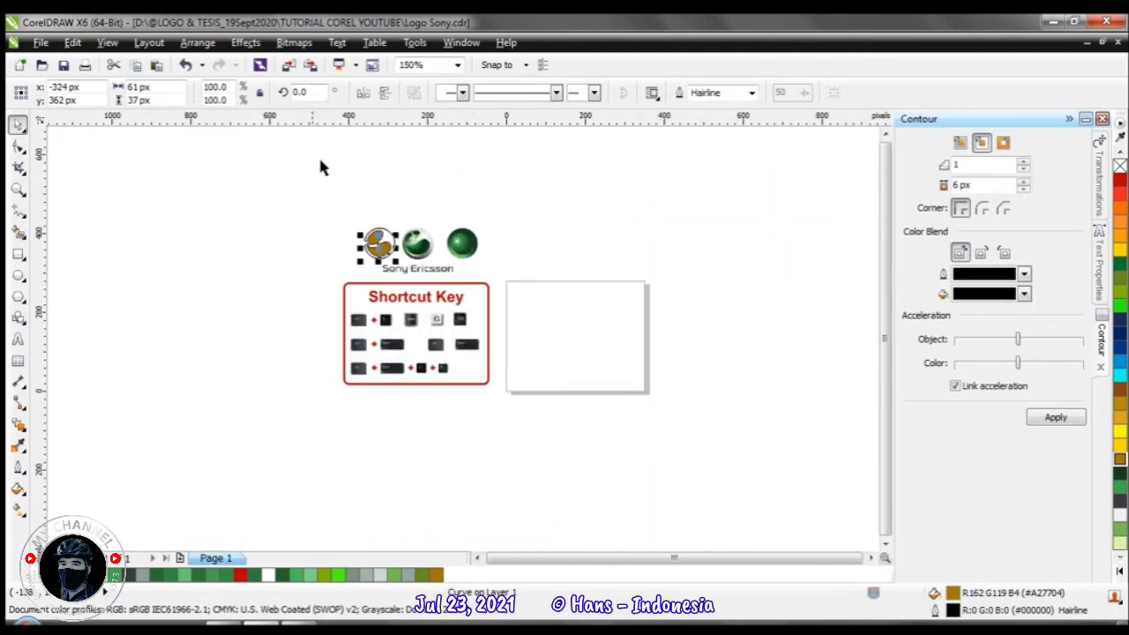
{"action": "scroll", "coordinate": [372, 239], "scroll_direction": "up", "scroll_amount": 3}
{"action": "scroll", "coordinate": [466, 345], "scroll_direction": "up", "scroll_amount": 1}
{"action": "left_click", "coordinate": [496, 326], "text": "shift"}
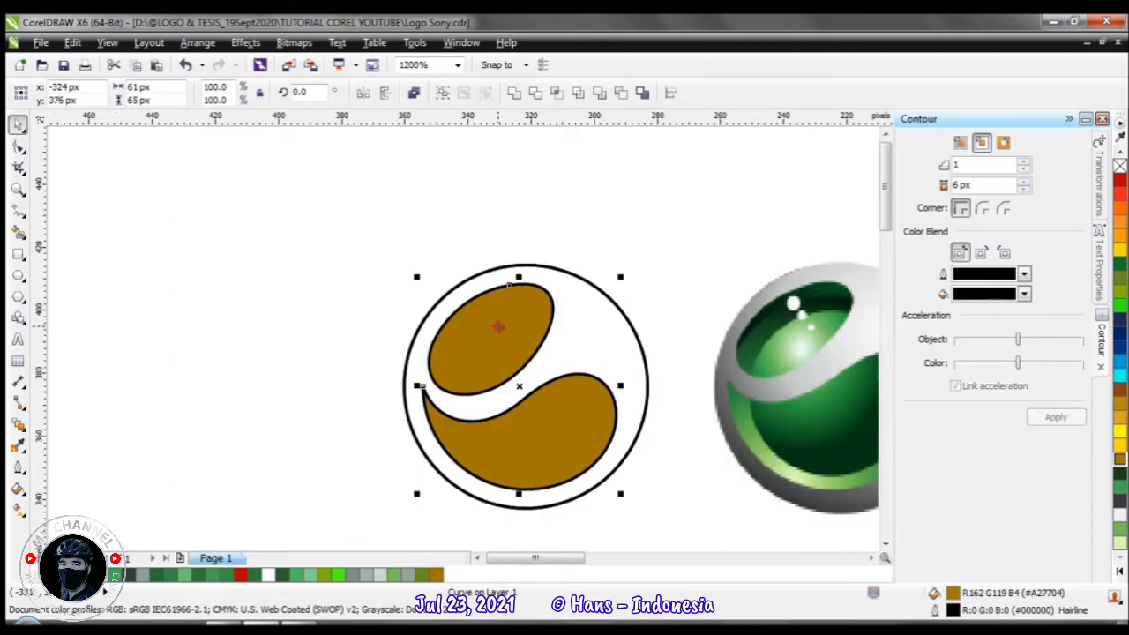
{"action": "scroll", "coordinate": [397, 312], "scroll_direction": "down", "scroll_amount": 3}
{"action": "left_click", "coordinate": [416, 340]}
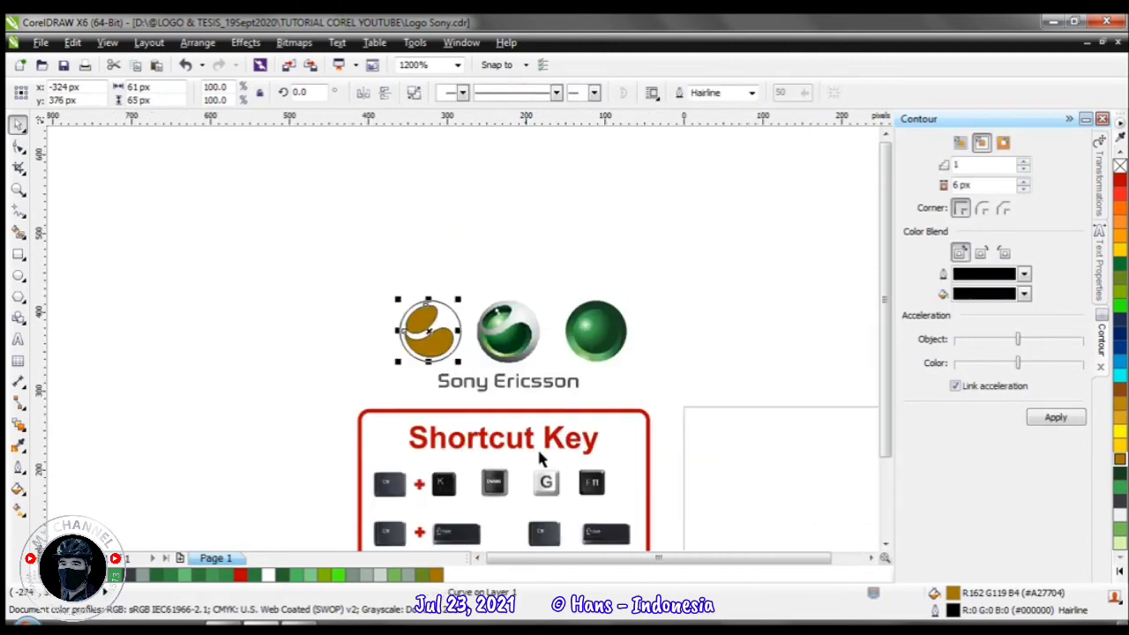
Trim the outer circle with the joined brown shape to cut the oval and wave openings into it
{"action": "scroll", "coordinate": [579, 520], "scroll_direction": "up", "scroll_amount": 1}
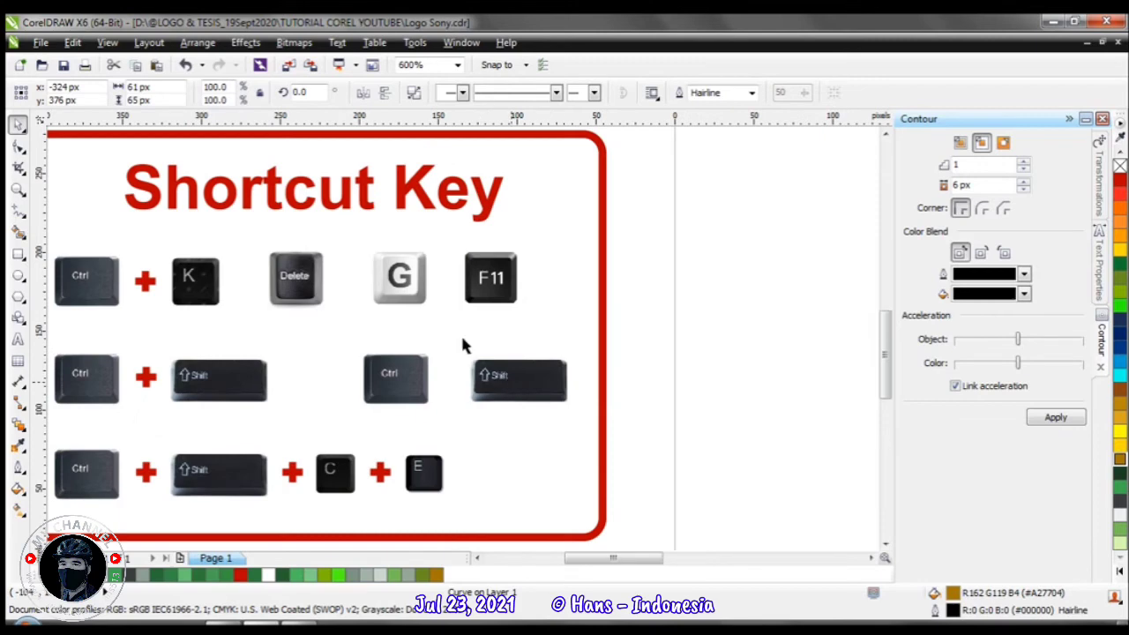
{"action": "scroll", "coordinate": [515, 379], "scroll_direction": "up", "scroll_amount": 1}
{"action": "scroll", "coordinate": [440, 331], "scroll_direction": "down", "scroll_amount": 3}
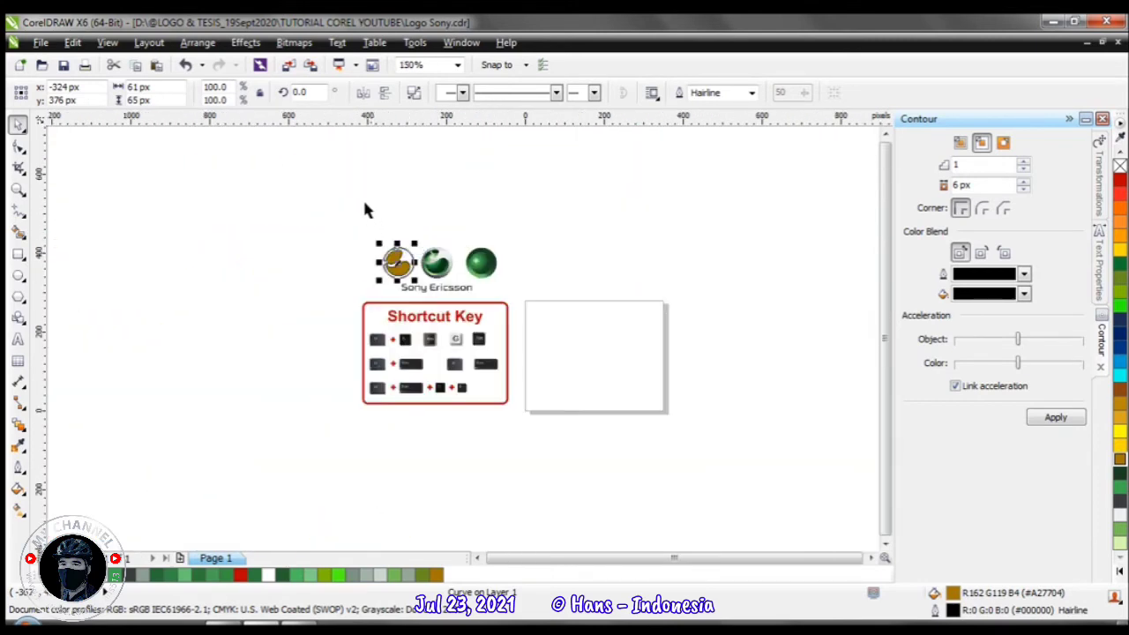
{"action": "scroll", "coordinate": [492, 388], "scroll_direction": "up", "scroll_amount": 1}
{"action": "scroll", "coordinate": [564, 487], "scroll_direction": "up", "scroll_amount": 2}
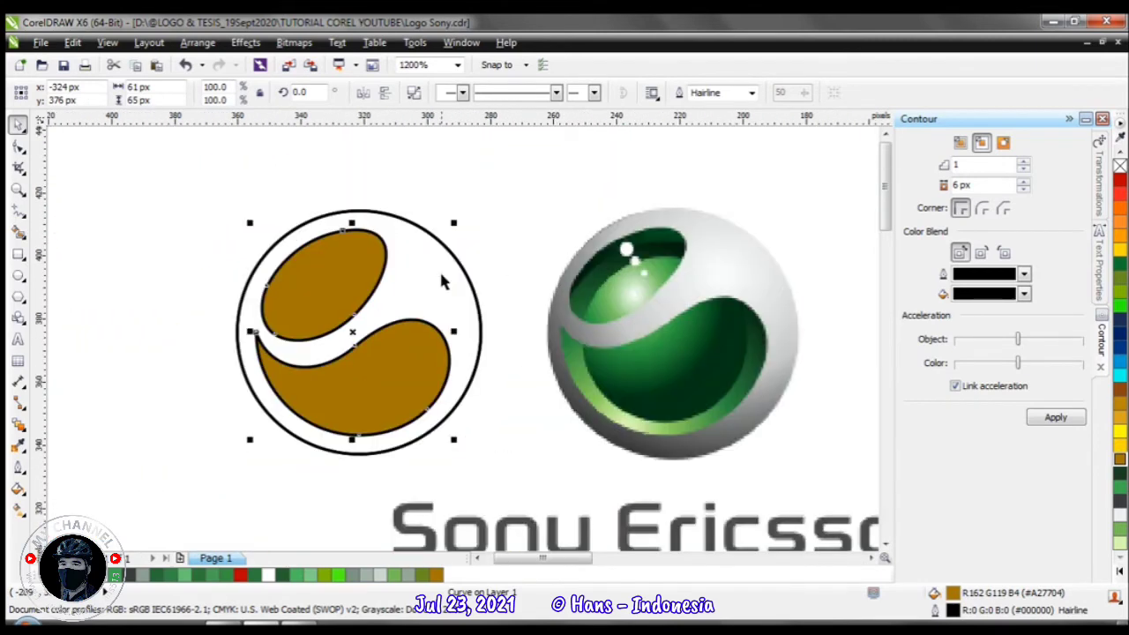
{"action": "left_click", "coordinate": [443, 282]}
{"action": "left_click", "coordinate": [535, 94]}
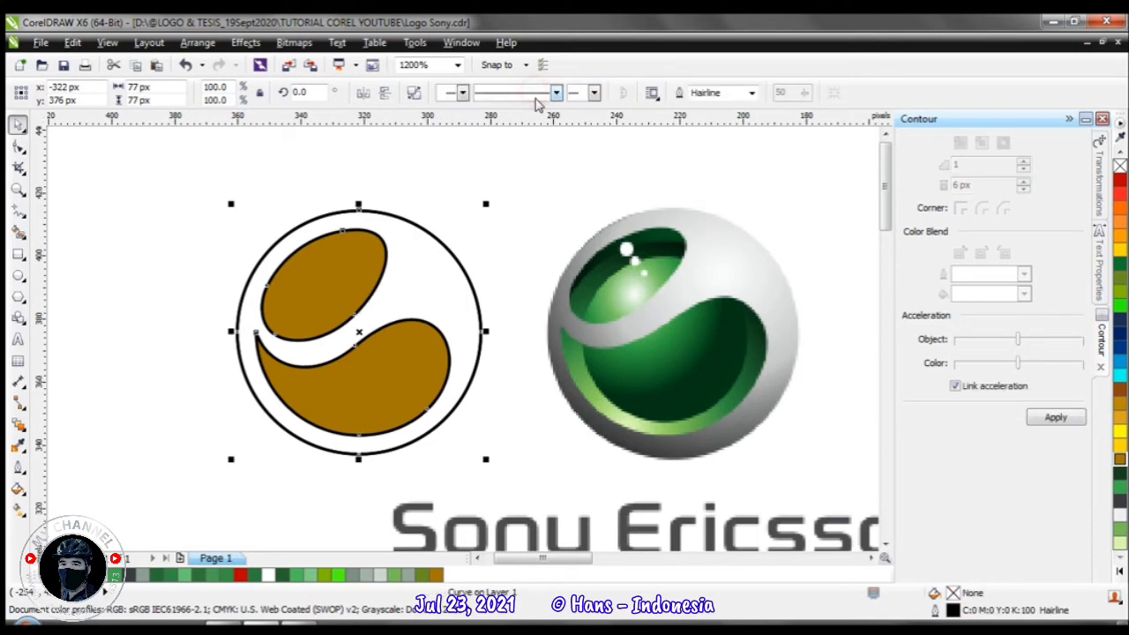
{"action": "left_click", "coordinate": [506, 253]}
Delete the brown cutout shape and select the trimmed circle
{"action": "left_click", "coordinate": [423, 361]}
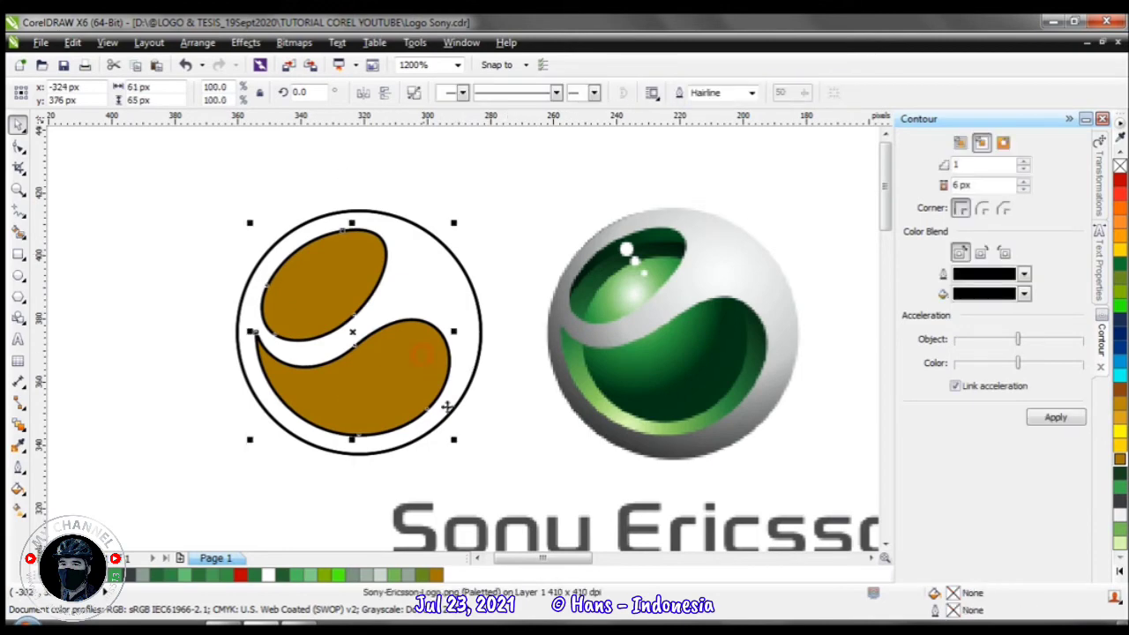
{"action": "scroll", "coordinate": [452, 328], "scroll_direction": "down", "scroll_amount": 2}
{"action": "scroll", "coordinate": [453, 328], "scroll_direction": "up", "scroll_amount": 2}
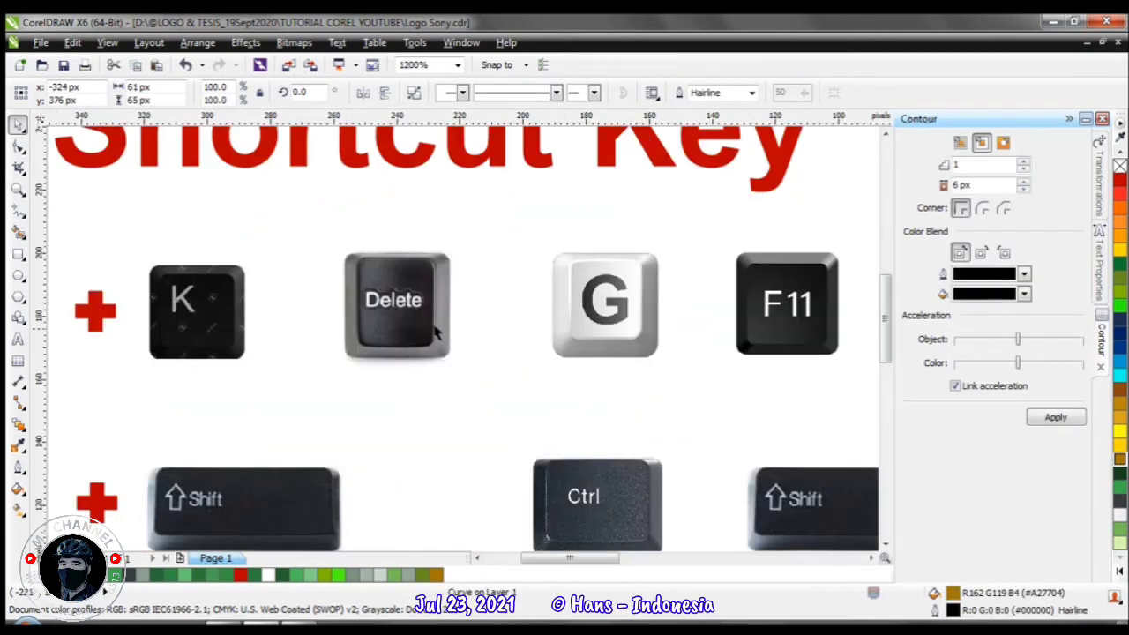
{"action": "scroll", "coordinate": [394, 198], "scroll_direction": "down", "scroll_amount": 3}
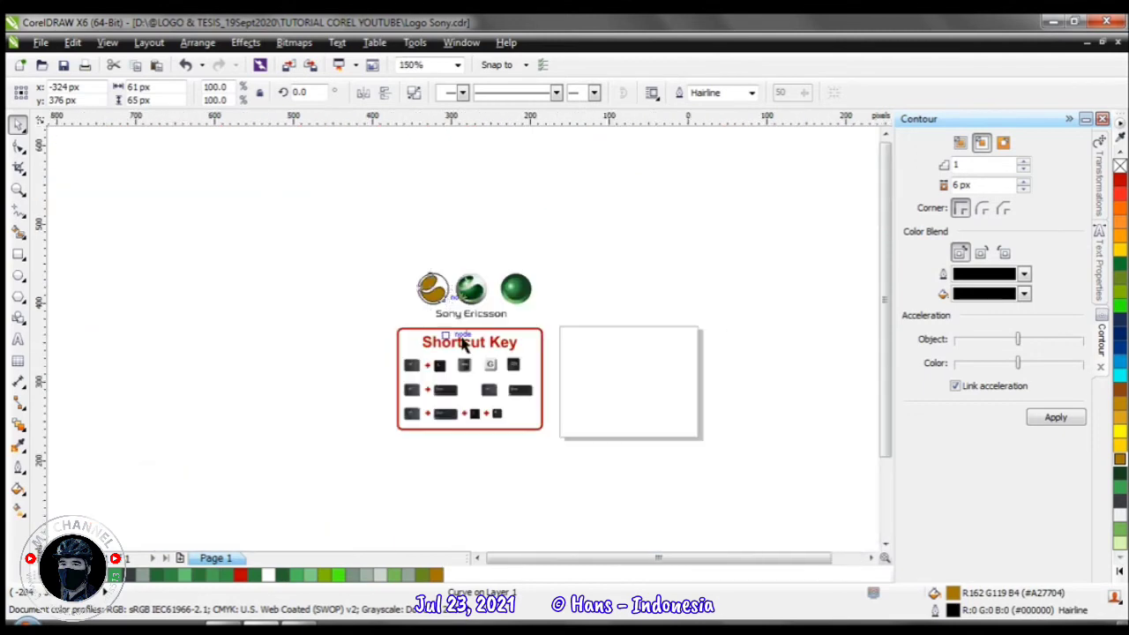
{"action": "scroll", "coordinate": [465, 346], "scroll_direction": "up", "scroll_amount": 2}
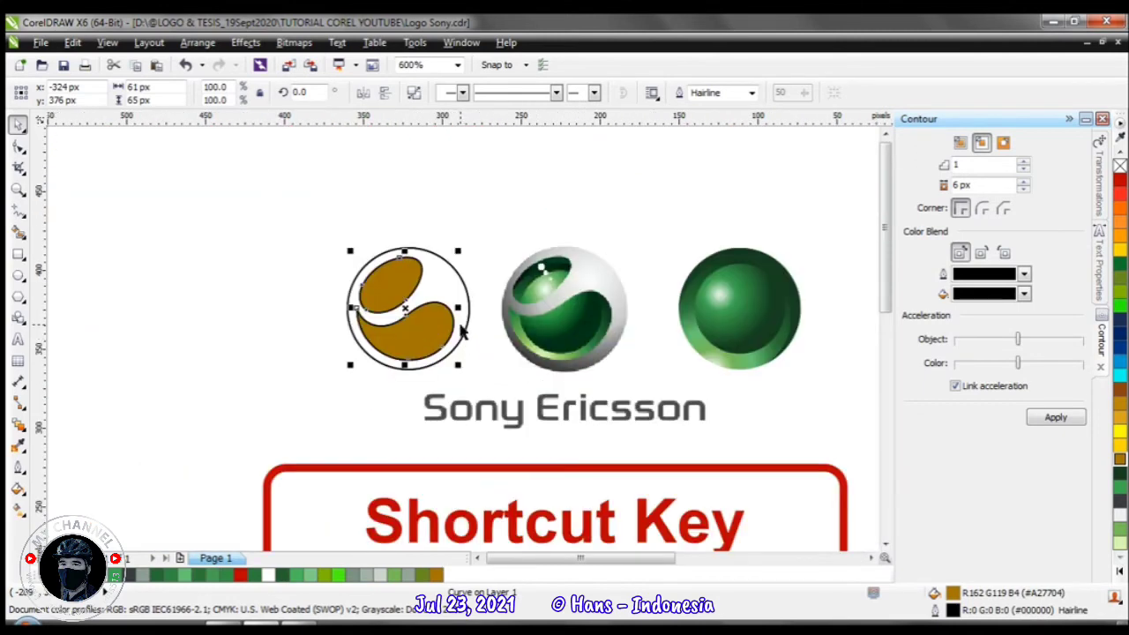
{"action": "left_click", "coordinate": [461, 326], "text": "shift"}
{"action": "key", "text": "ctrl+l"}
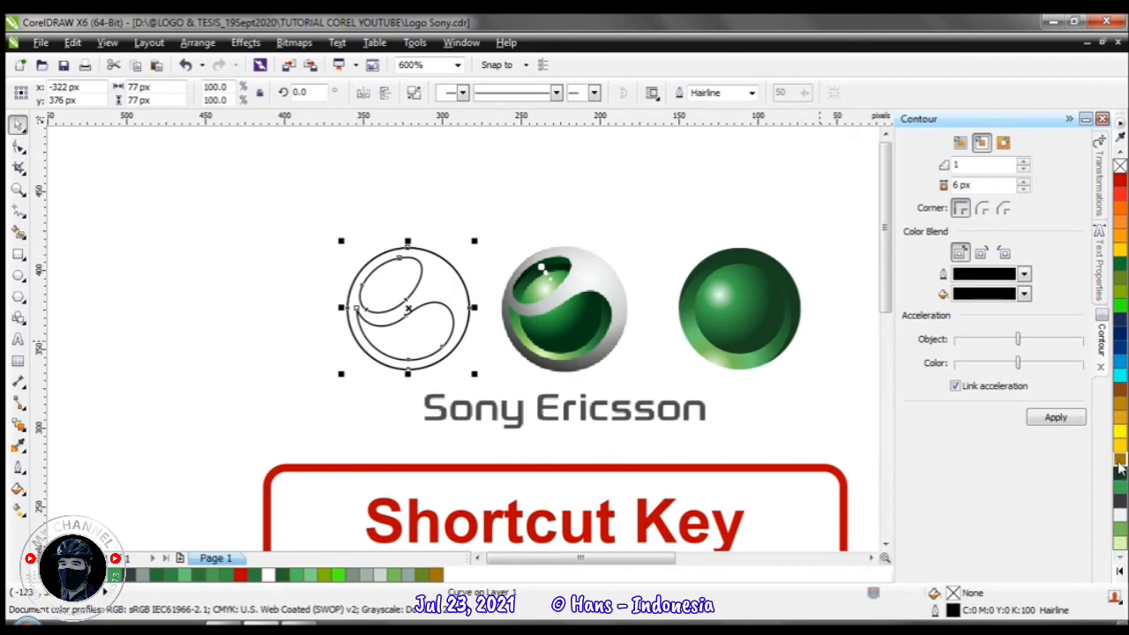
Fill the trimmed circle with brown (#A27704) and set its outline width to None
{"action": "left_click", "coordinate": [1118, 458]}
{"action": "left_click", "coordinate": [750, 93]}
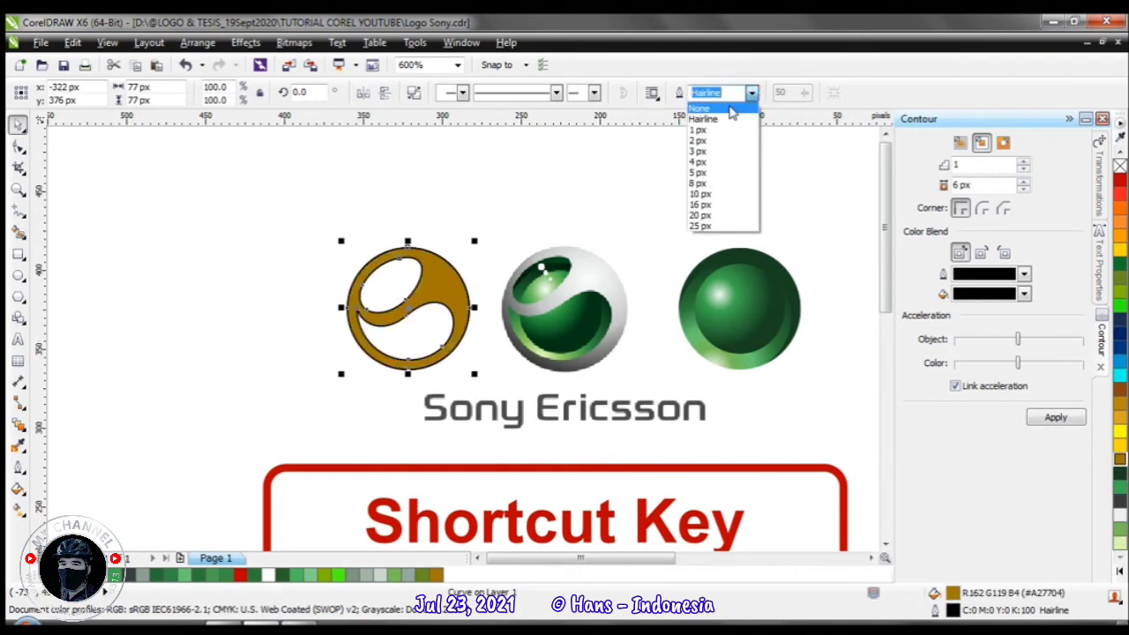
{"action": "left_click", "coordinate": [731, 108]}
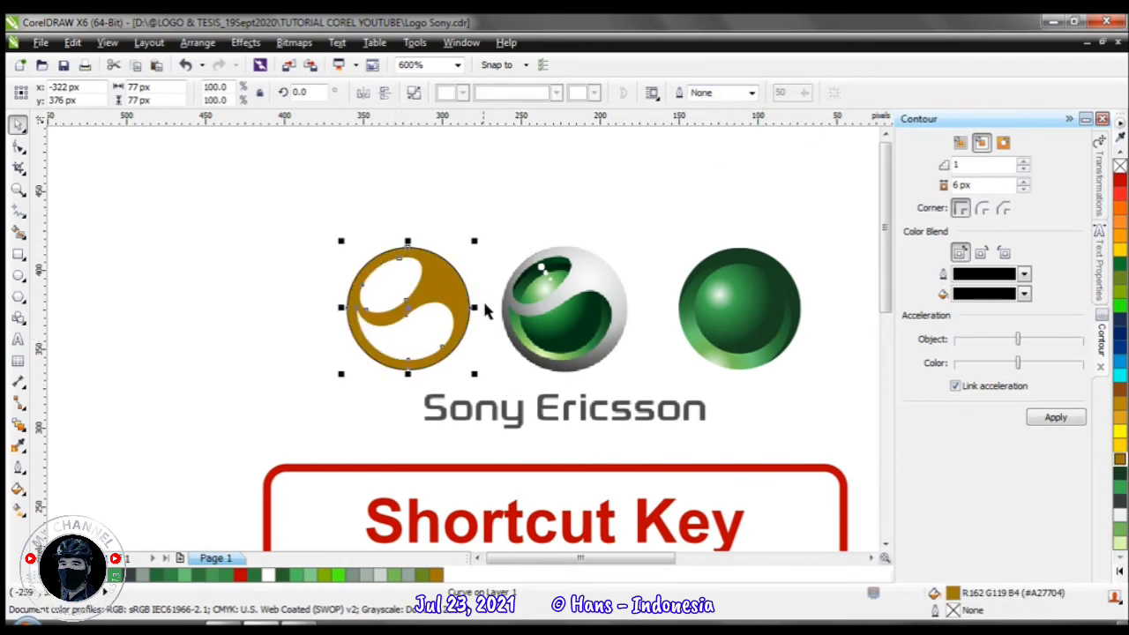
{"action": "scroll", "coordinate": [483, 307], "scroll_direction": "up", "scroll_amount": 2}
{"action": "left_click", "coordinate": [531, 232]}
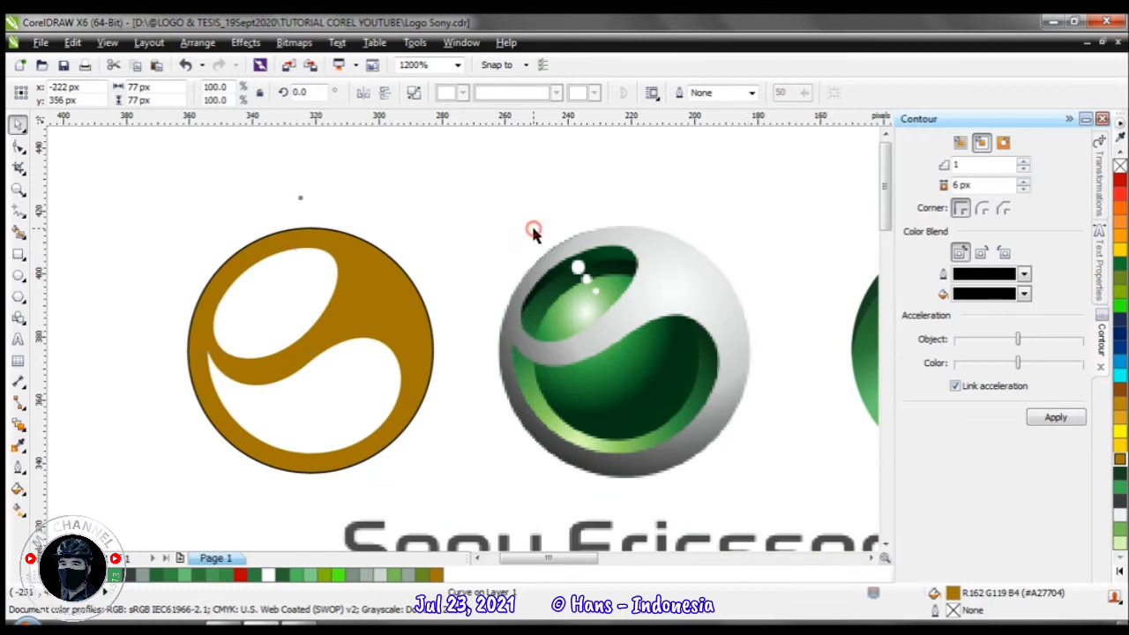
Move the brown cover horizontally to X -112 px so it sits over the green gradient spheres
{"action": "left_click", "coordinate": [421, 348]}
{"action": "key", "text": "Right"}
{"action": "key", "text": "Right"}
{"action": "key", "text": "Right"}
{"action": "key", "text": "Right"}
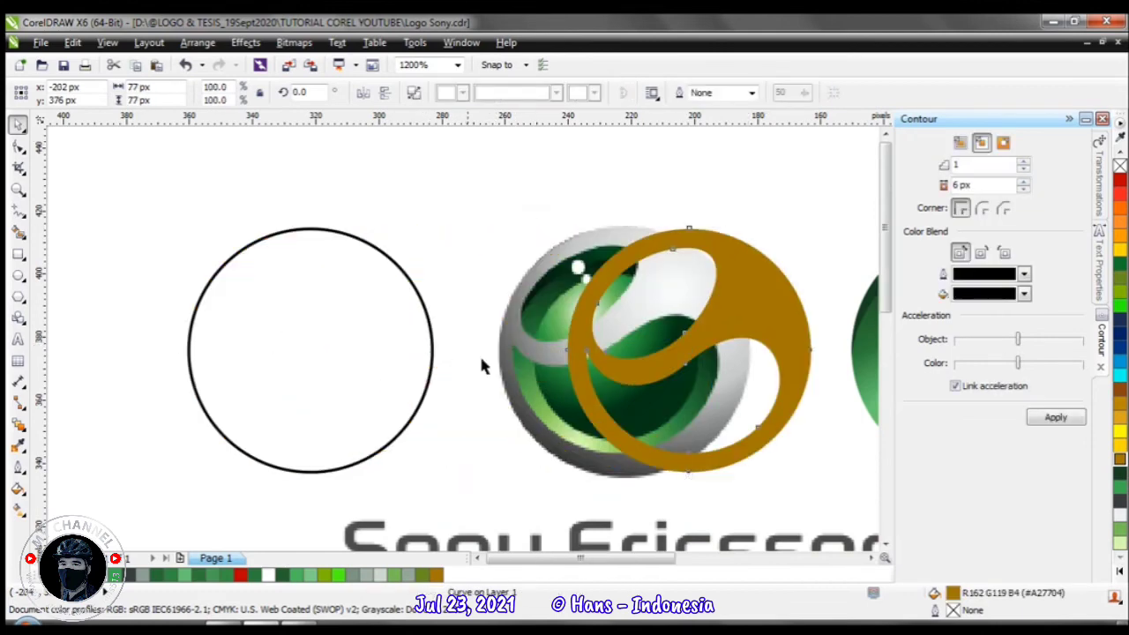
{"action": "scroll", "coordinate": [524, 367], "scroll_direction": "down", "scroll_amount": 1}
{"action": "scroll", "coordinate": [684, 365], "scroll_direction": "up", "scroll_amount": 1}
{"action": "key", "text": "Right"}
{"action": "key", "text": "Right"}
{"action": "key", "text": "Right"}
{"action": "key", "text": "Right"}
{"action": "key", "text": "Right"}
{"action": "key", "text": "Right"}
{"action": "key", "text": "Right"}
{"action": "key", "text": "Right"}
{"action": "key", "text": "Right"}
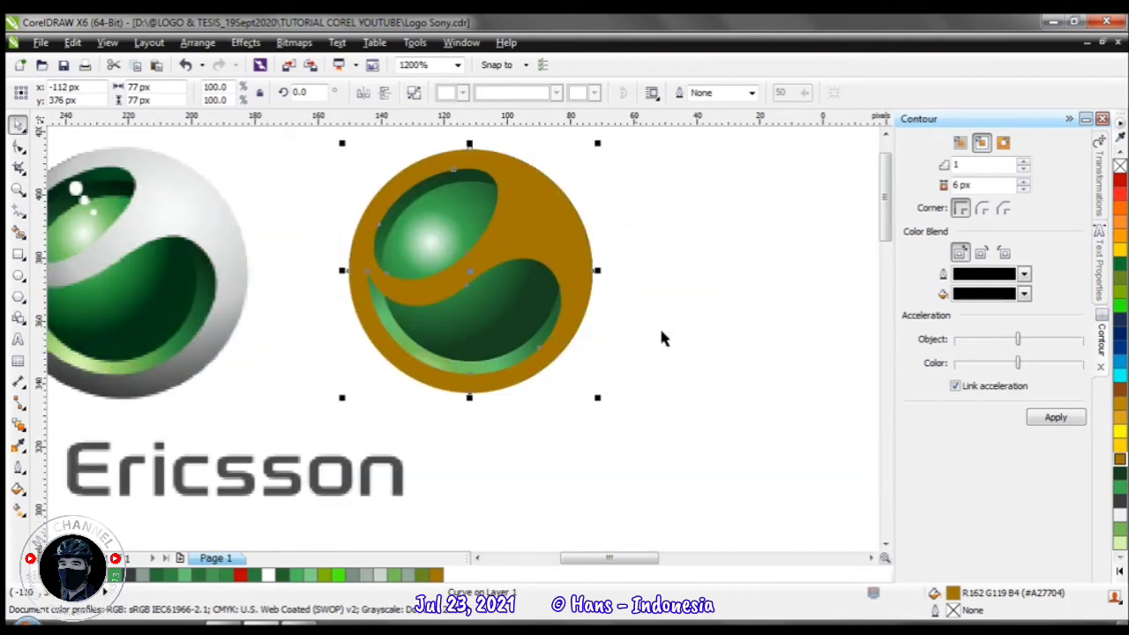
Examine how the cover's cutouts frame the green spheres and compare them with the reference logo
{"action": "left_click", "coordinate": [715, 325]}
{"action": "scroll", "coordinate": [464, 340], "scroll_direction": "up", "scroll_amount": 2}
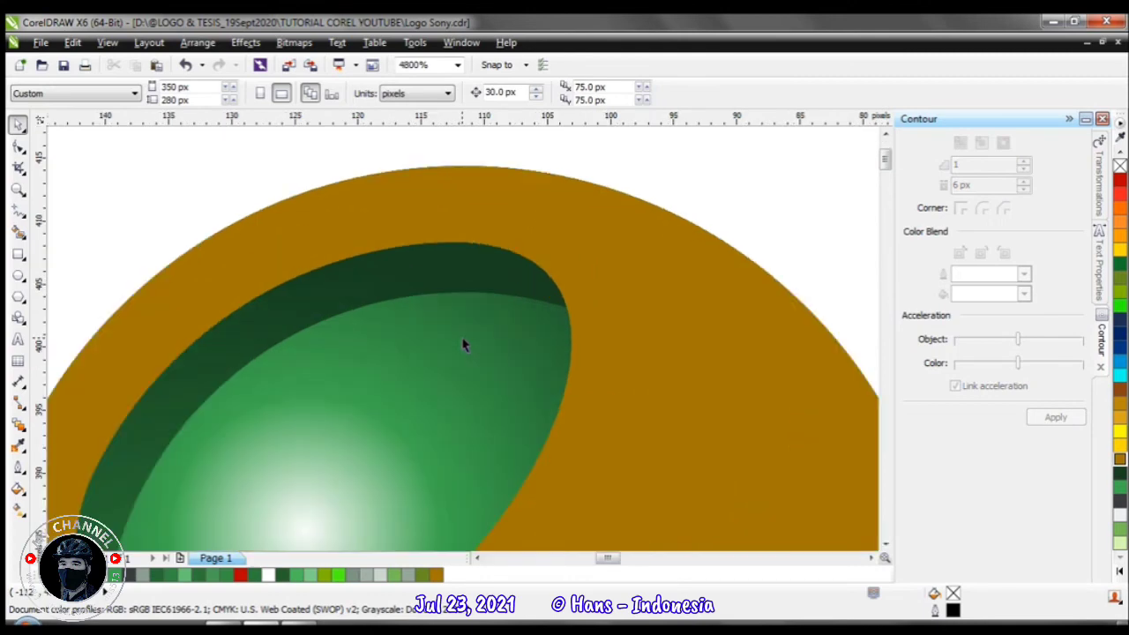
{"action": "scroll", "coordinate": [464, 344], "scroll_direction": "down", "scroll_amount": 3}
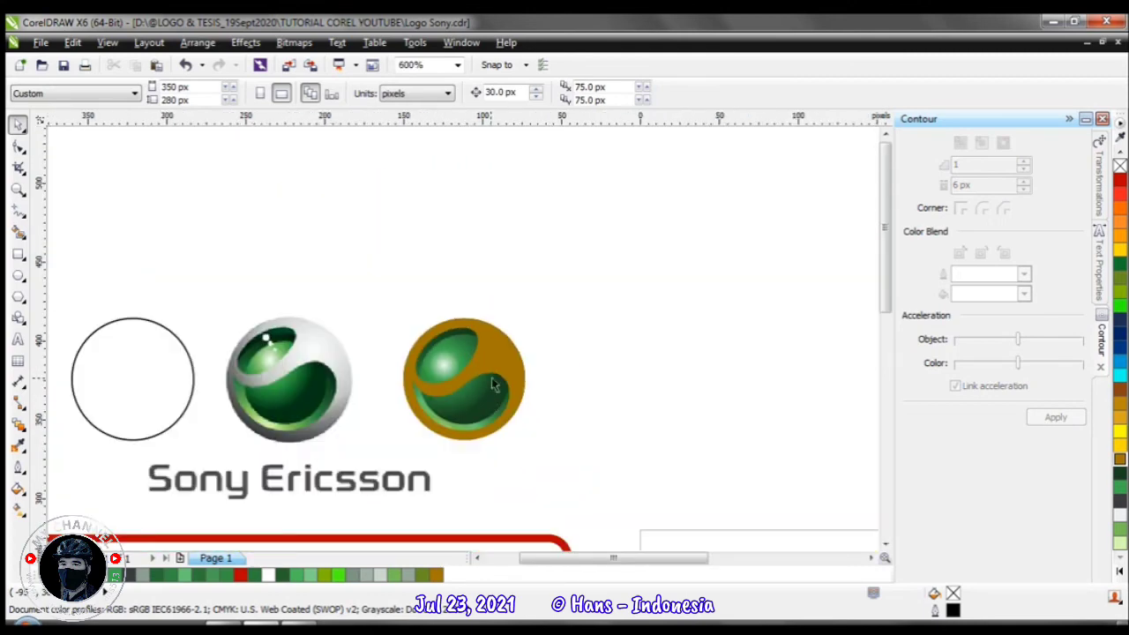
{"action": "scroll", "coordinate": [490, 397], "scroll_direction": "up", "scroll_amount": 1}
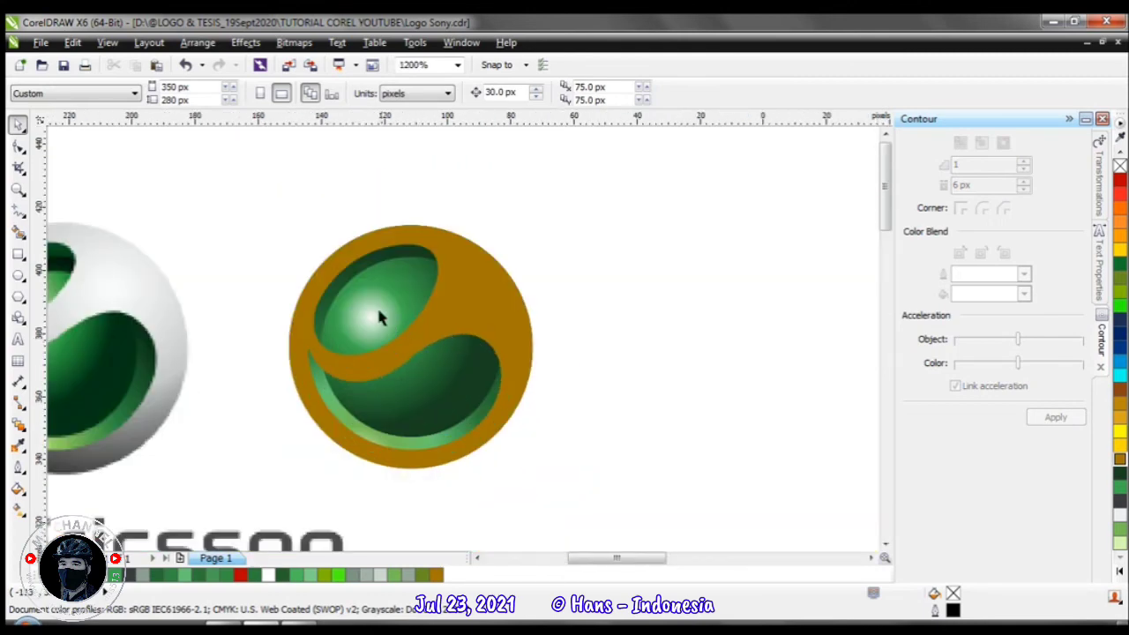
{"action": "scroll", "coordinate": [465, 347], "scroll_direction": "down", "scroll_amount": 1}
{"action": "scroll", "coordinate": [465, 348], "scroll_direction": "up", "scroll_amount": 1}
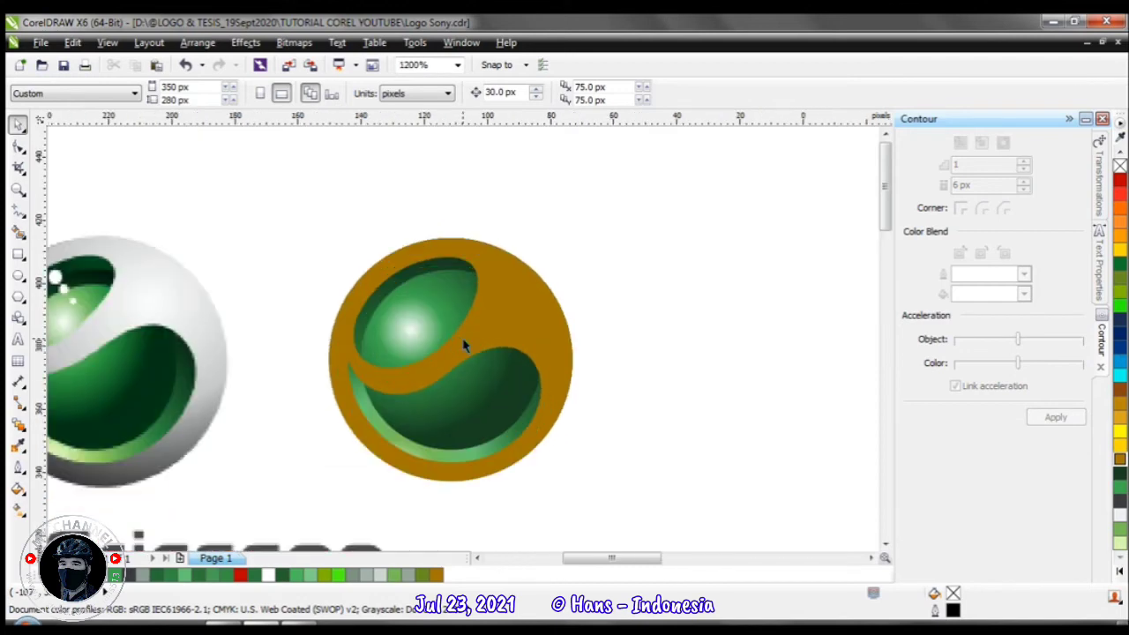
{"action": "scroll", "coordinate": [466, 347], "scroll_direction": "down", "scroll_amount": 1}
{"action": "scroll", "coordinate": [465, 348], "scroll_direction": "up", "scroll_amount": 1}
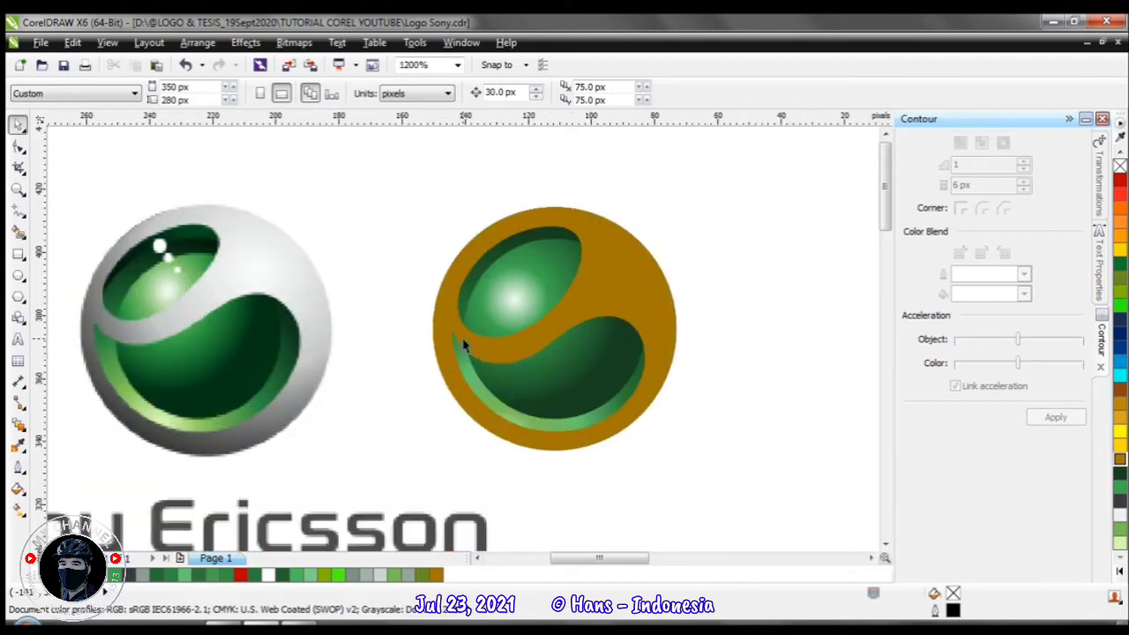
Recolour the cover dark grey (#393D40) and apply a two-colour radial fountain fill from that grey to white
{"action": "left_click", "coordinate": [630, 299]}
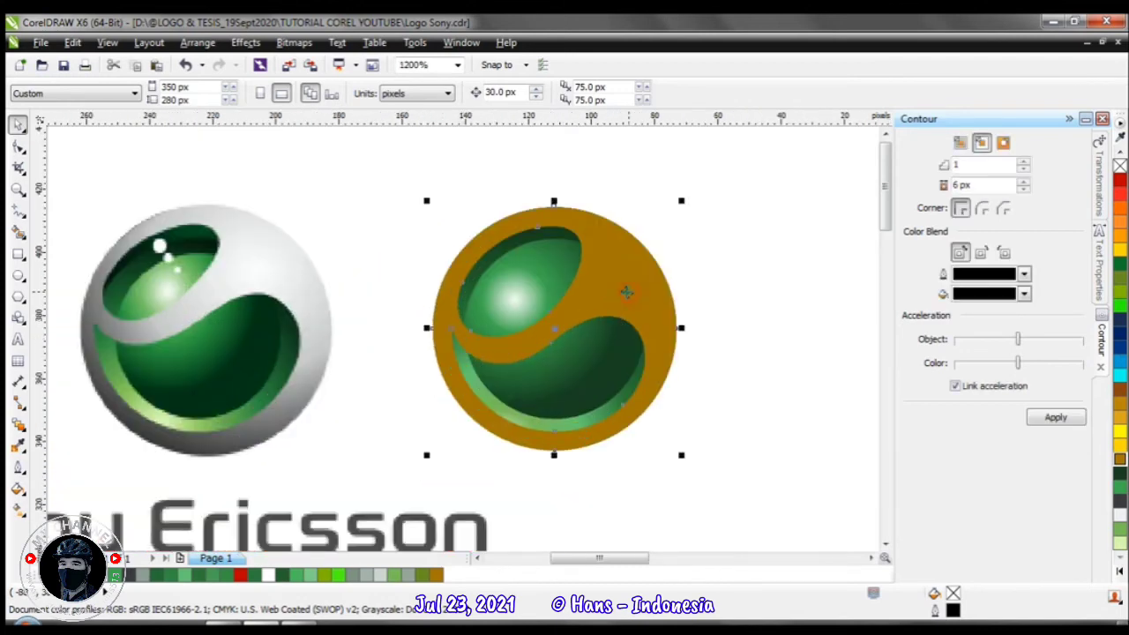
{"action": "left_click", "coordinate": [1118, 504]}
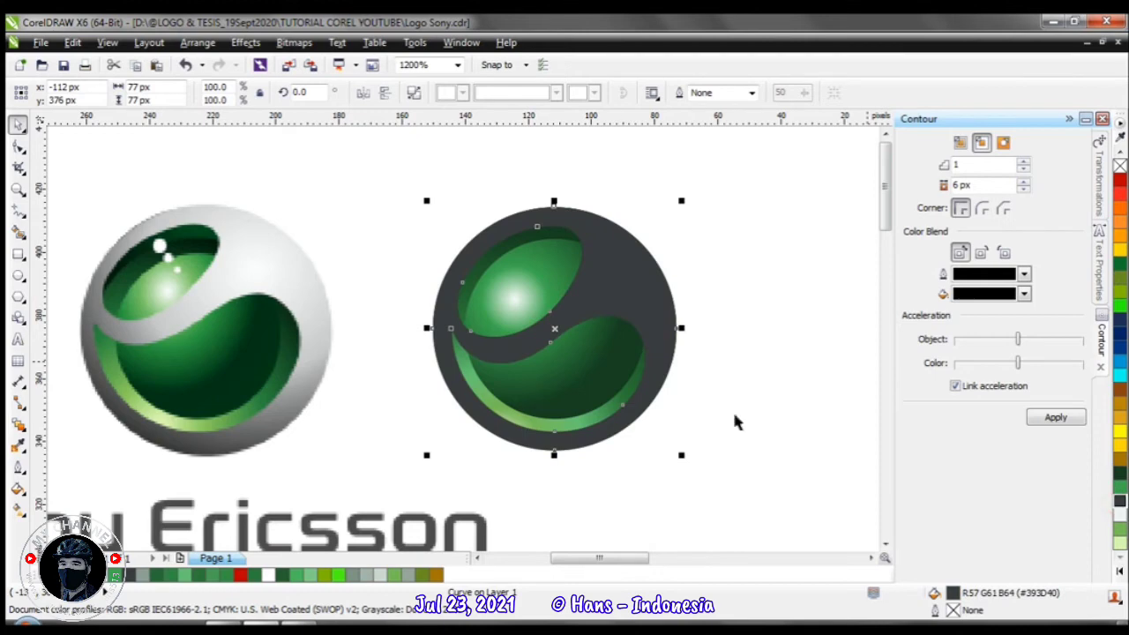
{"action": "left_click", "coordinate": [18, 491]}
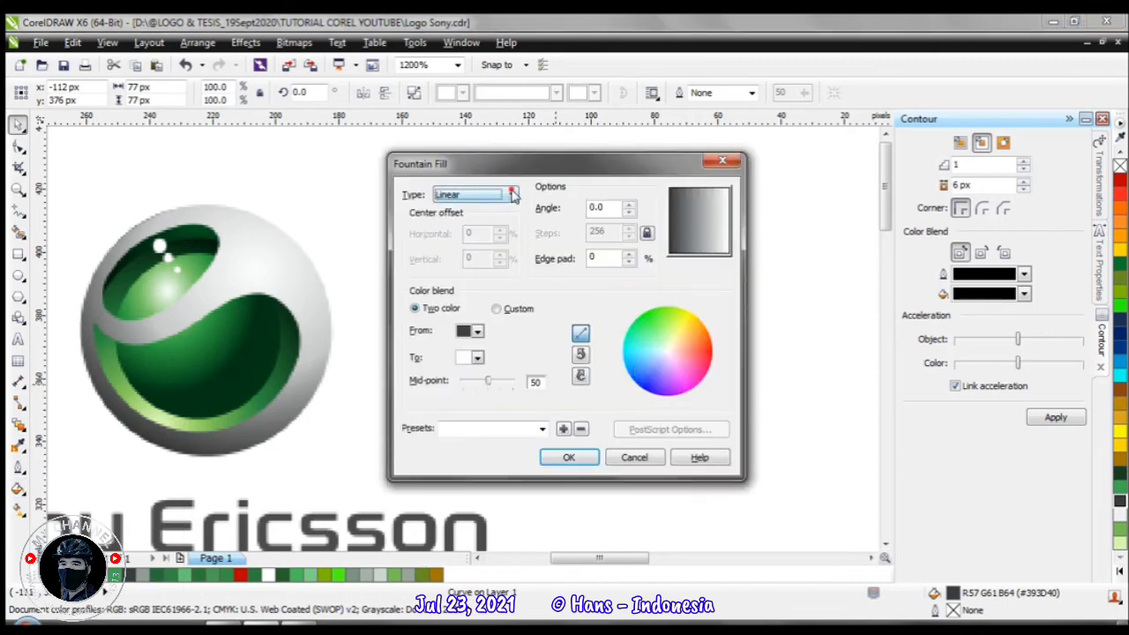
{"action": "left_click", "coordinate": [513, 195]}
{"action": "left_click", "coordinate": [451, 220]}
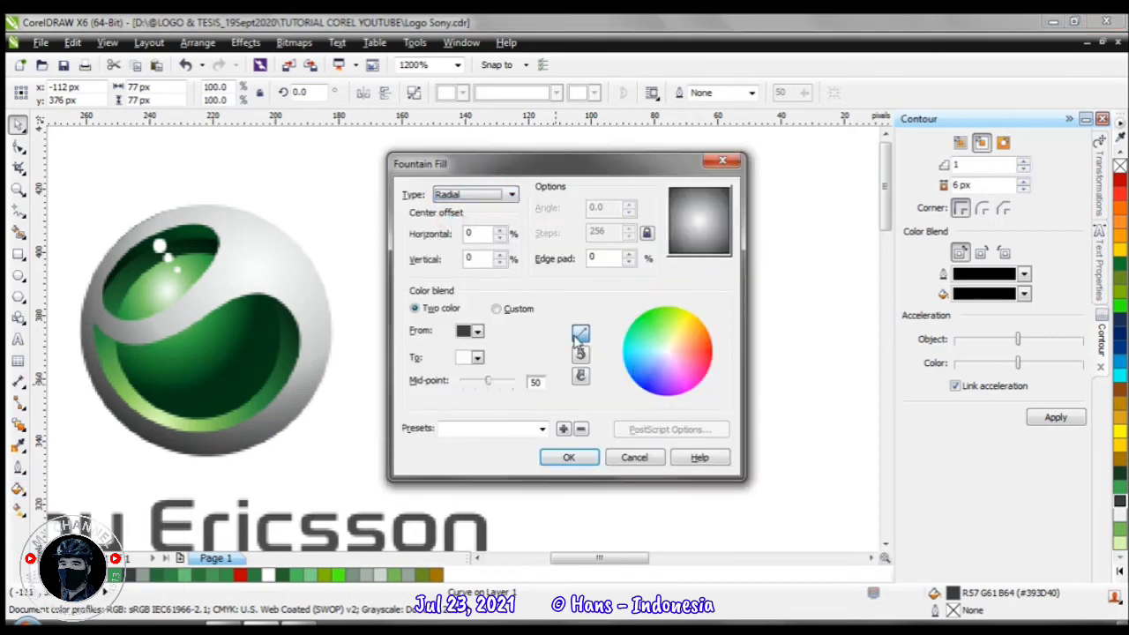
{"action": "left_click", "coordinate": [572, 457]}
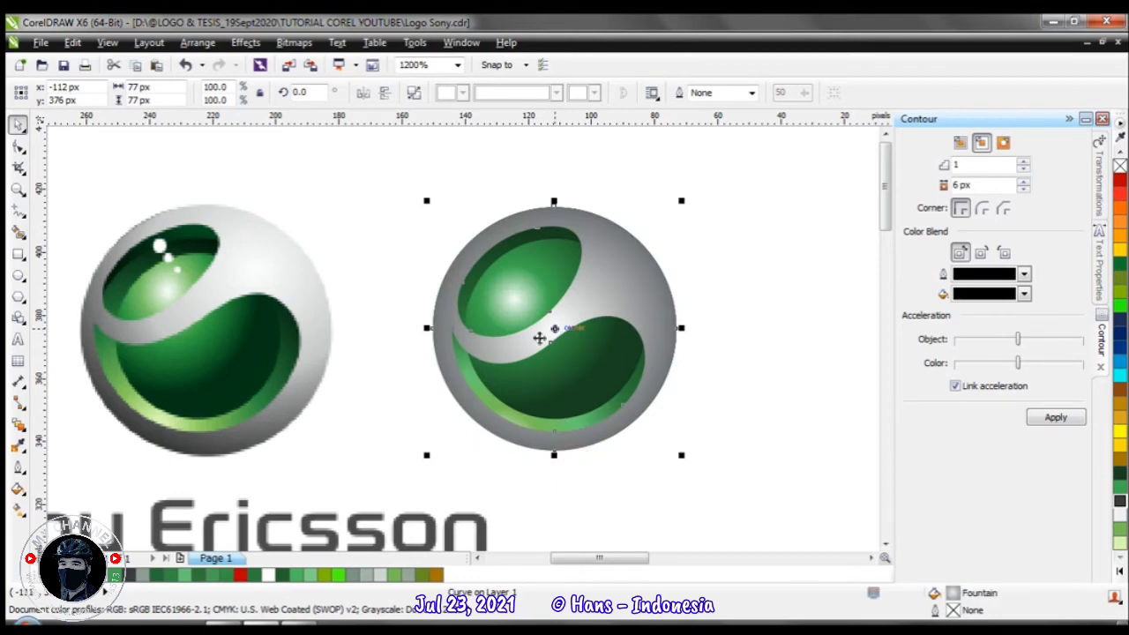
Reposition the cover's radial fountain fill so its white centre lies in the upper-right wide area and its dark grey end points lower-left
{"action": "left_click", "coordinate": [16, 509]}
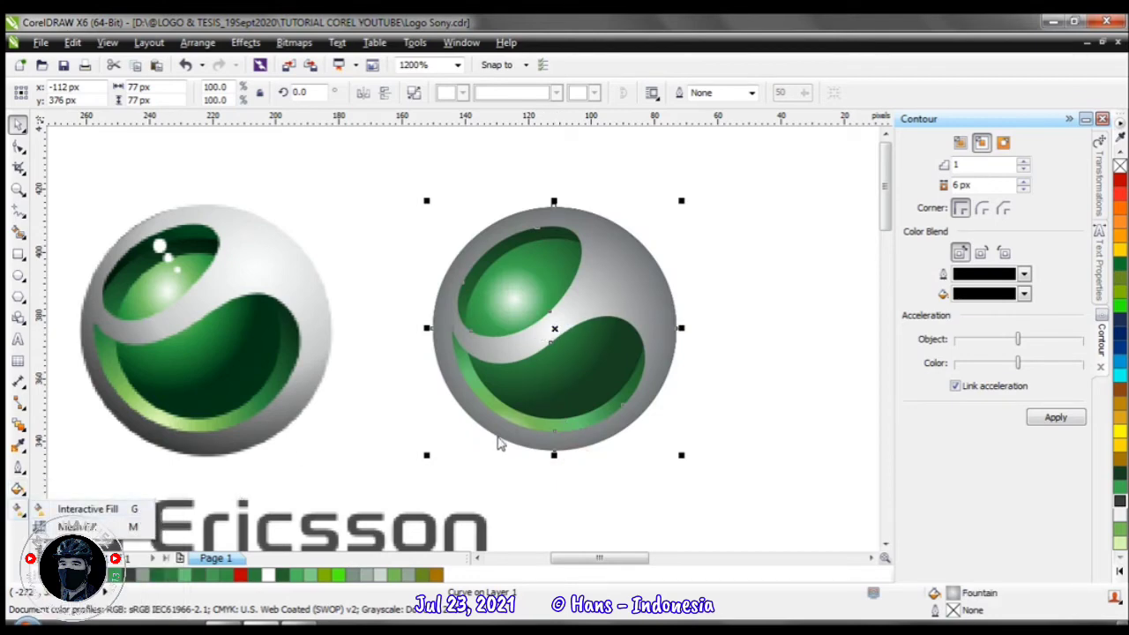
{"action": "left_click", "coordinate": [742, 397]}
{"action": "left_click", "coordinate": [644, 308]}
{"action": "left_click", "coordinate": [731, 360]}
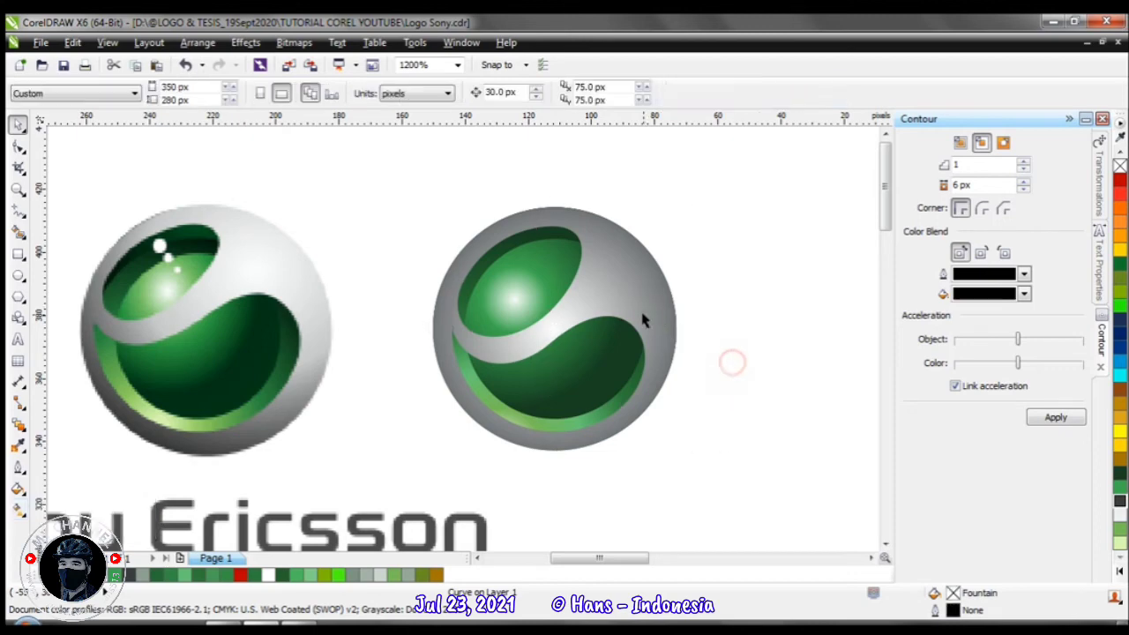
{"action": "left_click", "coordinate": [642, 314]}
{"action": "key", "text": "g"}
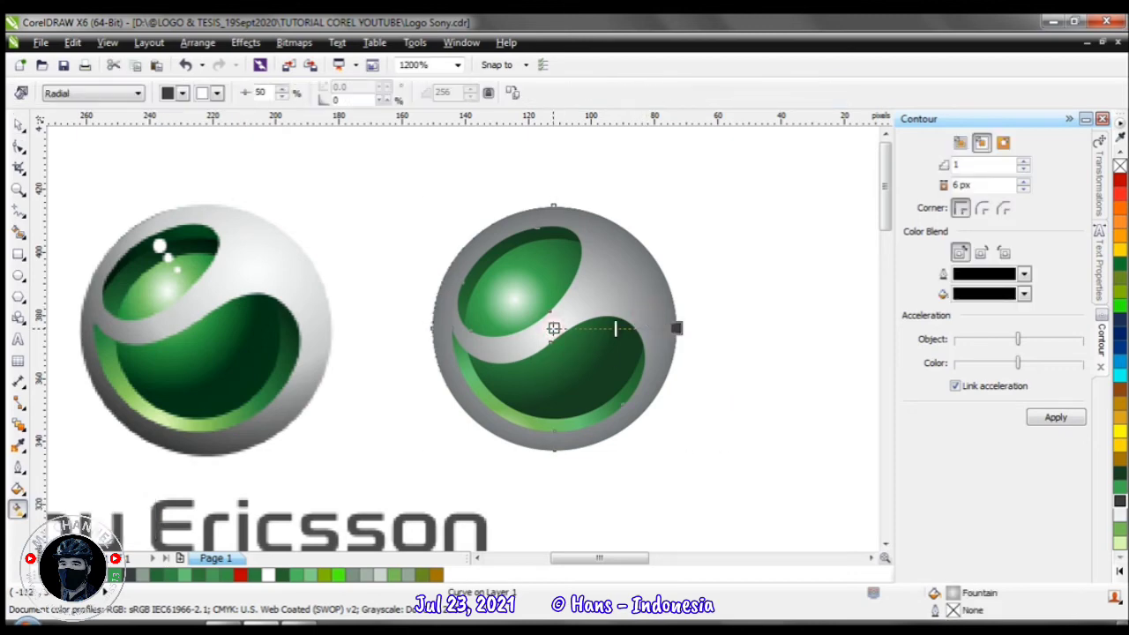
{"action": "left_click_drag", "start_coordinate": [553, 328], "coordinate": [619, 277]}
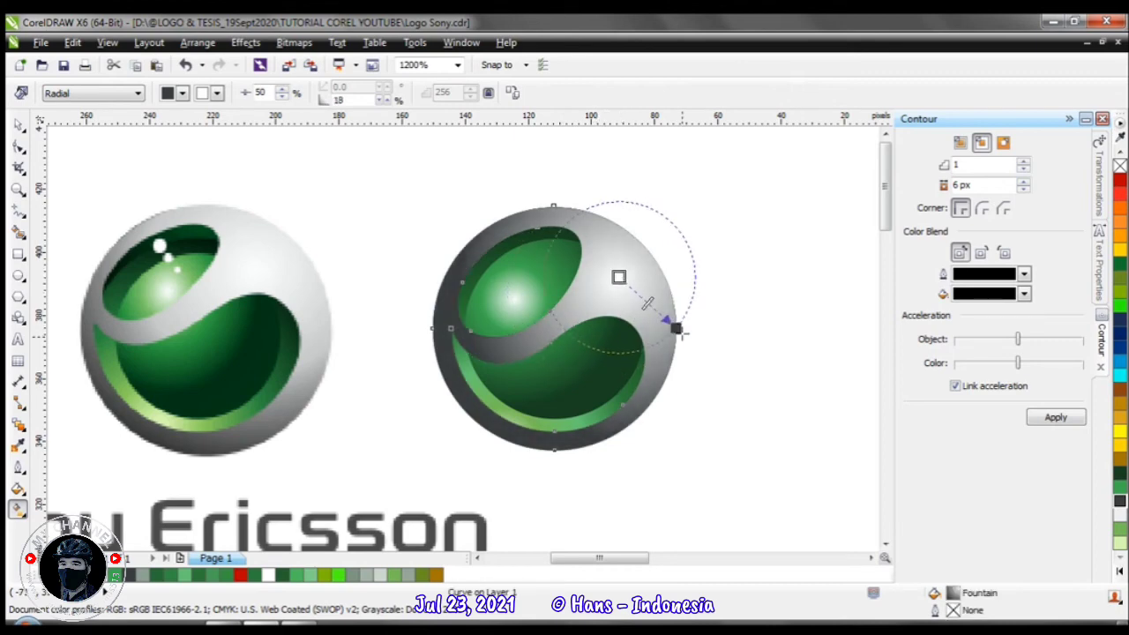
{"action": "left_click_drag", "start_coordinate": [676, 328], "coordinate": [487, 415]}
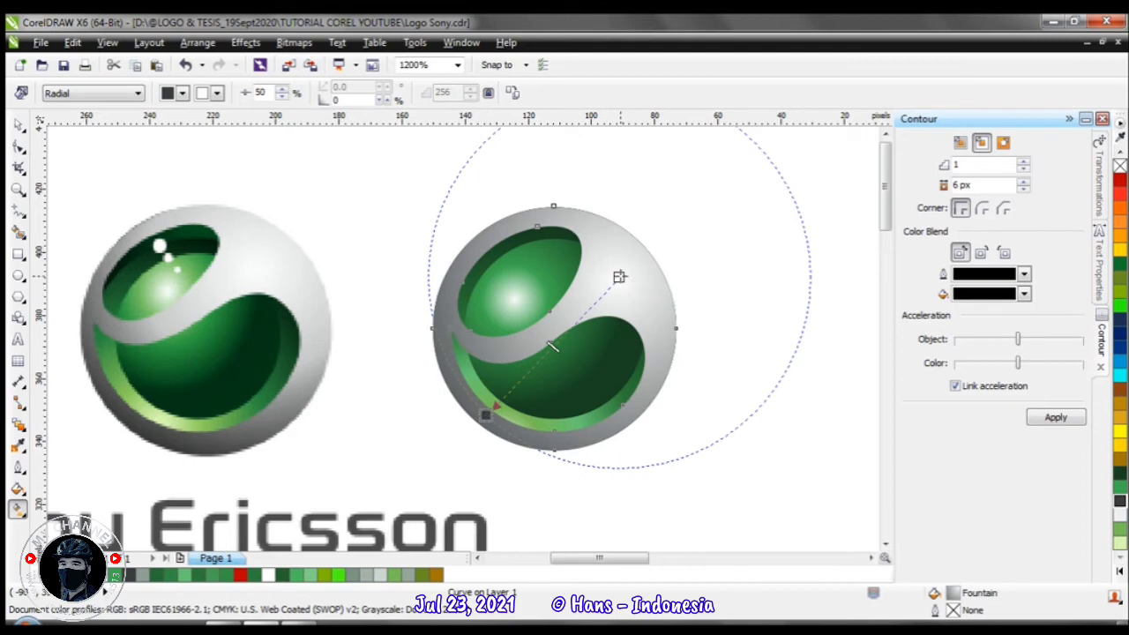
{"action": "left_click_drag", "start_coordinate": [620, 277], "coordinate": [618, 280]}
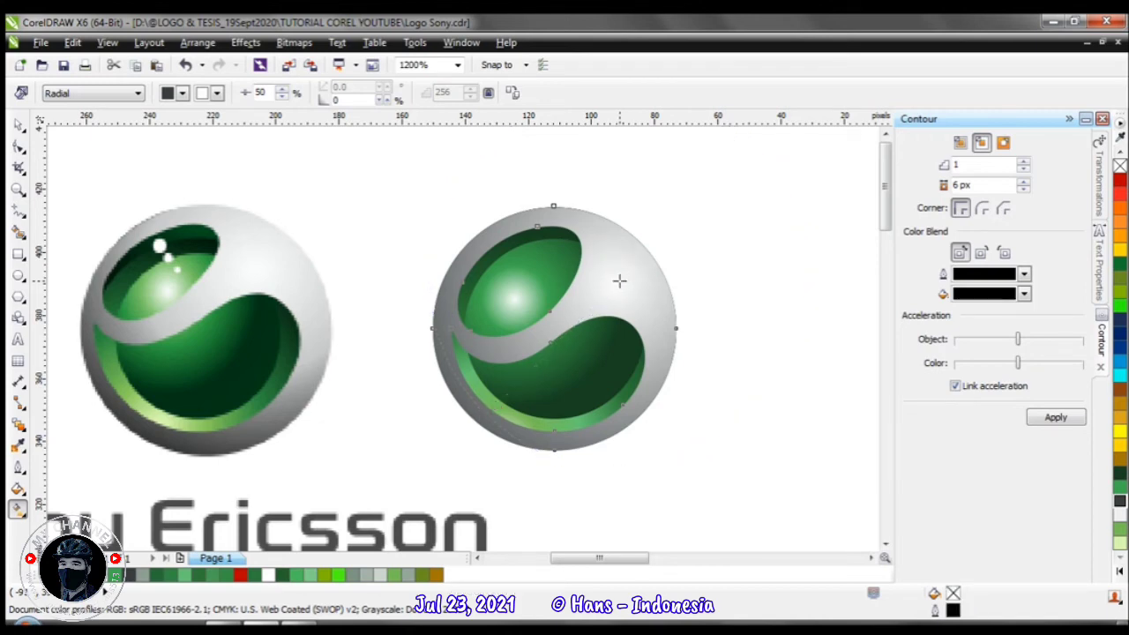
{"action": "left_click_drag", "start_coordinate": [486, 414], "coordinate": [545, 368]}
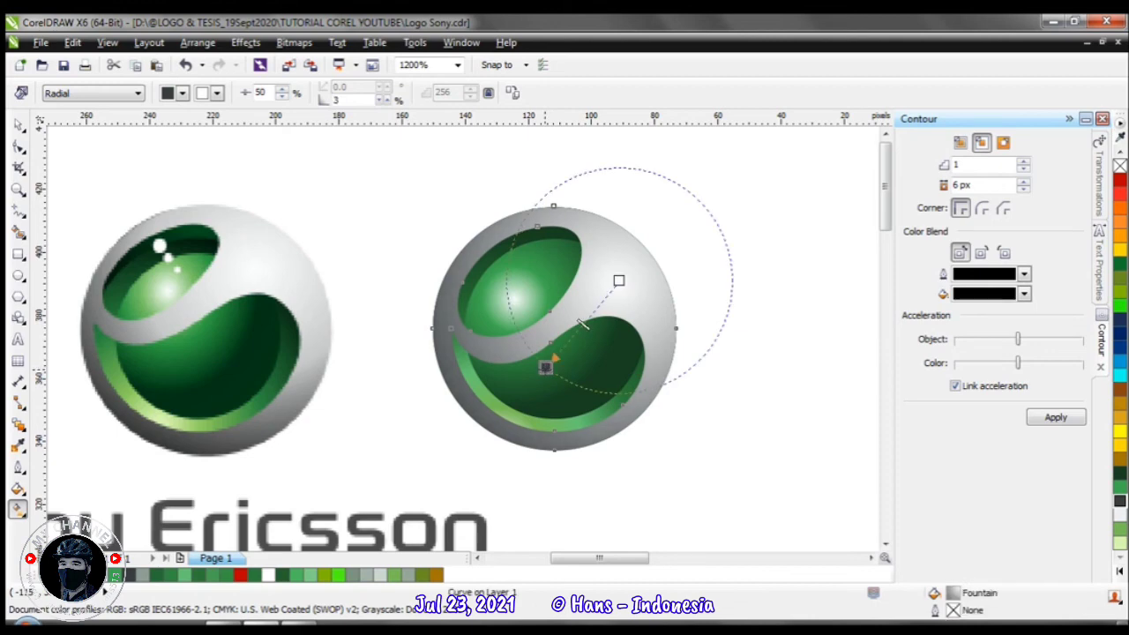
{"action": "left_click", "coordinate": [15, 126]}
{"action": "left_click", "coordinate": [744, 327]}
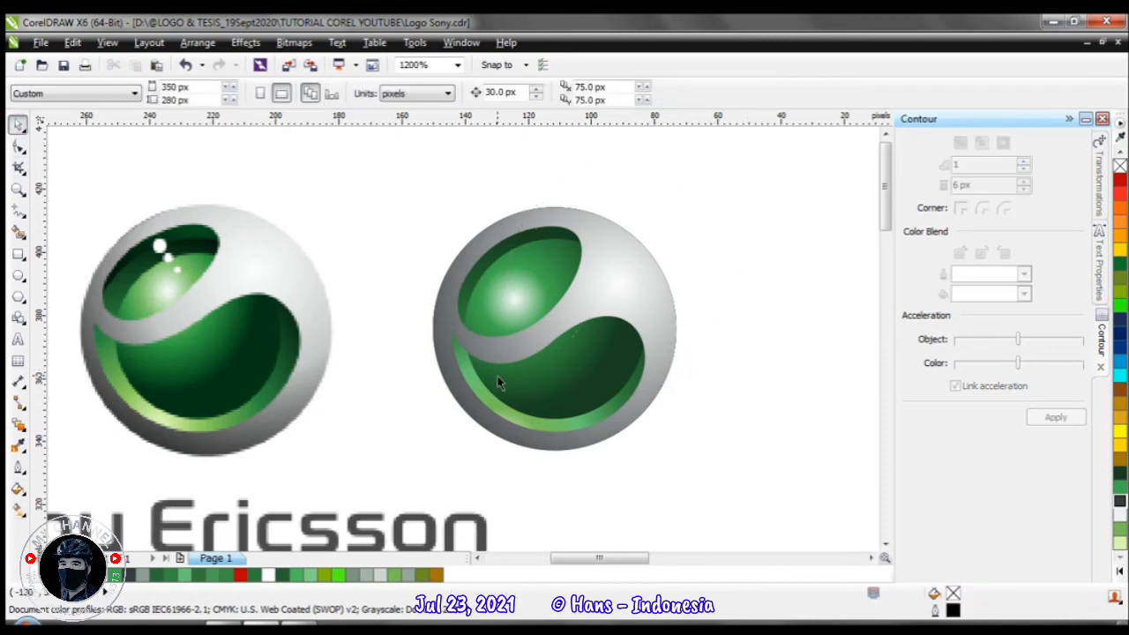
Draw a circle about 7 px wide between the reference logo and the drawn sphere, and fill it with light grey #EFF0F4
{"action": "left_click", "coordinate": [18, 276]}
{"action": "left_click_drag", "start_coordinate": [392, 251], "coordinate": [419, 274]}
{"action": "key", "text": "space"}
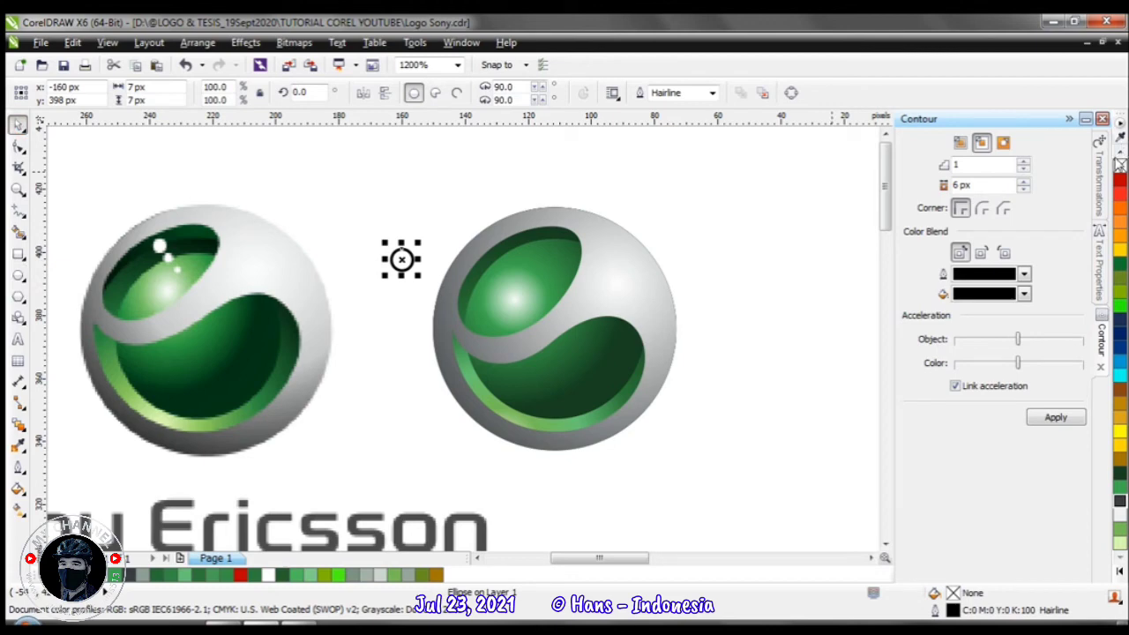
{"action": "left_click", "coordinate": [1121, 589]}
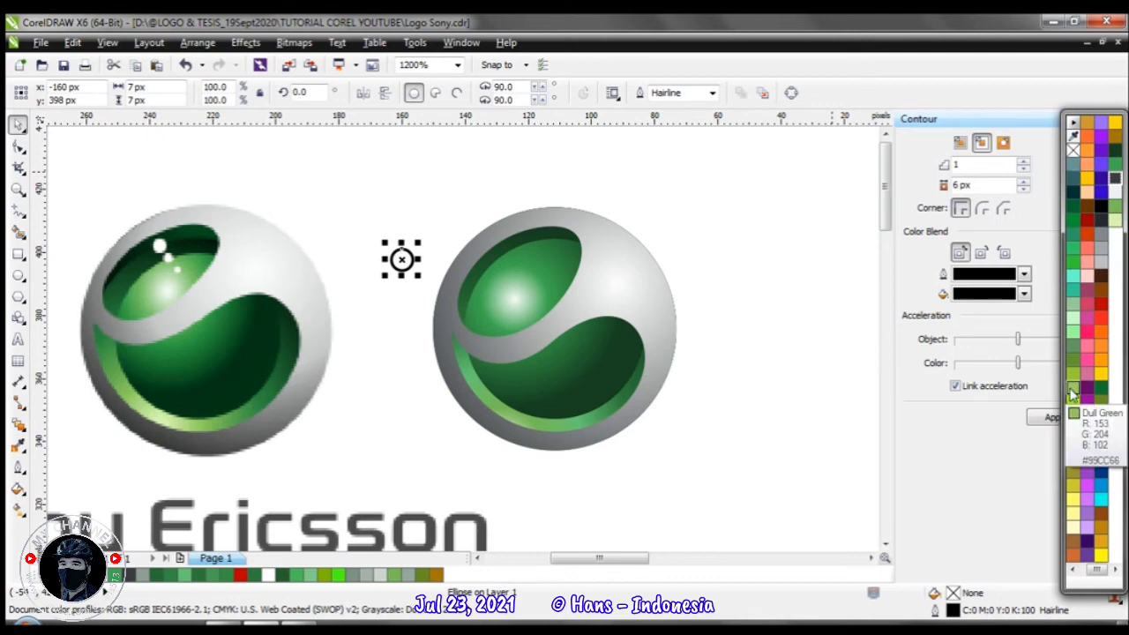
{"action": "left_click", "coordinate": [1116, 195]}
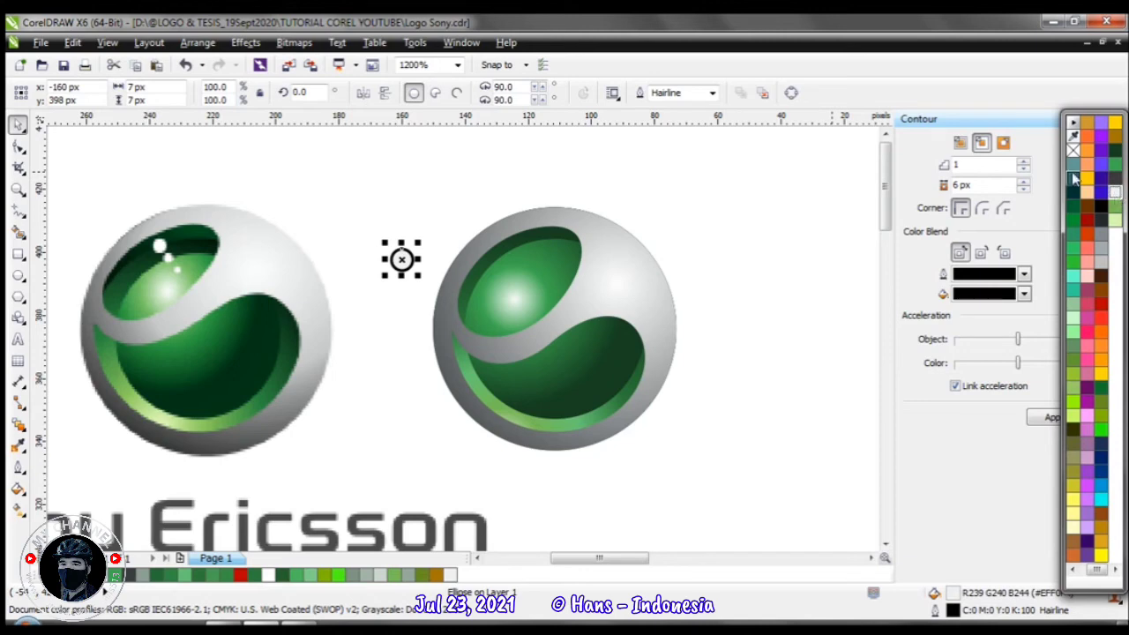
{"action": "left_click", "coordinate": [1073, 125]}
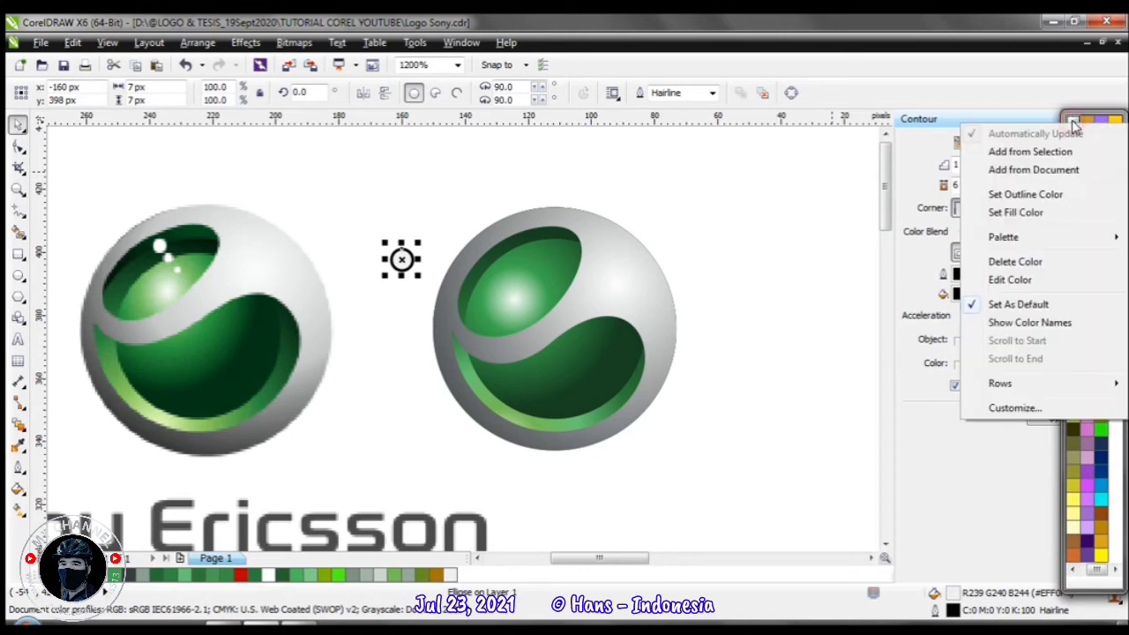
{"action": "left_click", "coordinate": [798, 291]}
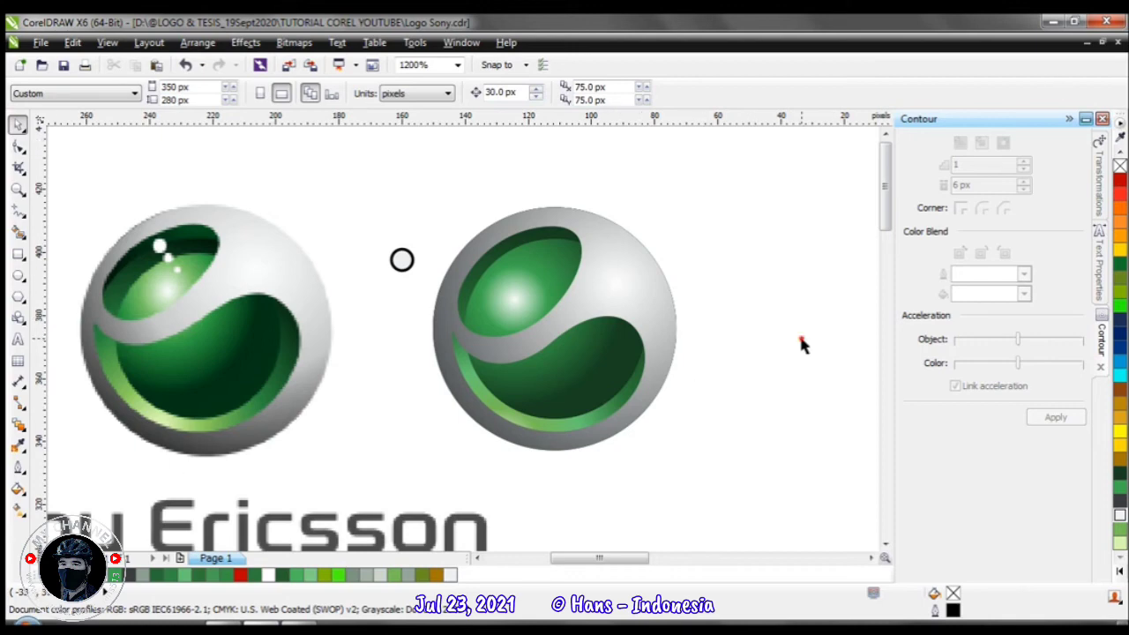
Set the small circle's outline width to None and move it into the cover's upper oval cutout at about X -125 px, Y 400 px
{"action": "left_click", "coordinate": [402, 260]}
{"action": "left_click", "coordinate": [713, 92]}
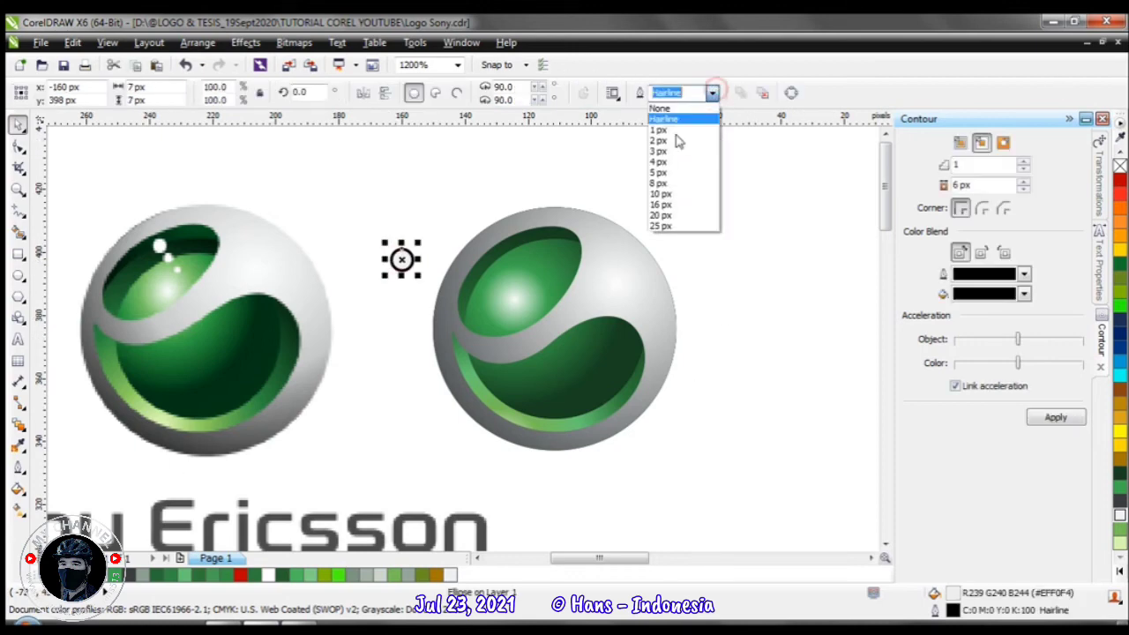
{"action": "left_click", "coordinate": [679, 109]}
{"action": "left_click", "coordinate": [731, 231]}
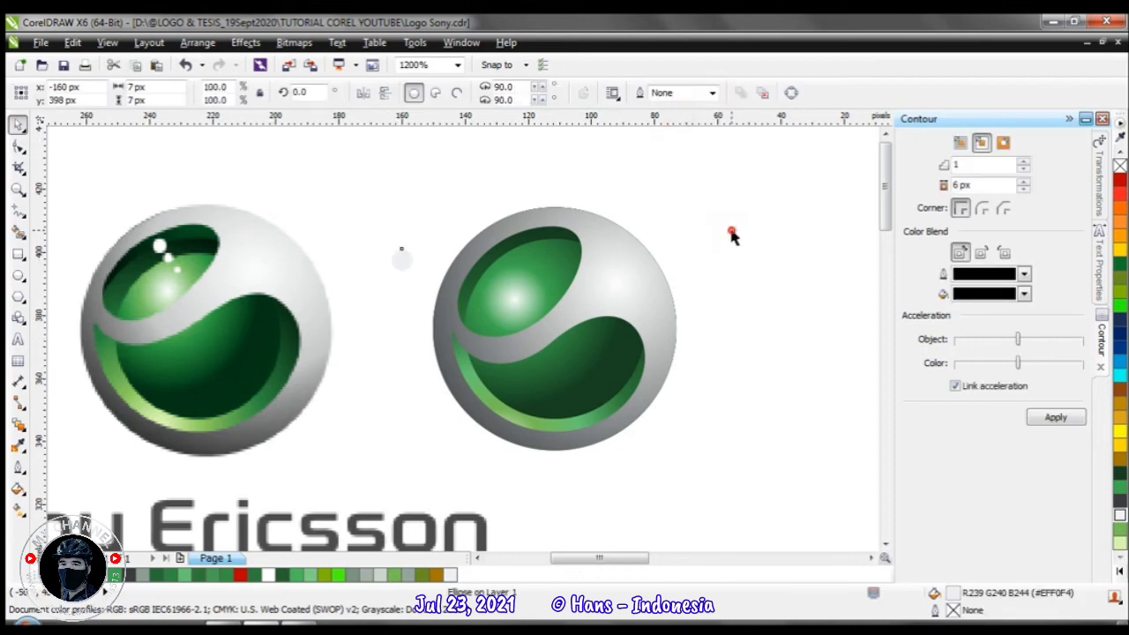
{"action": "left_click", "coordinate": [409, 262]}
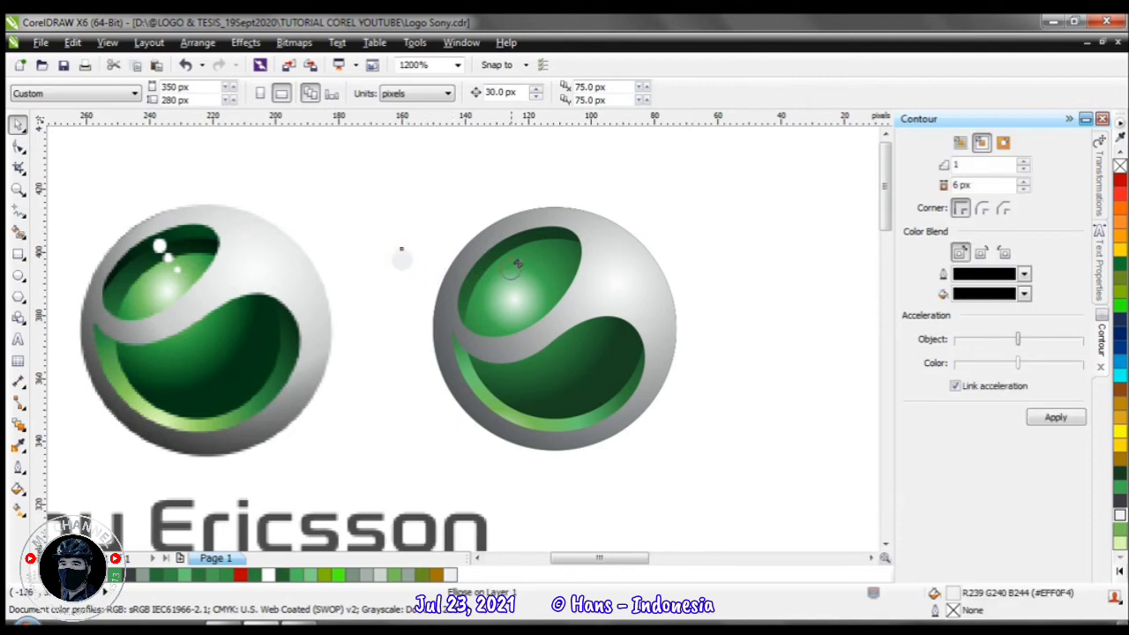
{"action": "left_click_drag", "start_coordinate": [512, 253], "coordinate": [510, 253]}
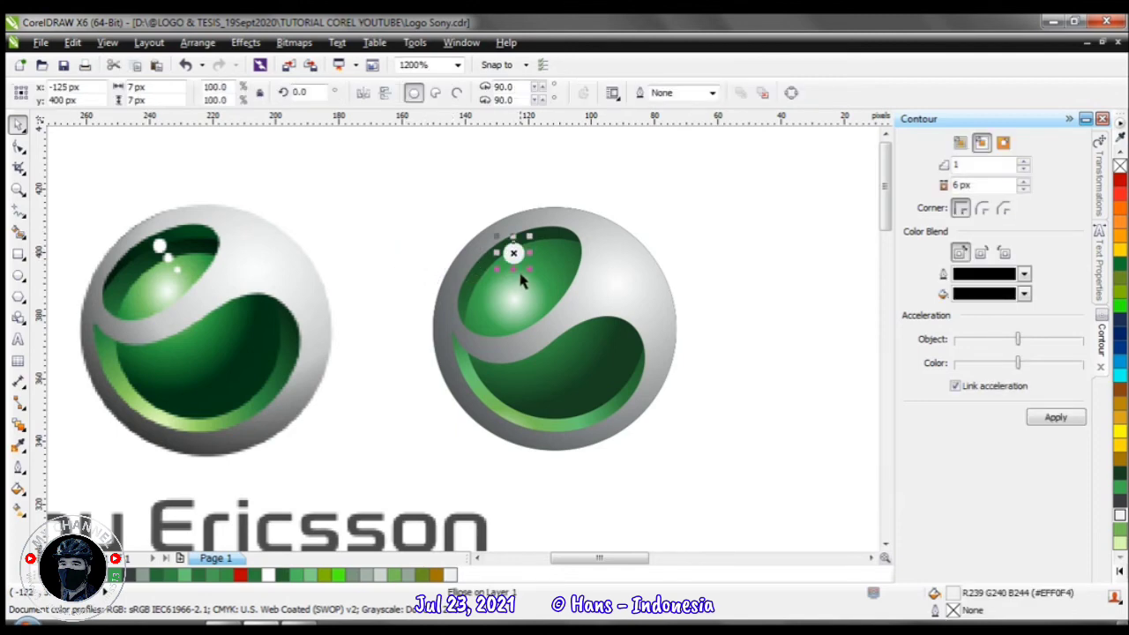
Recolour the small highlight circle pure white (#FFFFFF) by sampling the blank page colour
{"action": "scroll", "coordinate": [573, 207], "scroll_direction": "up", "scroll_amount": 2}
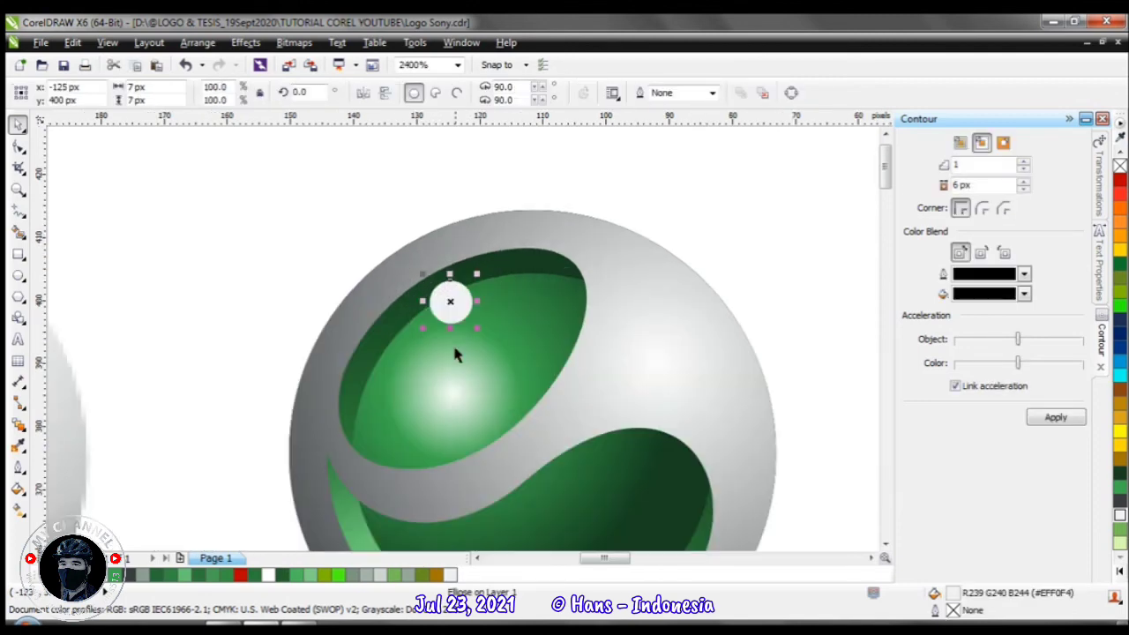
{"action": "left_click", "coordinate": [17, 447]}
{"action": "left_click", "coordinate": [199, 312]}
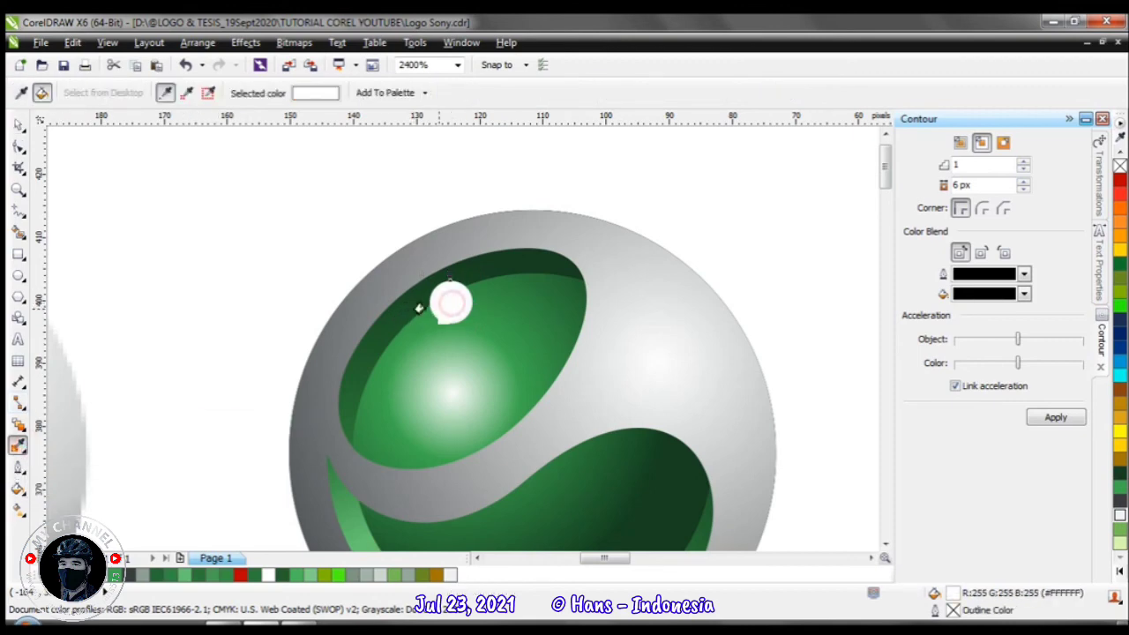
{"action": "left_click", "coordinate": [21, 127]}
{"action": "scroll", "coordinate": [465, 348], "scroll_direction": "down", "scroll_amount": 2}
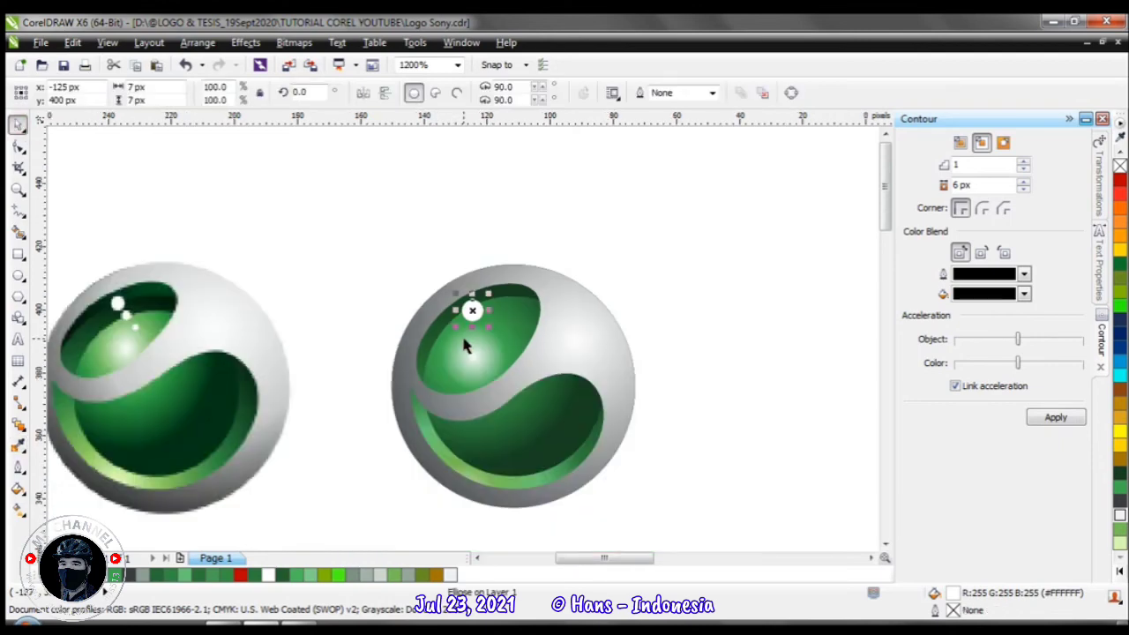
Shrink the highlight circle slightly and add two smaller white copies, 4 px and 3 px wide, descending diagonally toward the lower right
{"action": "scroll", "coordinate": [467, 327], "scroll_direction": "up", "scroll_amount": 2}
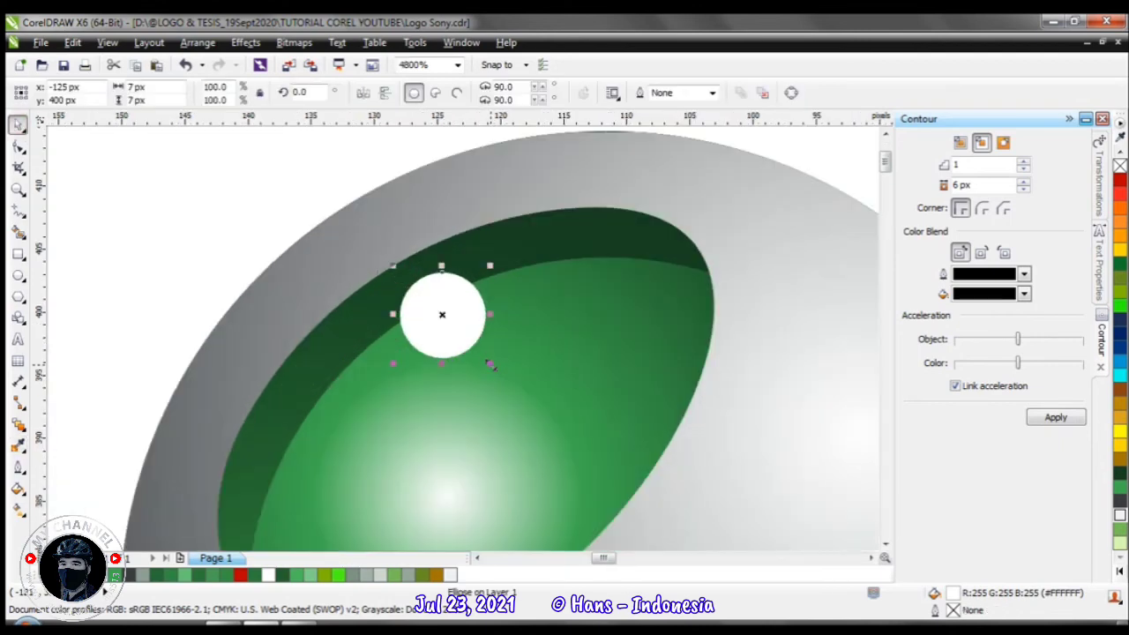
{"action": "left_click_drag", "start_coordinate": [491, 364], "coordinate": [551, 464]}
{"action": "left_click", "coordinate": [138, 69]}
{"action": "left_click", "coordinate": [157, 69]}
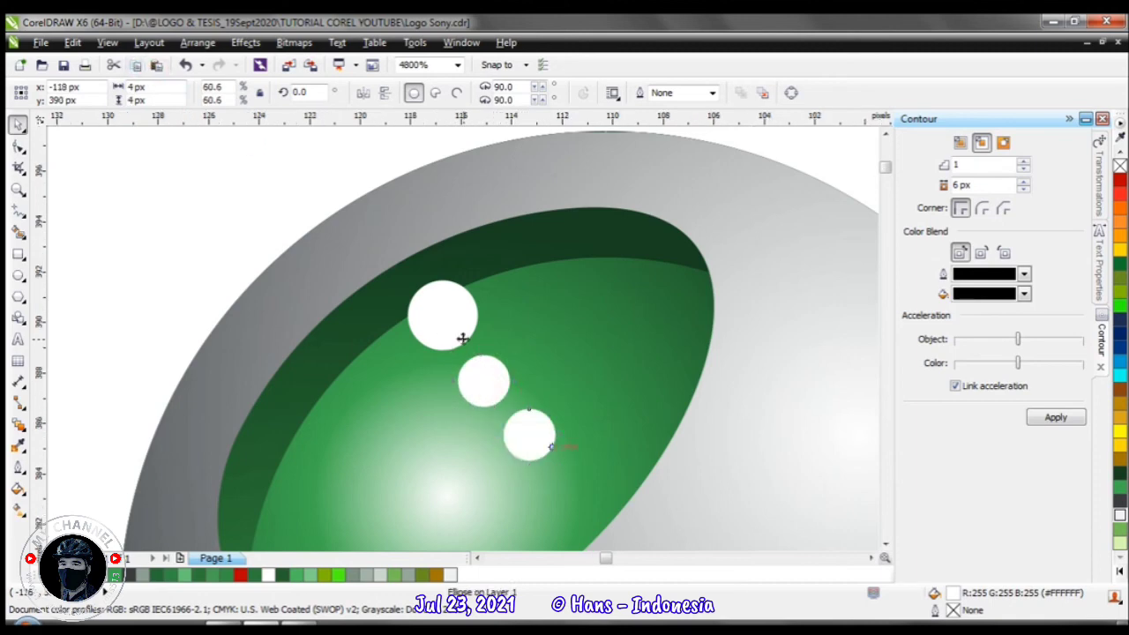
{"action": "scroll", "coordinate": [492, 385], "scroll_direction": "up", "scroll_amount": 1}
{"action": "left_click_drag", "start_coordinate": [476, 373], "coordinate": [459, 363]}
{"action": "left_click_drag", "start_coordinate": [418, 320], "coordinate": [413, 315]}
{"action": "scroll", "coordinate": [415, 314], "scroll_direction": "down", "scroll_amount": 4}
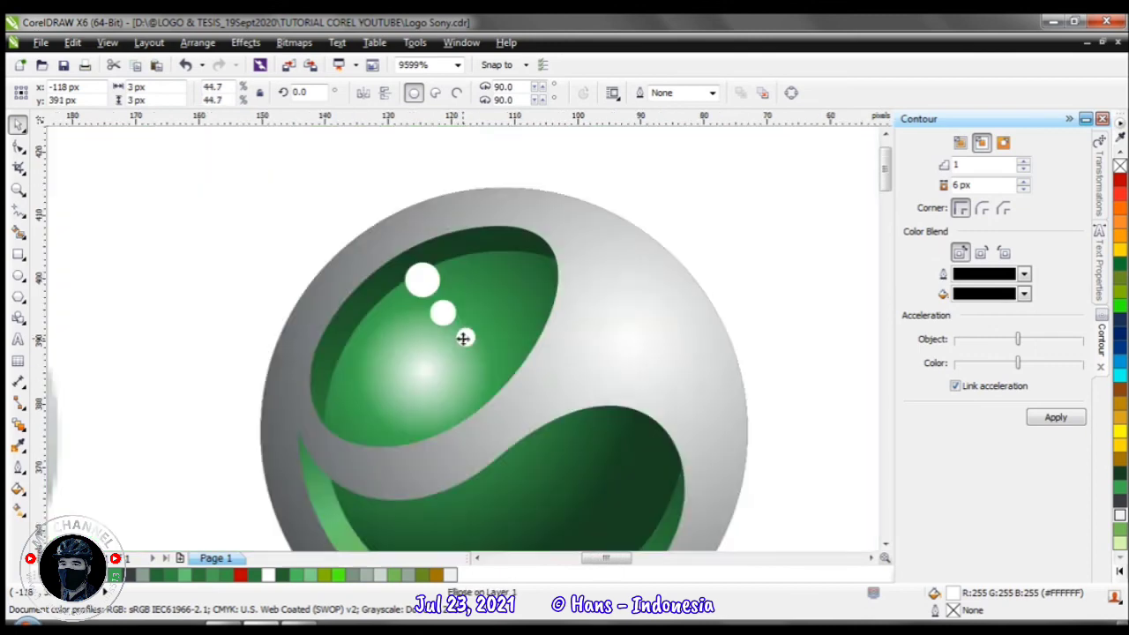
Shift the smallest highlight dot slightly left and down, closer in line with the other two dots
{"action": "left_click", "coordinate": [414, 276]}
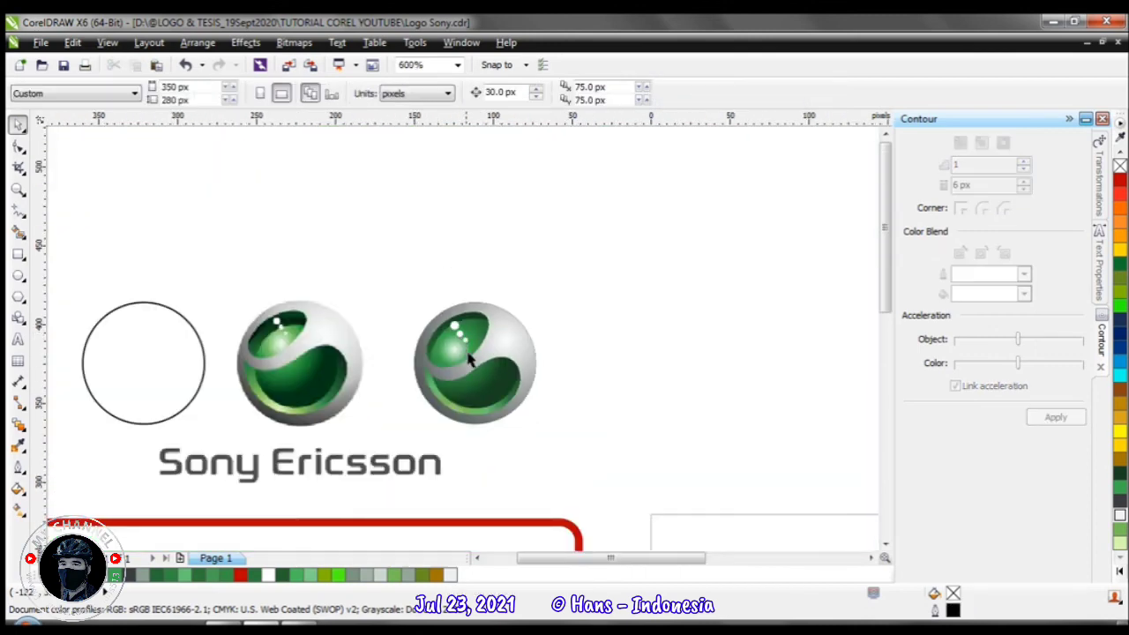
{"action": "scroll", "coordinate": [469, 353], "scroll_direction": "up", "scroll_amount": 4}
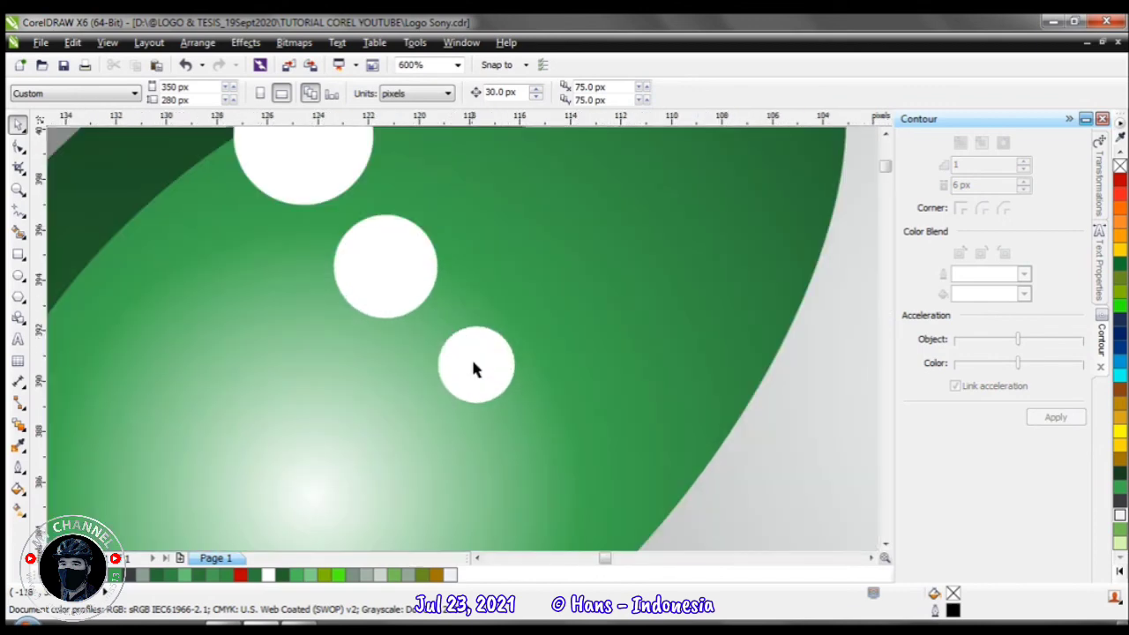
{"action": "left_click", "coordinate": [474, 371]}
{"action": "left_click_drag", "start_coordinate": [473, 371], "coordinate": [462, 368]}
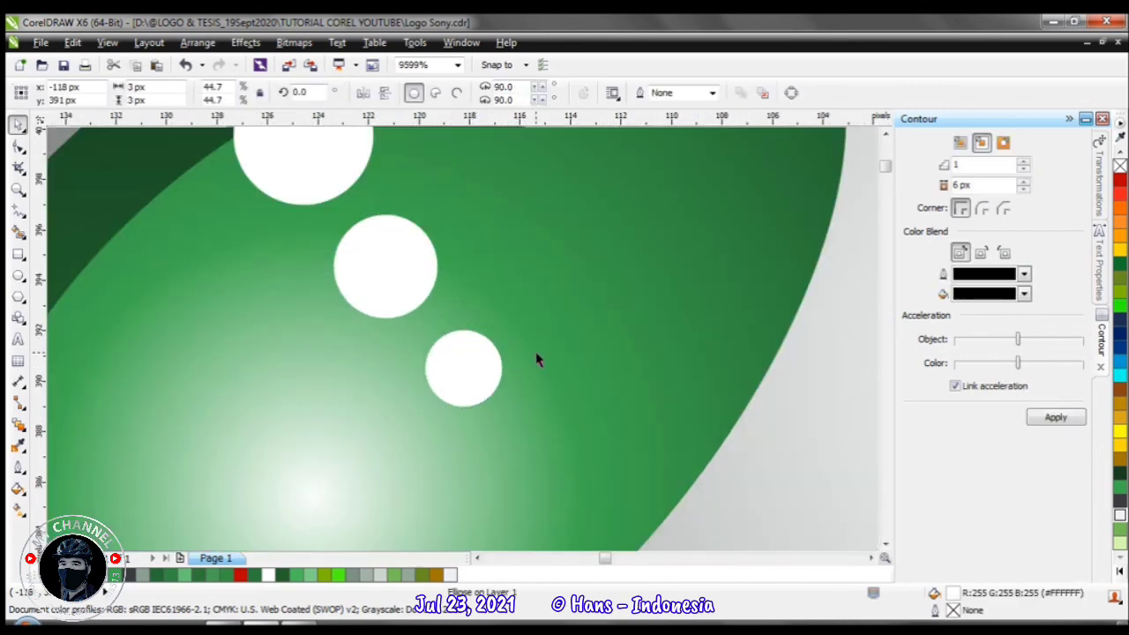
{"action": "scroll", "coordinate": [536, 356], "scroll_direction": "down", "scroll_amount": 4}
{"action": "left_click", "coordinate": [586, 333]}
{"action": "scroll", "coordinate": [491, 386], "scroll_direction": "up", "scroll_amount": 1}
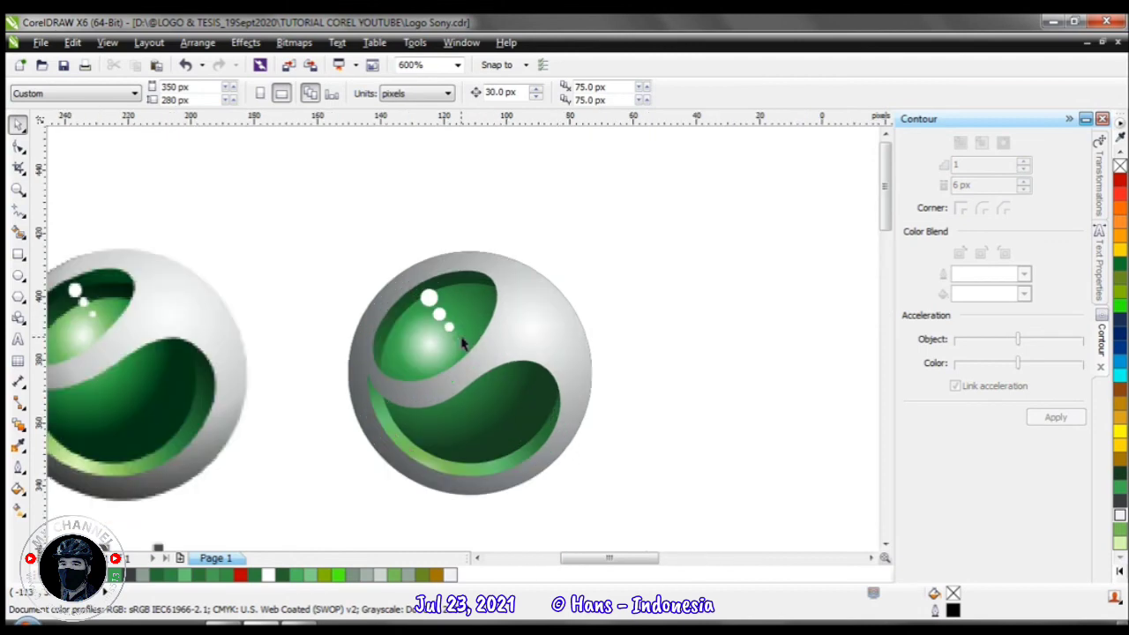
Compare with the reference logo's dark oval shading, and move the silver cover 60 px to the right off the green spheres
{"action": "scroll", "coordinate": [171, 324], "scroll_direction": "up", "scroll_amount": 2}
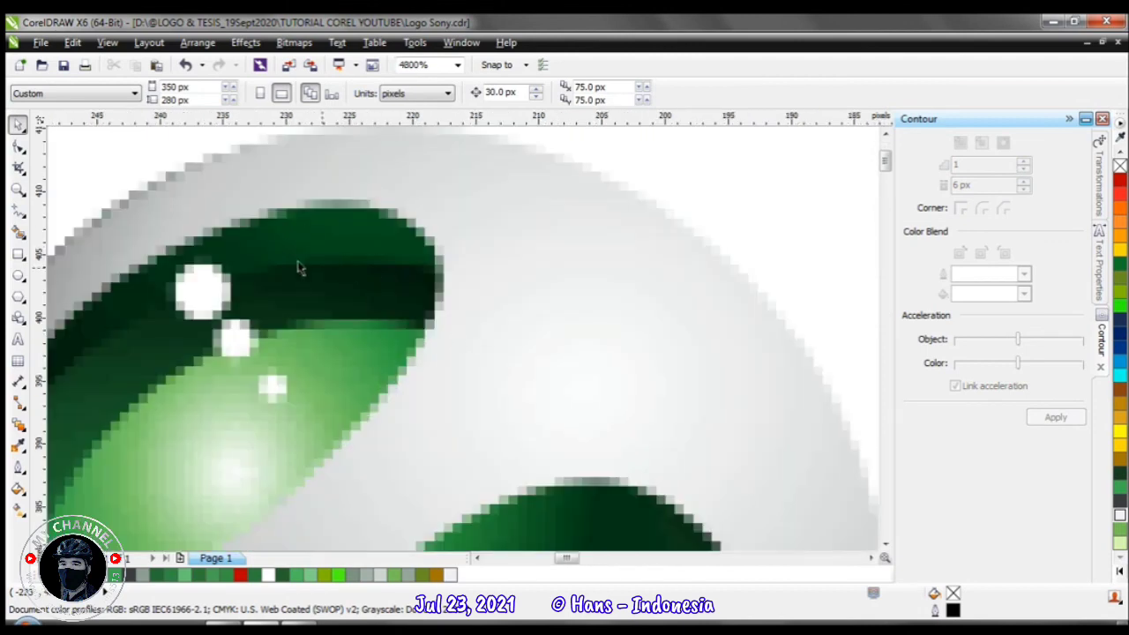
{"action": "scroll", "coordinate": [706, 335], "scroll_direction": "down", "scroll_amount": 3}
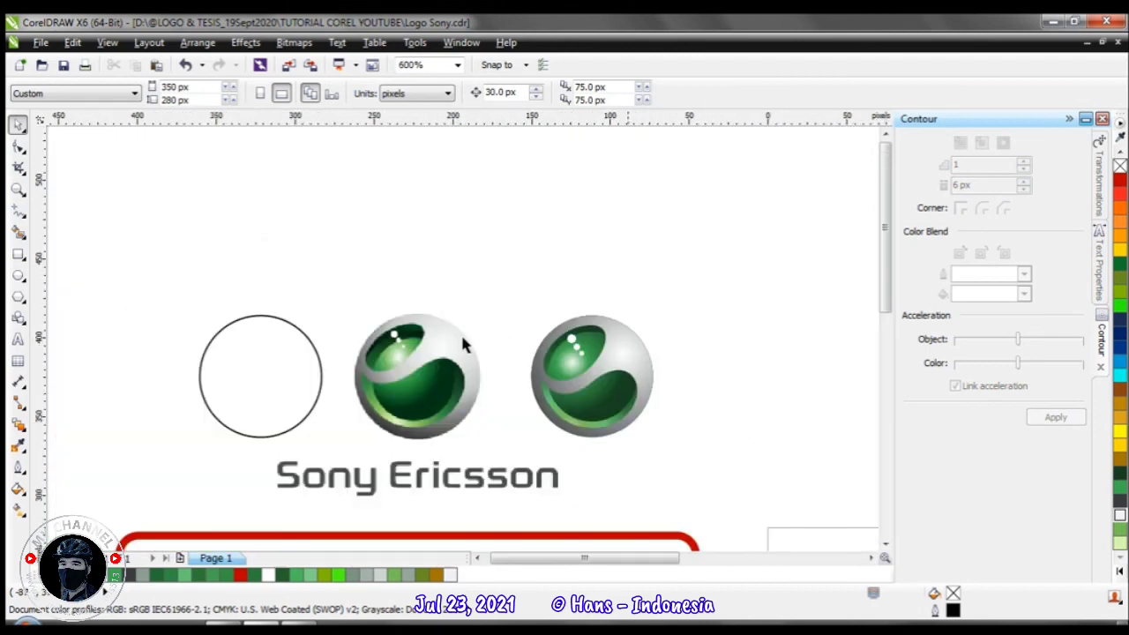
{"action": "scroll", "coordinate": [465, 344], "scroll_direction": "up", "scroll_amount": 1}
{"action": "left_click", "coordinate": [466, 310]}
{"action": "key", "text": "Right"}
{"action": "key", "text": "Right"}
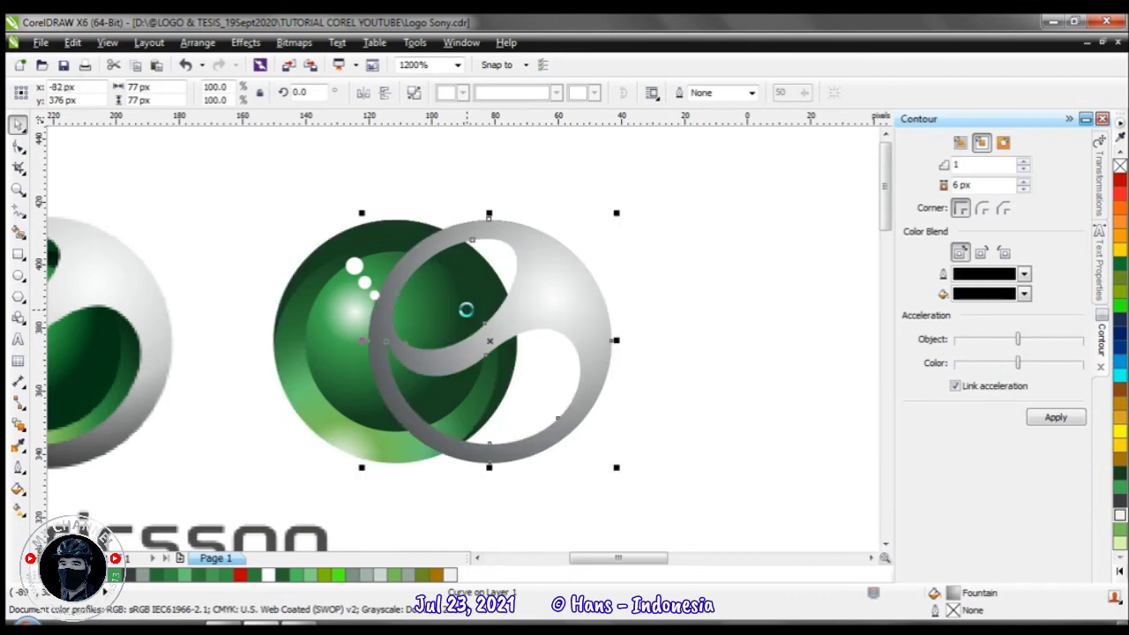
Scale the dark green (#174022) shading shape slightly inward from its lower-right corner
{"action": "left_click", "coordinate": [457, 252]}
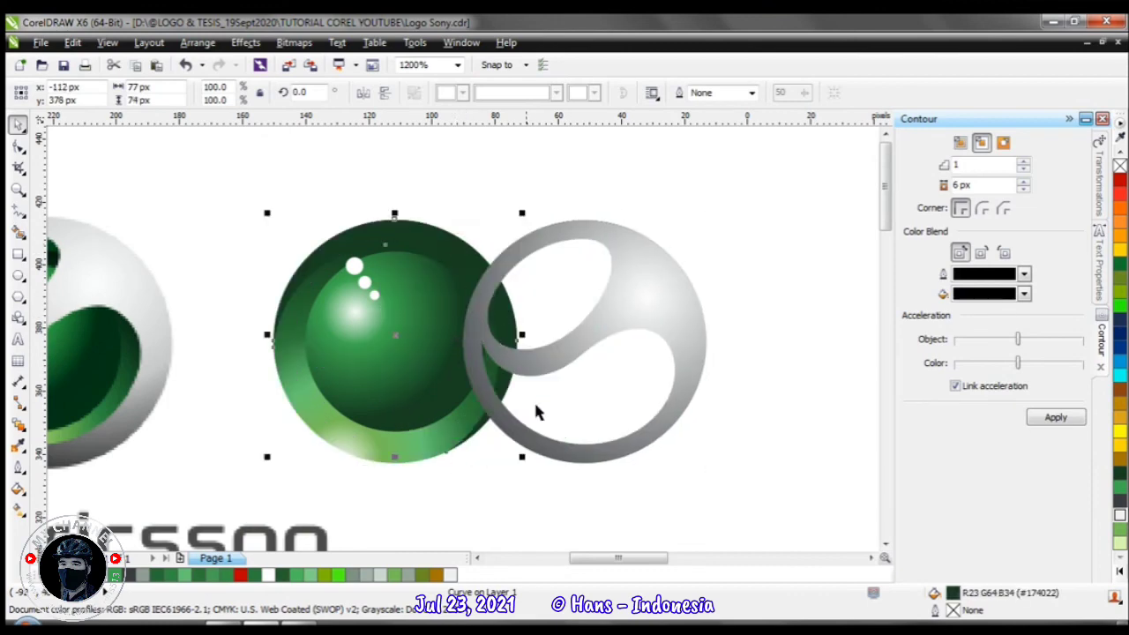
{"action": "left_click_drag", "start_coordinate": [519, 458], "coordinate": [511, 457]}
{"action": "key", "text": "Escape"}
{"action": "left_click", "coordinate": [650, 514]}
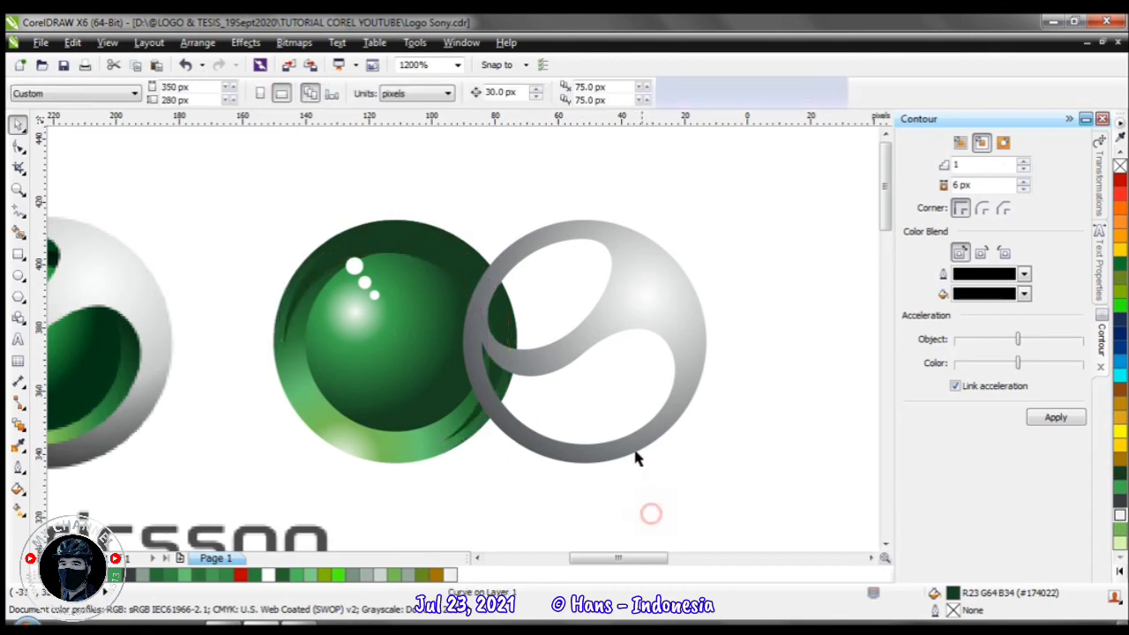
Move the silver cover back to X -112 px over the green spheres and check the shading in its upper oval cutout
{"action": "left_click", "coordinate": [635, 451]}
{"action": "key", "text": "Left"}
{"action": "key", "text": "Left"}
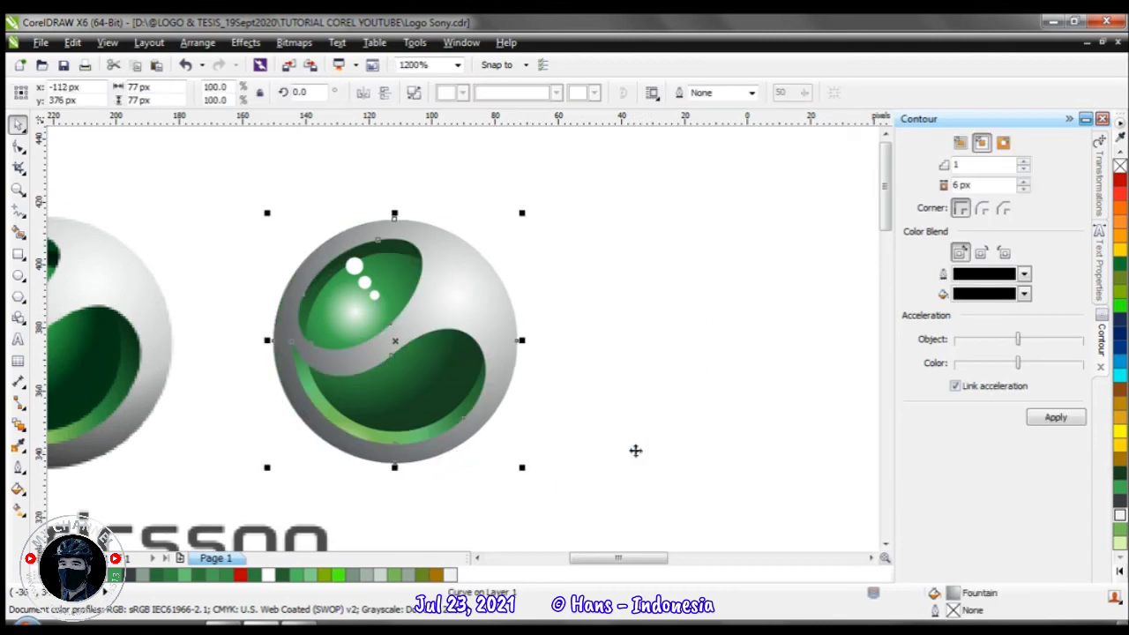
{"action": "left_click", "coordinate": [621, 371]}
{"action": "scroll", "coordinate": [467, 351], "scroll_direction": "up", "scroll_amount": 6}
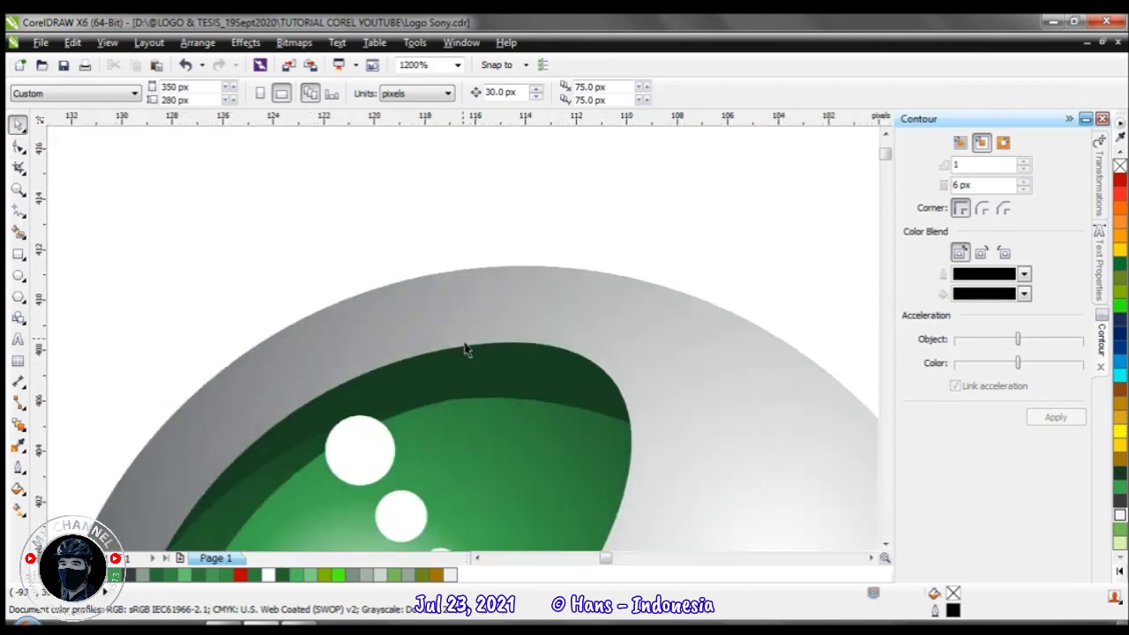
{"action": "scroll", "coordinate": [466, 346], "scroll_direction": "down", "scroll_amount": 1}
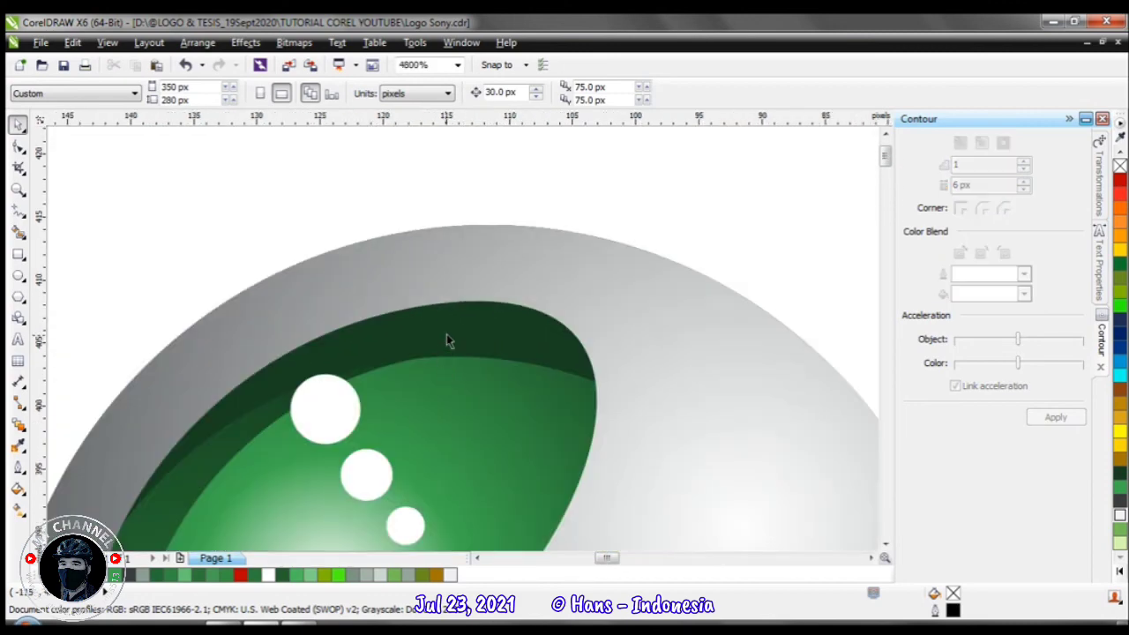
Scale up the dark green (#174022) shading shape about its centre to about 72 × 69 px
{"action": "left_click", "coordinate": [446, 335]}
{"action": "scroll", "coordinate": [448, 335], "scroll_direction": "down", "scroll_amount": 2}
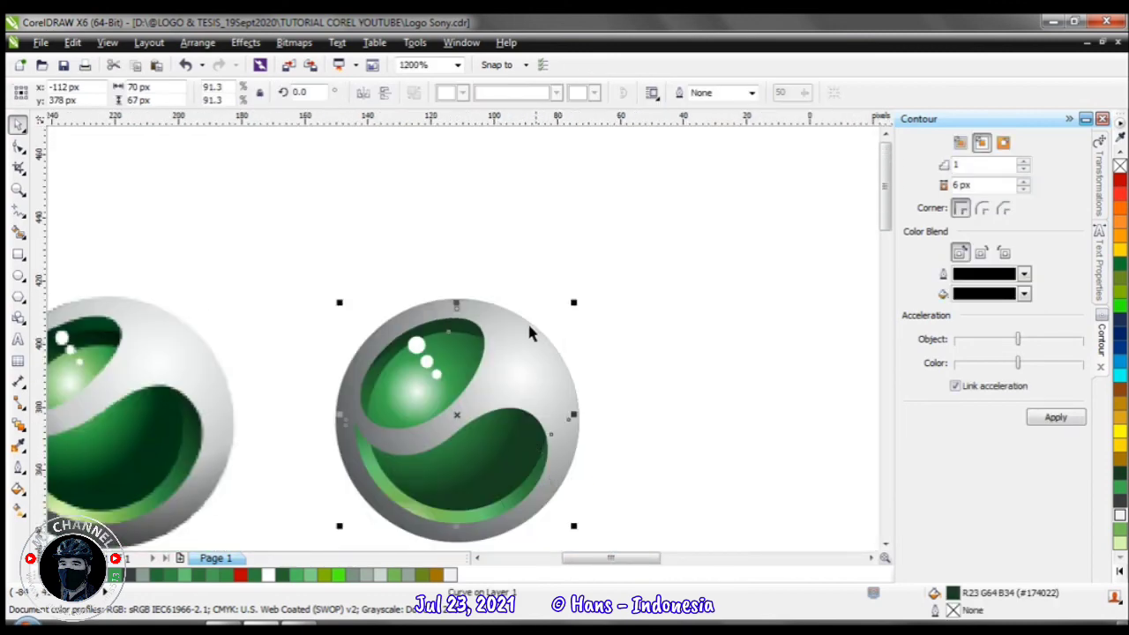
{"action": "scroll", "coordinate": [466, 345], "scroll_direction": "up", "scroll_amount": 1}
{"action": "left_click_drag", "start_coordinate": [554, 287], "coordinate": [574, 289]}
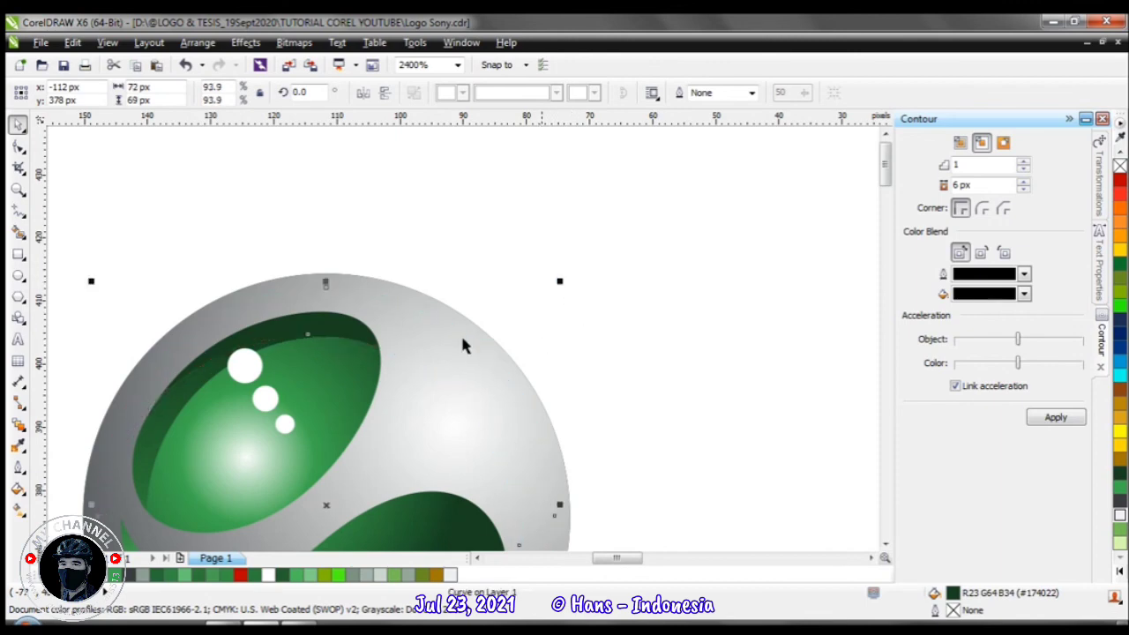
Examine the dark shading colours in the reference logo's upper oval
{"action": "scroll", "coordinate": [460, 333], "scroll_direction": "down", "scroll_amount": 2}
{"action": "scroll", "coordinate": [424, 372], "scroll_direction": "up", "scroll_amount": 2}
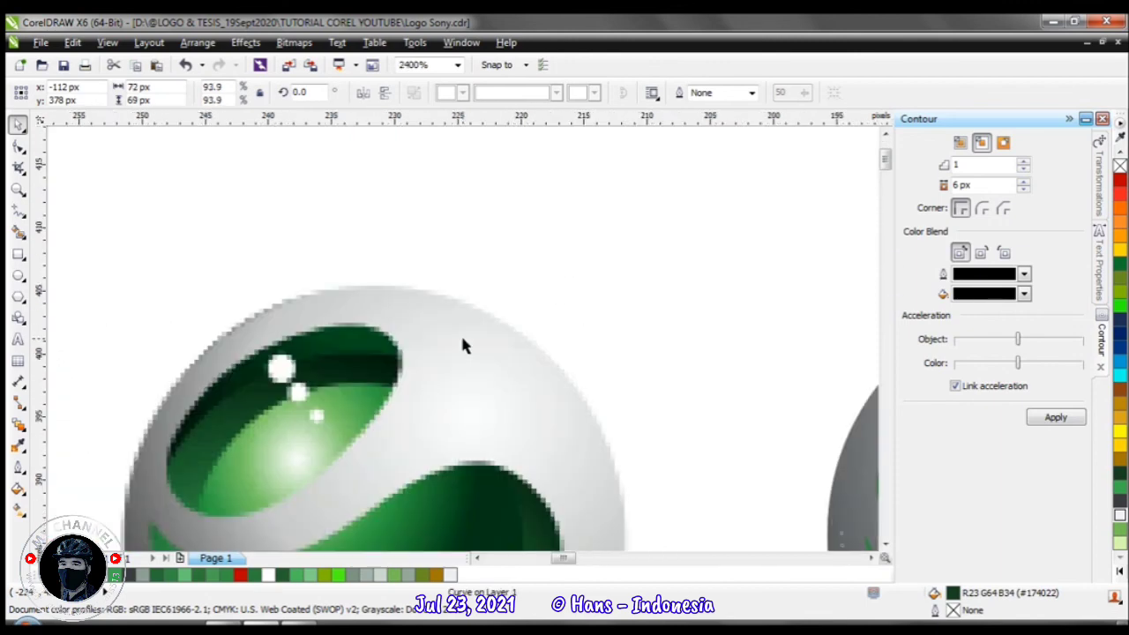
{"action": "scroll", "coordinate": [462, 344], "scroll_direction": "up", "scroll_amount": 1}
{"action": "left_click", "coordinate": [20, 447]}
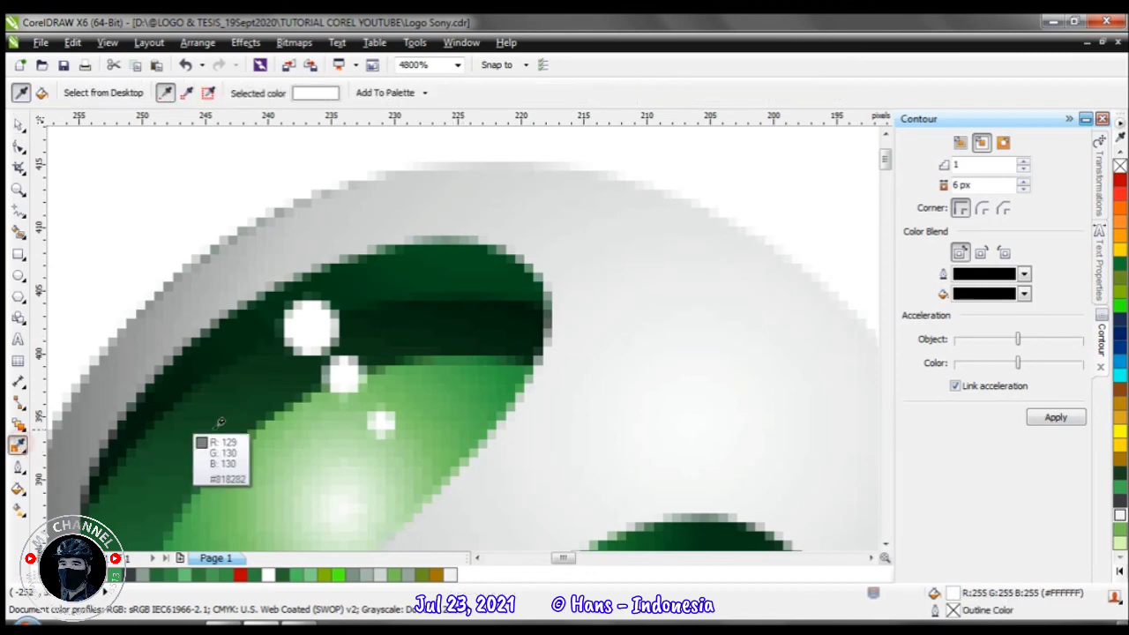
{"action": "left_click", "coordinate": [17, 125]}
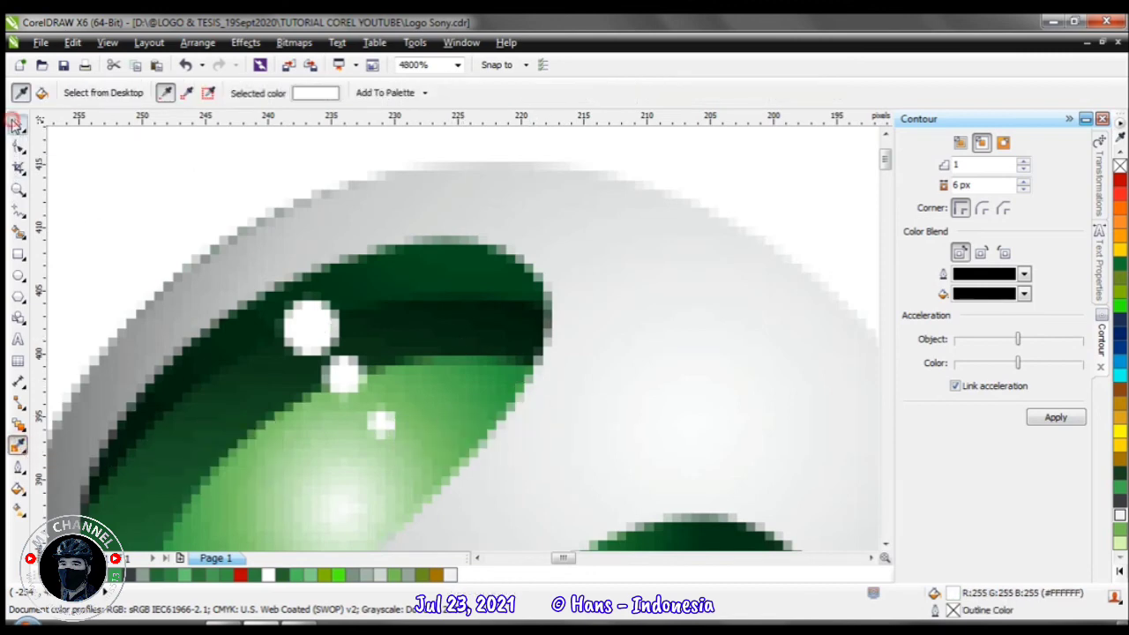
{"action": "scroll", "coordinate": [490, 337], "scroll_direction": "down", "scroll_amount": 4}
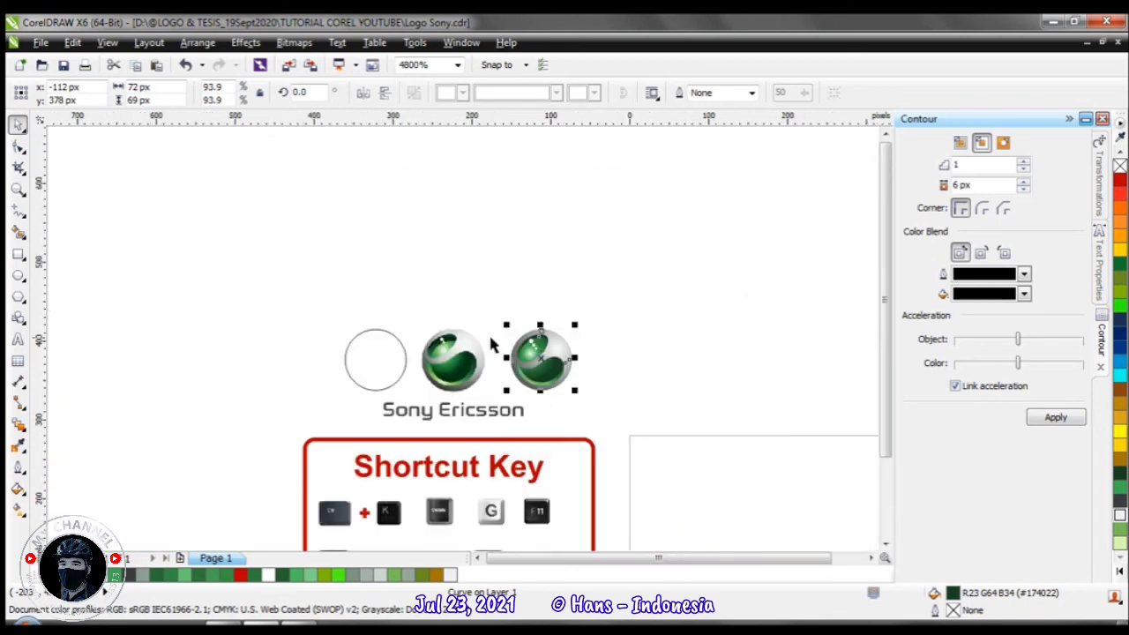
Shrink the radial fountain fill of the 77 px green circle by moving its outer dark node inward, to an edge pad of 18%
{"action": "left_click", "coordinate": [600, 395]}
{"action": "scroll", "coordinate": [553, 375], "scroll_direction": "up", "scroll_amount": 3}
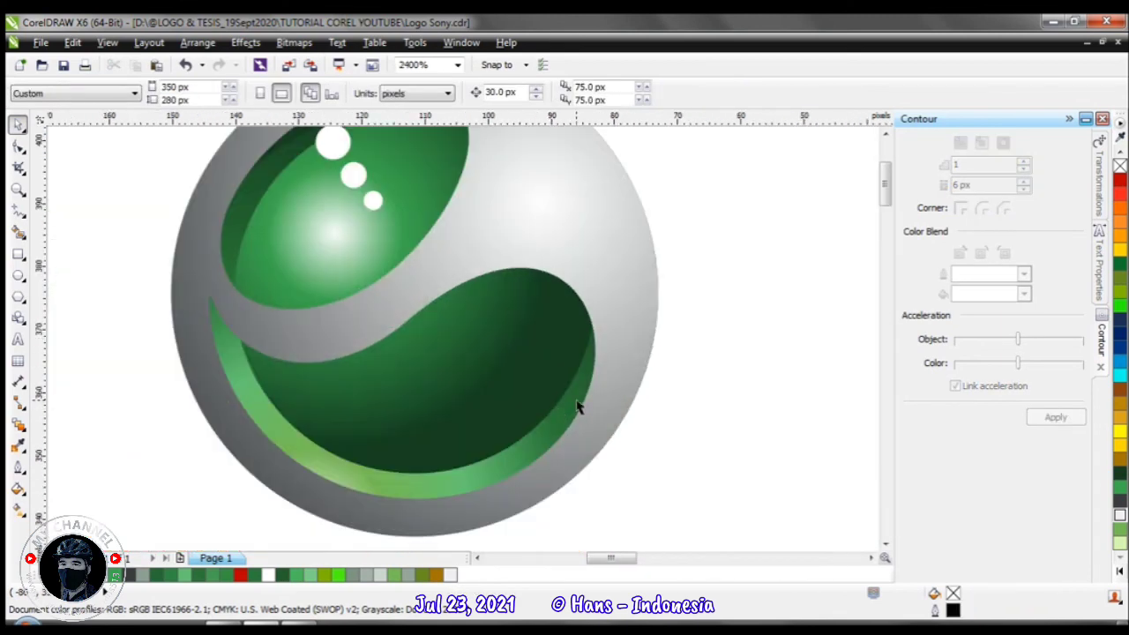
{"action": "left_click", "coordinate": [375, 437]}
{"action": "left_click", "coordinate": [21, 513]}
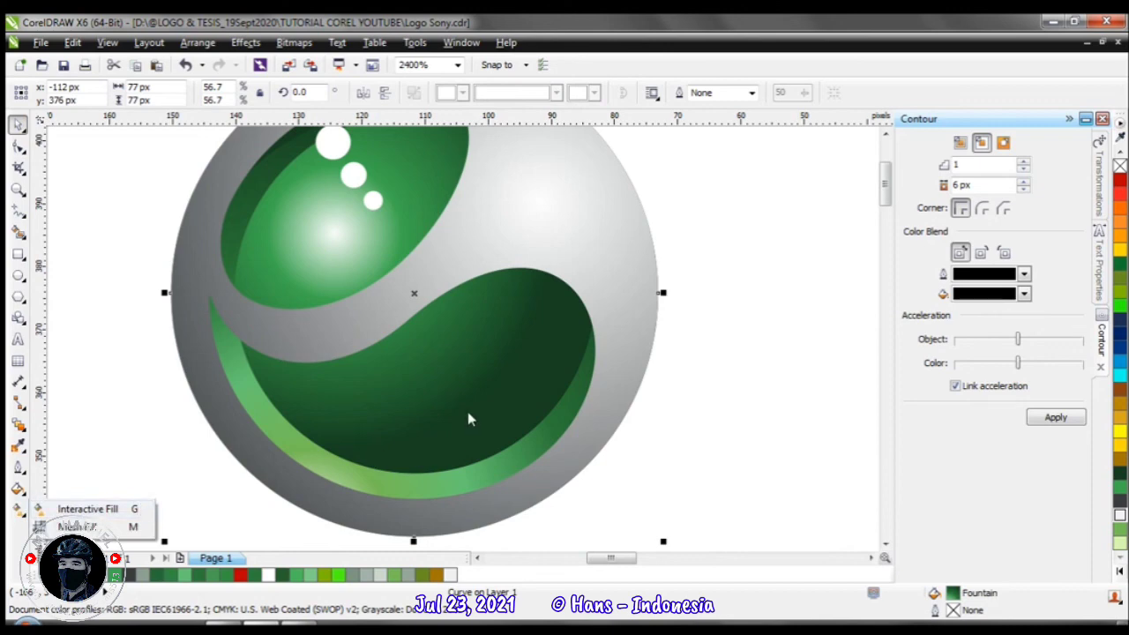
{"action": "scroll", "coordinate": [463, 345], "scroll_direction": "down", "scroll_amount": 1}
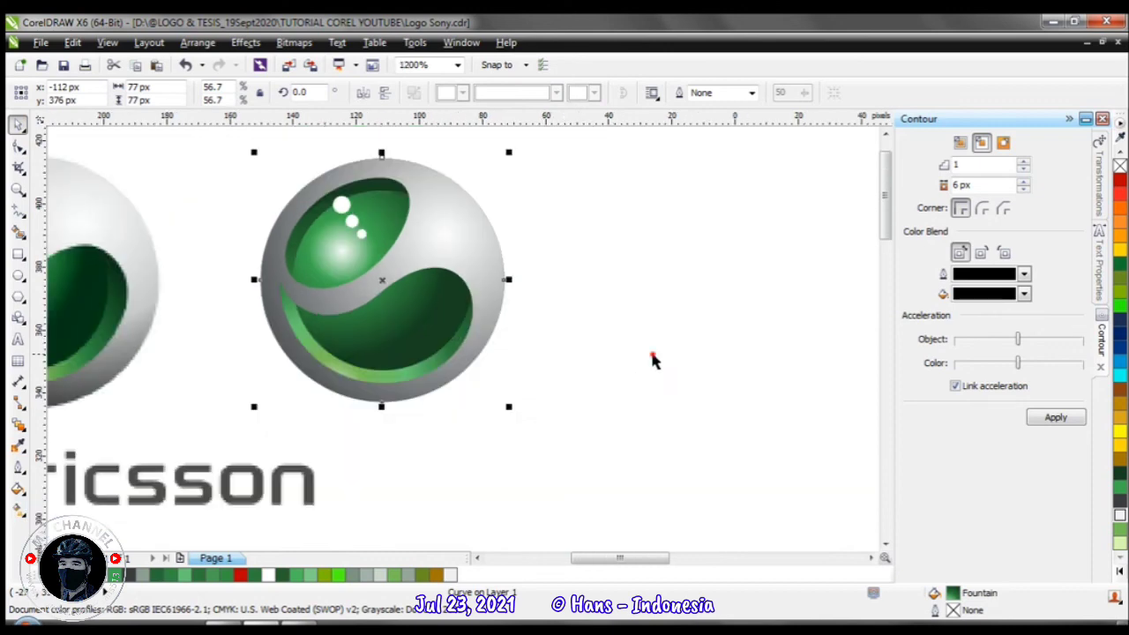
{"action": "left_click", "coordinate": [653, 359]}
{"action": "left_click", "coordinate": [457, 346]}
{"action": "key", "text": "g"}
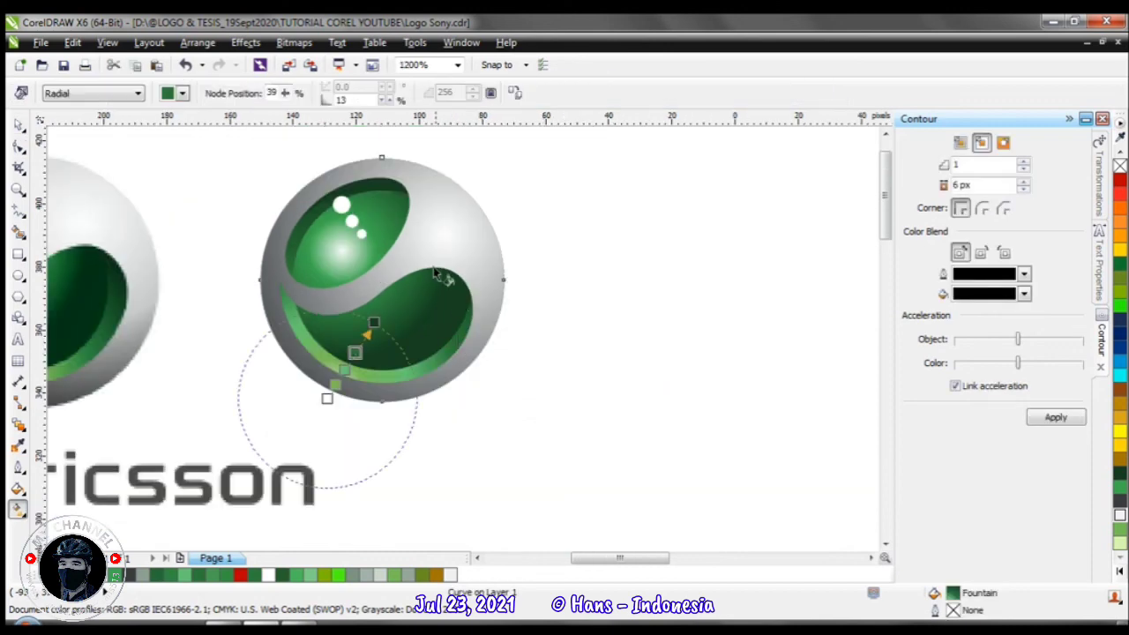
{"action": "left_click_drag", "start_coordinate": [373, 322], "coordinate": [366, 336]}
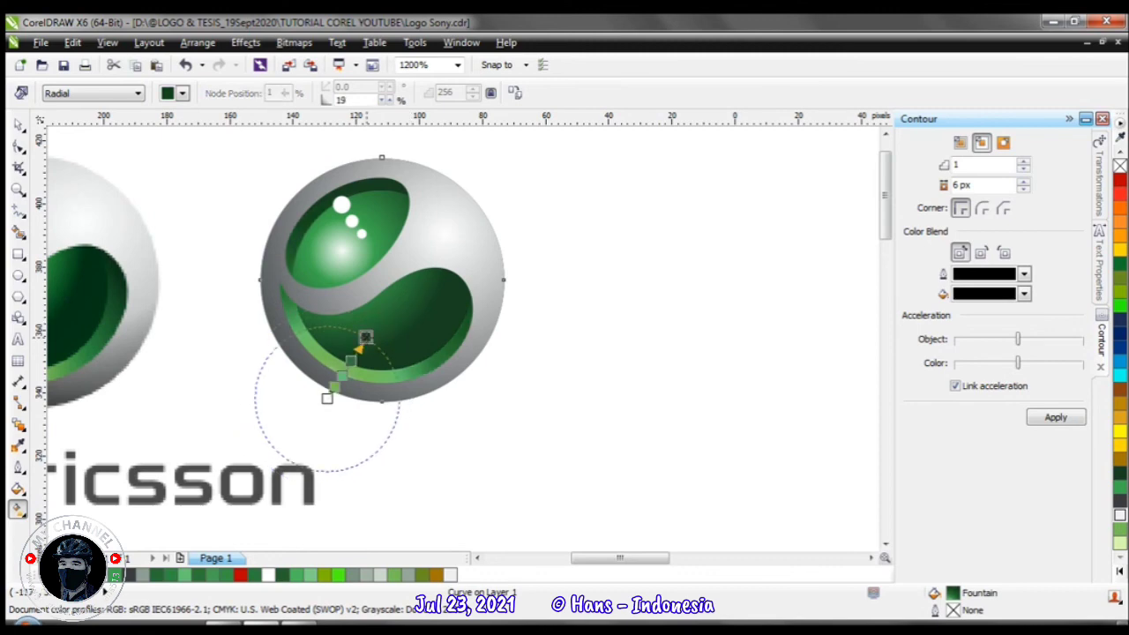
{"action": "scroll", "coordinate": [468, 338], "scroll_direction": "up", "scroll_amount": 1}
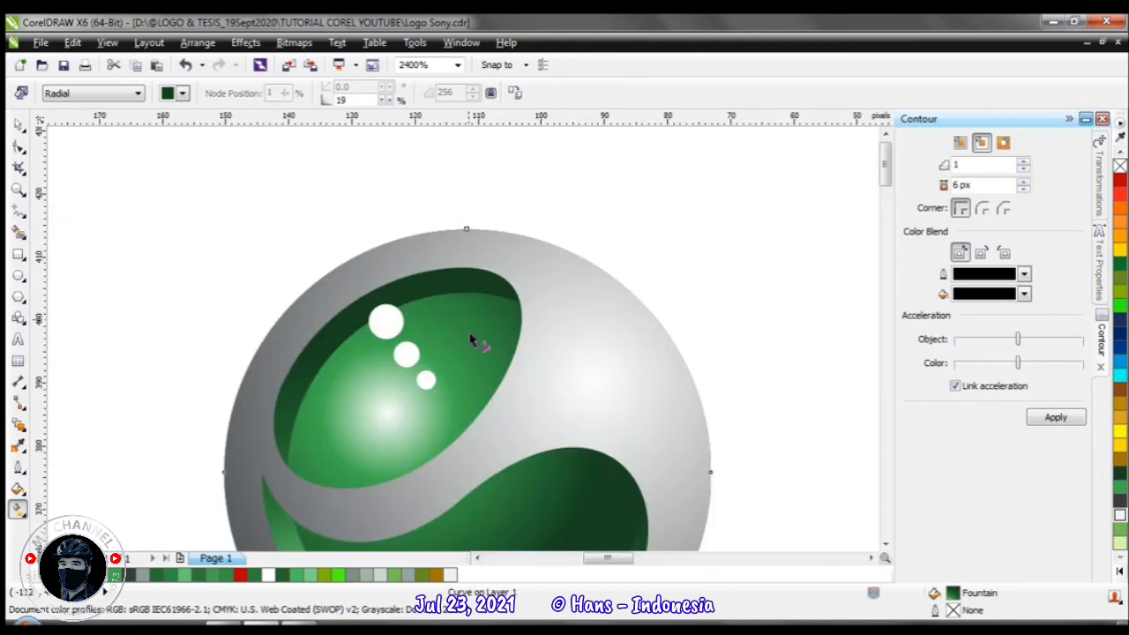
{"action": "scroll", "coordinate": [470, 339], "scroll_direction": "down", "scroll_amount": 1}
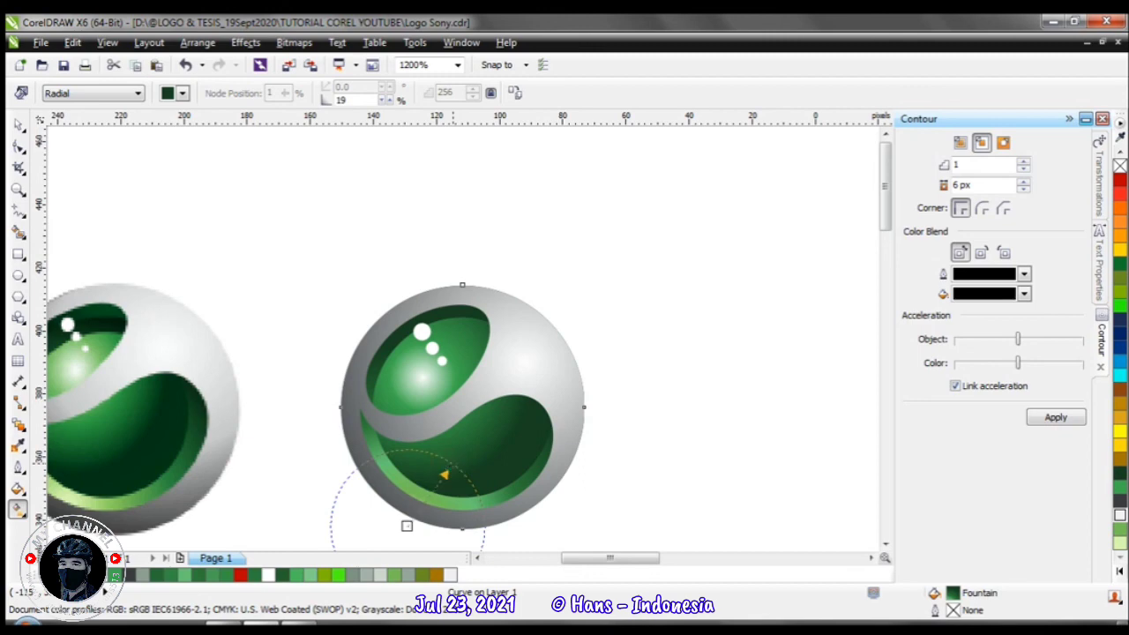
{"action": "left_click_drag", "start_coordinate": [451, 466], "coordinate": [452, 463]}
Give the radial fill's outer node a darker green shade and compare the upper oval's shading with the reference logo
{"action": "left_click", "coordinate": [1122, 477]}
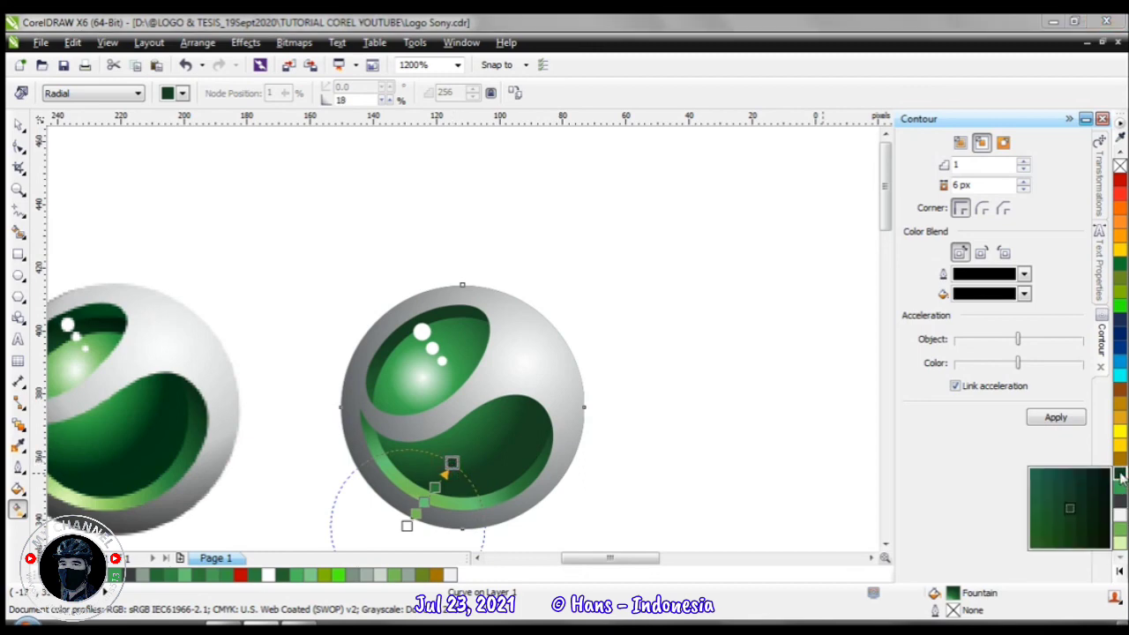
{"action": "left_click", "coordinate": [1096, 510]}
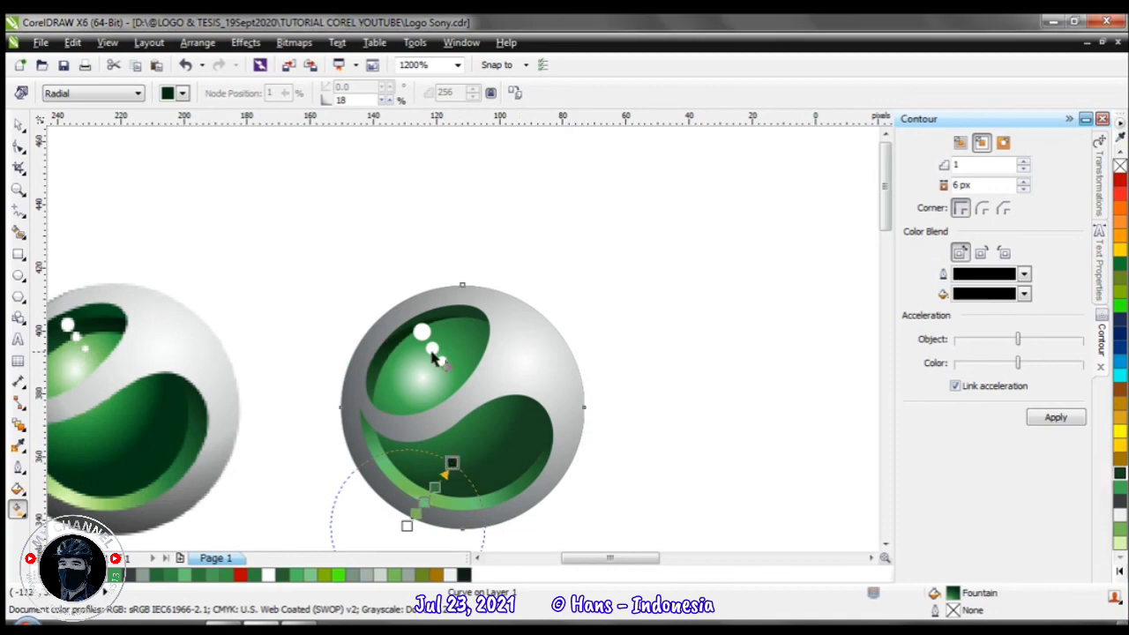
{"action": "scroll", "coordinate": [466, 383], "scroll_direction": "up", "scroll_amount": 1}
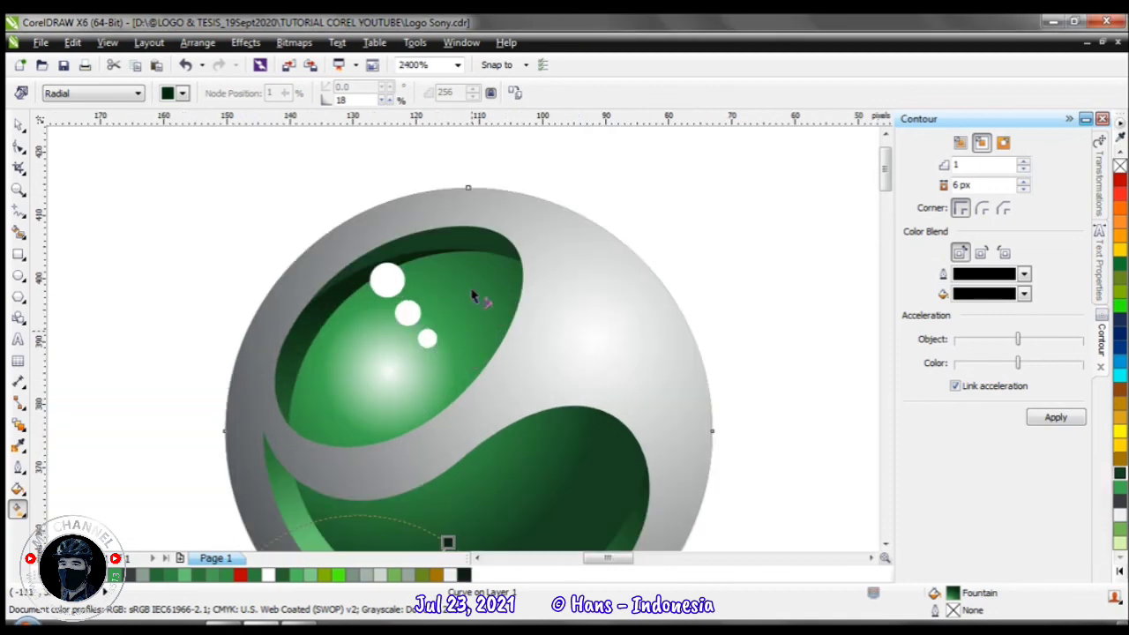
{"action": "scroll", "coordinate": [374, 297], "scroll_direction": "up", "scroll_amount": 1}
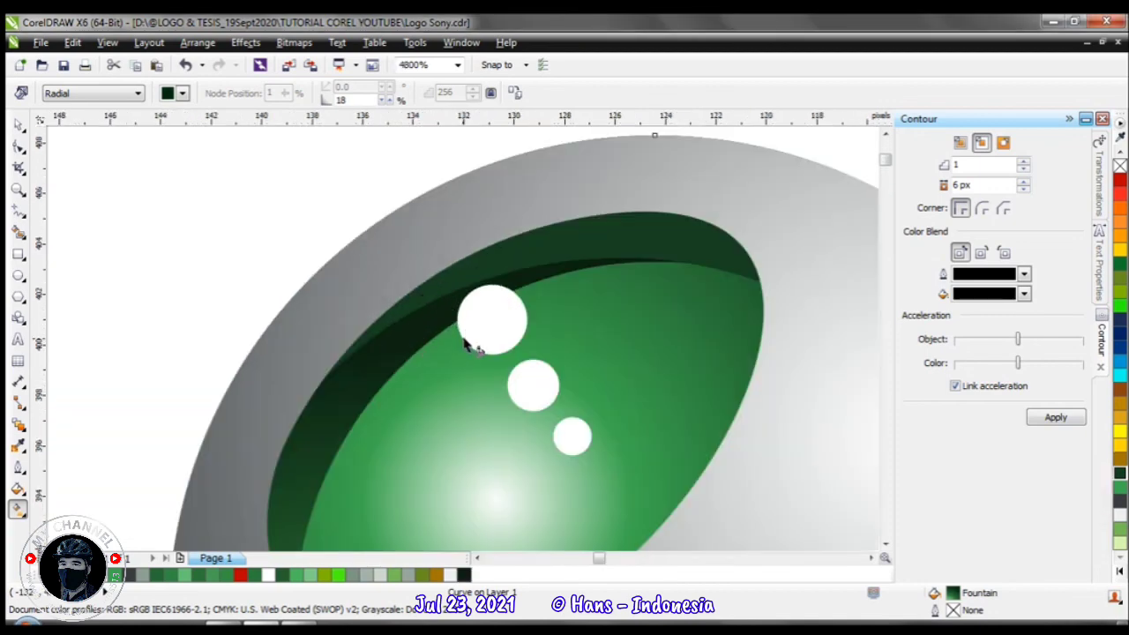
{"action": "scroll", "coordinate": [468, 343], "scroll_direction": "up", "scroll_amount": 1}
{"action": "scroll", "coordinate": [468, 348], "scroll_direction": "down", "scroll_amount": 3}
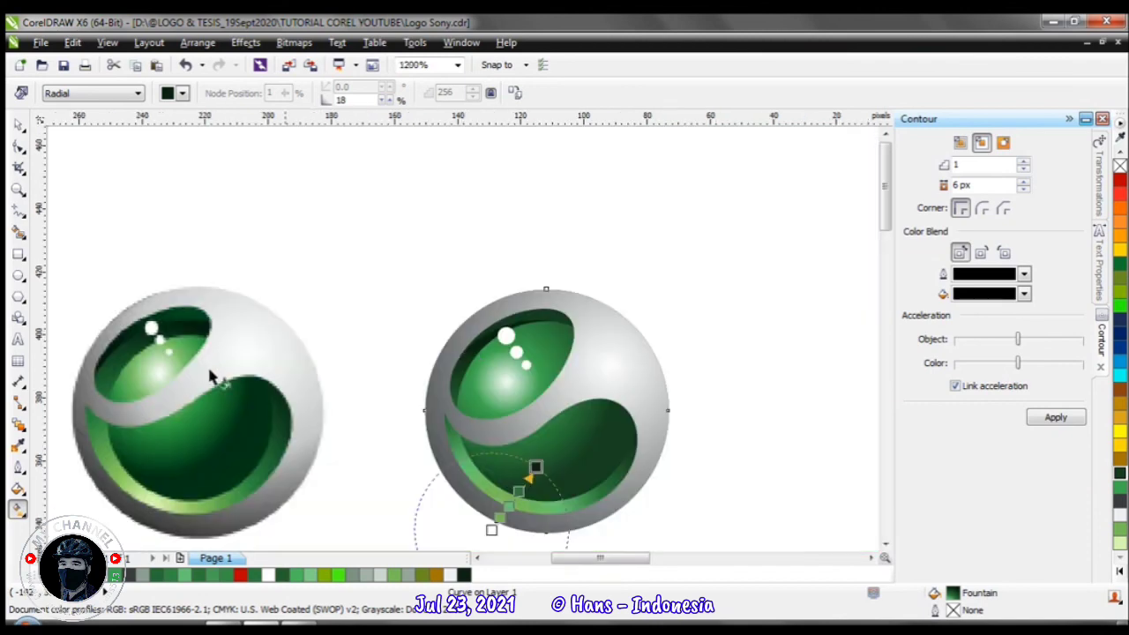
{"action": "scroll", "coordinate": [175, 348], "scroll_direction": "up", "scroll_amount": 2}
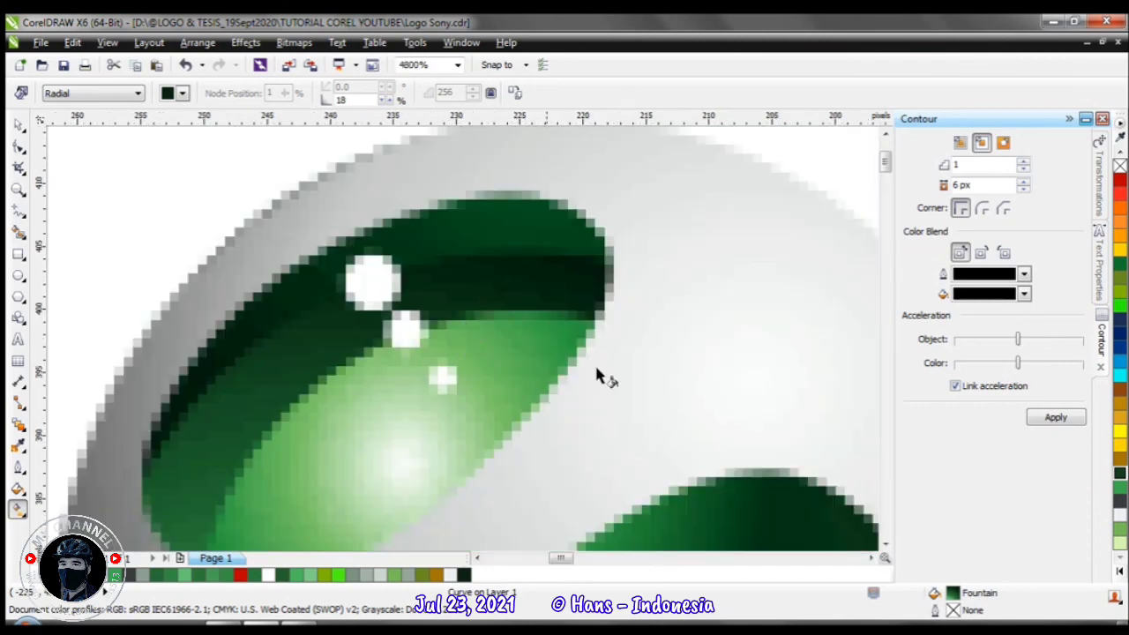
{"action": "scroll", "coordinate": [596, 367], "scroll_direction": "down", "scroll_amount": 3}
{"action": "left_click", "coordinate": [18, 125]}
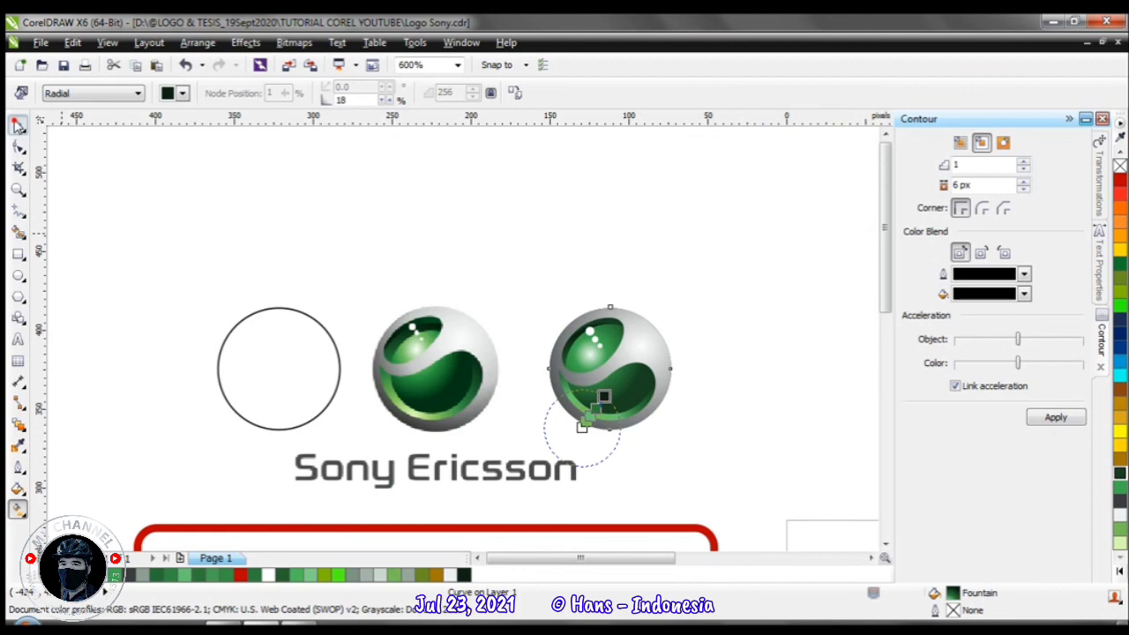
Group all seven objects of the recreated logo
{"action": "left_click", "coordinate": [755, 344]}
{"action": "scroll", "coordinate": [532, 395], "scroll_direction": "up", "scroll_amount": 1}
{"action": "scroll", "coordinate": [580, 370], "scroll_direction": "down", "scroll_amount": 1}
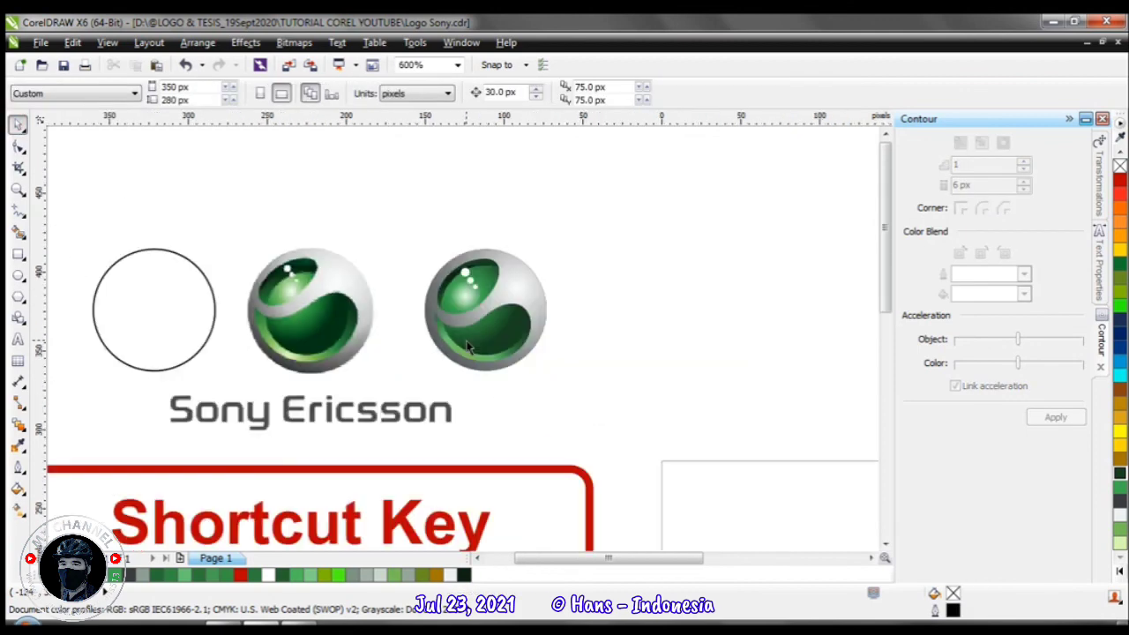
{"action": "left_click_drag", "start_coordinate": [597, 423], "coordinate": [387, 182]}
{"action": "key", "text": "ctrl+g"}
Move the grouped logo onto the page, centre it at X 175 px, Y 140 px, and enlarge it to 266 × 266 px
{"action": "scroll", "coordinate": [661, 410], "scroll_direction": "down", "scroll_amount": 2}
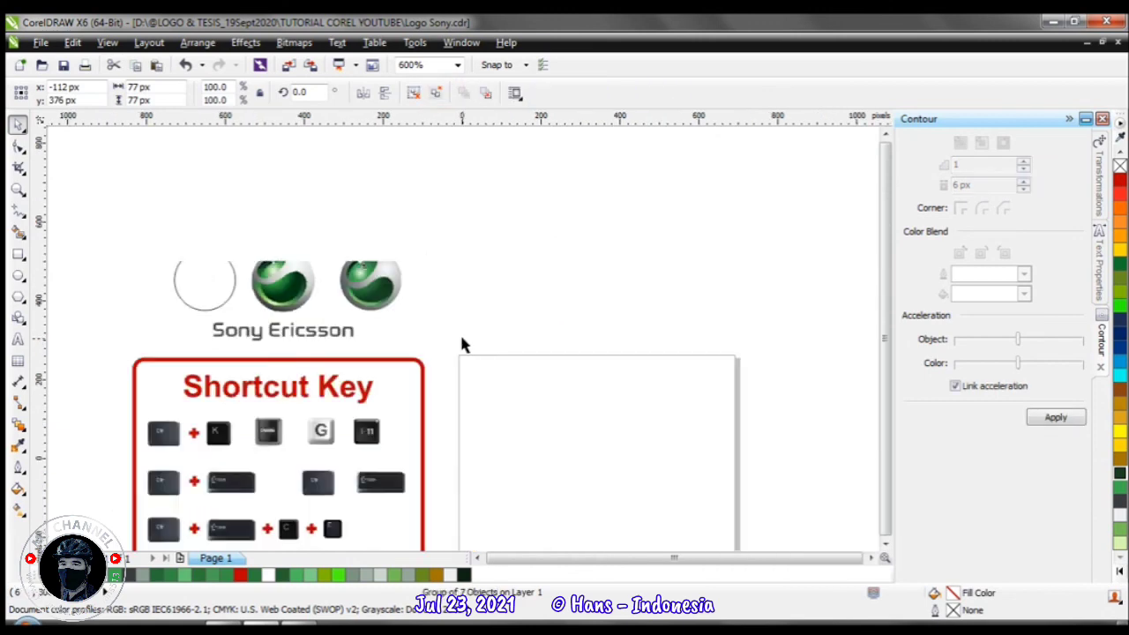
{"action": "left_click_drag", "start_coordinate": [425, 314], "coordinate": [538, 403]}
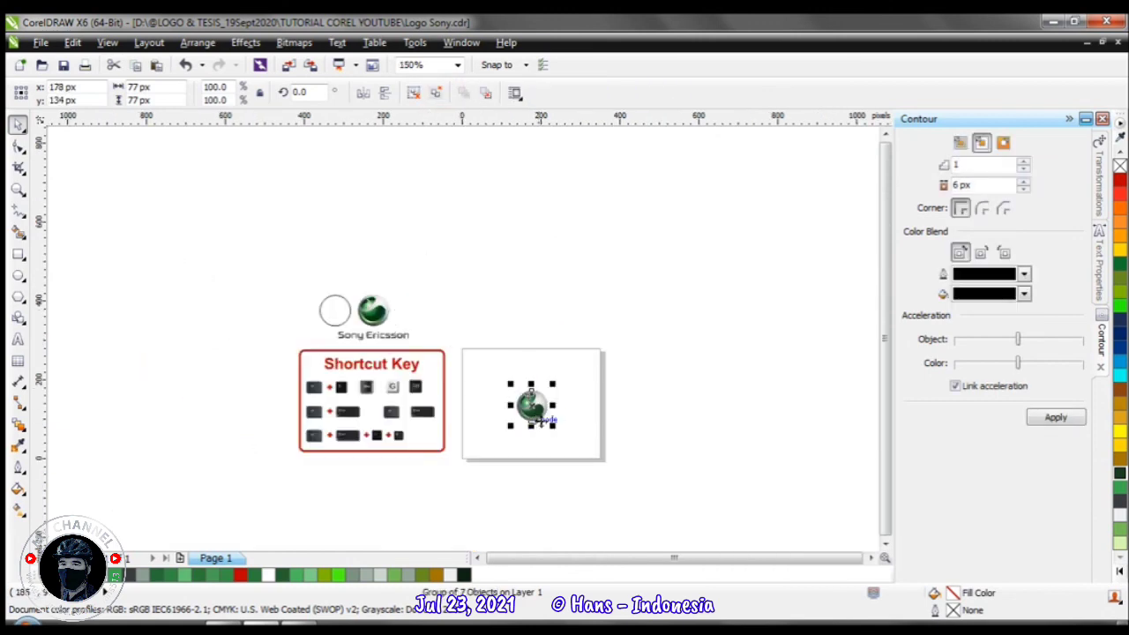
{"action": "scroll", "coordinate": [460, 333], "scroll_direction": "up", "scroll_amount": 3}
{"action": "left_click_drag", "start_coordinate": [481, 344], "coordinate": [567, 282]}
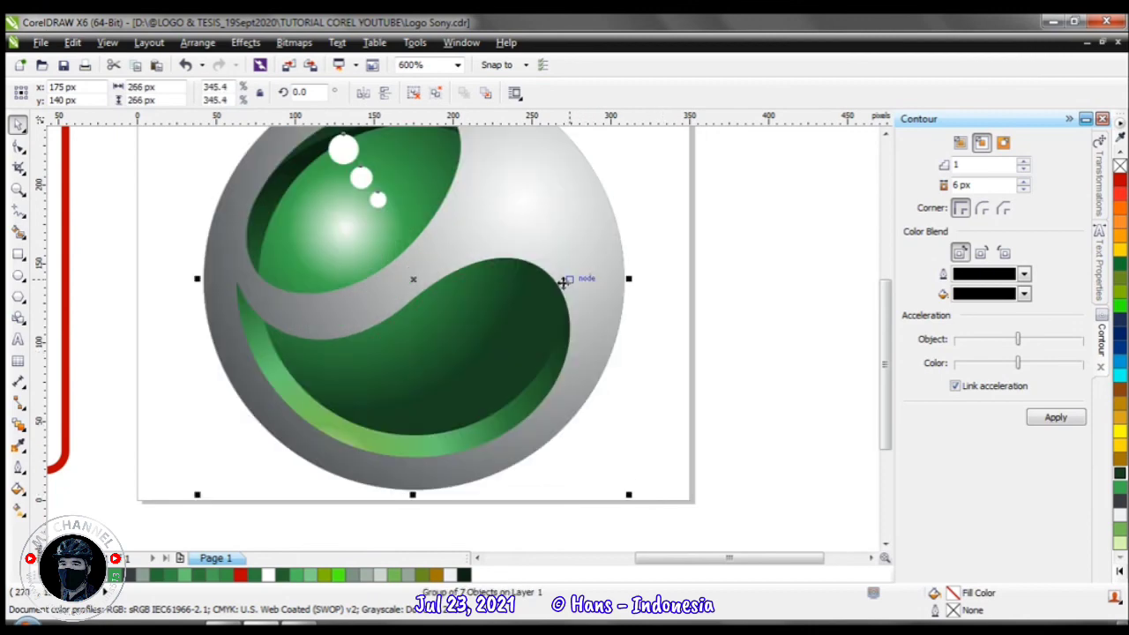
{"action": "scroll", "coordinate": [567, 282], "scroll_direction": "down", "scroll_amount": 1}
{"action": "left_click", "coordinate": [650, 338]}
{"action": "scroll", "coordinate": [464, 344], "scroll_direction": "up", "scroll_amount": 1}
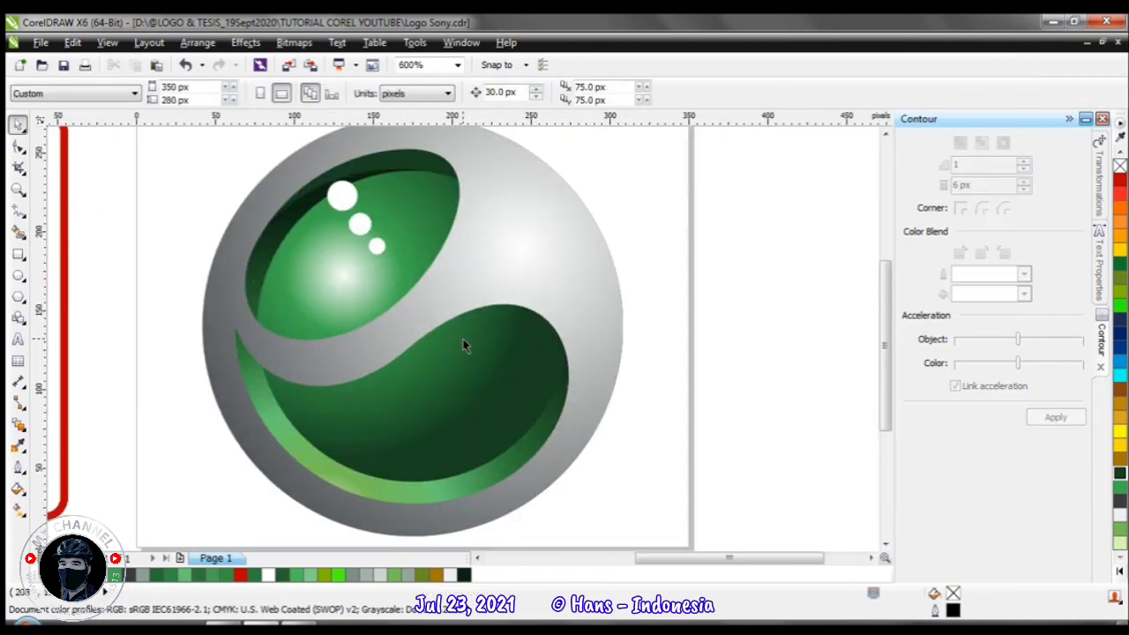
Scale the grouped logo down slightly from its lower-right corner so it sits further inside the page
{"action": "scroll", "coordinate": [458, 306], "scroll_direction": "down", "scroll_amount": 1}
{"action": "left_click", "coordinate": [467, 344]}
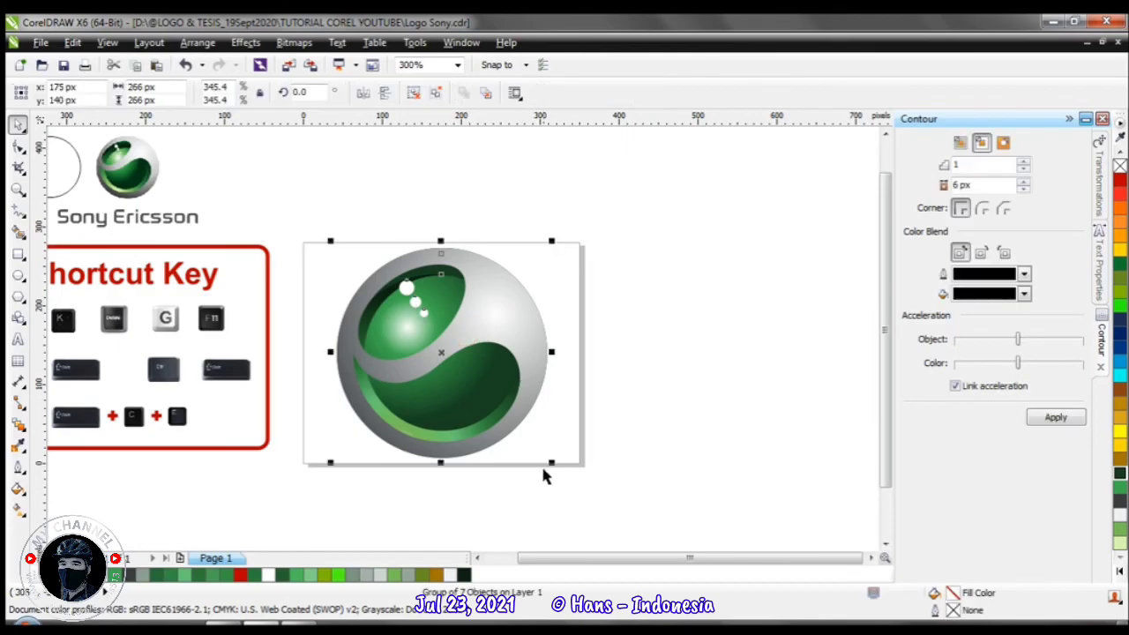
{"action": "left_click_drag", "start_coordinate": [549, 461], "coordinate": [539, 456]}
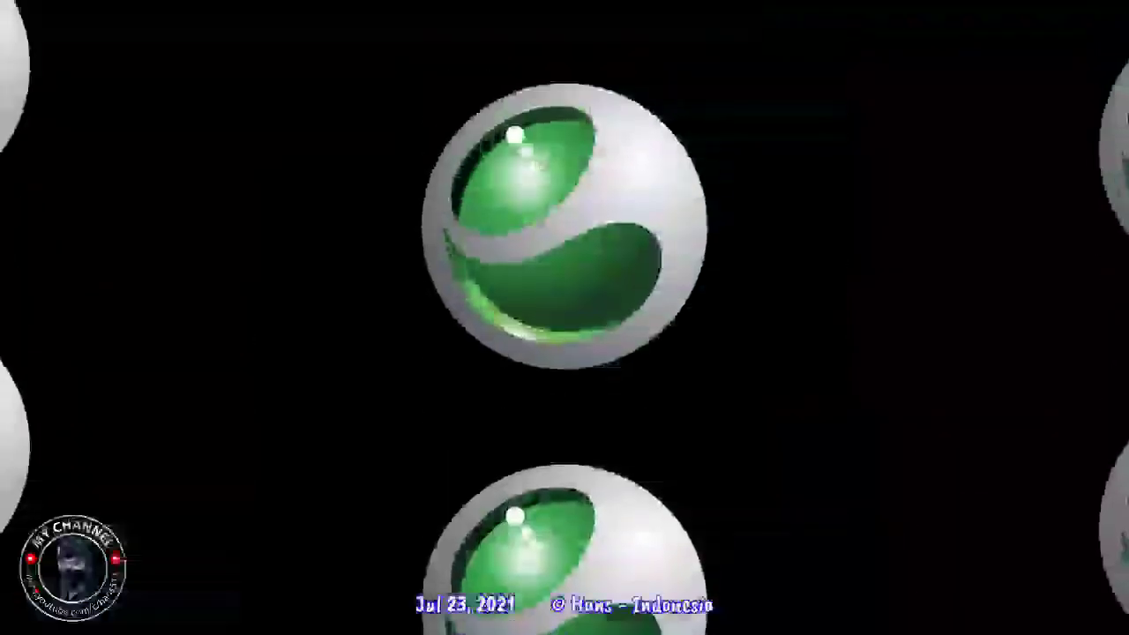